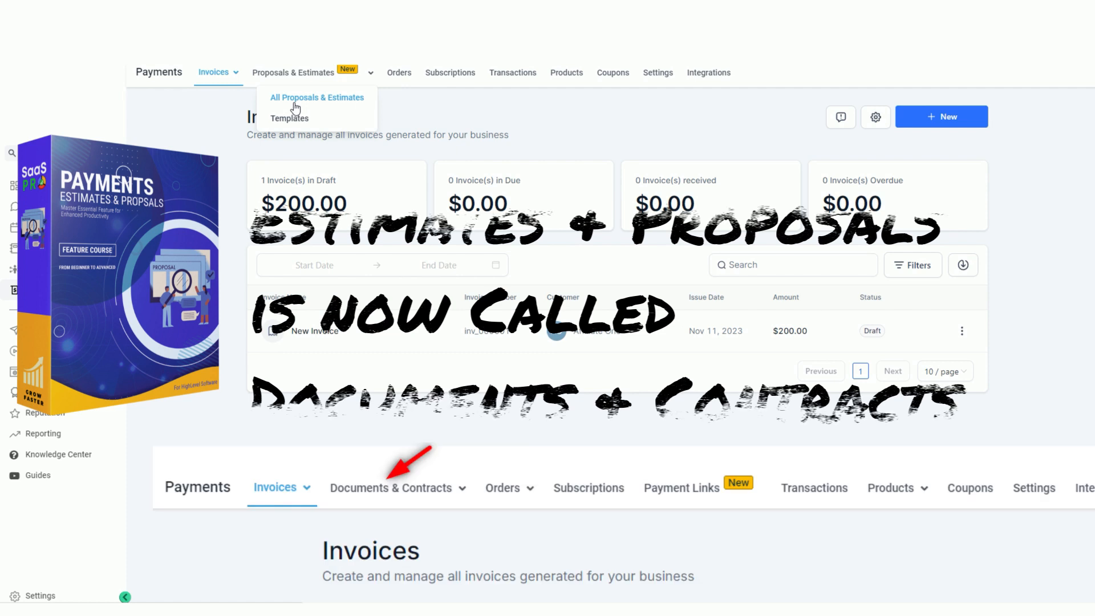
# Open the payment integrations and review the connection options for NMI, Authorize.net, Stripe and PayPal
pyautogui.moveTo(250, 72)
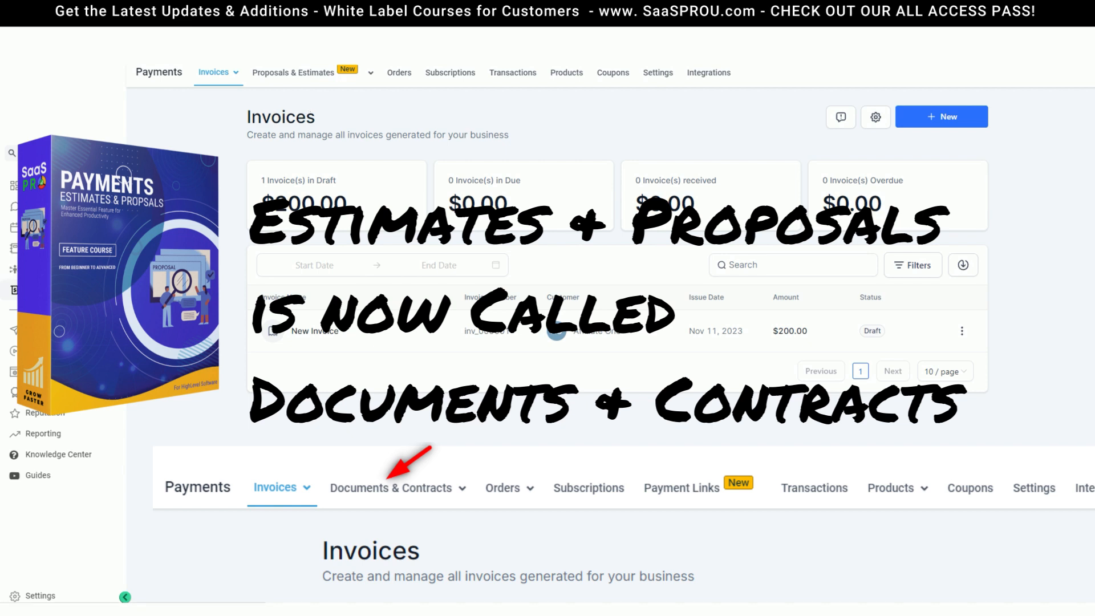
pyautogui.click(707, 82)
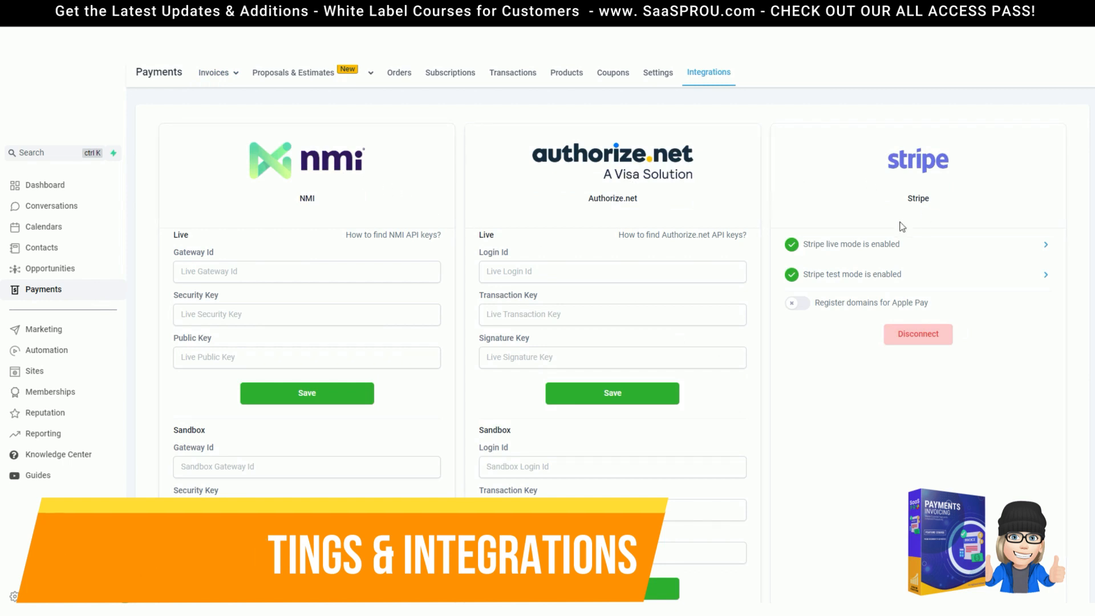
pyautogui.scroll(-4, 296, 391)
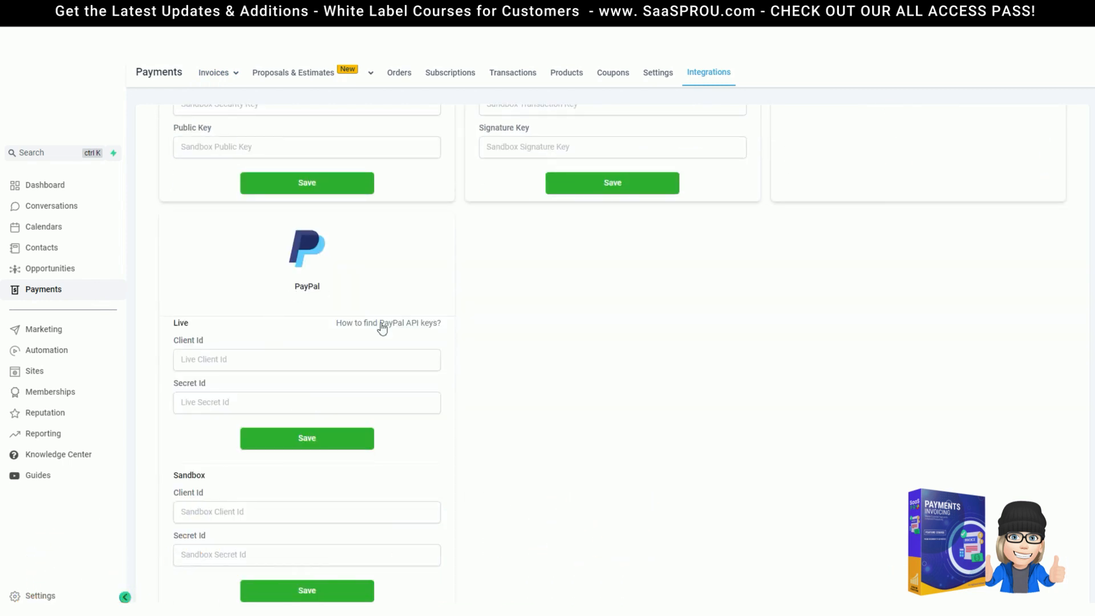
pyautogui.scroll(7, 574, 358)
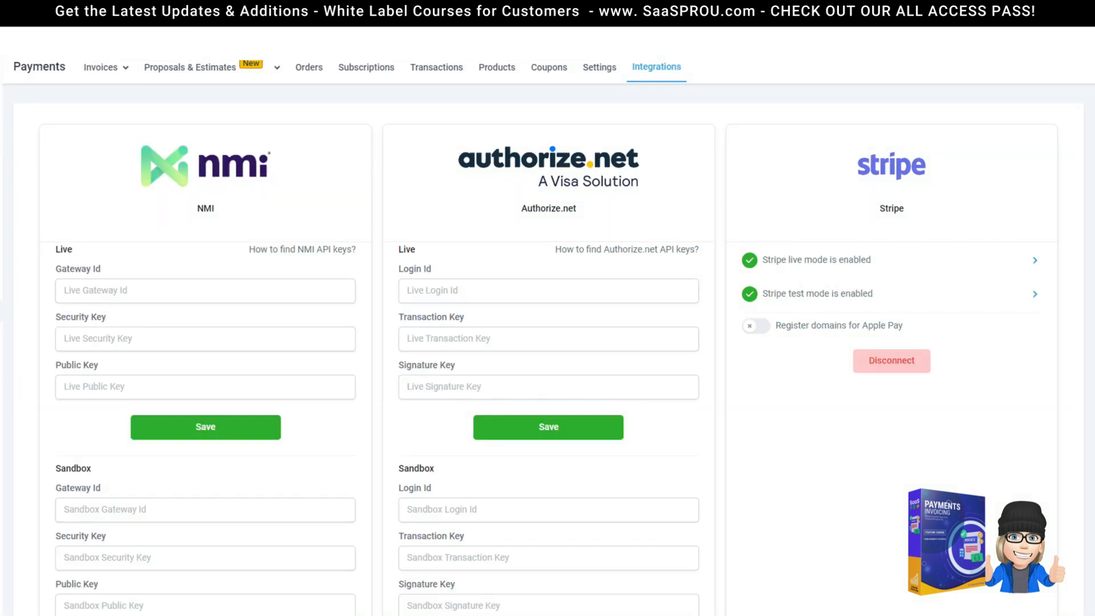
# Enable automatic sales receipts for payments in the payment settings and check the receipt title, start number and email template fields
pyautogui.click(600, 79)
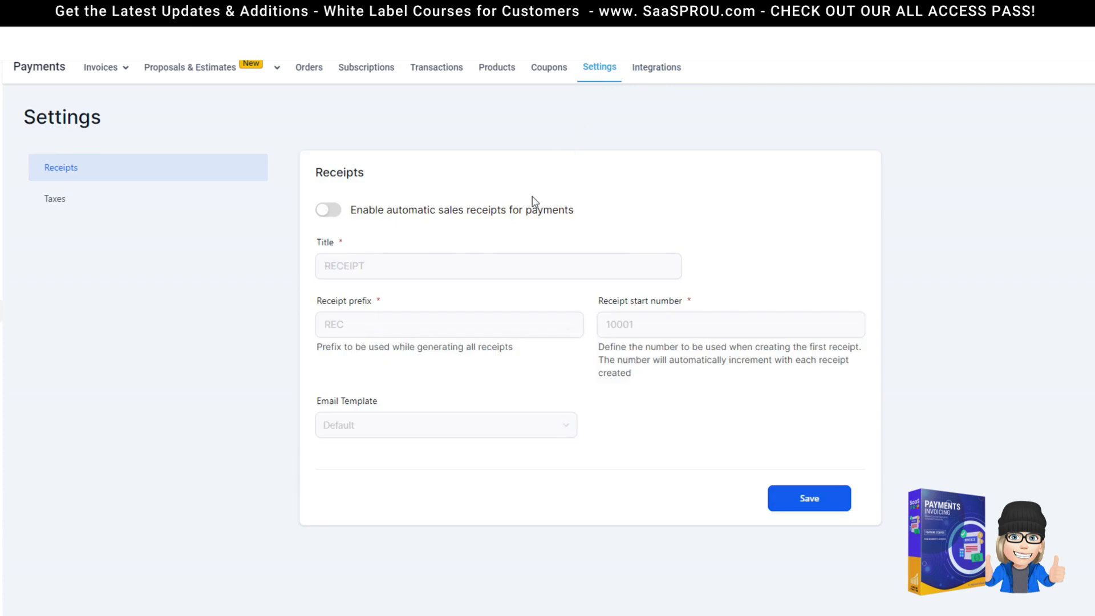
pyautogui.click(335, 215)
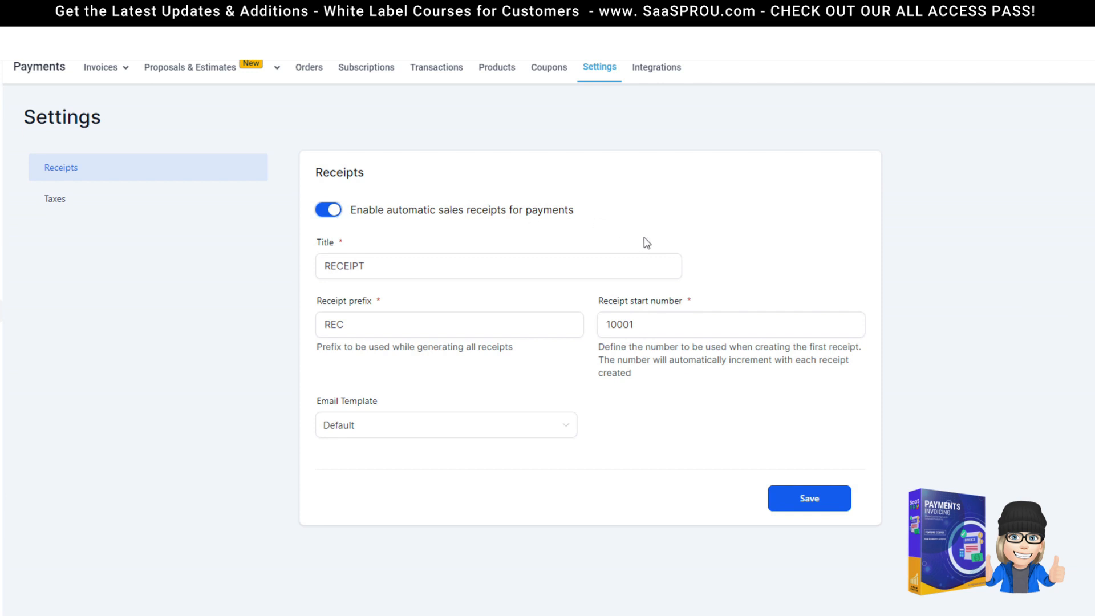
pyautogui.click(371, 266)
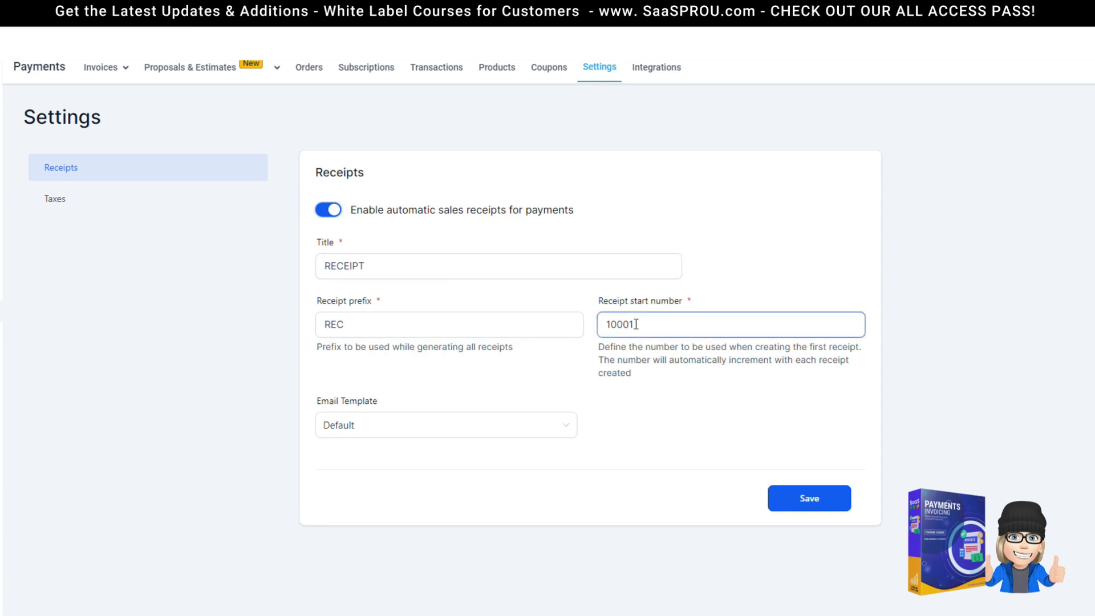
pyautogui.moveTo(637, 323); pyautogui.dragTo(600, 330)
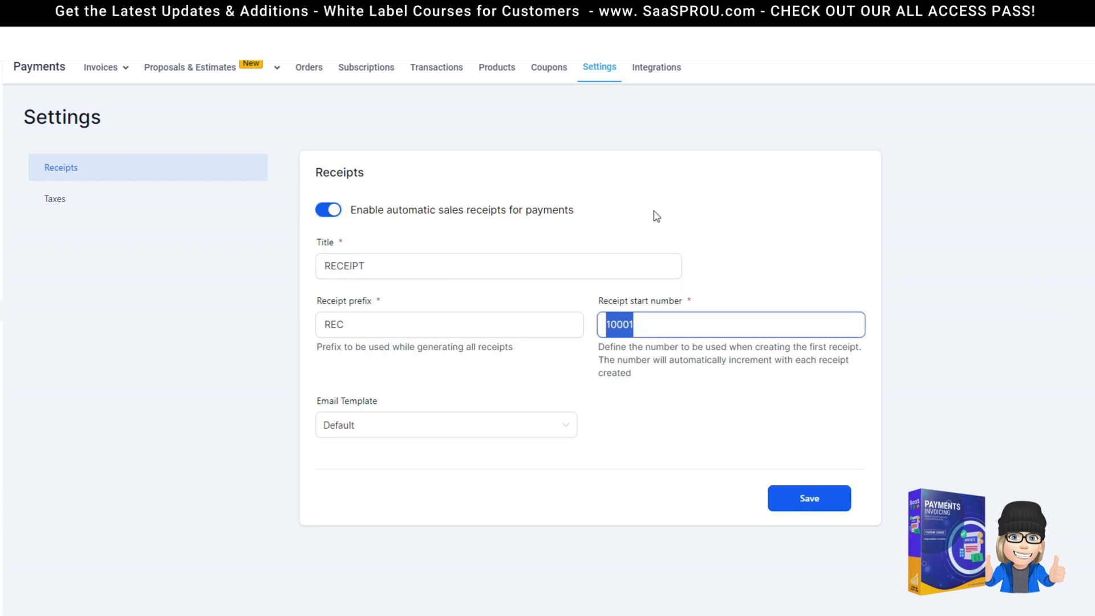
pyautogui.click(369, 426)
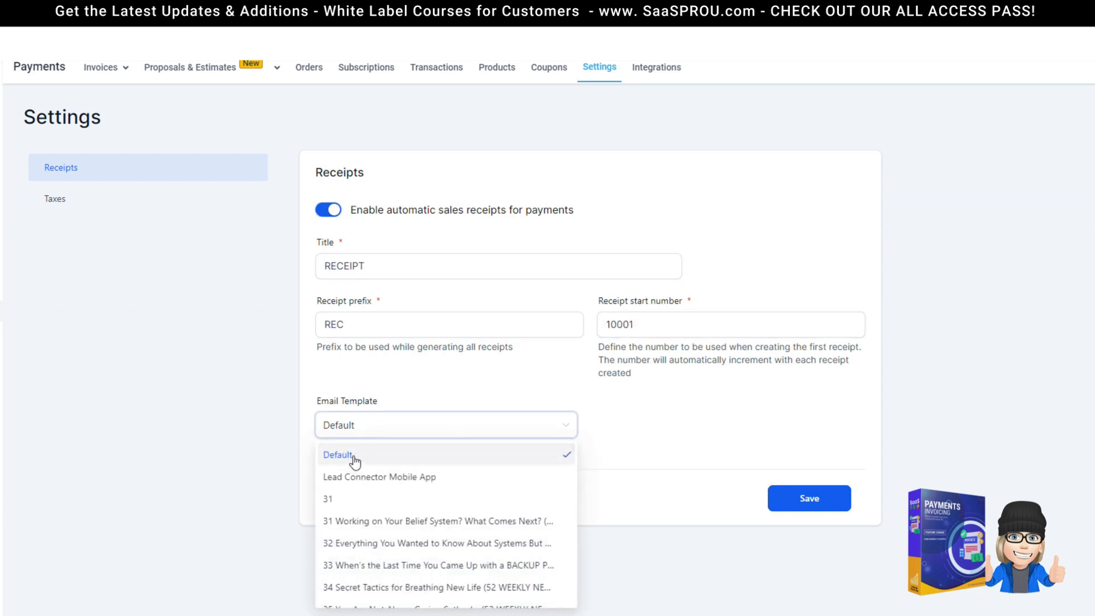
pyautogui.click(382, 419)
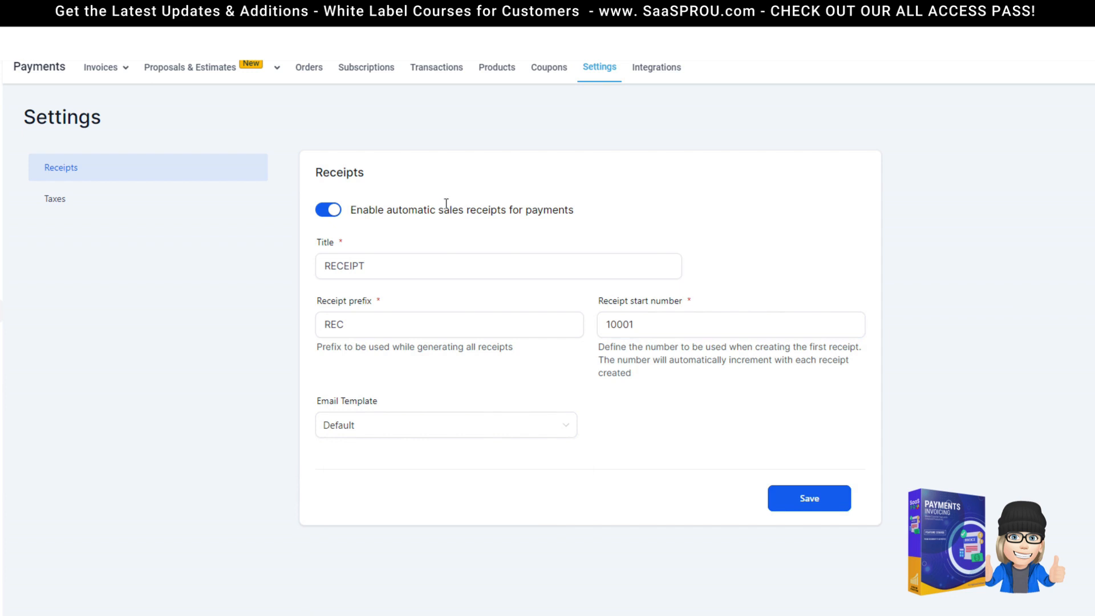
# Start a new tax entry in the payment tax settings with a rate of 8.25%
pyautogui.click(153, 201)
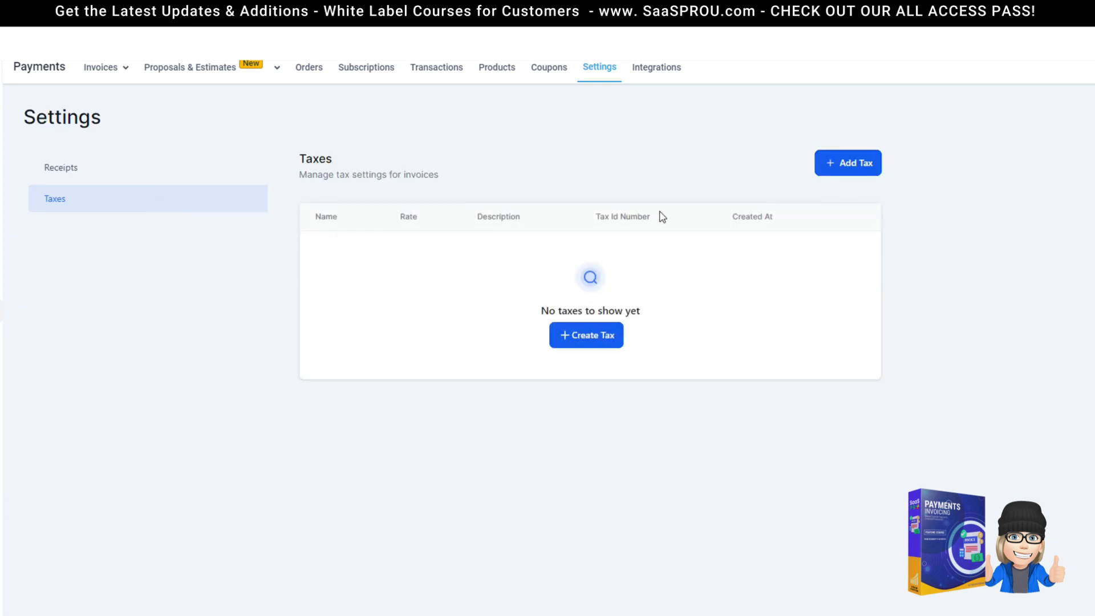
pyautogui.click(860, 166)
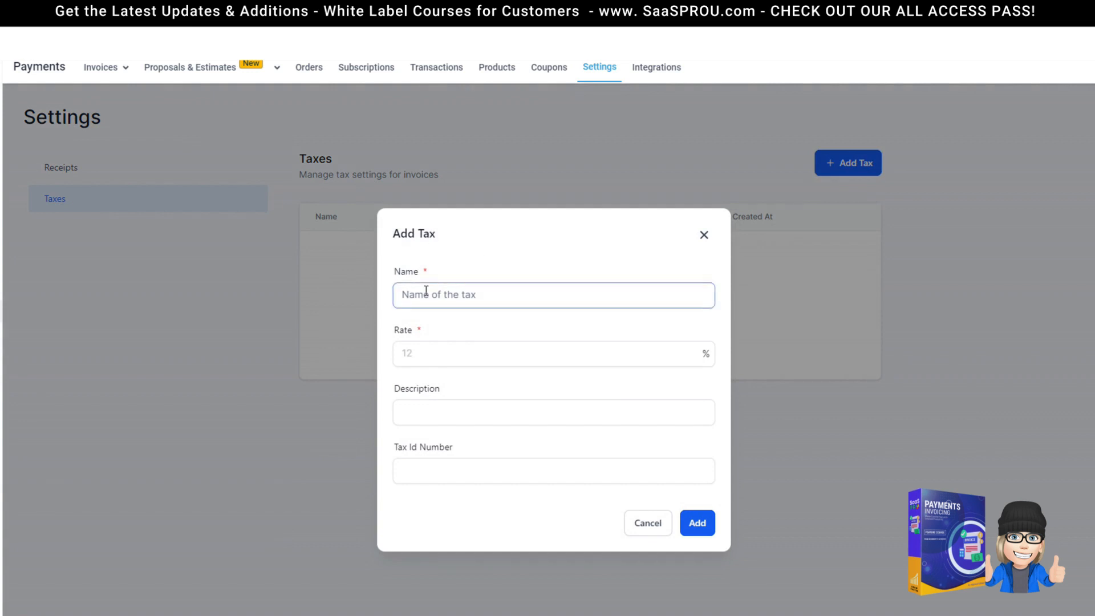
pyautogui.click(425, 351)
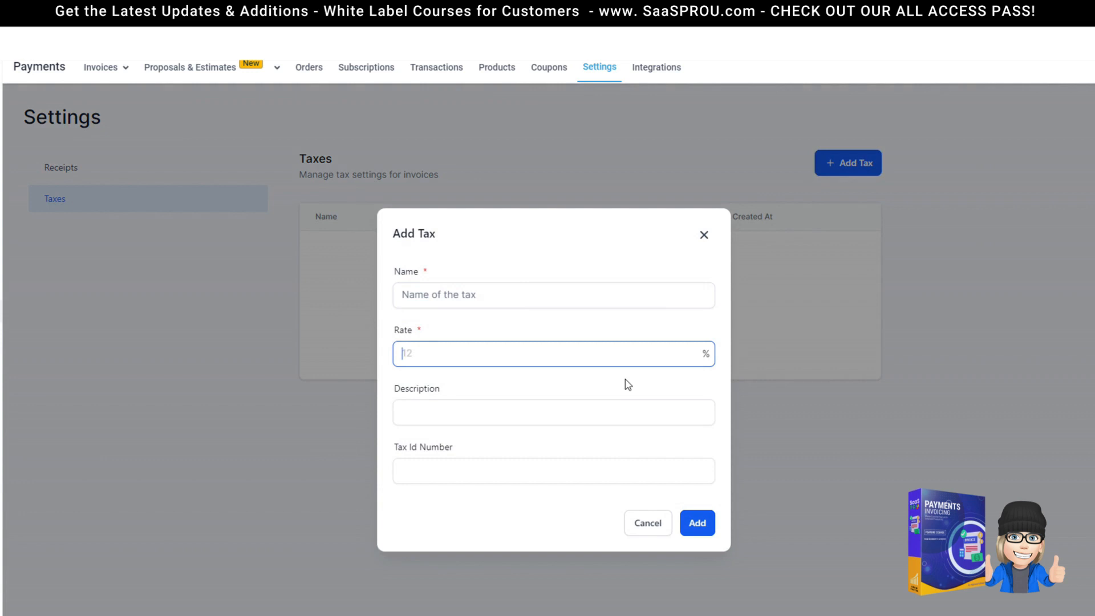
pyautogui.write('8.25')
pyautogui.click(427, 469)
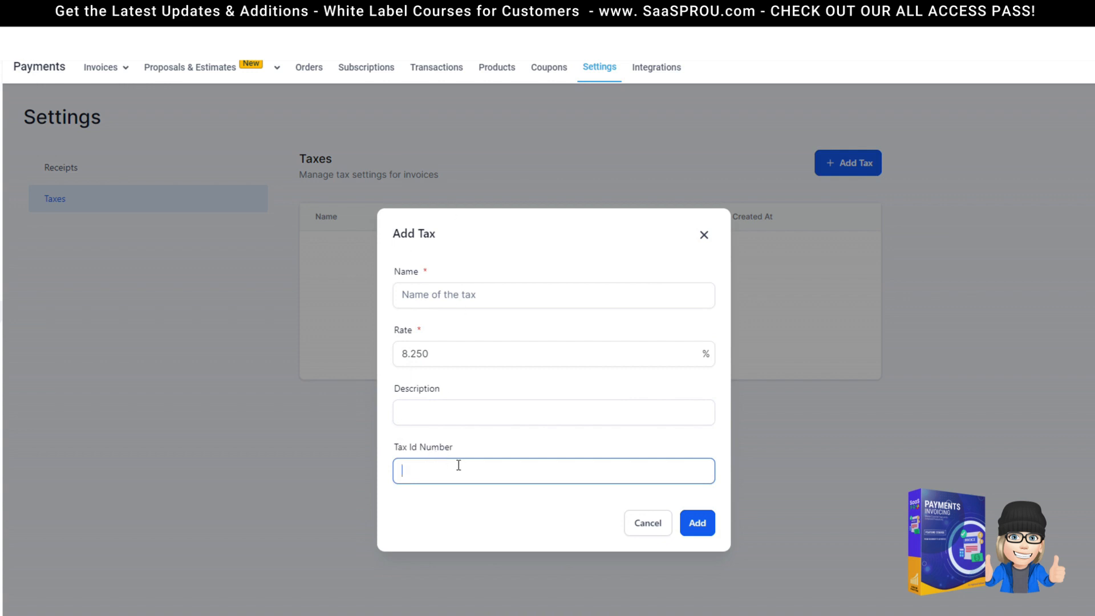
pyautogui.moveTo(454, 449); pyautogui.dragTo(394, 448)
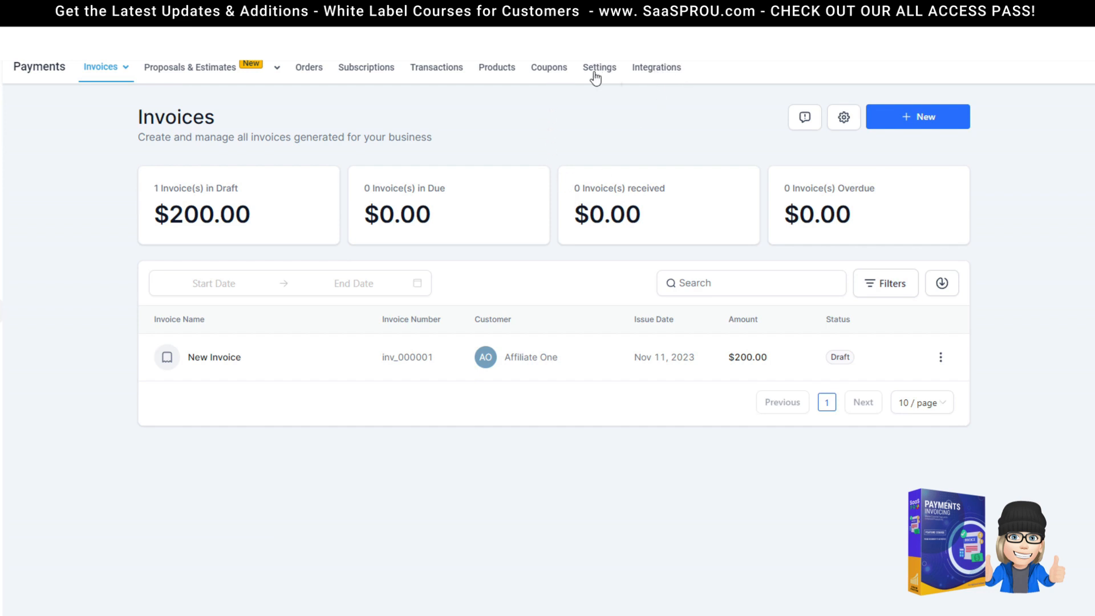
# Import a product from Stripe using the $298.00 yearly price, leaving the setup fee empty
pyautogui.click(492, 70)
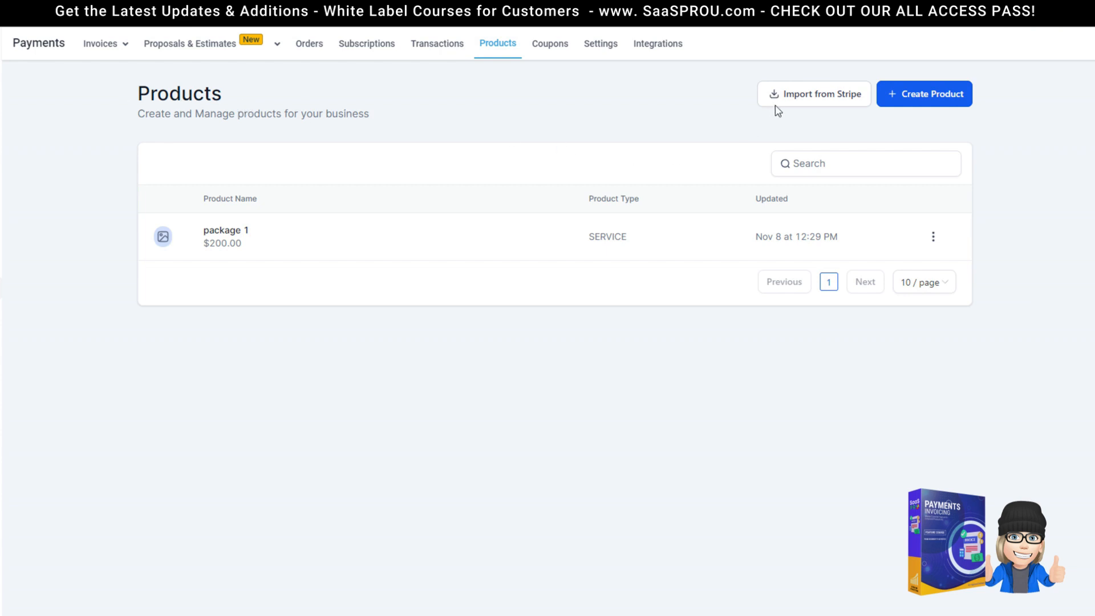
pyautogui.click(819, 102)
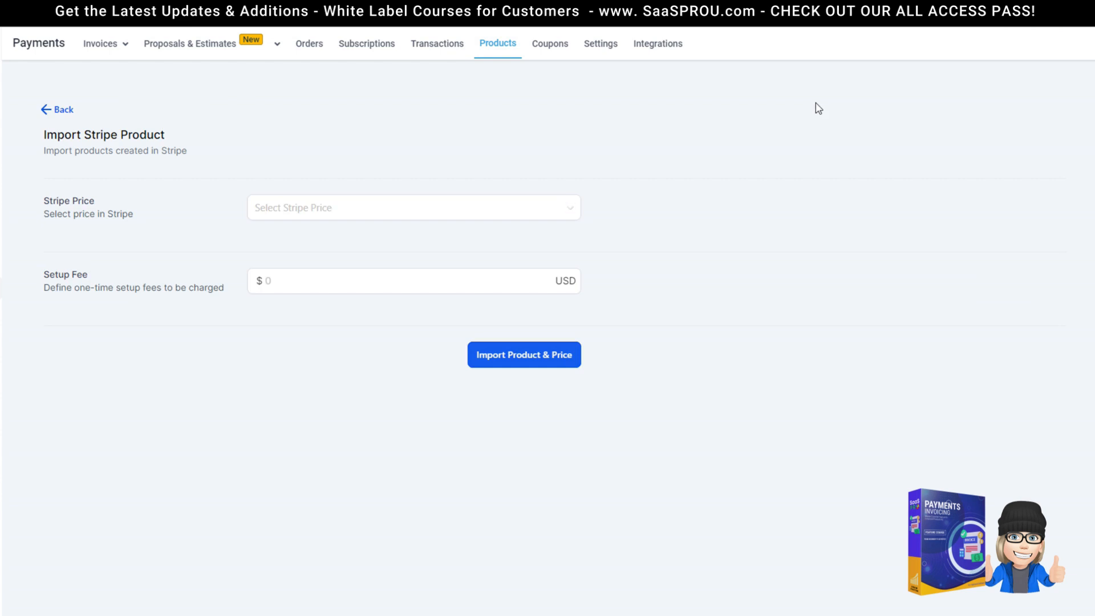
pyautogui.click(47, 110)
pyautogui.click(798, 104)
pyautogui.click(344, 208)
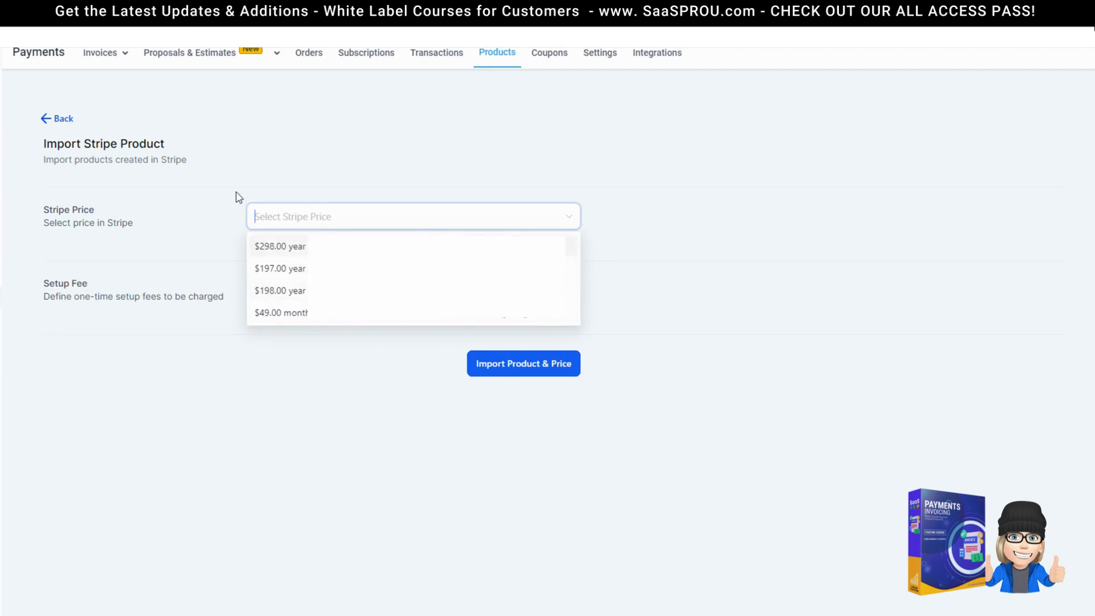
pyautogui.click(372, 164)
pyautogui.click(327, 213)
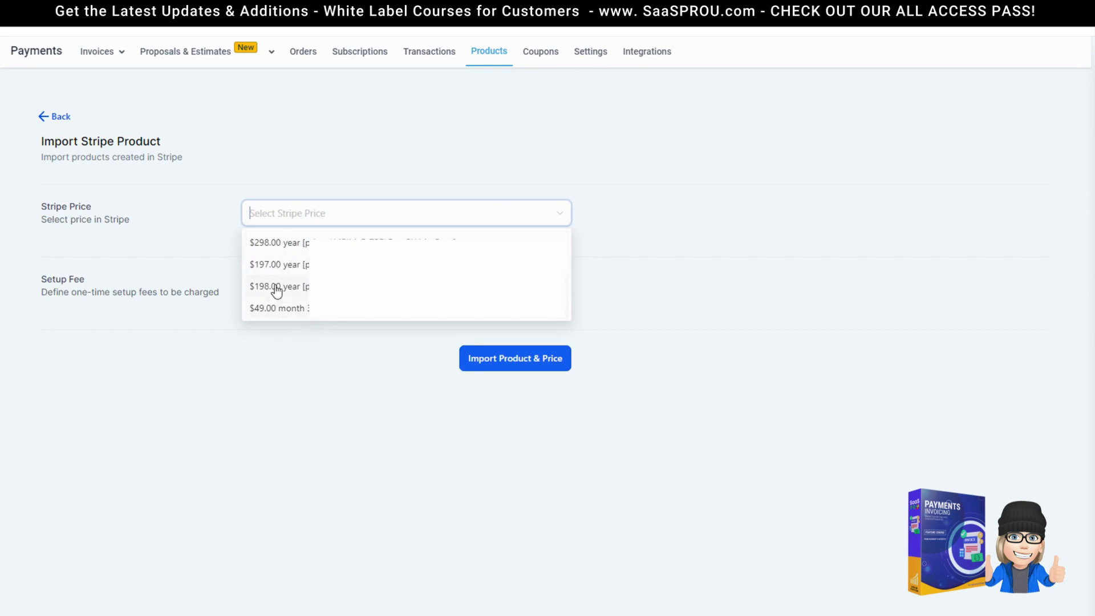
pyautogui.click(272, 244)
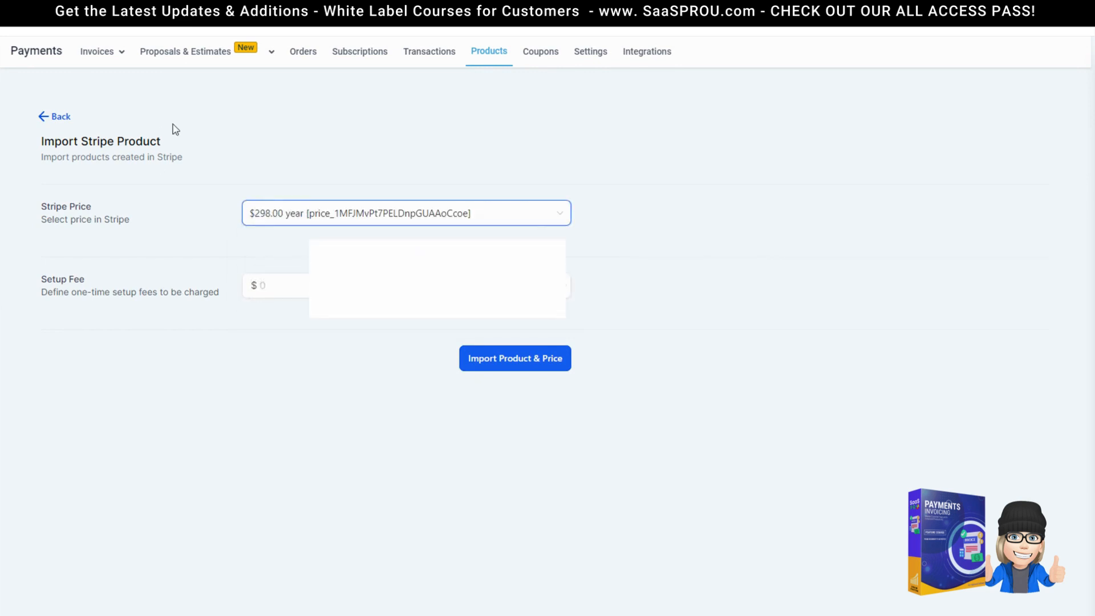
pyautogui.click(292, 291)
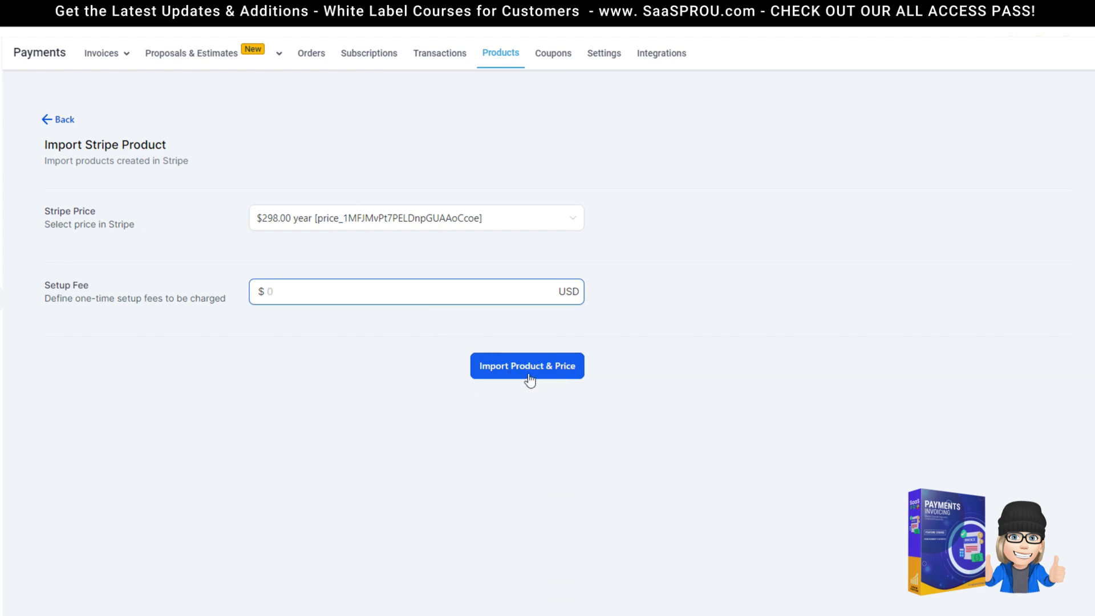
pyautogui.click(551, 375)
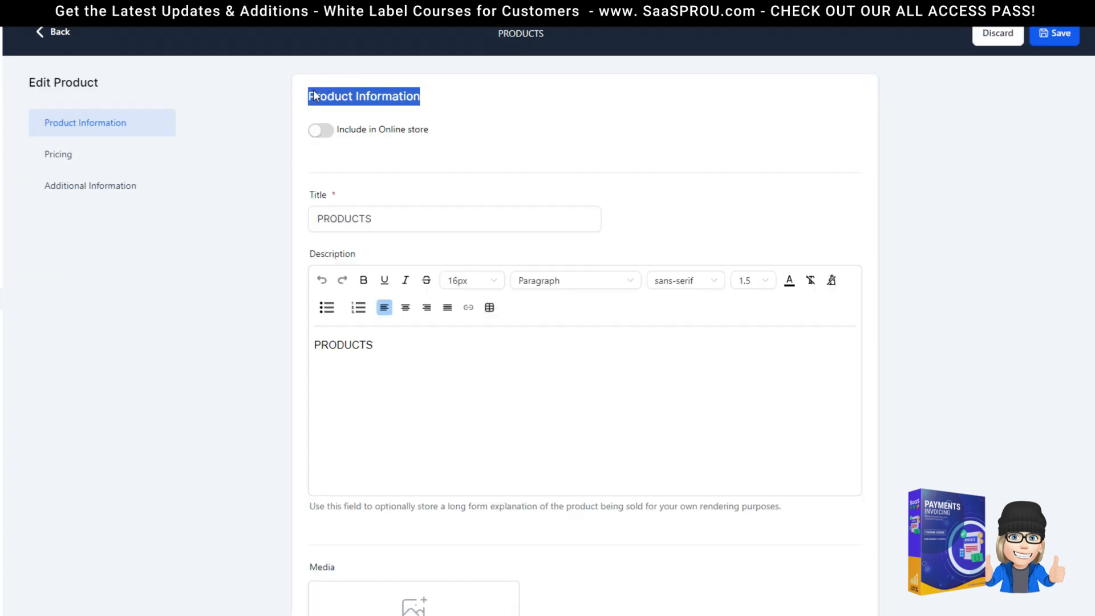
# Review the imported product's information, media, prices, Stripe IDs and available product types
pyautogui.click(532, 98)
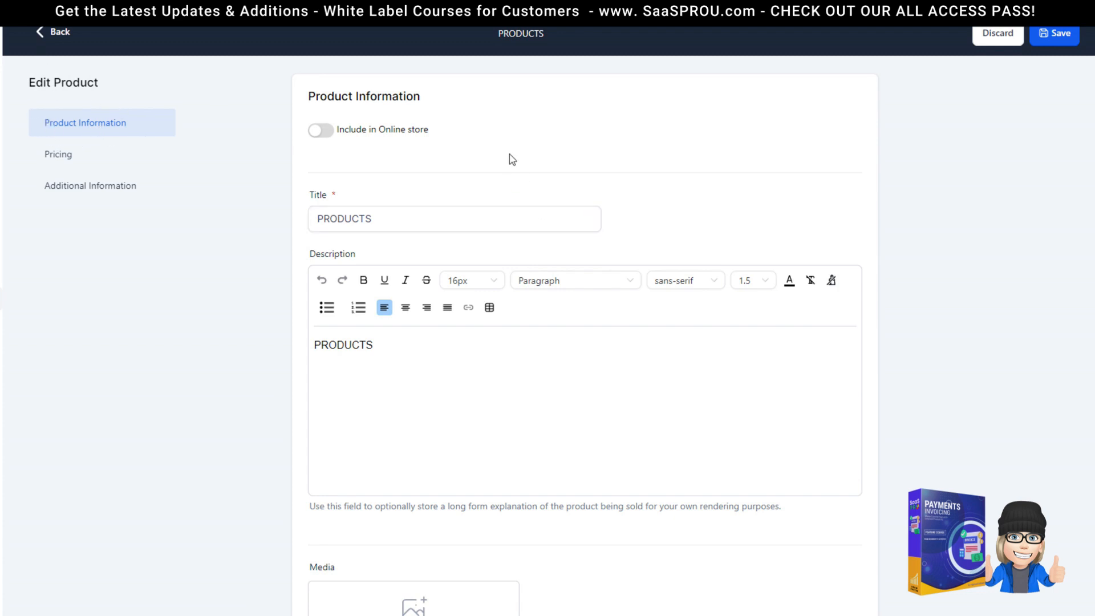
pyautogui.scroll(-7, 465, 484)
pyautogui.scroll(-8, 467, 530)
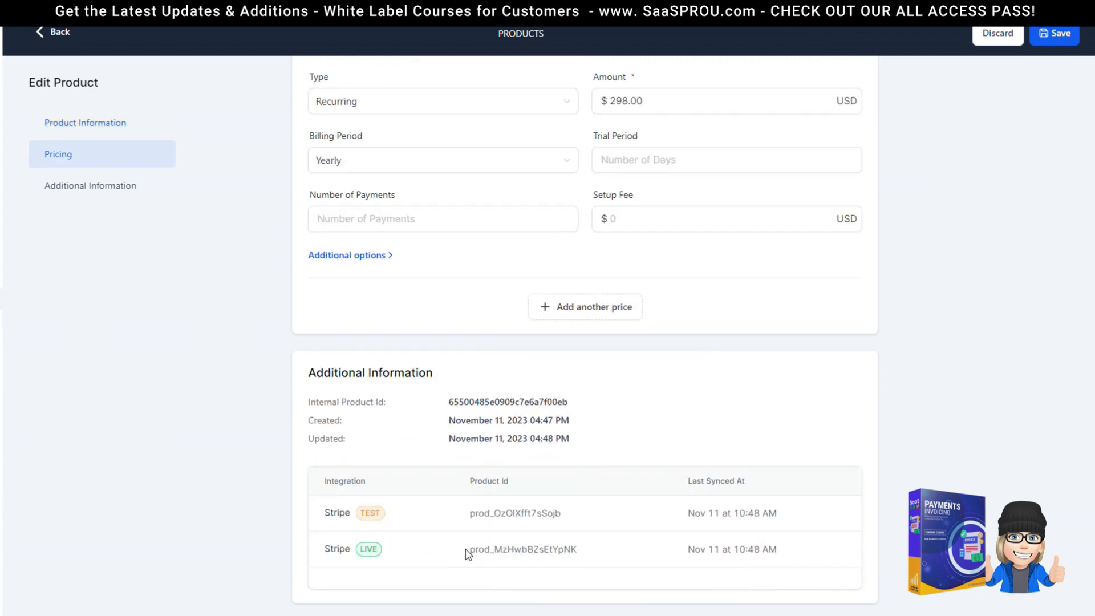
pyautogui.scroll(15, 462, 542)
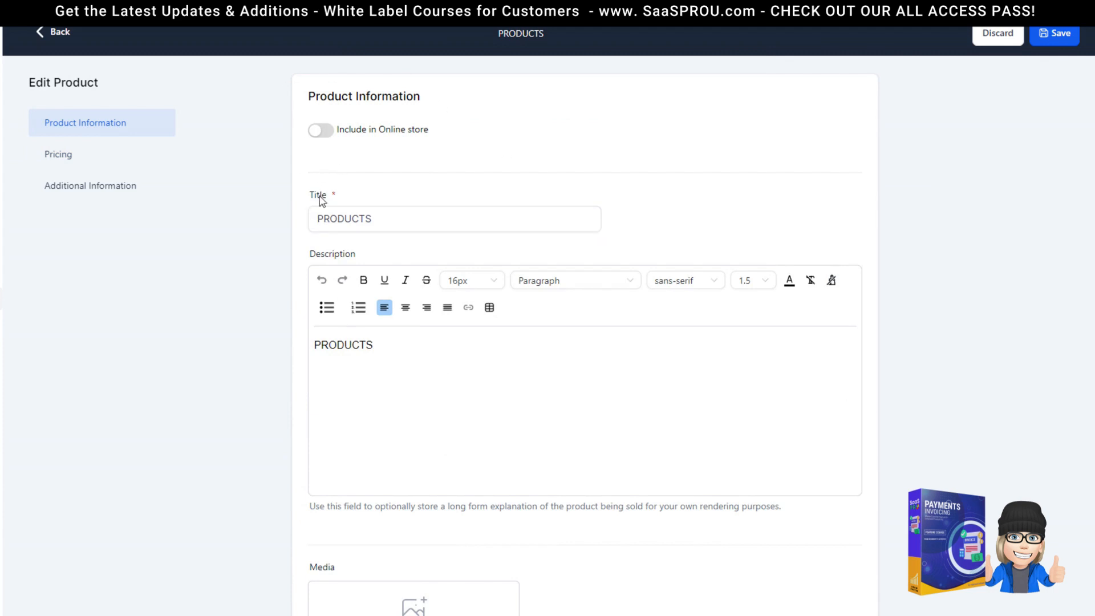
pyautogui.scroll(-6, 379, 360)
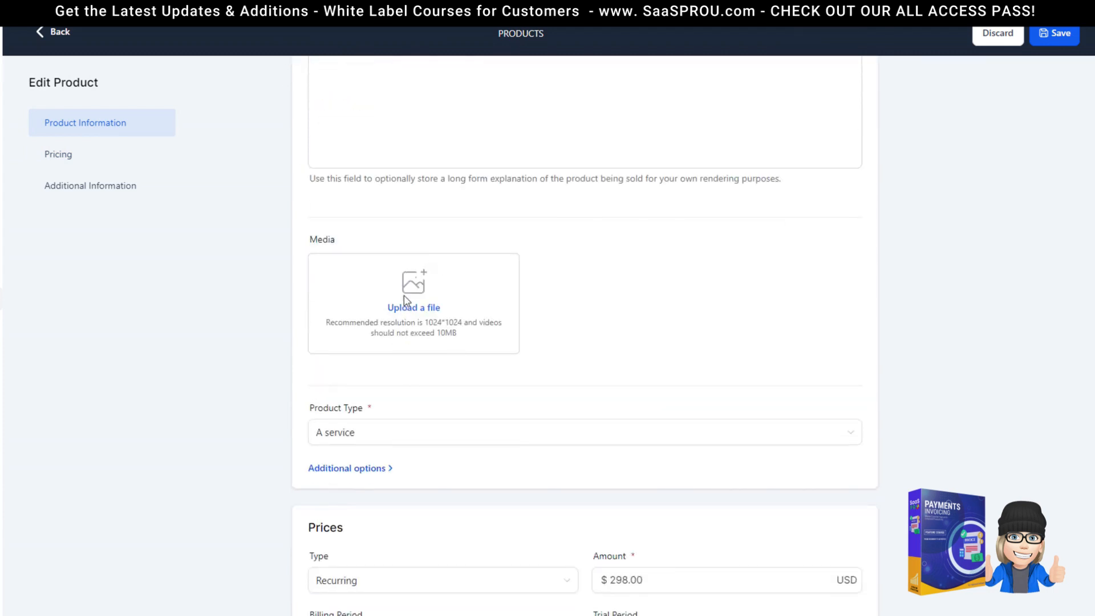
pyautogui.scroll(-3, 469, 372)
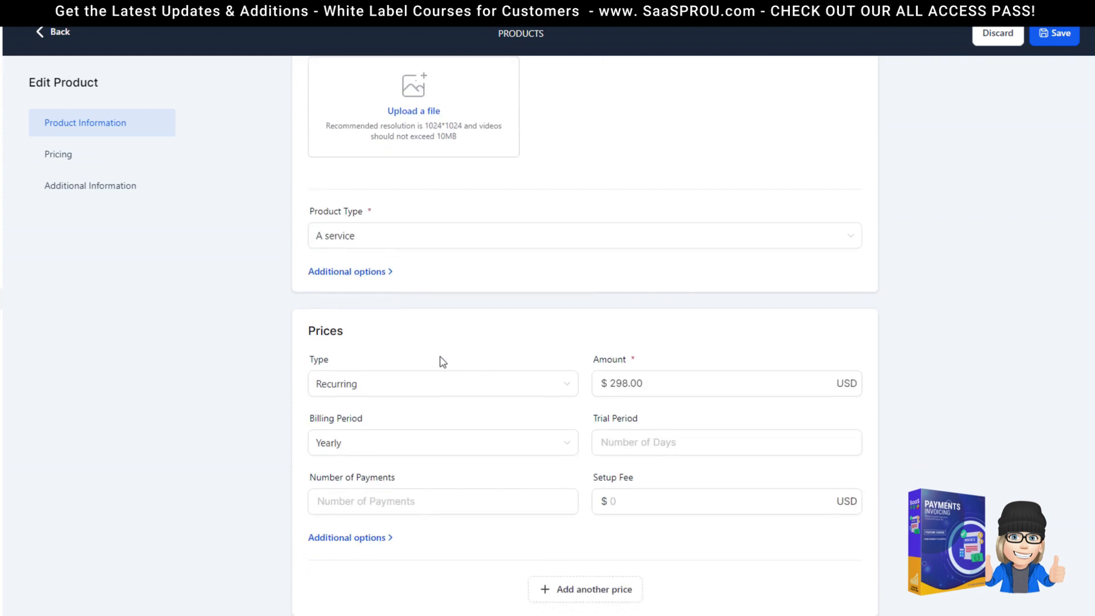
pyautogui.click(349, 238)
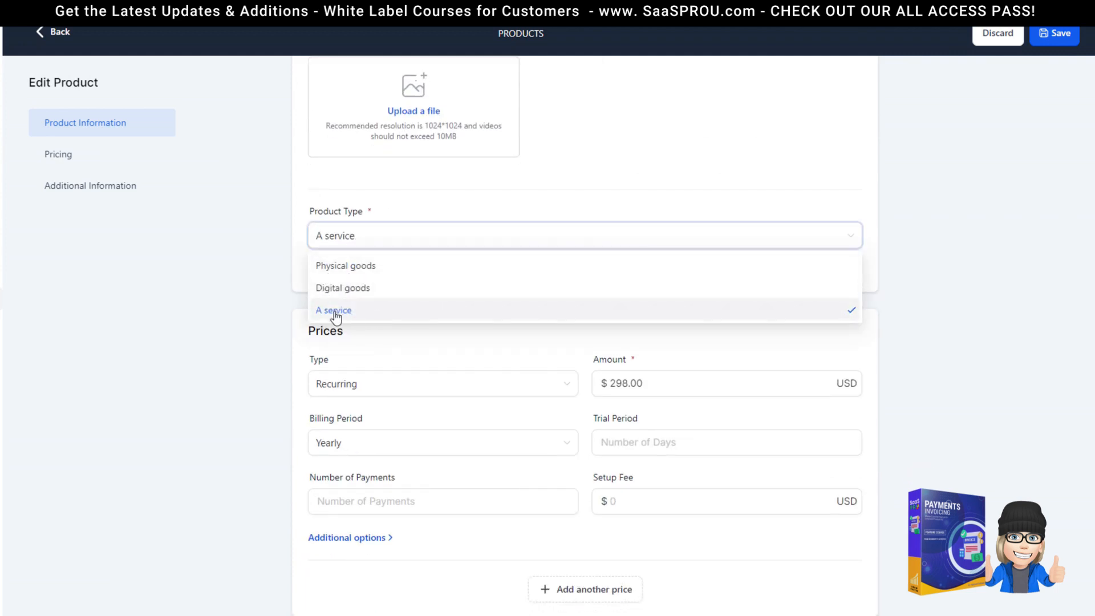
pyautogui.click(360, 208)
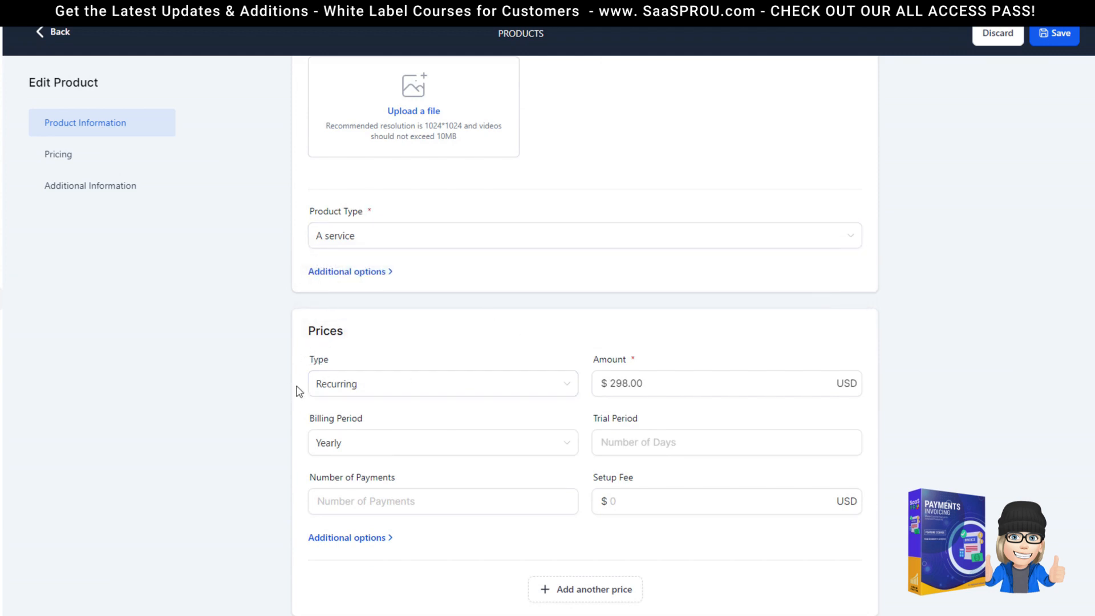
# Change the product's price type to Onetime and expand its additional options to view the price description and membership offer settings
pyautogui.click(703, 392)
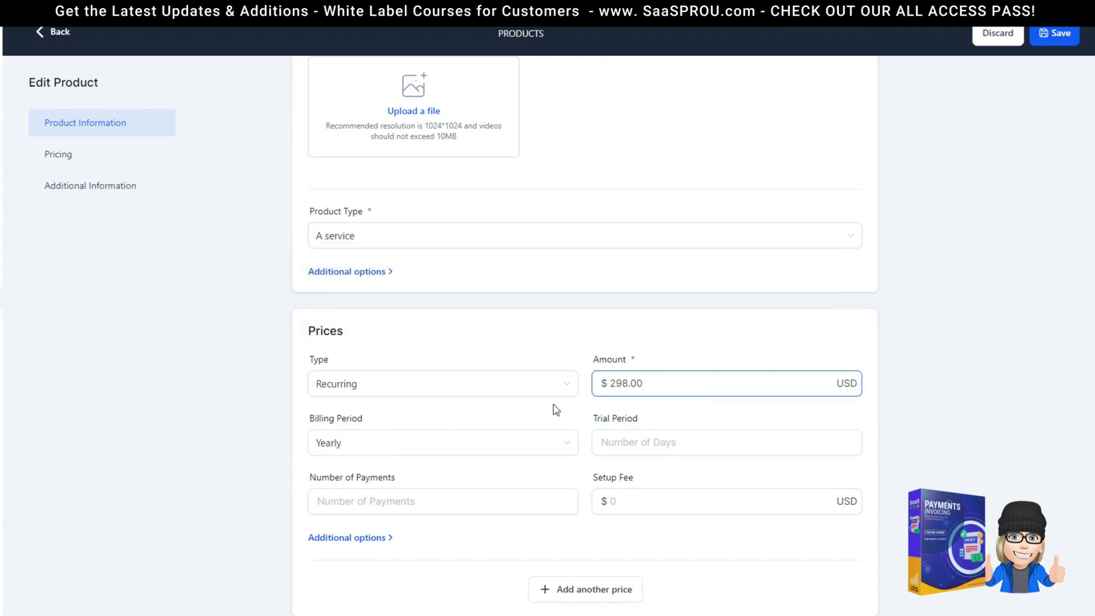
pyautogui.click(385, 395)
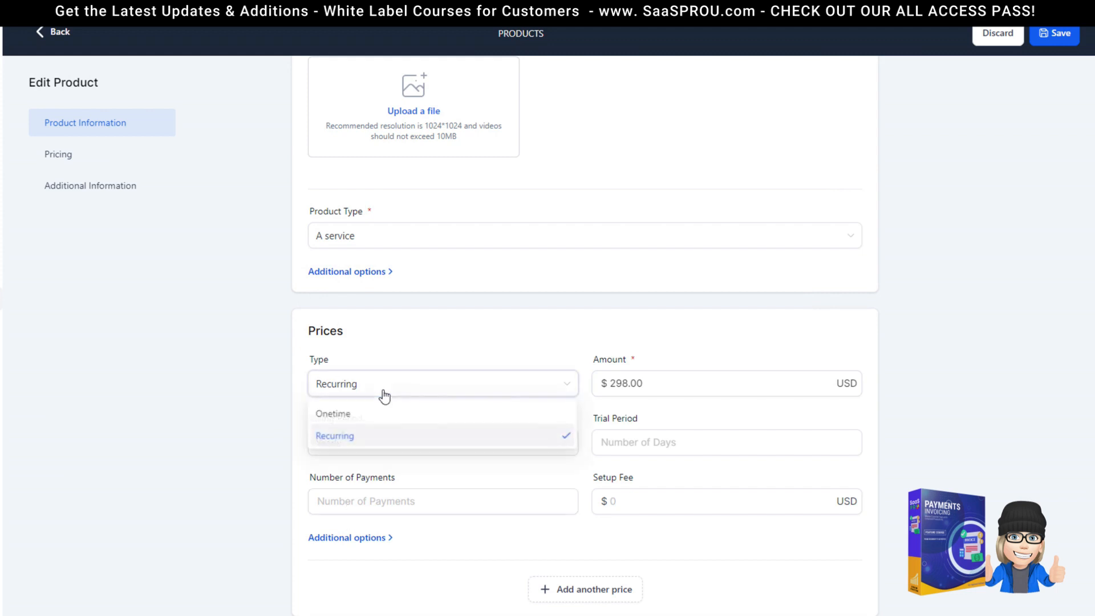
pyautogui.click(334, 416)
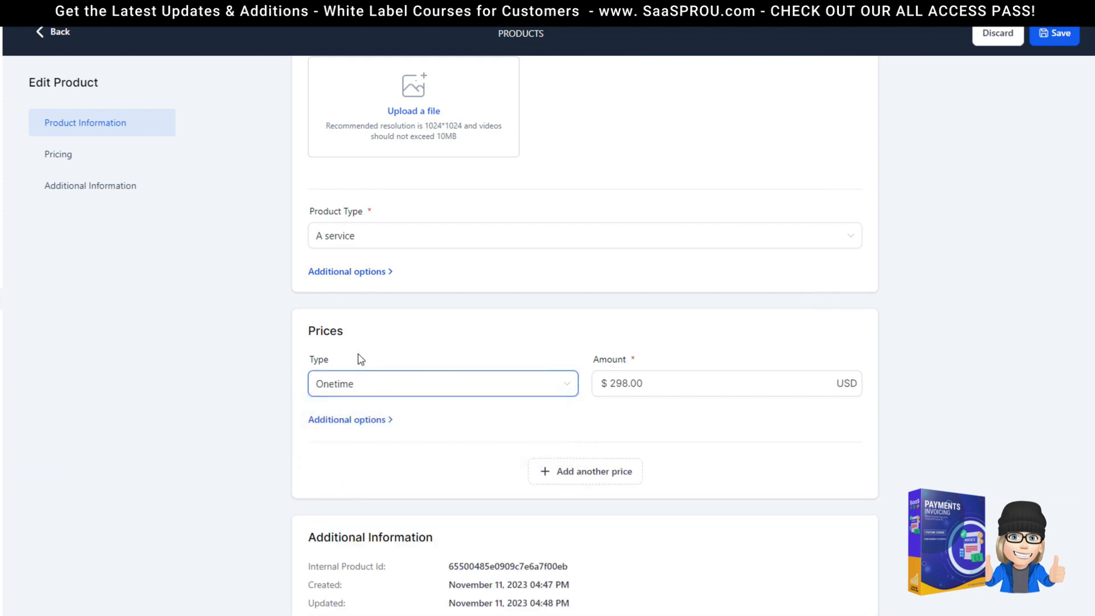
pyautogui.click(328, 425)
pyautogui.scroll(-1, 489, 447)
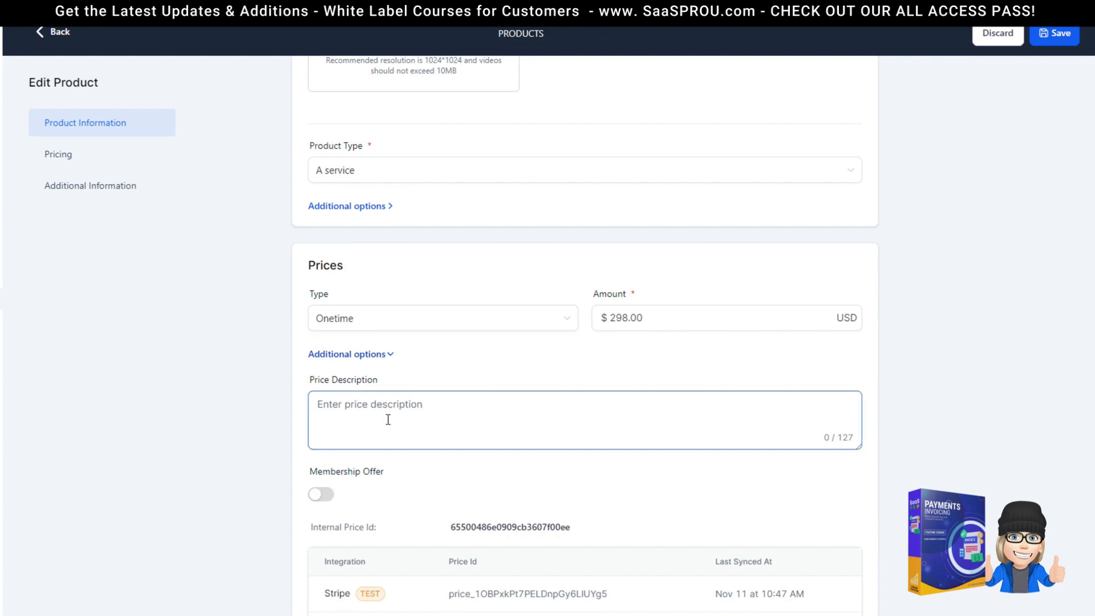
pyautogui.scroll(-4, 387, 419)
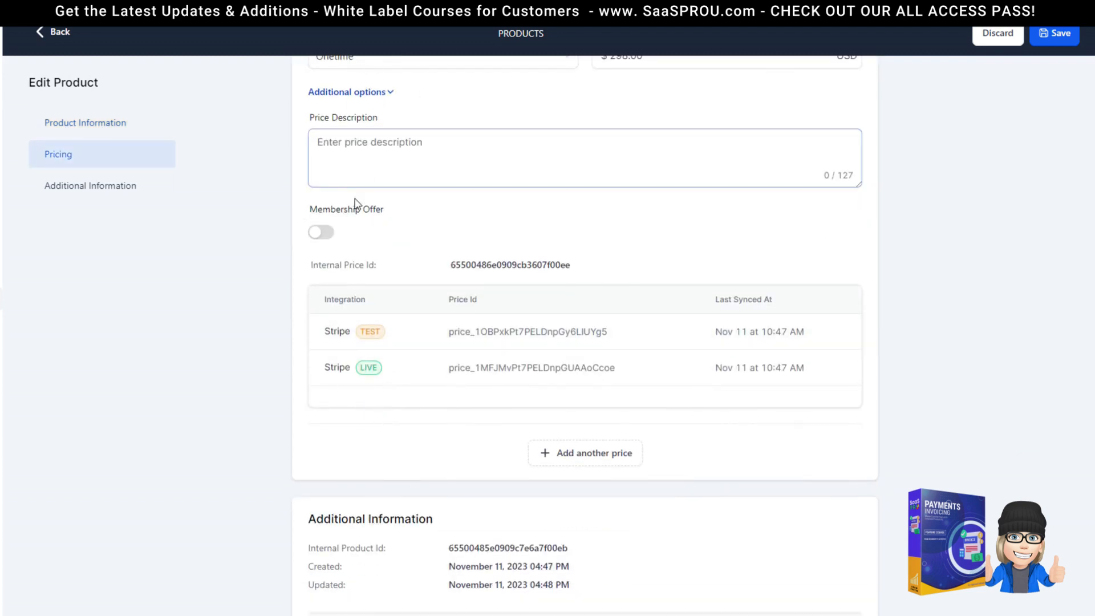
pyautogui.moveTo(388, 209); pyautogui.dragTo(308, 214)
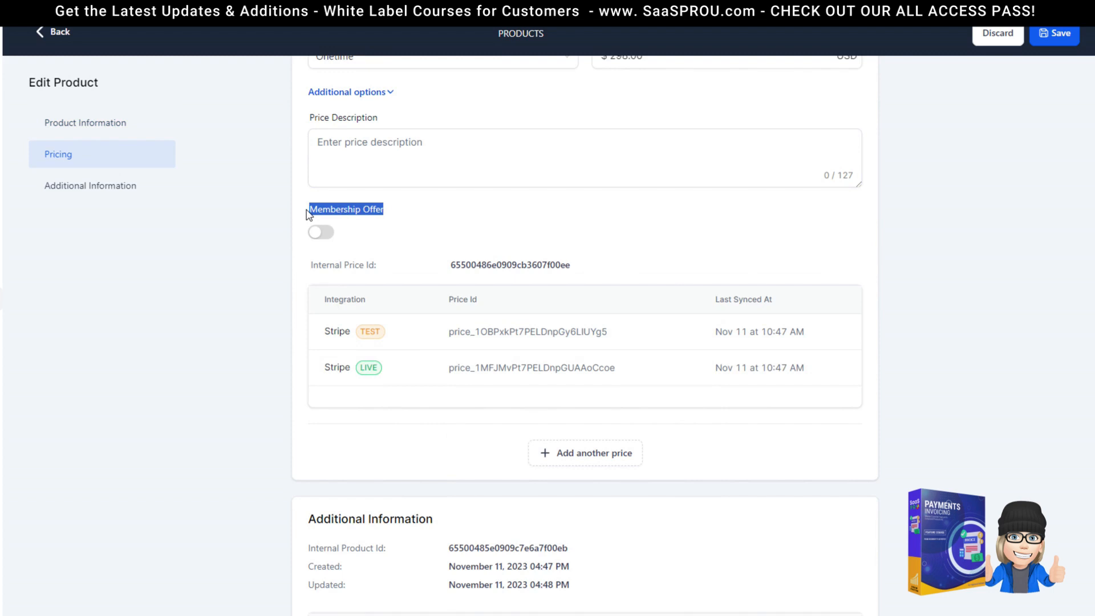
# Turn on Membership Offer for the price to view the selectable offers, and turn it off again without choosing one
pyautogui.click(321, 244)
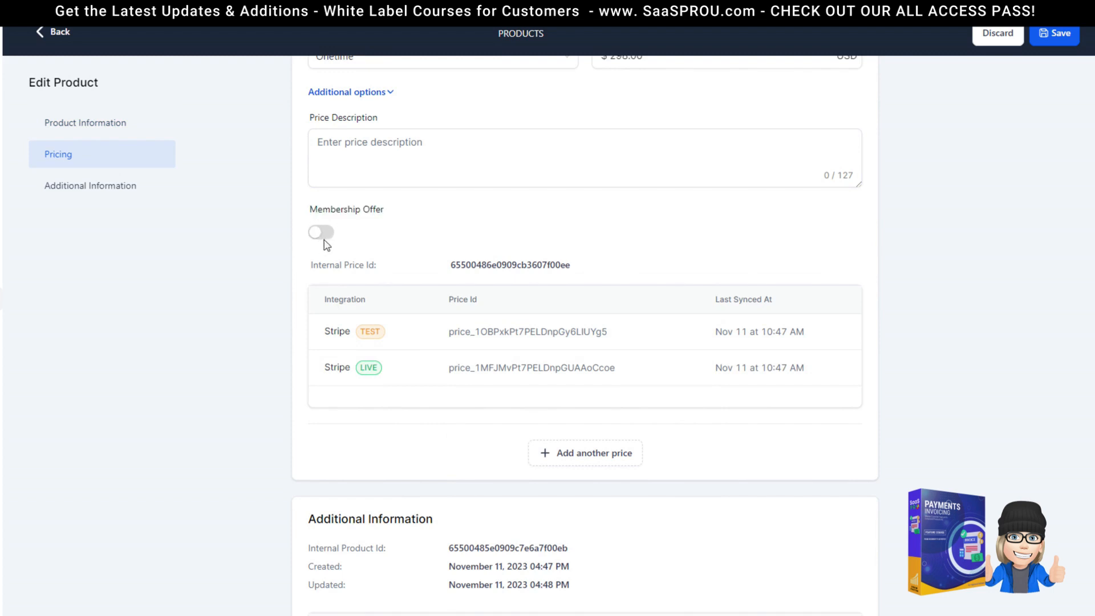
pyautogui.click(327, 234)
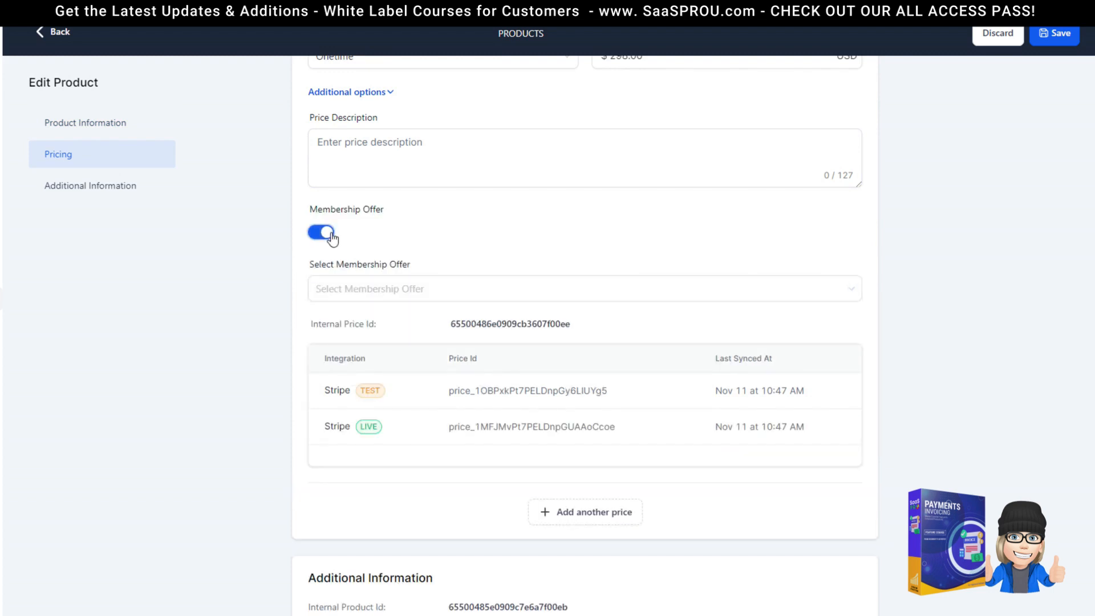
pyautogui.click(401, 290)
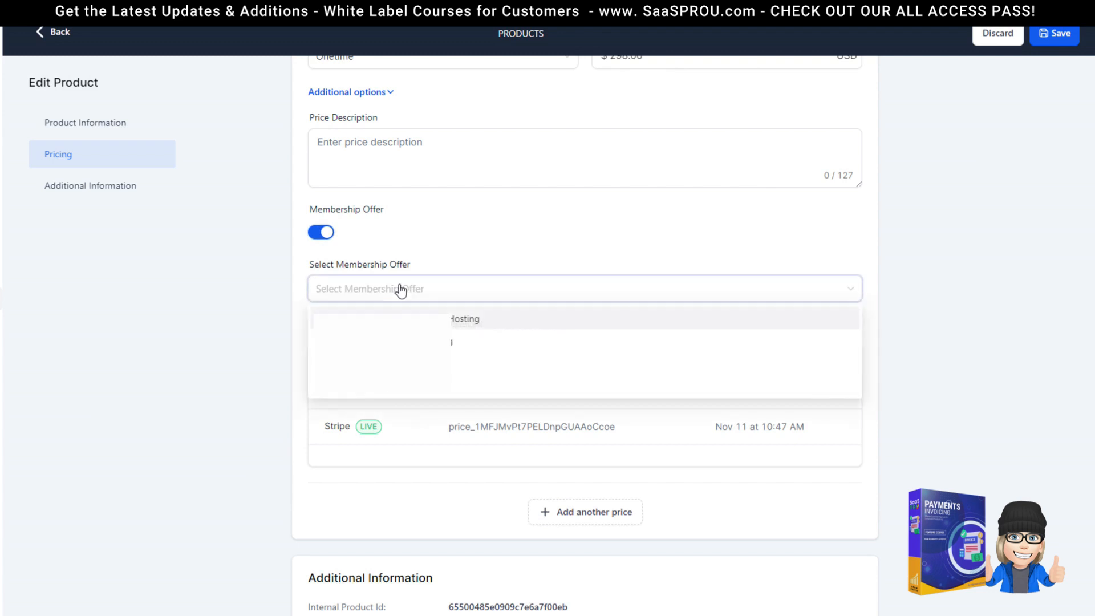
pyautogui.click(397, 236)
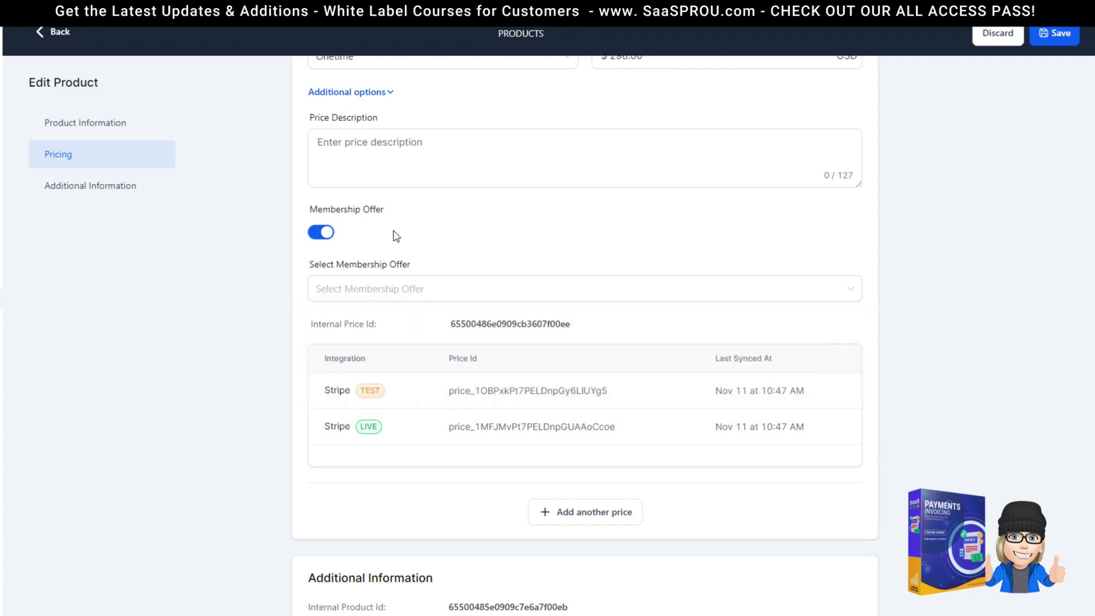
pyautogui.click(319, 234)
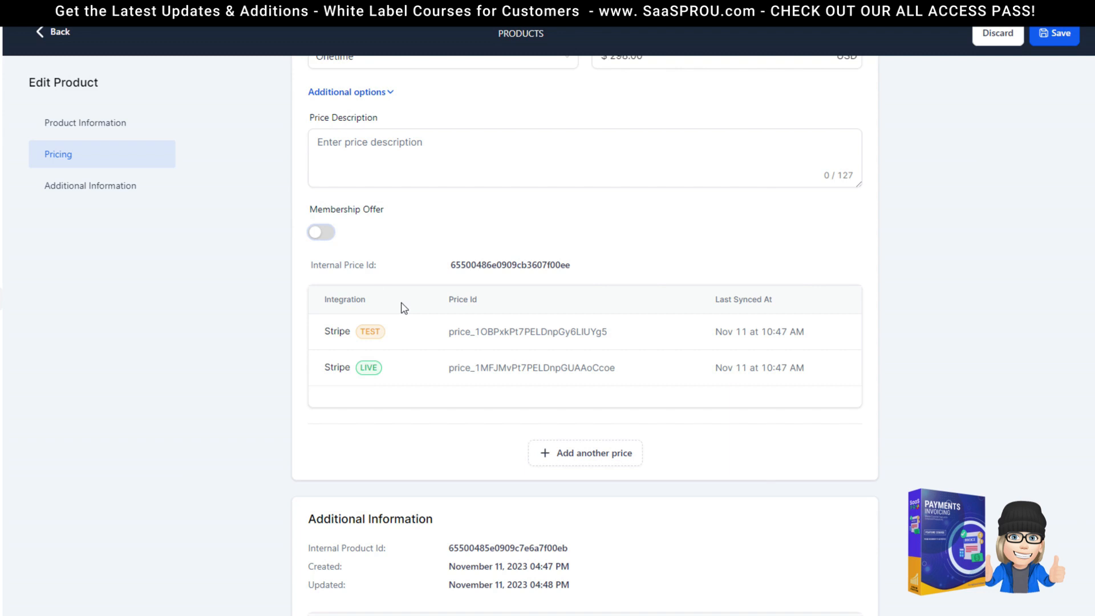
# Review the product's price settings, Stripe sync details and additional information, plus its title and online store option
pyautogui.scroll(2, 401, 308)
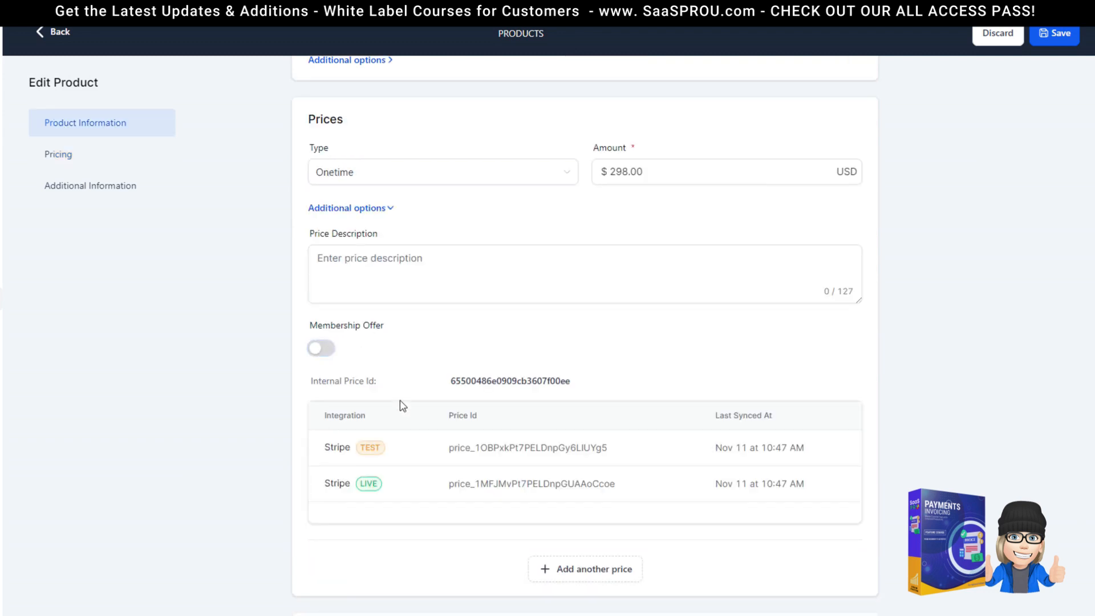
pyautogui.scroll(-5, 402, 407)
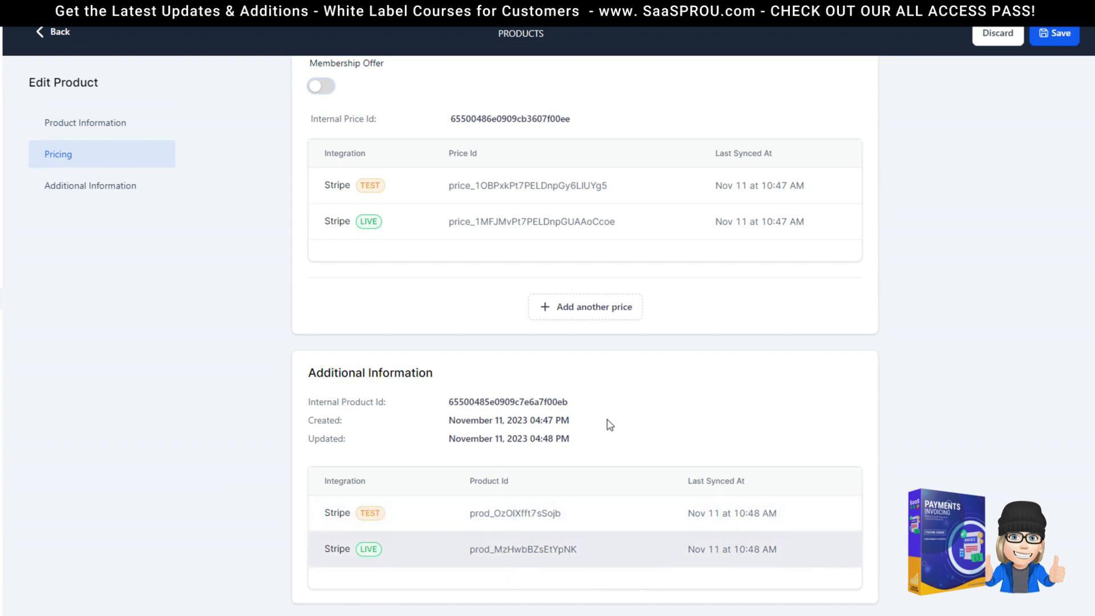
pyautogui.scroll(10, 471, 361)
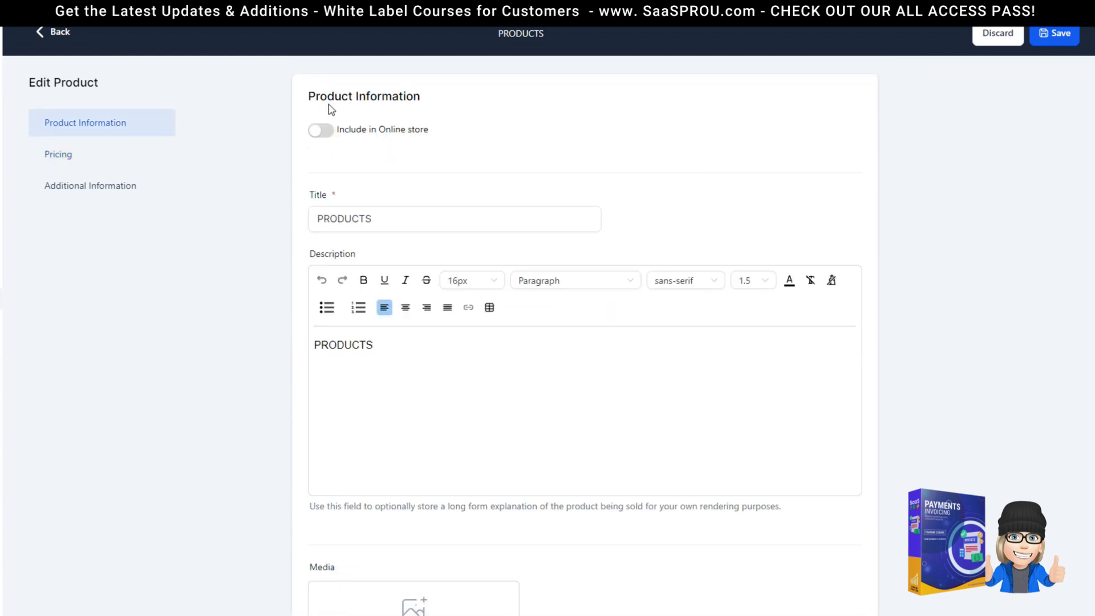
pyautogui.moveTo(312, 97); pyautogui.dragTo(443, 127)
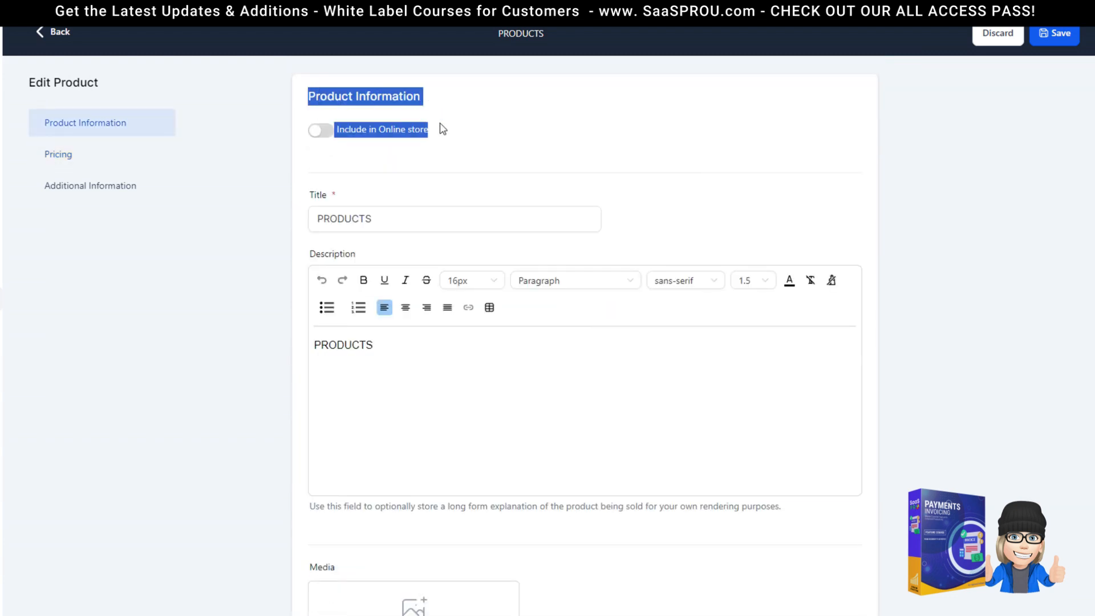
pyautogui.click(440, 137)
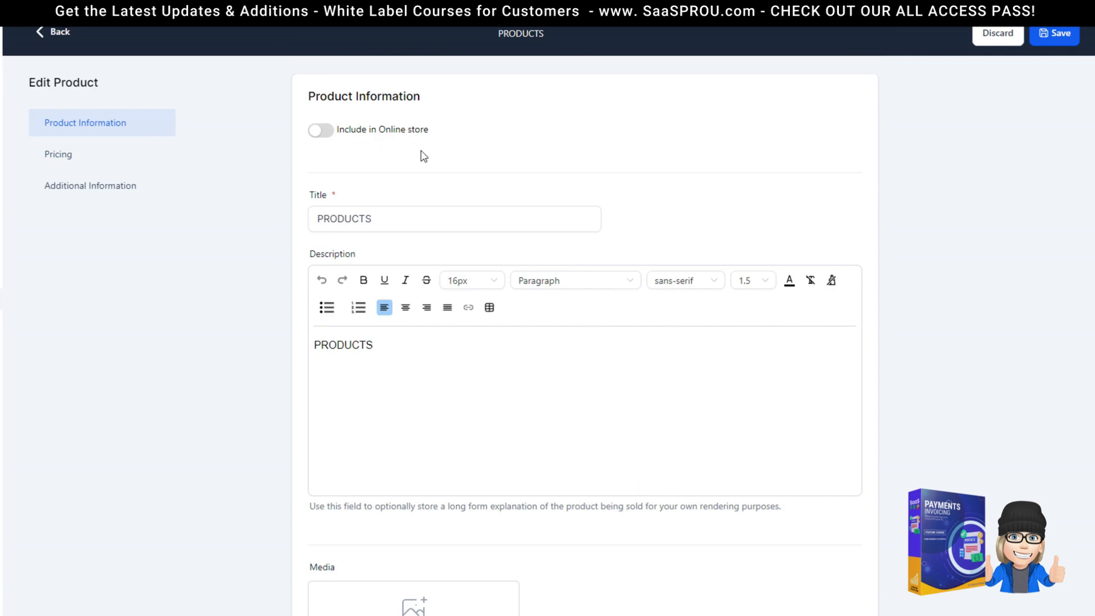
pyautogui.click(348, 219)
# Switch Include in Online store on and off to compare the available product sections, leaving it on
pyautogui.click(320, 133)
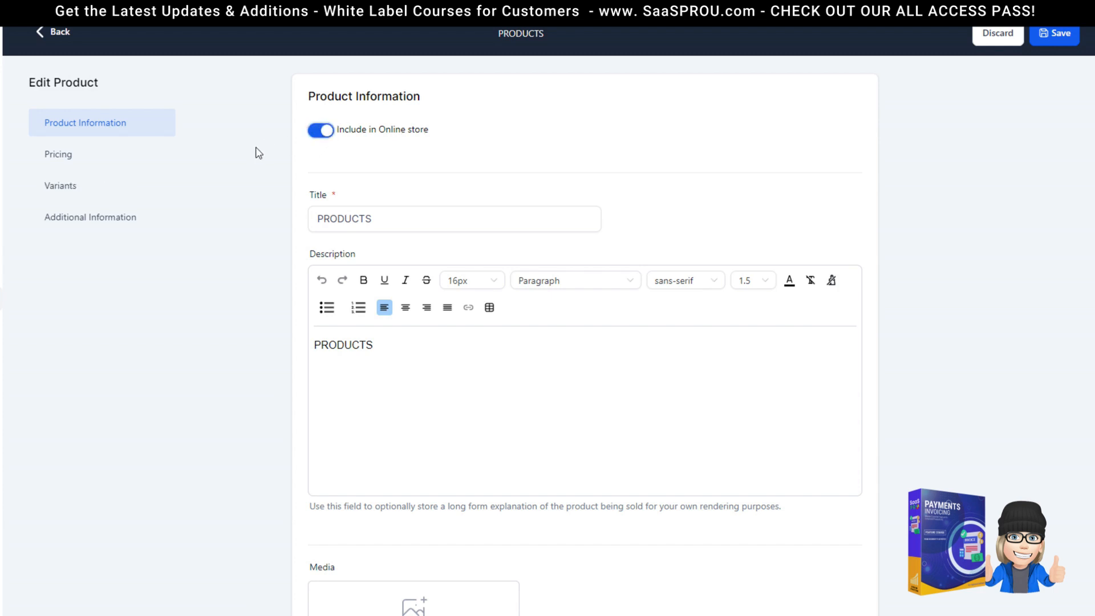
pyautogui.click(320, 130)
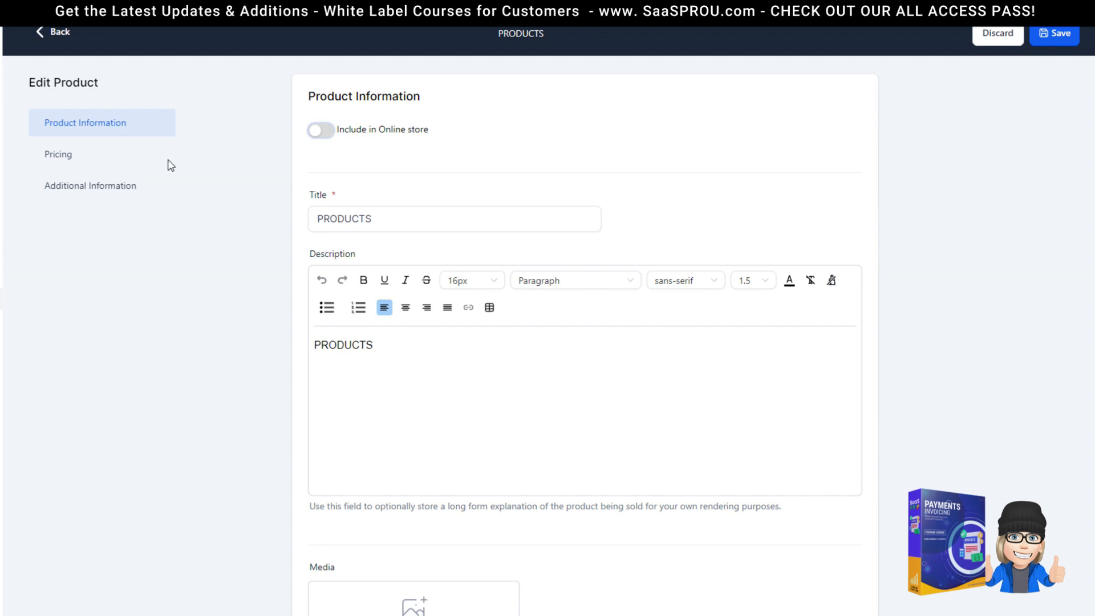
pyautogui.click(323, 135)
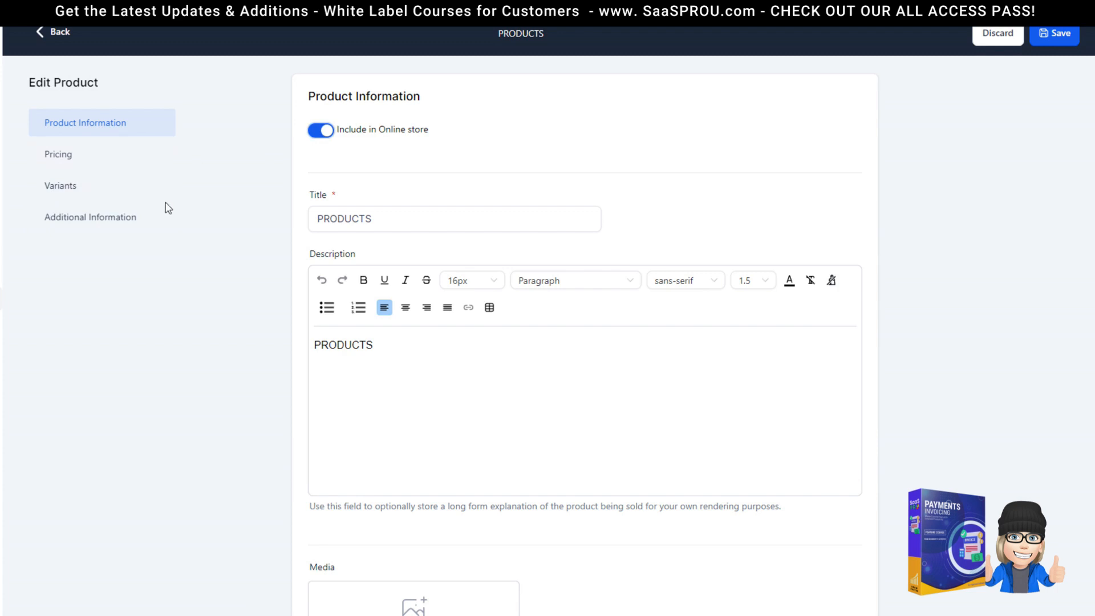
# Start a variant for the product to view its option name, values and price fields, and switch off Include in Online store
pyautogui.click(71, 186)
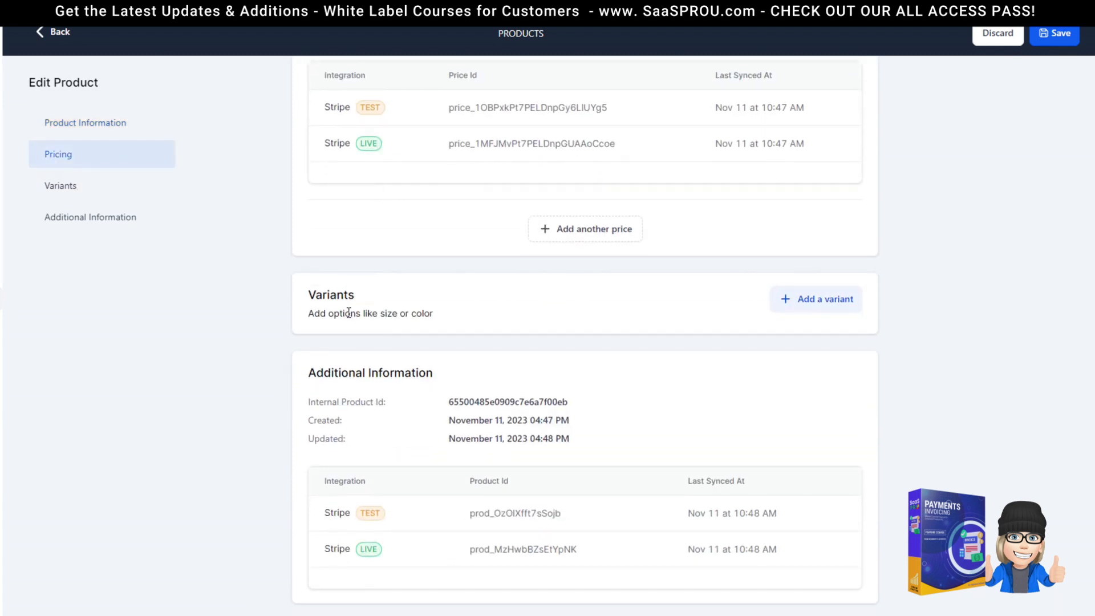
pyautogui.click(805, 310)
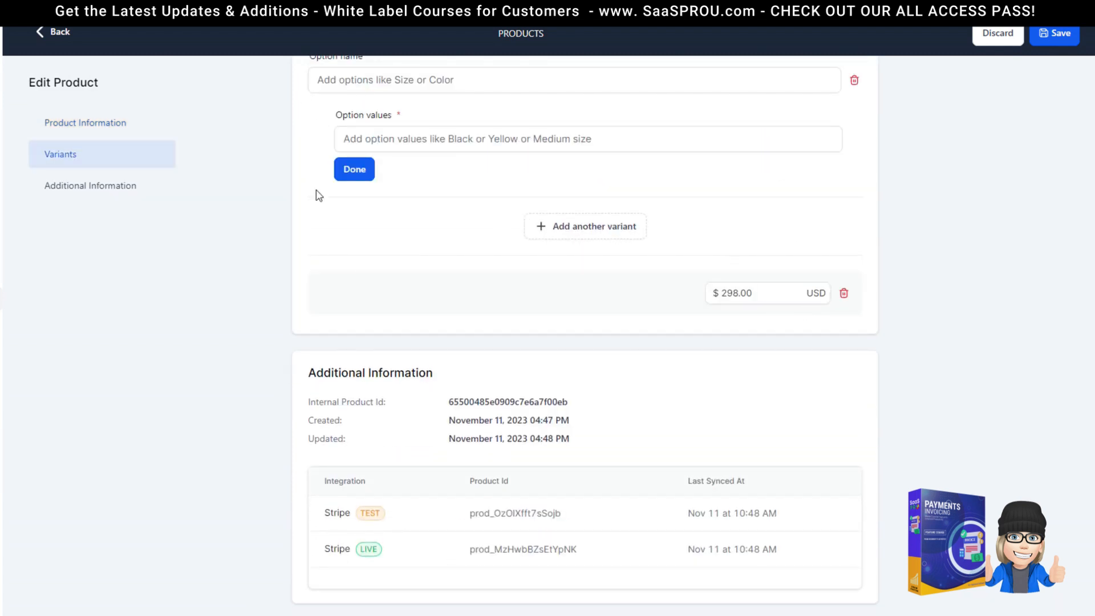
pyautogui.scroll(3, 354, 182)
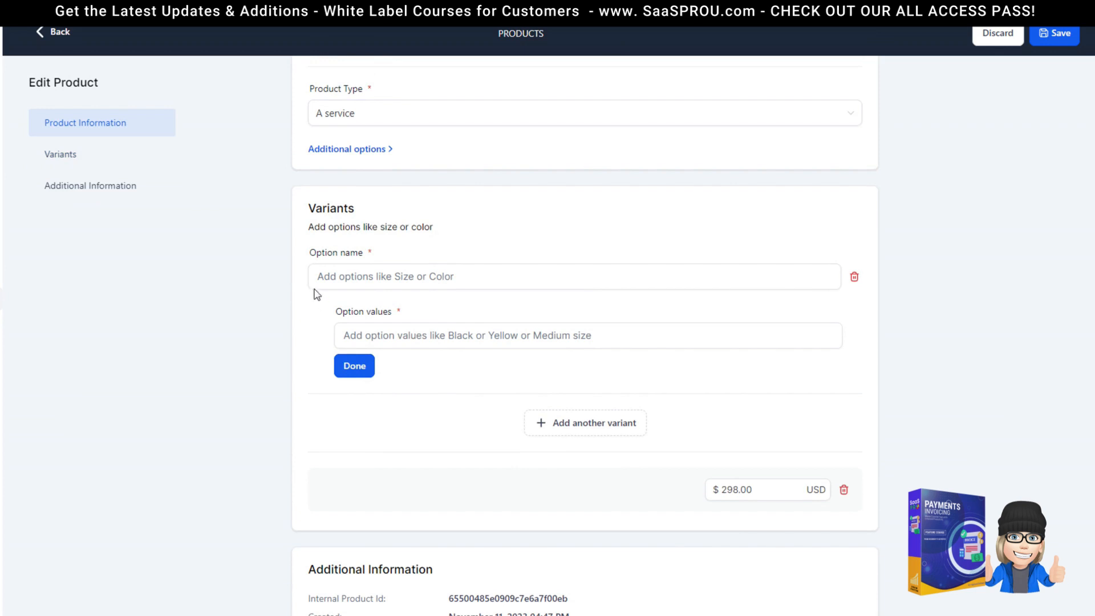
pyautogui.scroll(10, 287, 251)
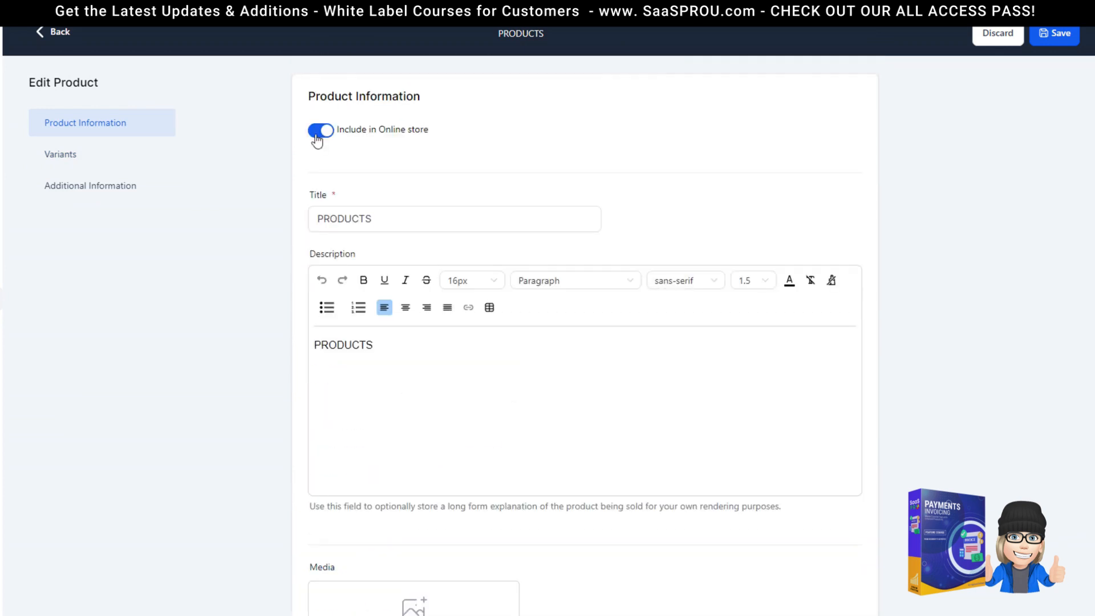
pyautogui.click(317, 137)
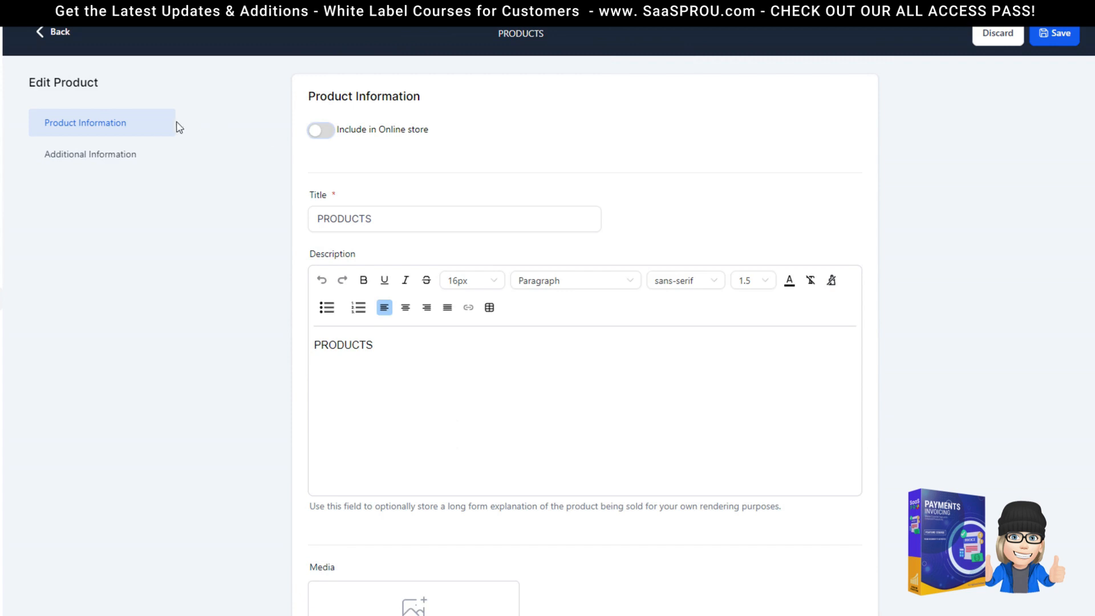
# Expand the product's additional options to view the statement descriptor, and return to the products list
pyautogui.click(58, 164)
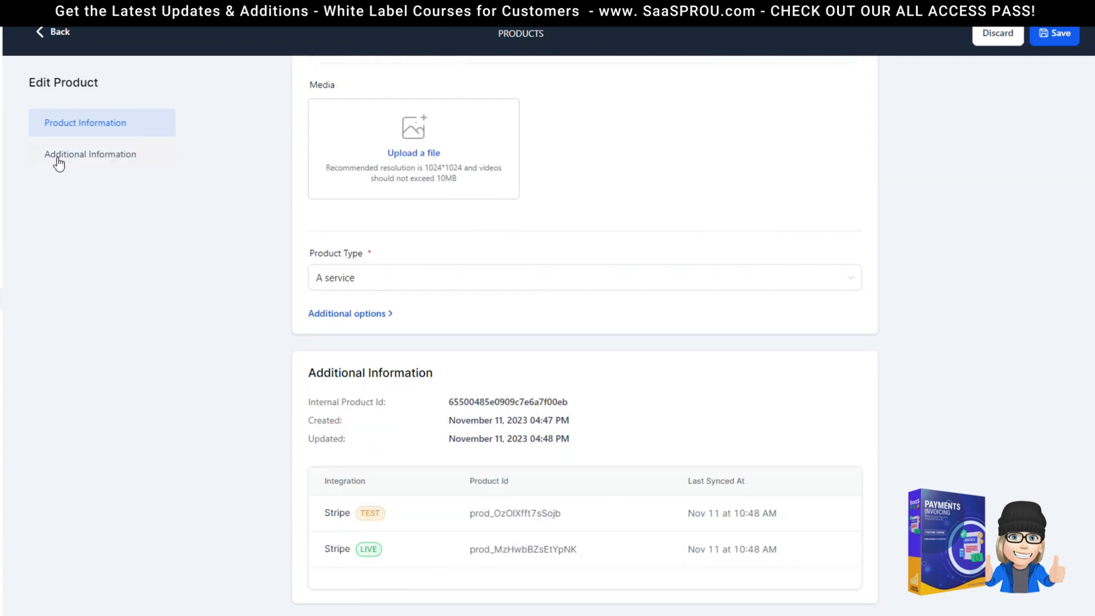
pyautogui.click(358, 315)
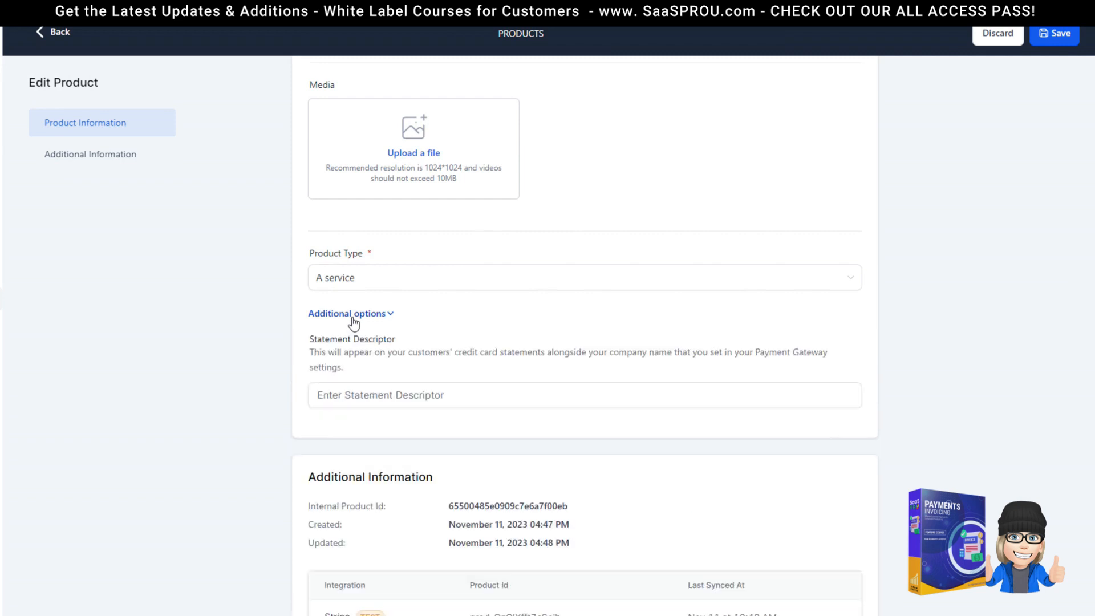
pyautogui.scroll(-2, 353, 323)
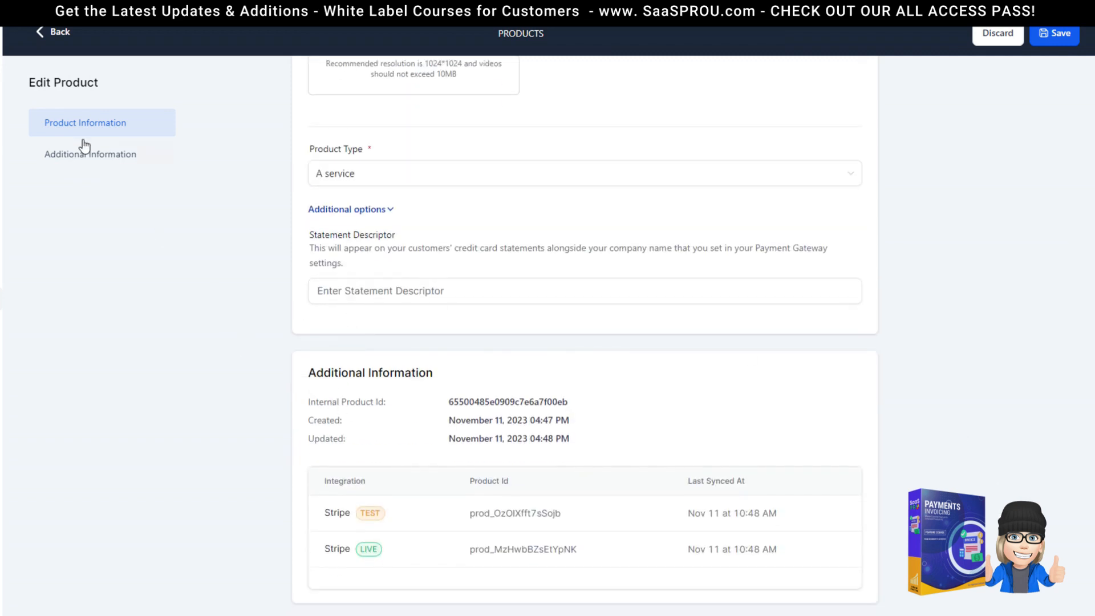
pyautogui.scroll(5, 86, 146)
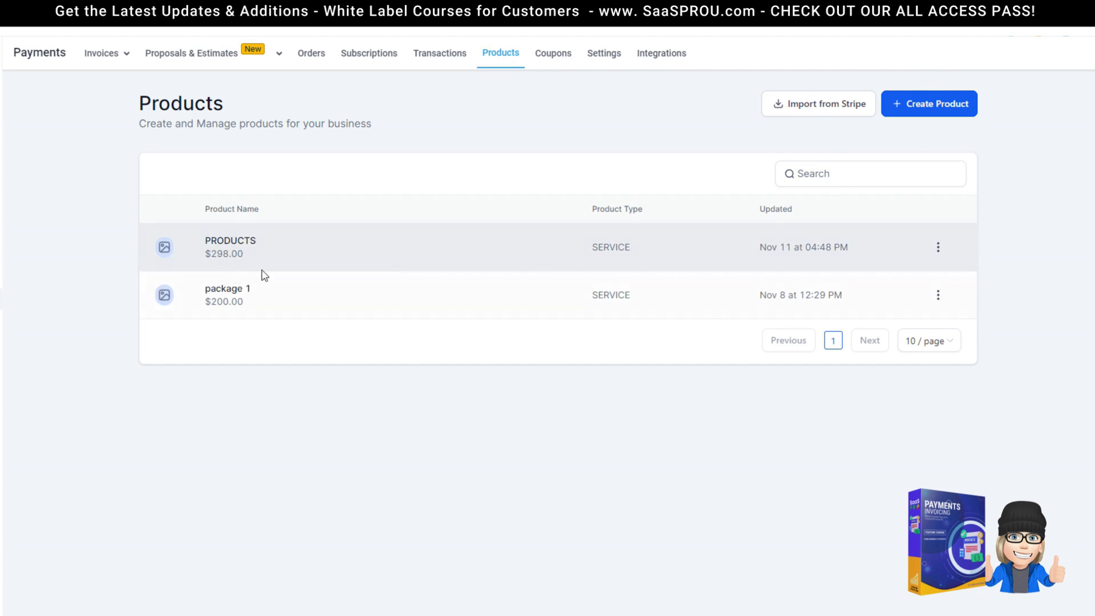
# Start creating a new product and exclude it from the online store
pyautogui.click(923, 110)
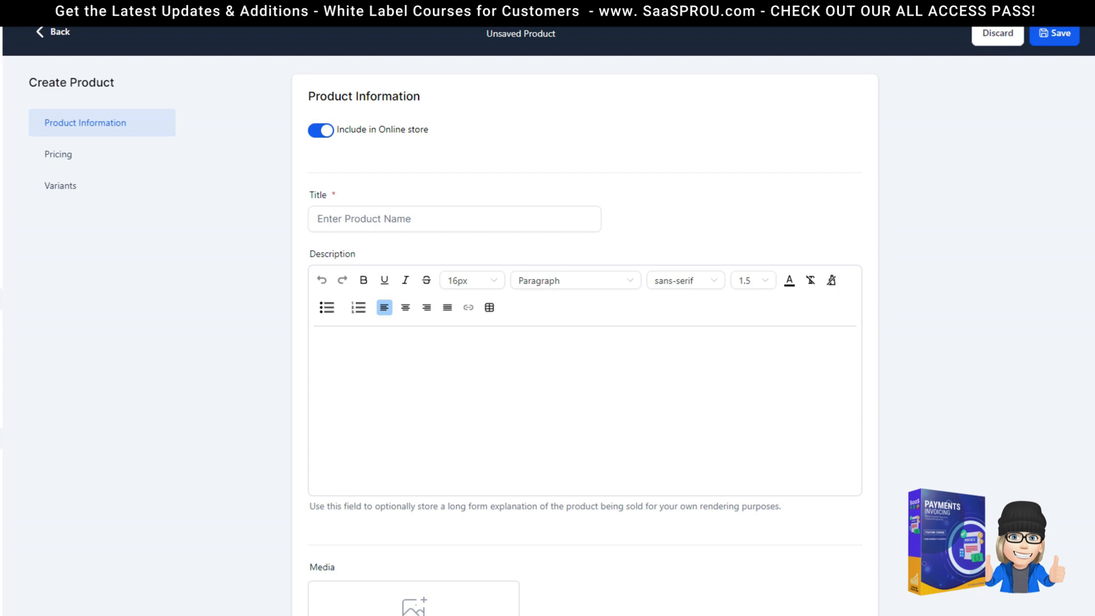
pyautogui.click(320, 131)
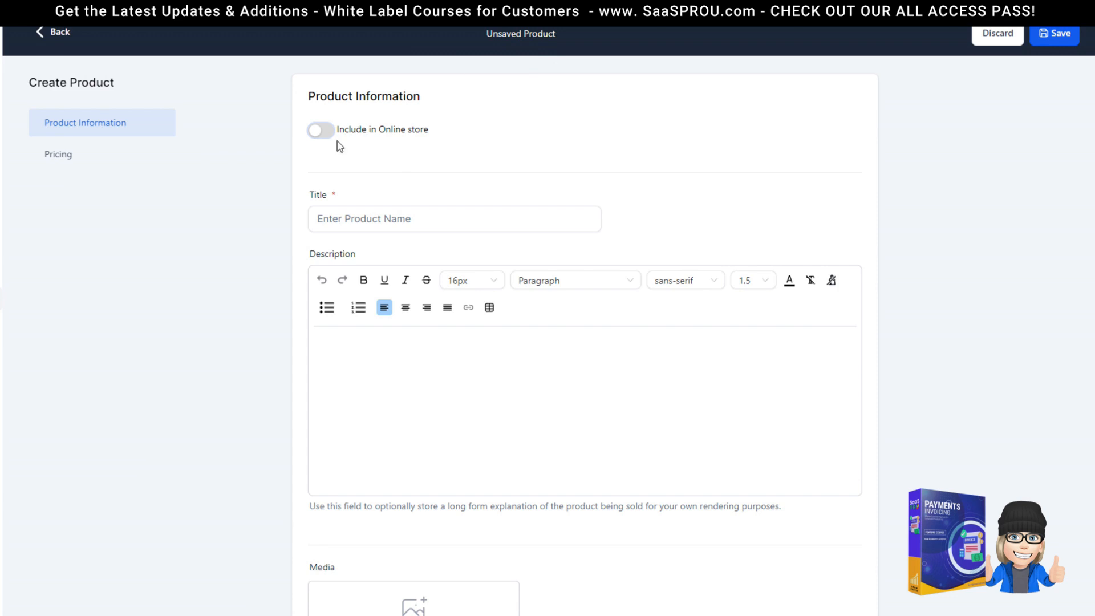
pyautogui.click(317, 134)
pyautogui.click(318, 132)
# Insert a table with three columns and three rows into the new product's description
pyautogui.click(340, 211)
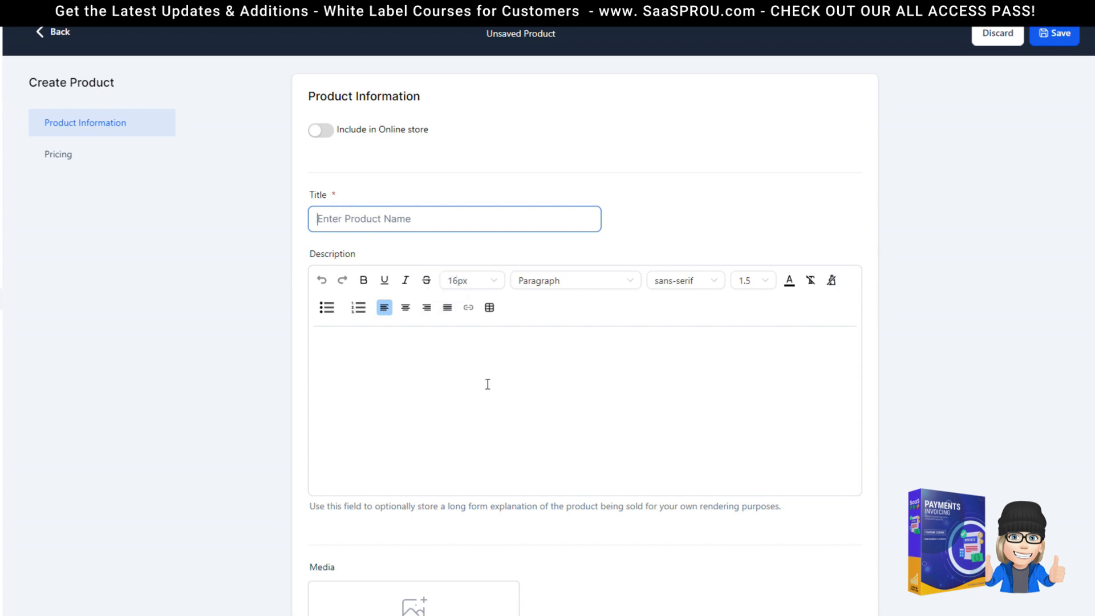
pyautogui.click(485, 356)
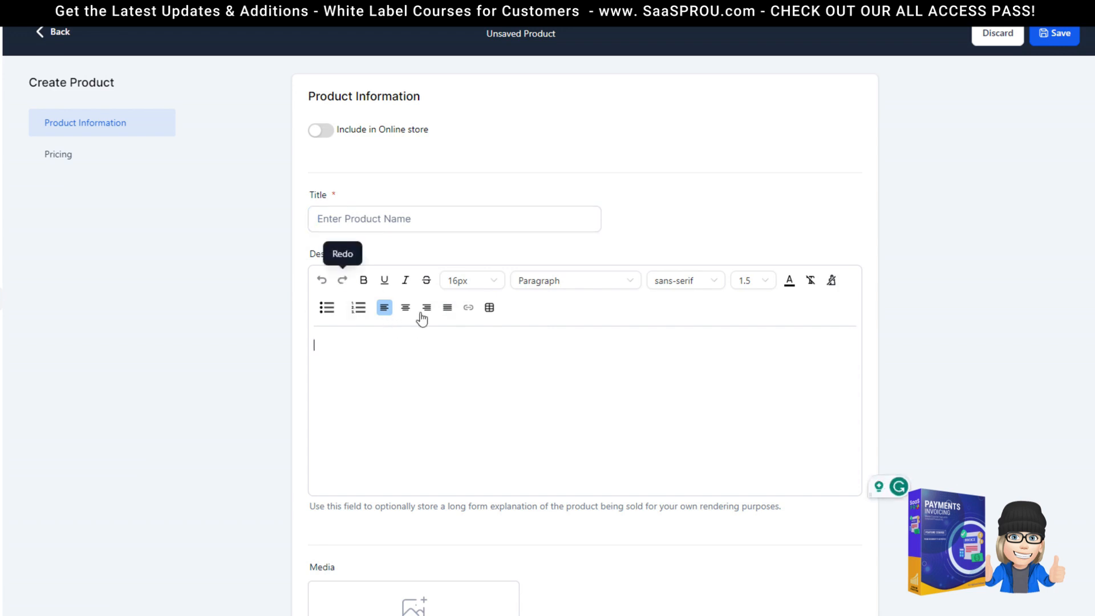
pyautogui.click(490, 309)
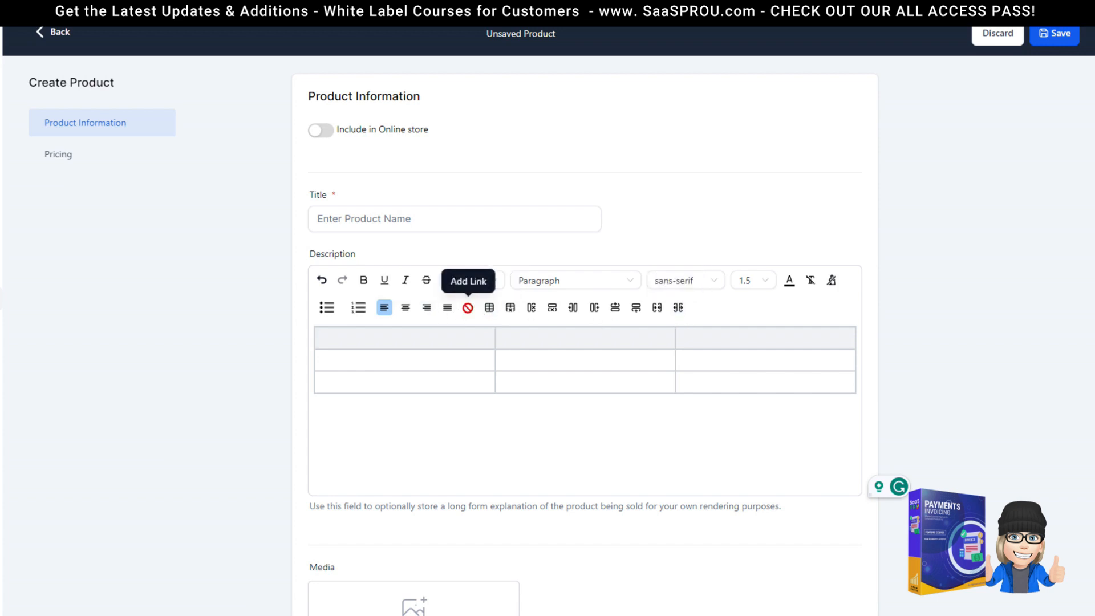
# Examine the media upload limits and the available product types, keeping the product type as A service
pyautogui.scroll(-5, 467, 308)
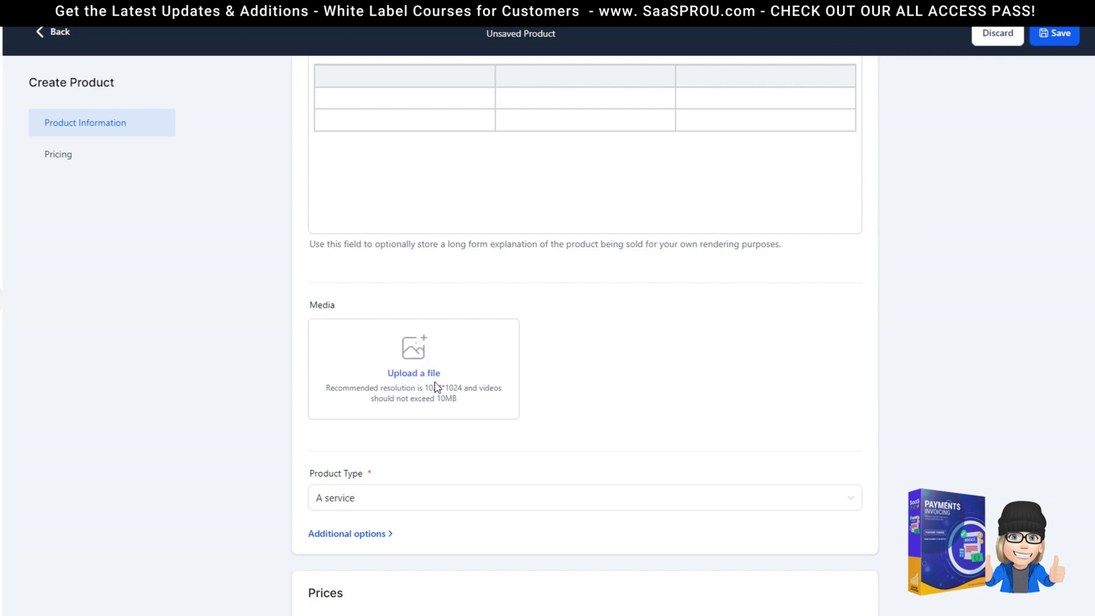
pyautogui.moveTo(427, 394); pyautogui.dragTo(662, 354)
pyautogui.scroll(-3, 351, 328)
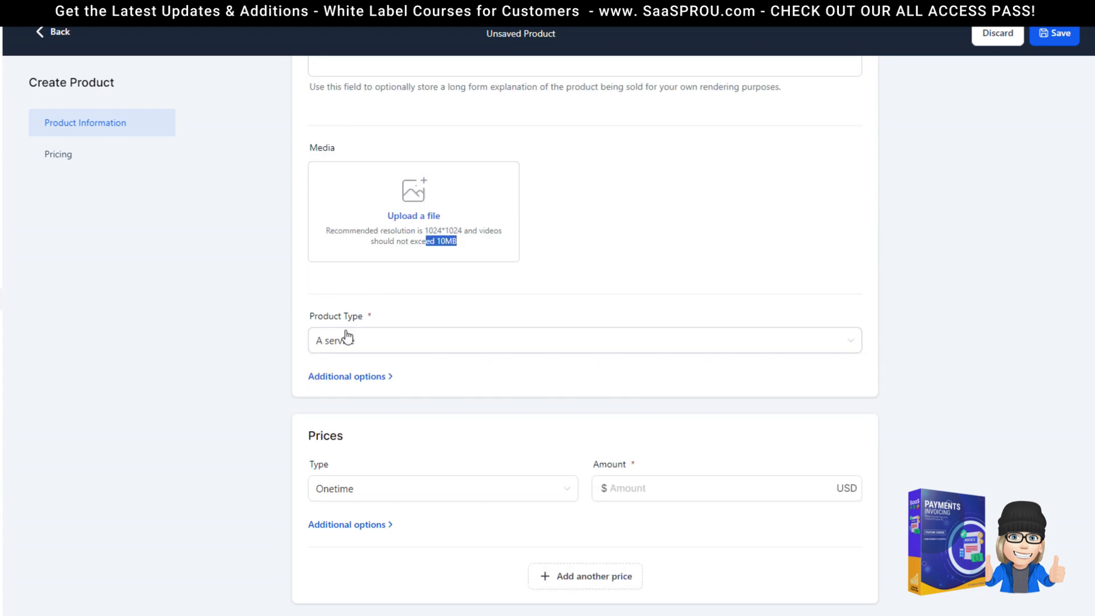
pyautogui.click(363, 342)
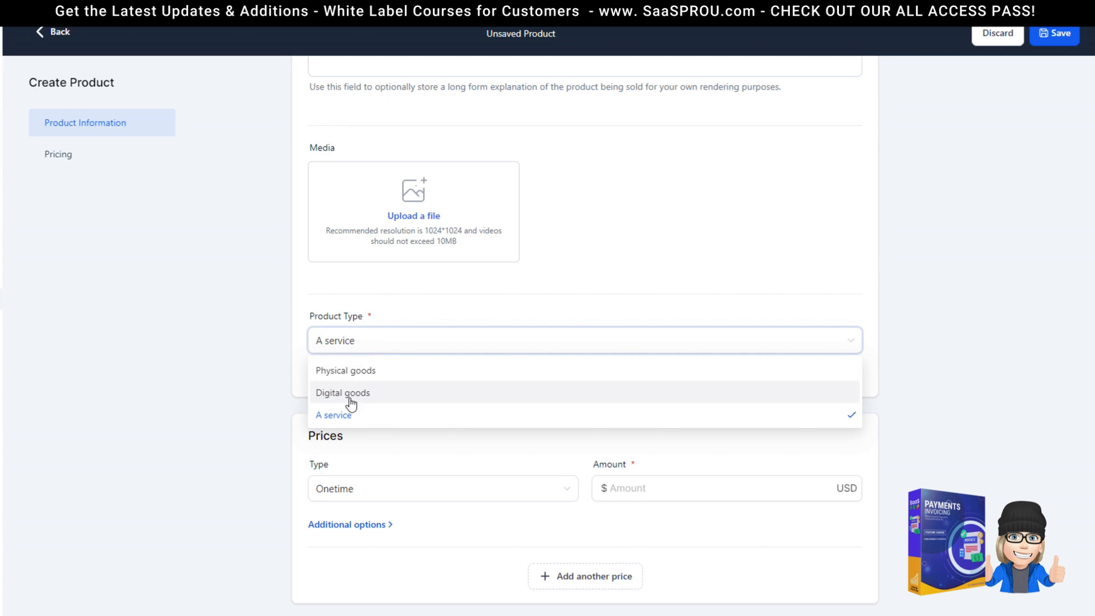
pyautogui.click(304, 372)
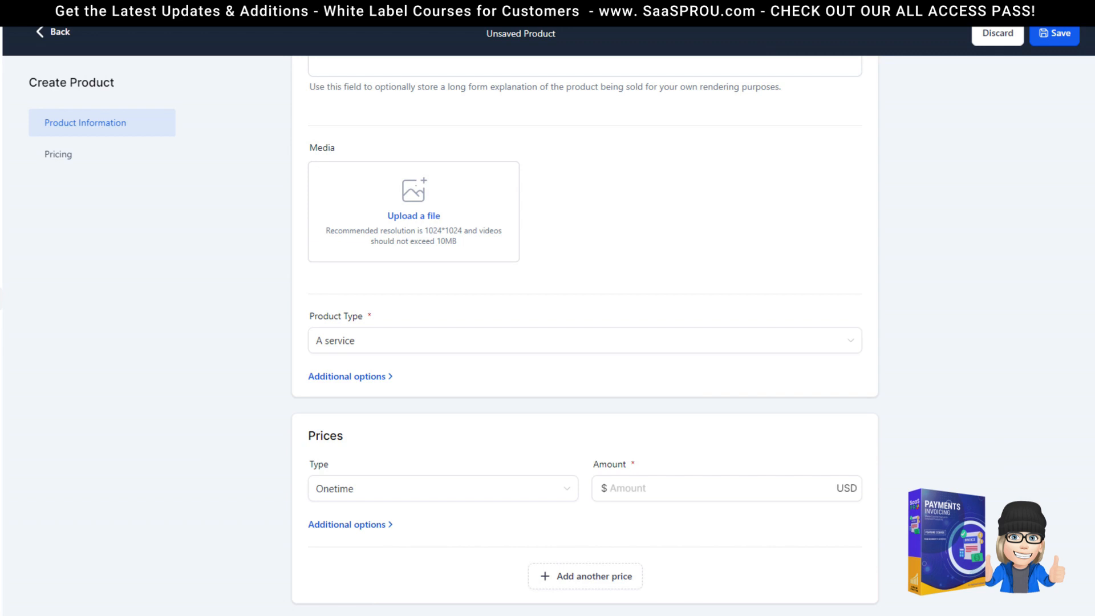
pyautogui.scroll(7, 388, 348)
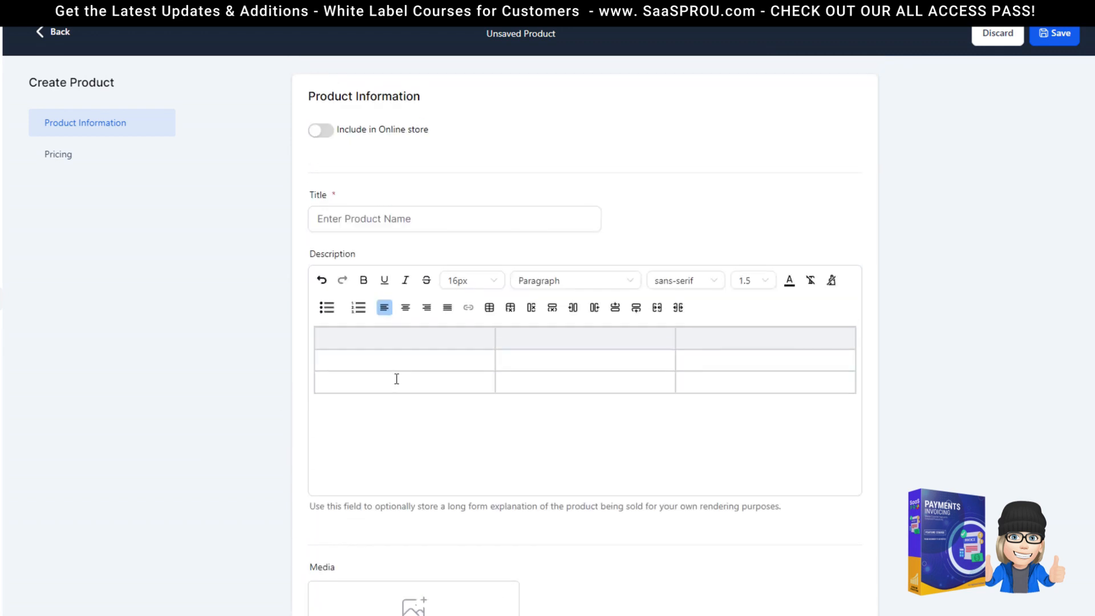
# Set the new product's price type to Recurring
pyautogui.scroll(-7, 433, 462)
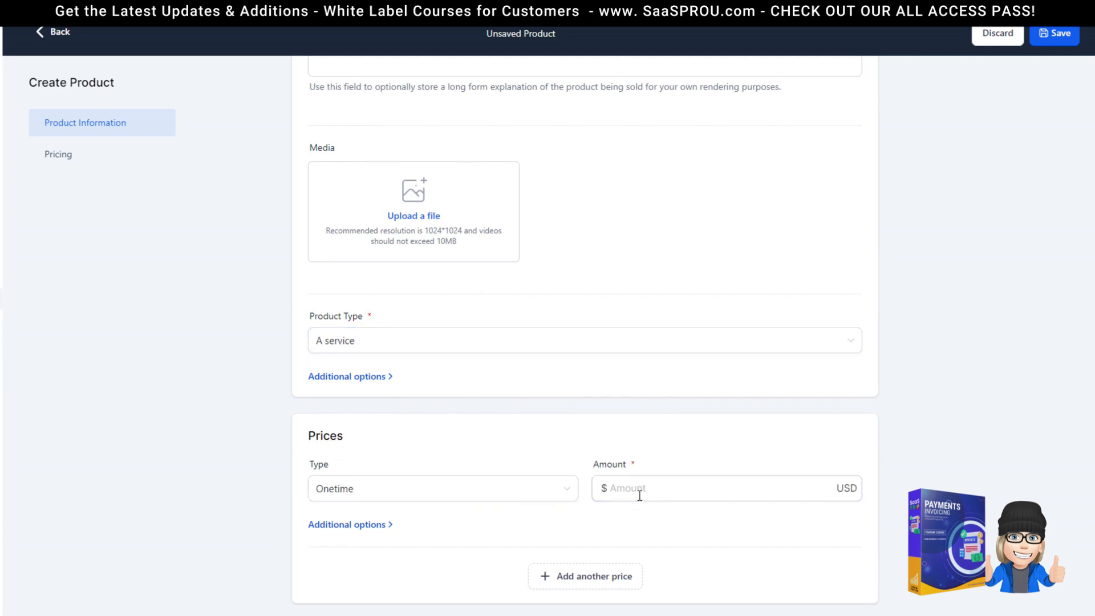
pyautogui.click(415, 491)
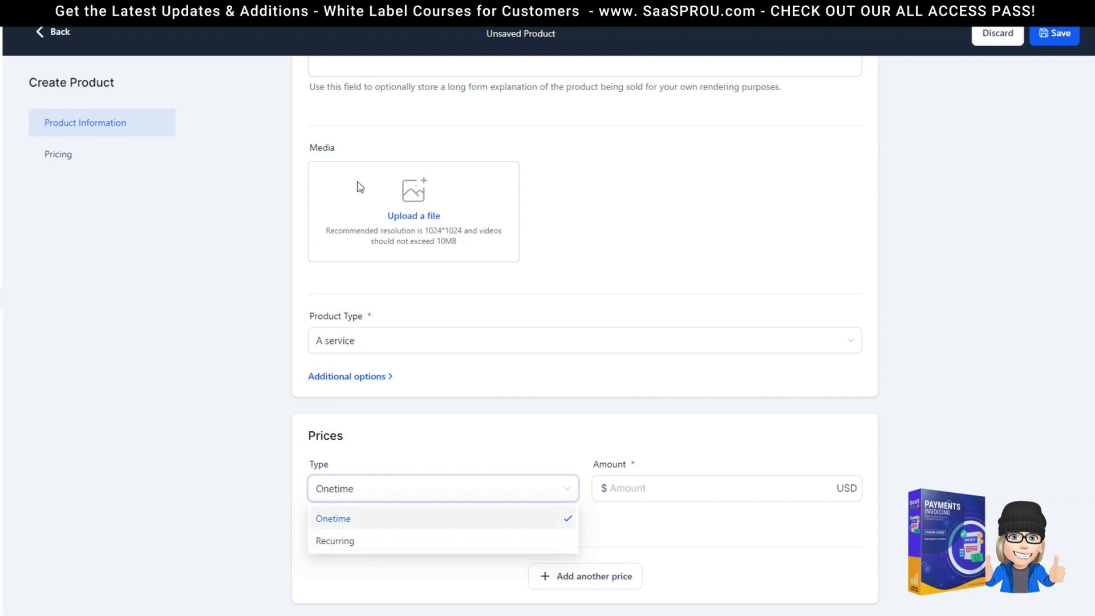
pyautogui.click(375, 546)
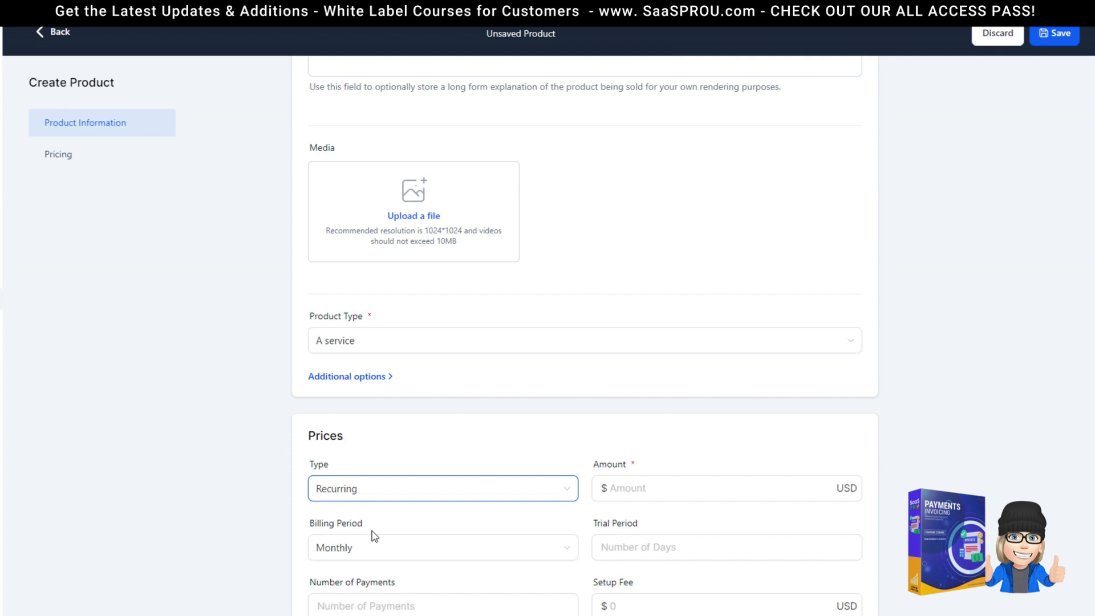
# Set the recurring price's amount to 2000.00 USD and check the available billing periods
pyautogui.scroll(-2, 462, 477)
pyautogui.click(620, 375)
pyautogui.write('2000')
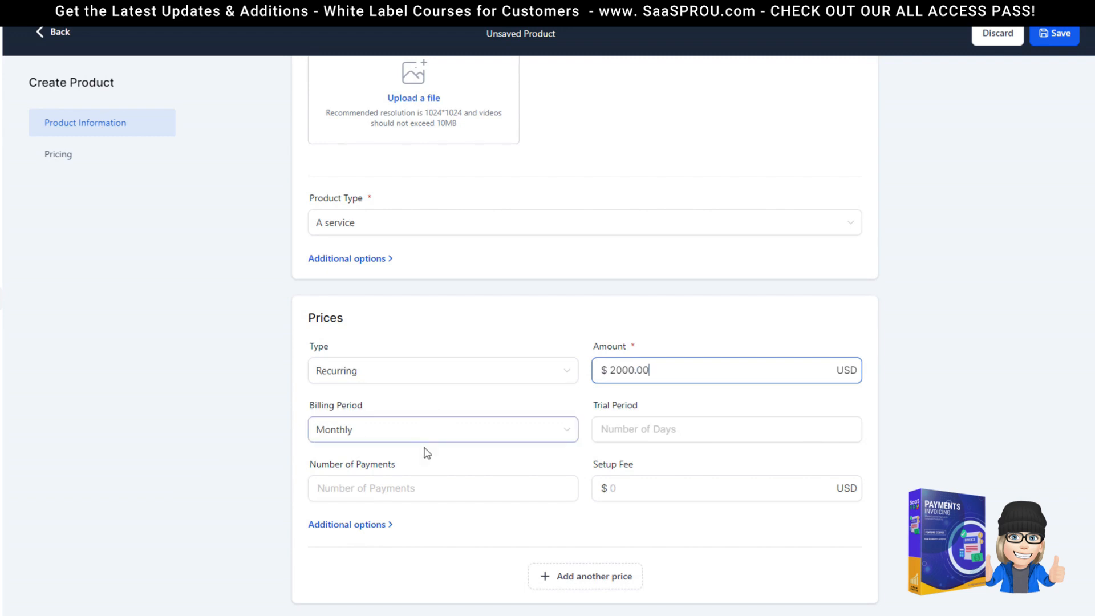
pyautogui.click(363, 429)
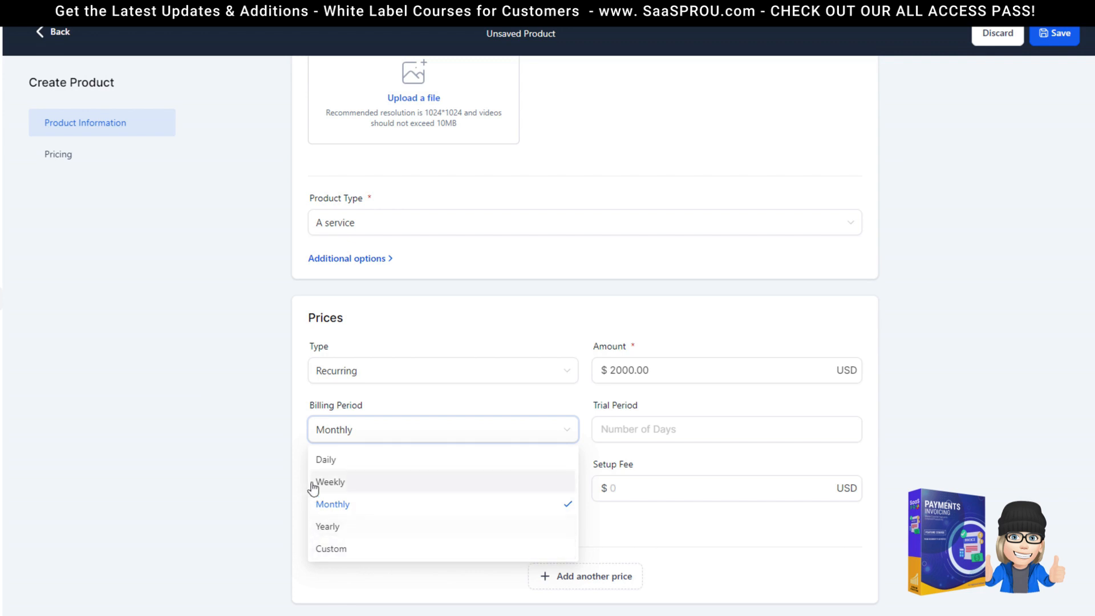
pyautogui.click(665, 370)
pyautogui.moveTo(650, 371); pyautogui.dragTo(605, 367)
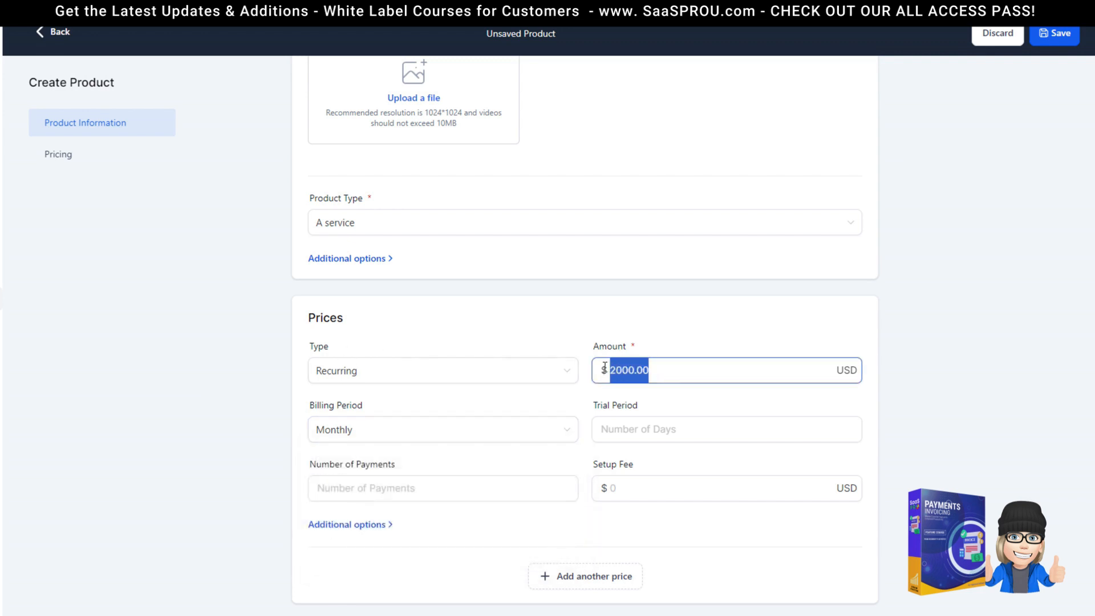
# Set the recurring price's billing period to Weekly and its number of payments to 10
pyautogui.click(348, 429)
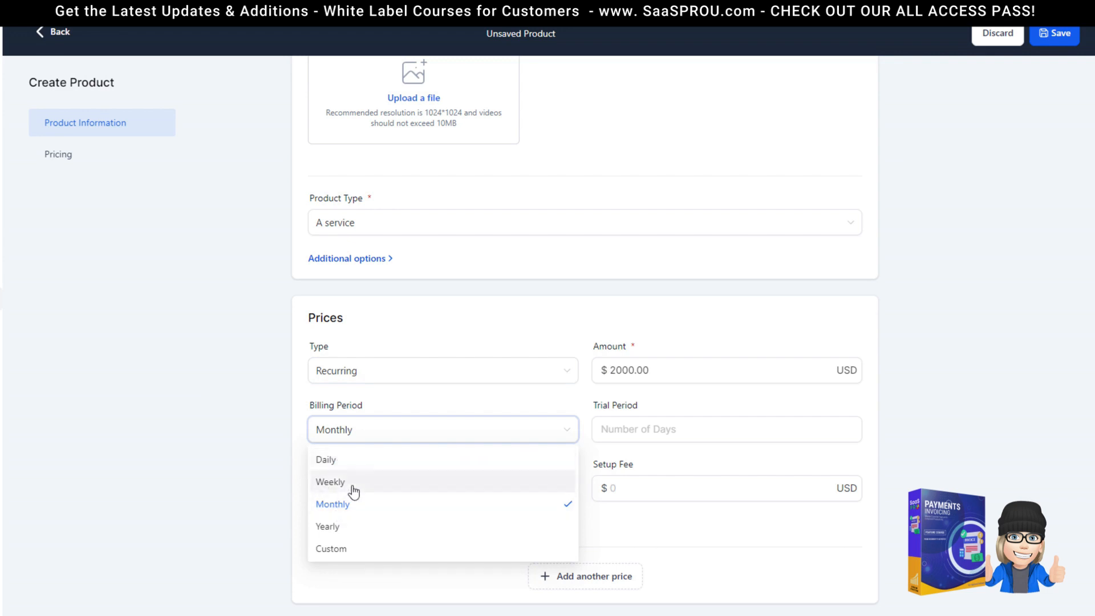
pyautogui.click(342, 482)
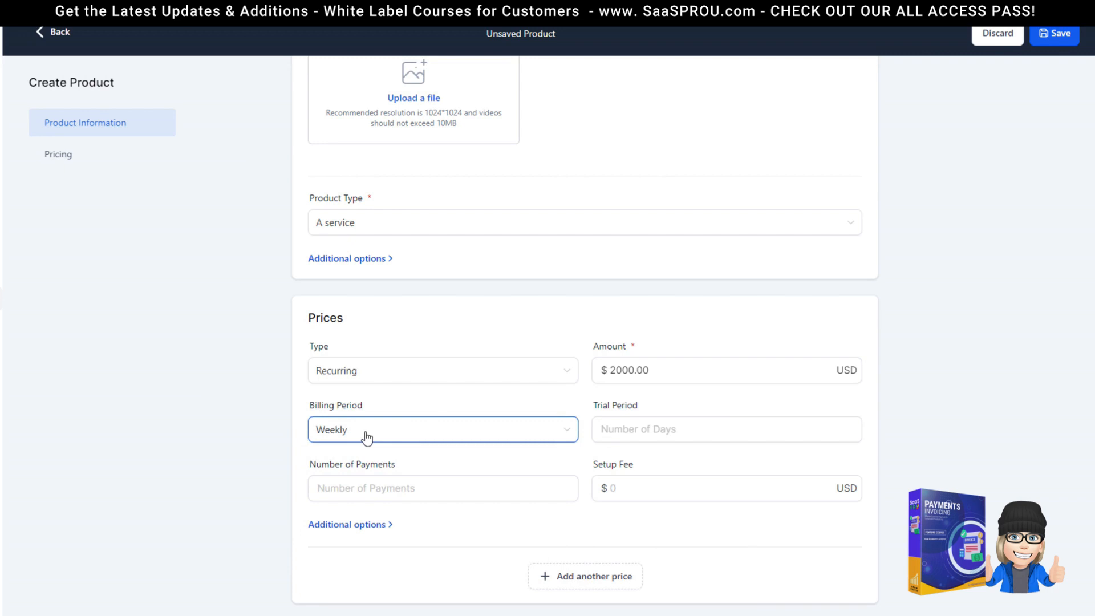
pyautogui.click(514, 492)
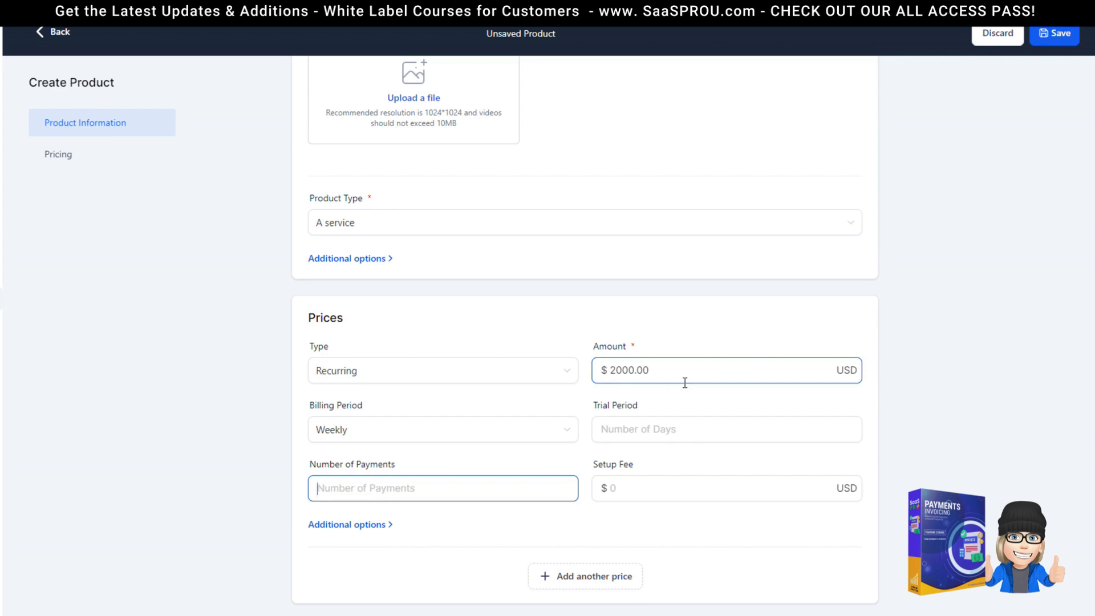
pyautogui.write('10')
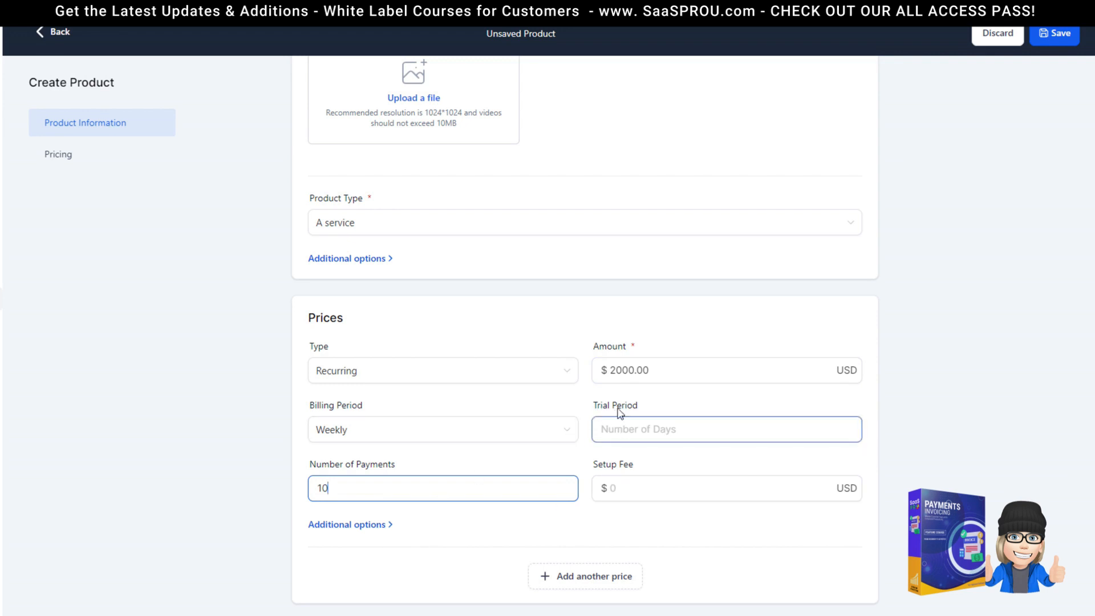
# Expand the price's additional options and try the membership offer setting, leaving it switched off
pyautogui.click(345, 536)
pyautogui.scroll(-3, 553, 541)
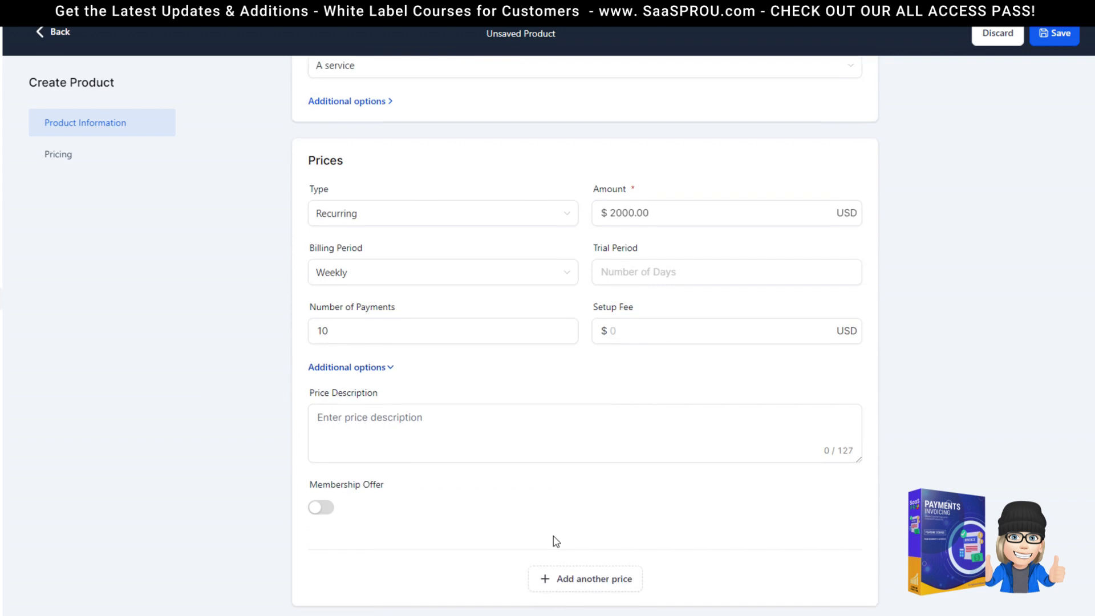
pyautogui.click(317, 438)
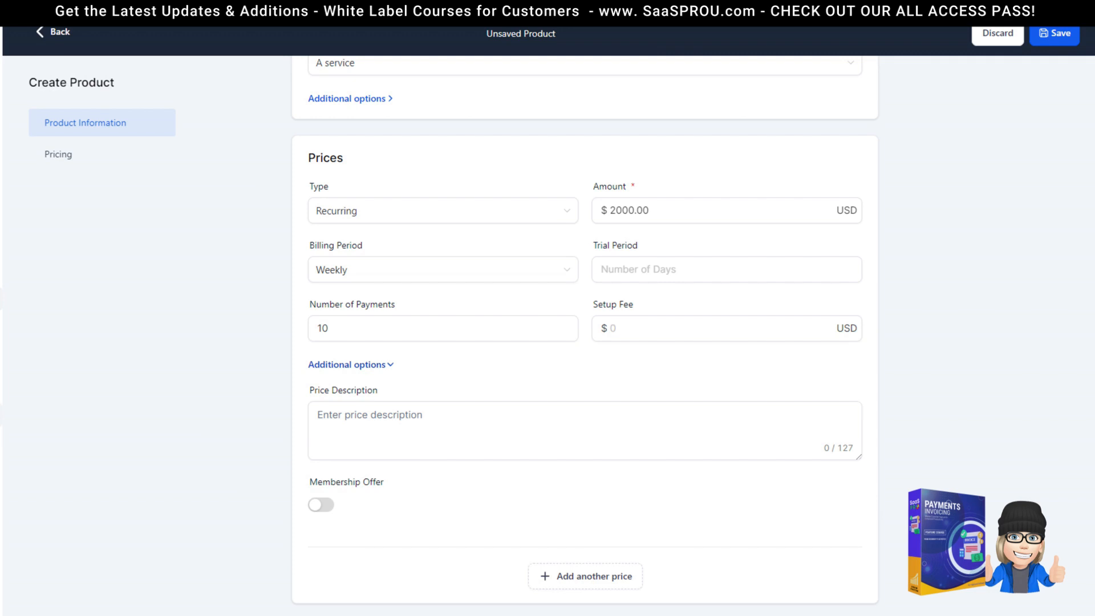
pyautogui.click(329, 507)
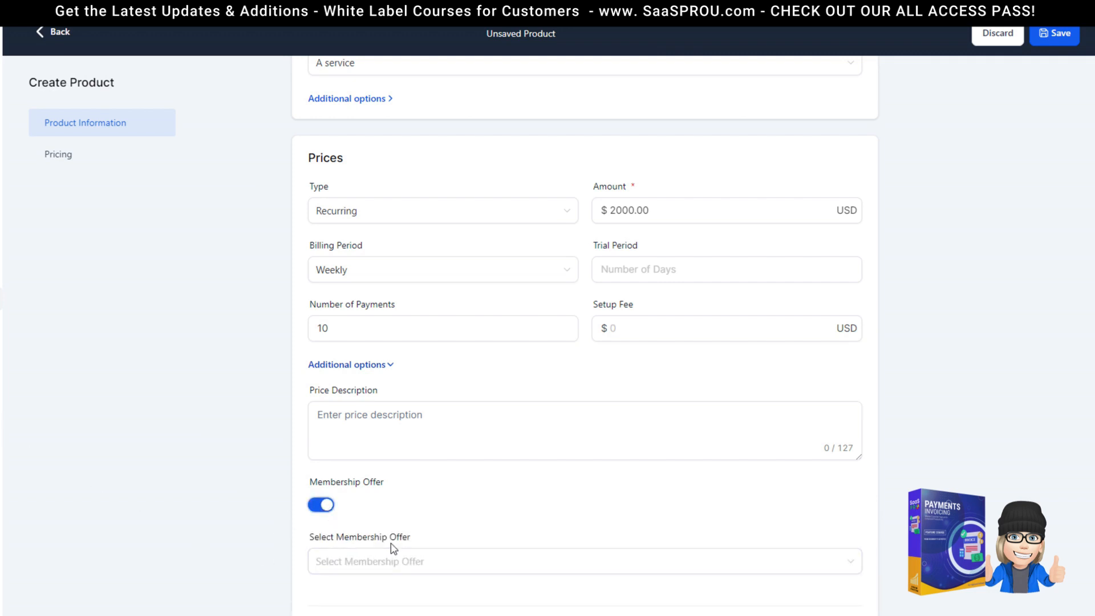
pyautogui.scroll(-2, 369, 545)
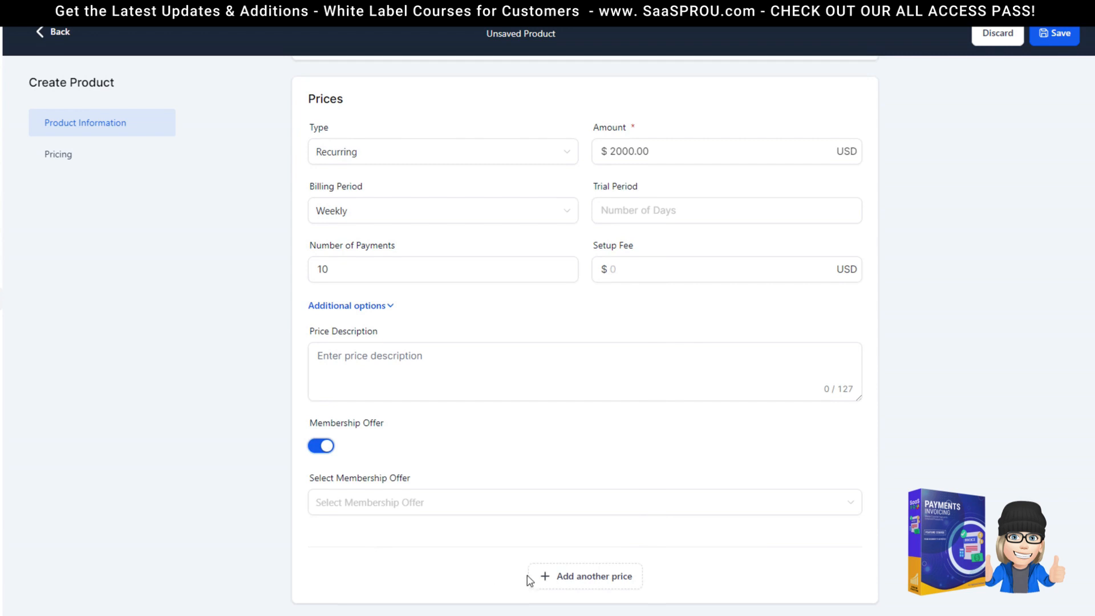
pyautogui.click(320, 449)
# Add another price entry to the new product
pyautogui.click(572, 579)
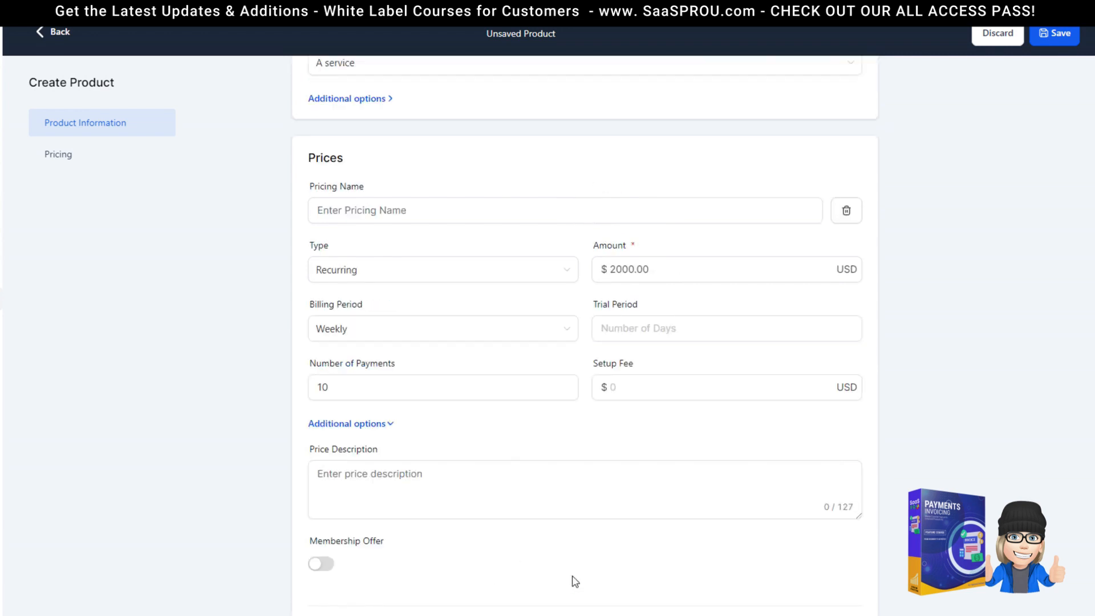
pyautogui.scroll(-4, 573, 385)
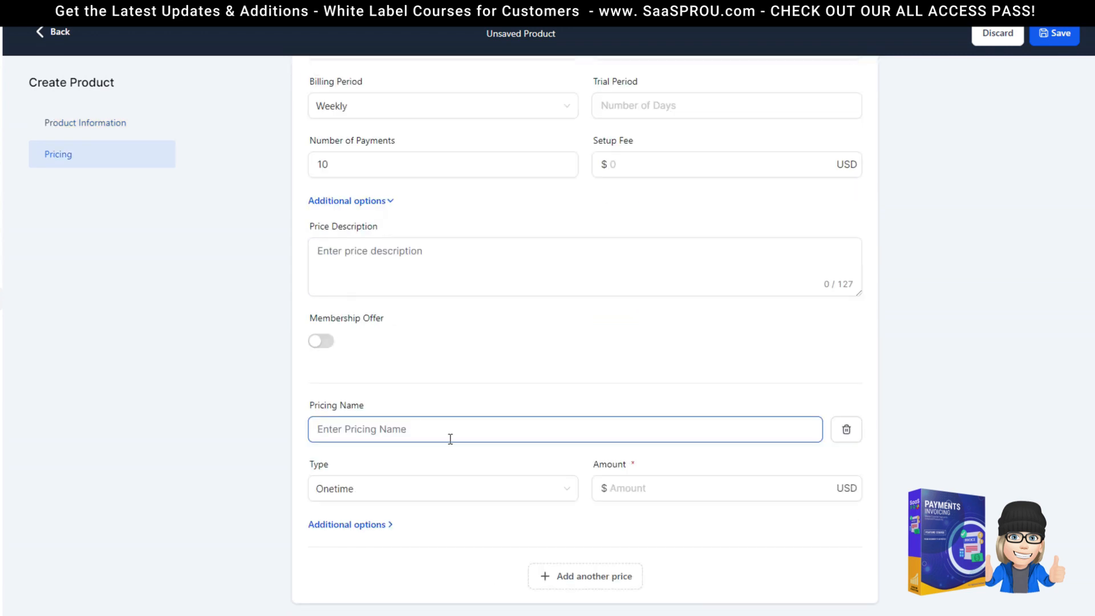
pyautogui.scroll(4, 450, 439)
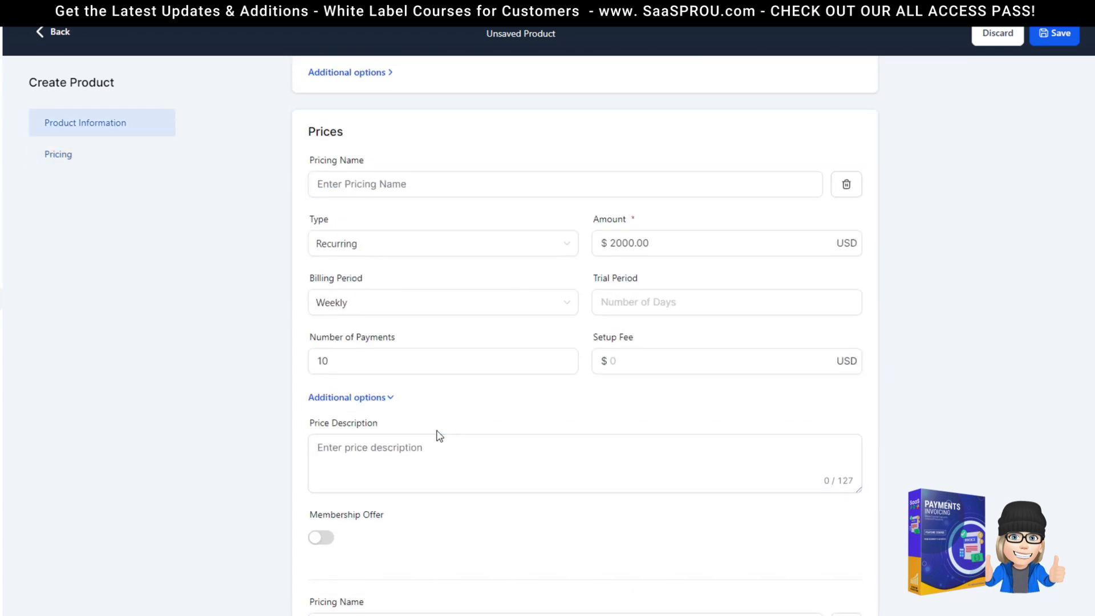
# Set the first price to Monthly billing at 200.00 USD with the number of payments left empty
pyautogui.scroll(1, 438, 431)
pyautogui.click(341, 368)
pyautogui.click(340, 444)
pyautogui.click(638, 311)
pyautogui.doubleClick(605, 308)
pyautogui.write('200')
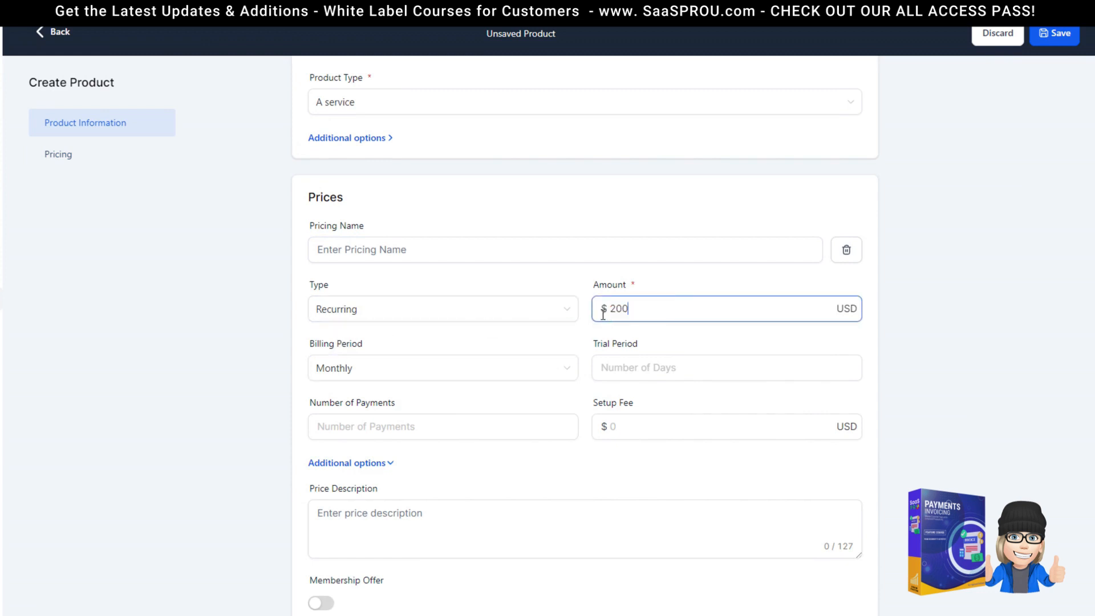
pyautogui.write('.0000')
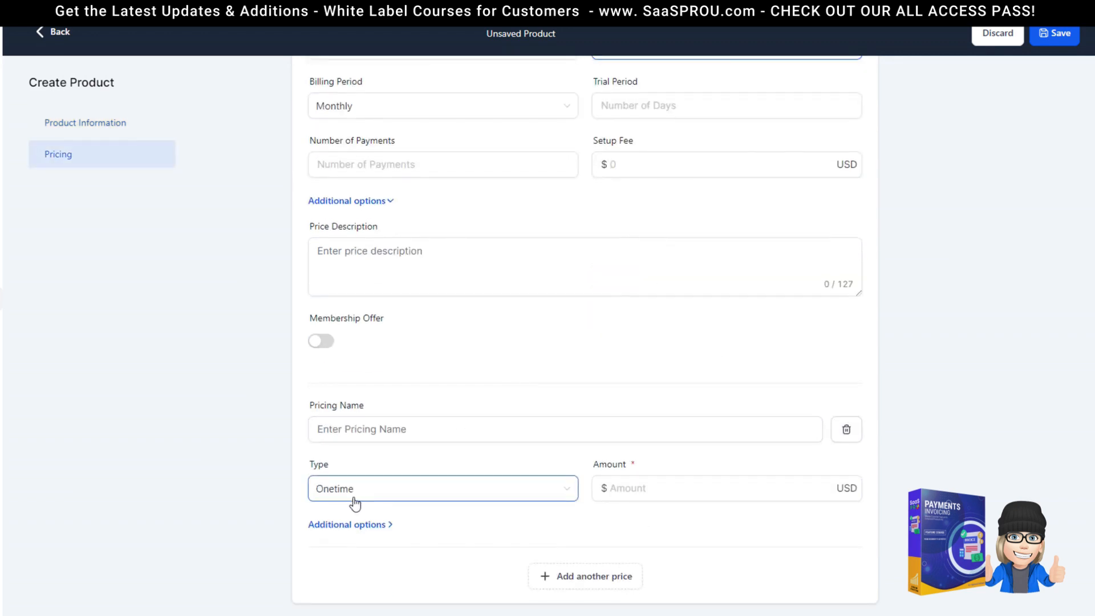
# Make the second price Recurring with Yearly billing and an amount of 2000.00 USD
pyautogui.click(350, 495)
pyautogui.click(335, 541)
pyautogui.scroll(-2, 374, 545)
pyautogui.click(403, 434)
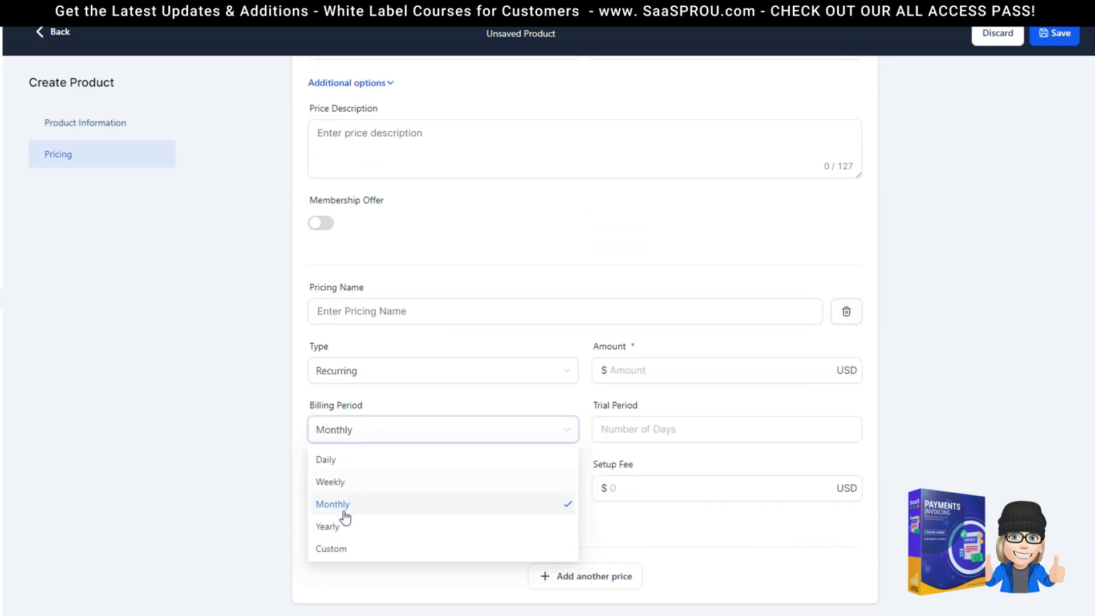
pyautogui.click(328, 526)
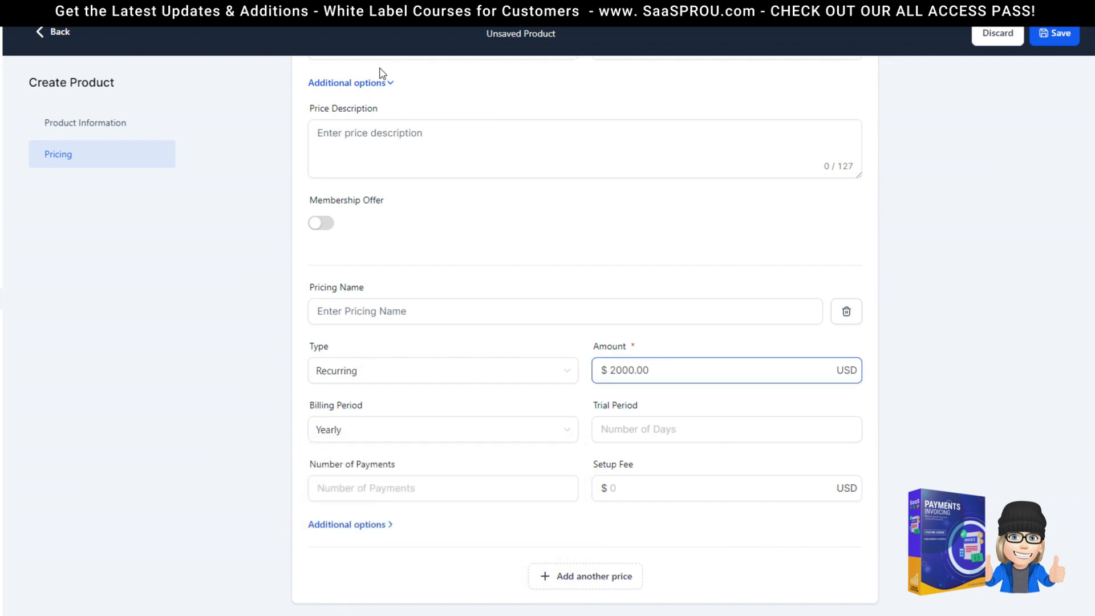
pyautogui.click(444, 490)
# Review both prices, and name the monthly one MONTHLY and the yearly one YEARLY
pyautogui.scroll(9, 538, 411)
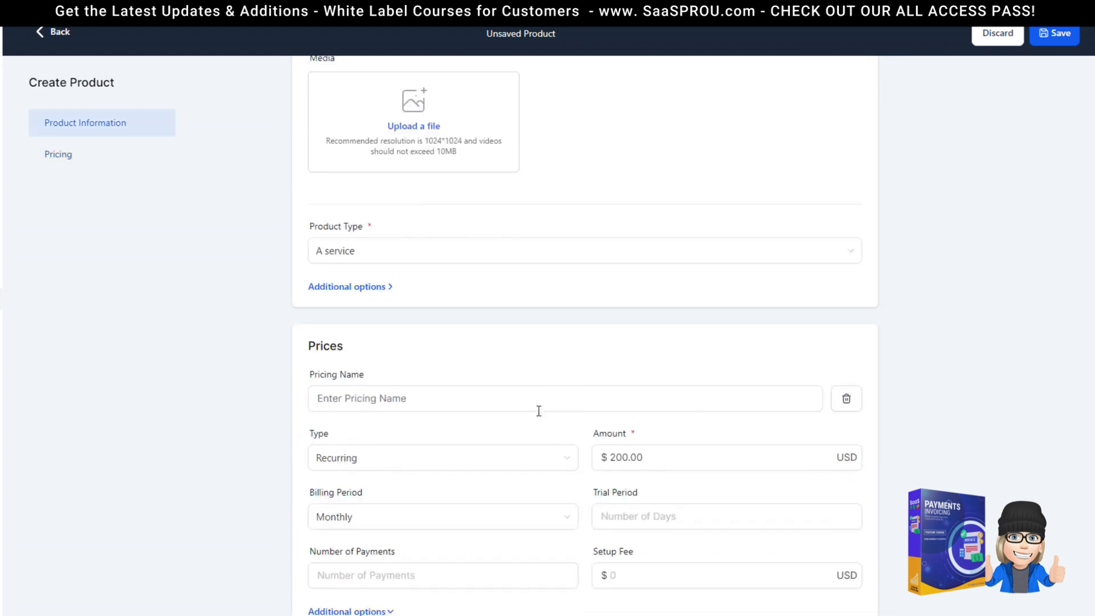
pyautogui.scroll(4, 538, 411)
pyautogui.scroll(-12, 598, 374)
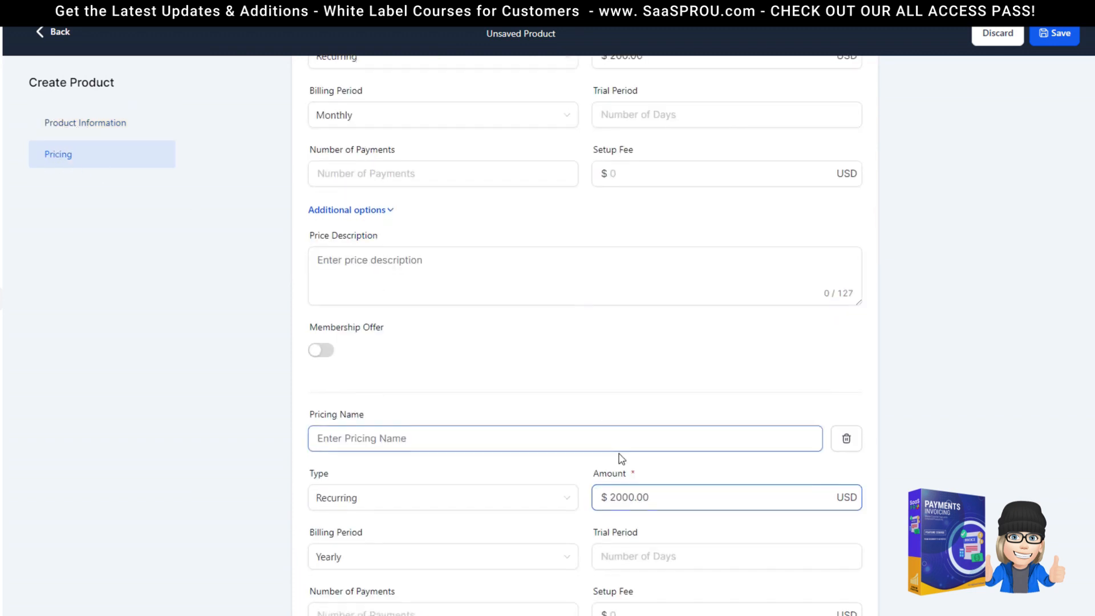
pyautogui.scroll(-2, 580, 477)
pyautogui.scroll(7, 580, 428)
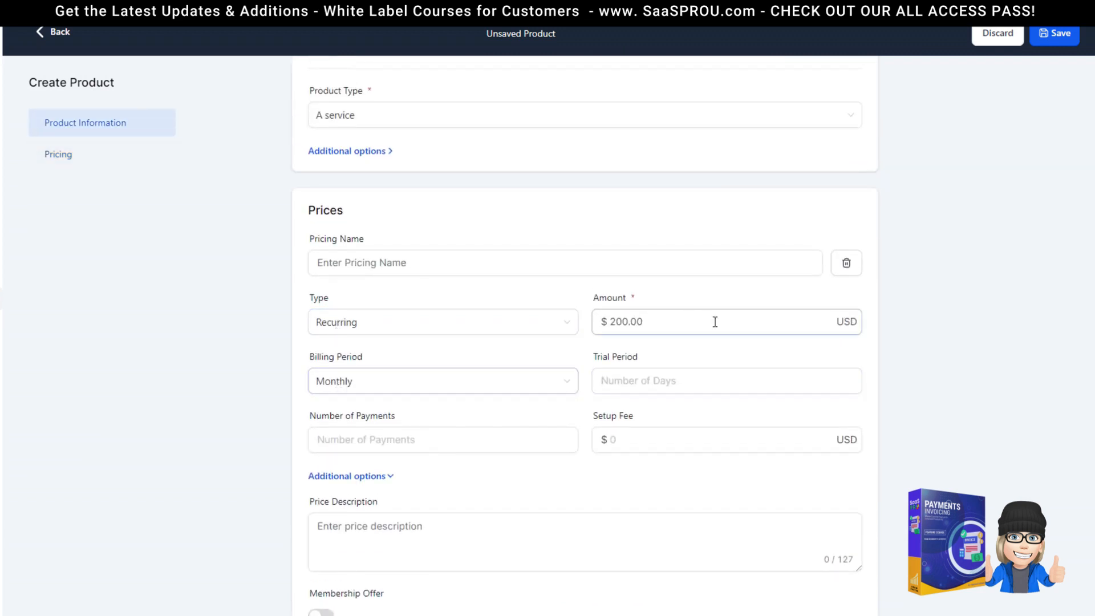
pyautogui.scroll(-8, 714, 317)
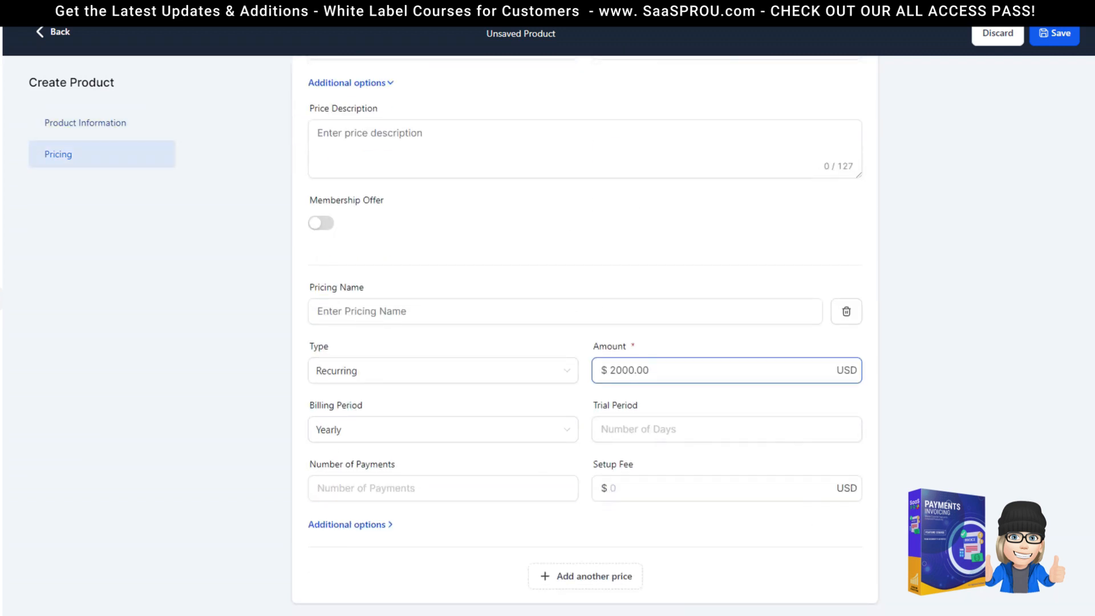
pyautogui.click(1055, 31)
pyautogui.click(382, 345)
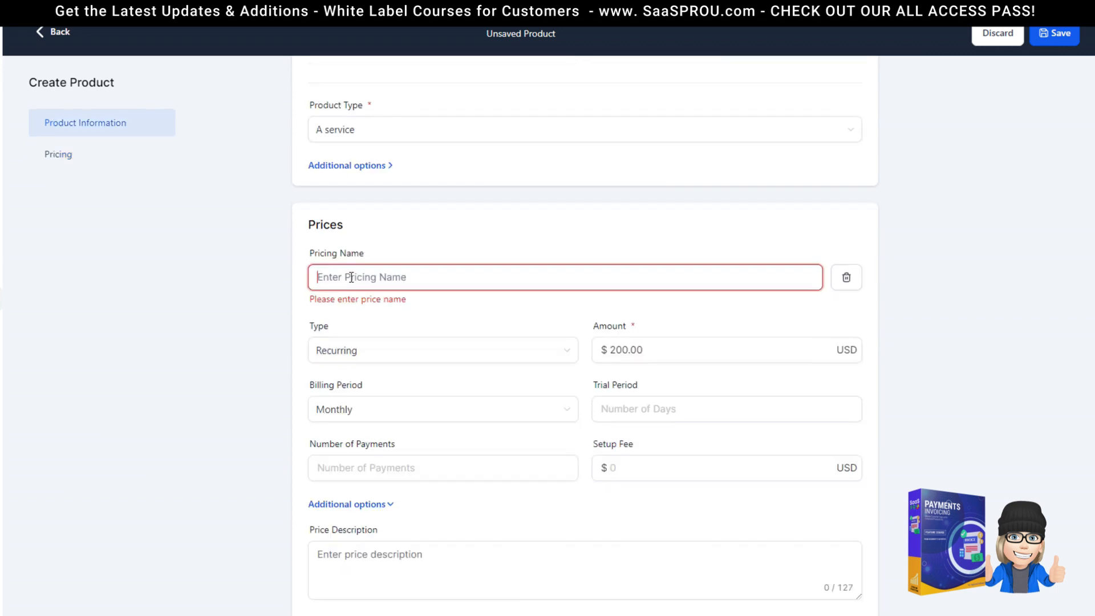
pyautogui.write('MONTHLY')
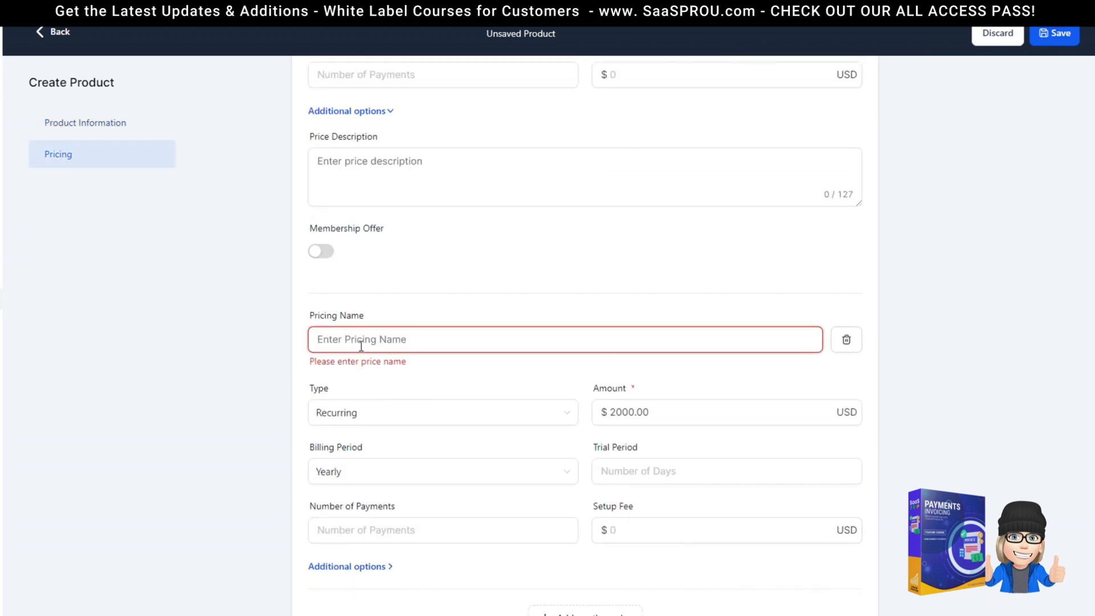
pyautogui.write('YEARLY')
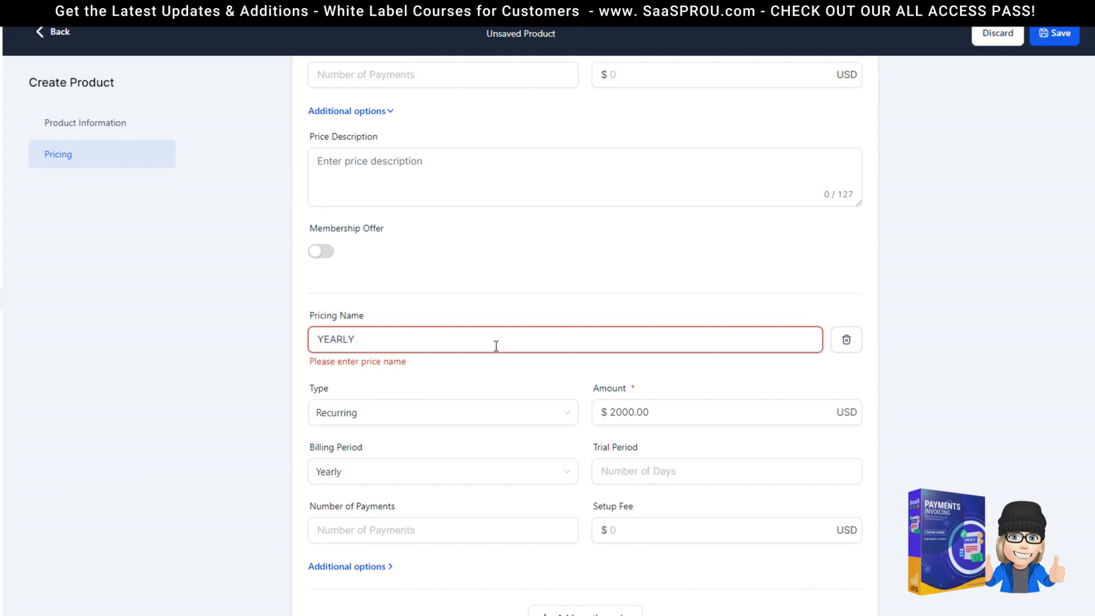
# Title the product PRODUCT 1 and save it
pyautogui.click(1058, 43)
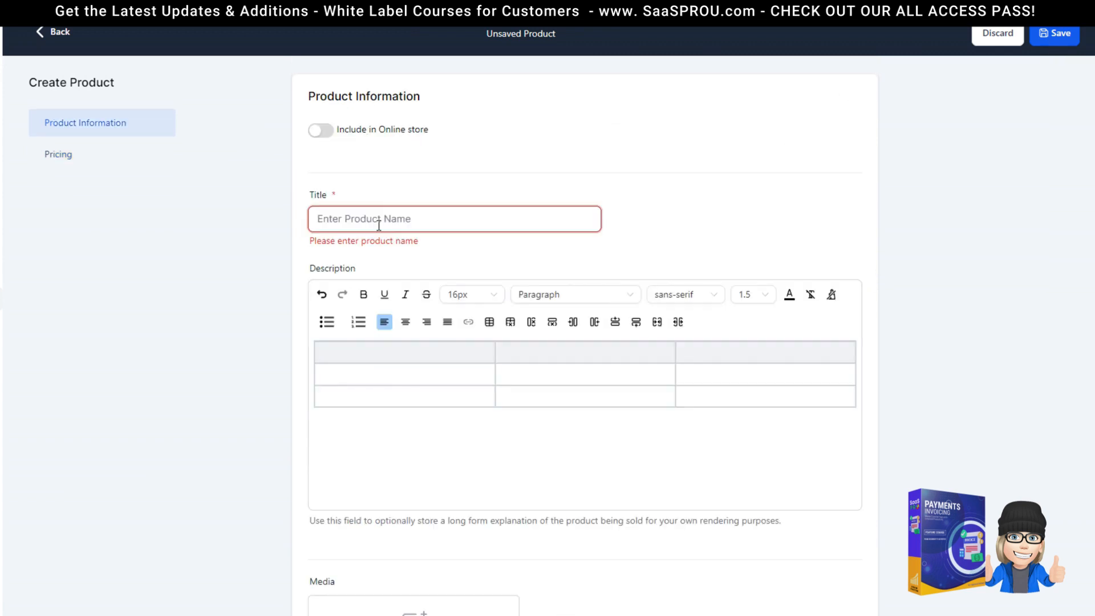
pyautogui.write('PRODUCT 1')
pyautogui.click(1057, 34)
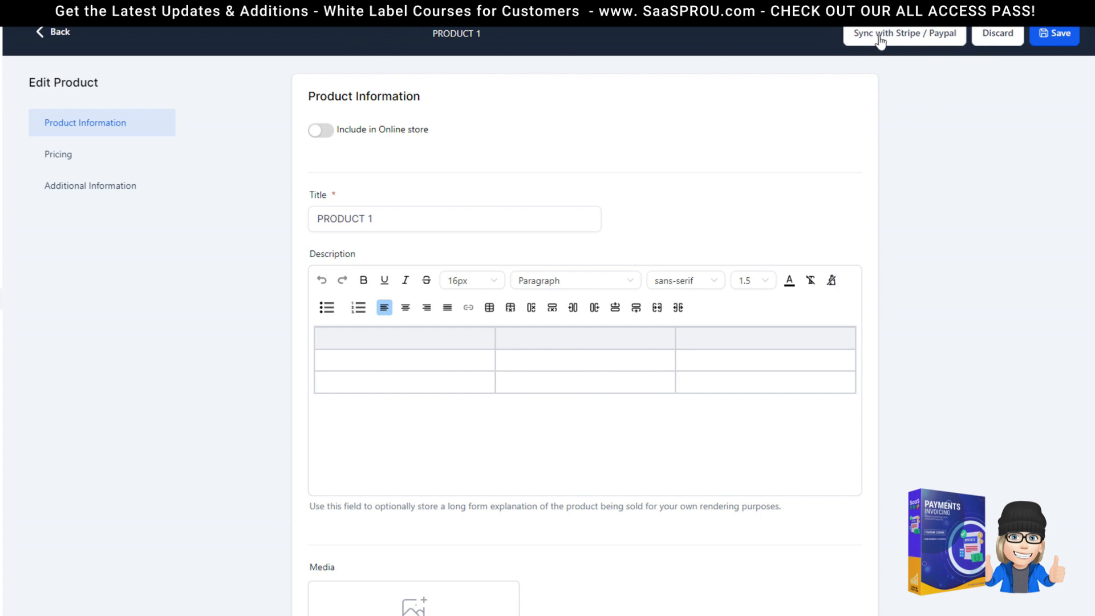
pyautogui.click(1059, 32)
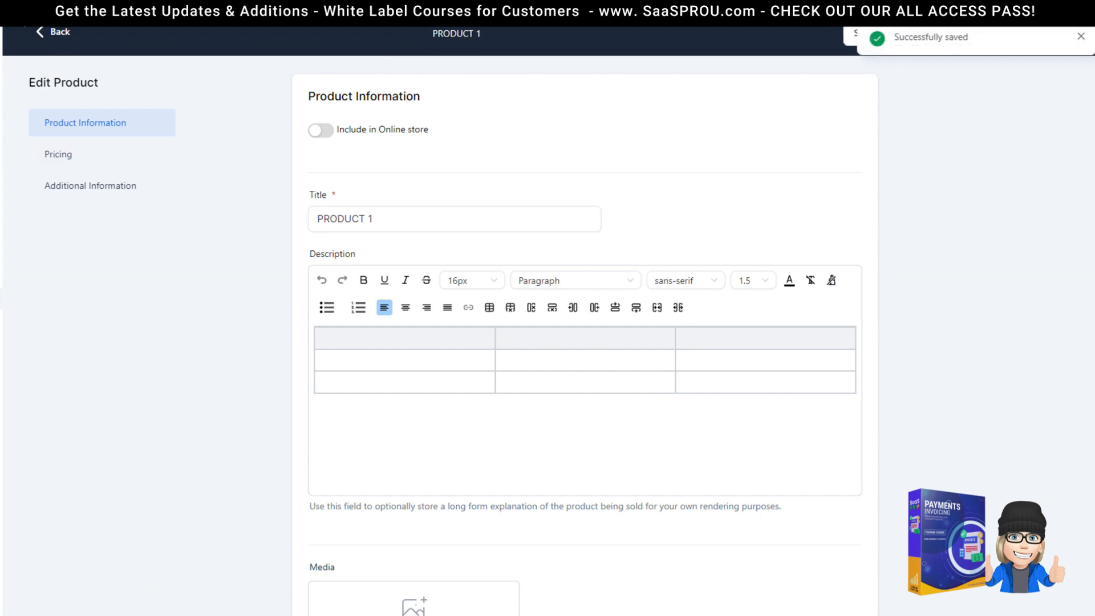
# Return to the products list and reopen PRODUCT 1 for editing
pyautogui.click(39, 35)
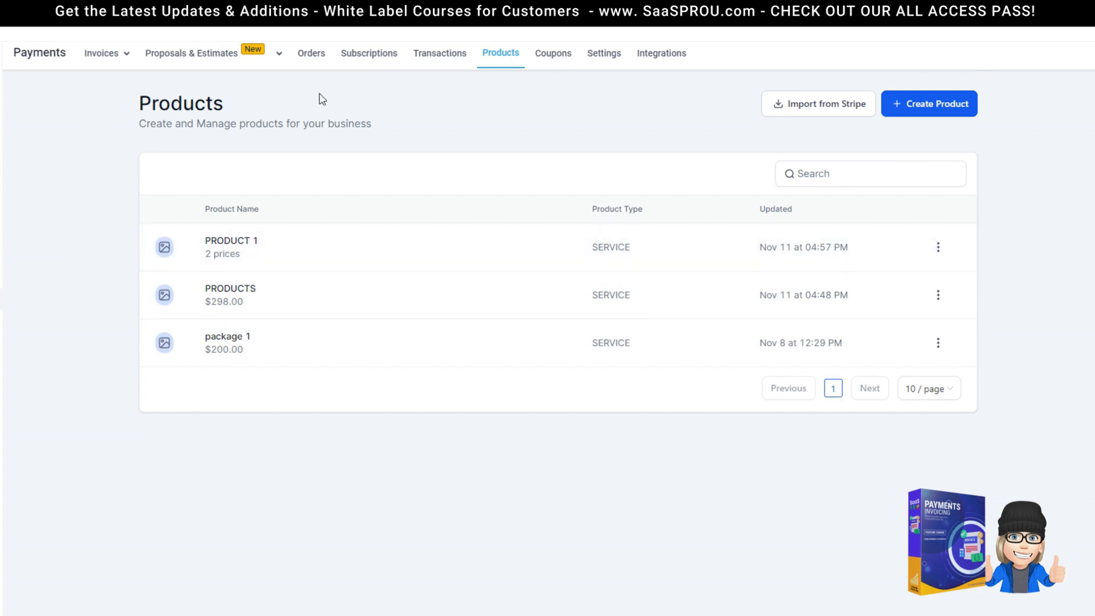
pyautogui.click(938, 248)
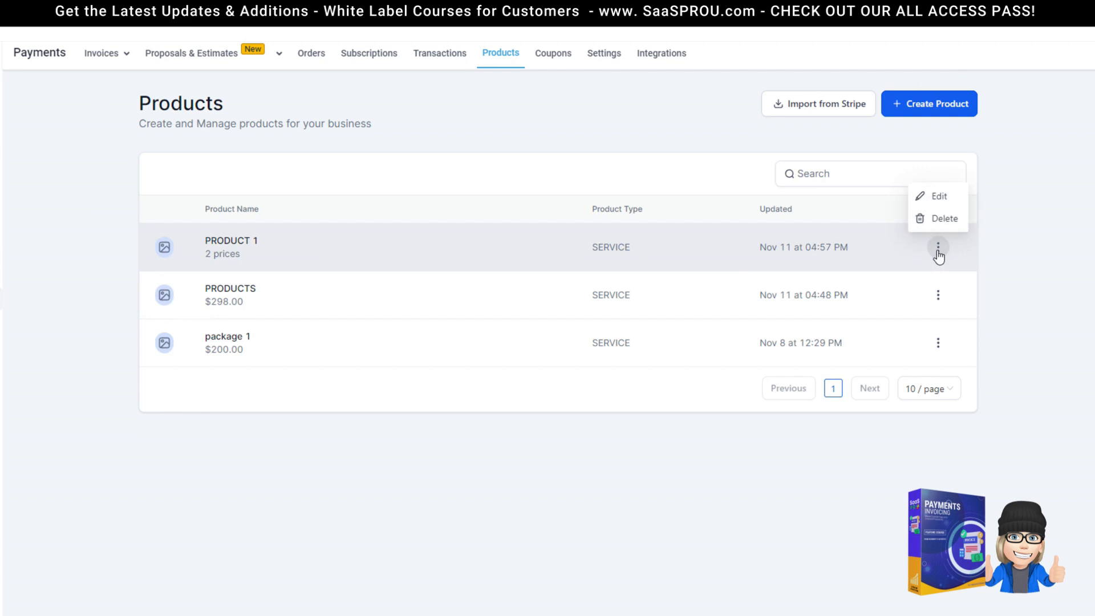
pyautogui.click(937, 200)
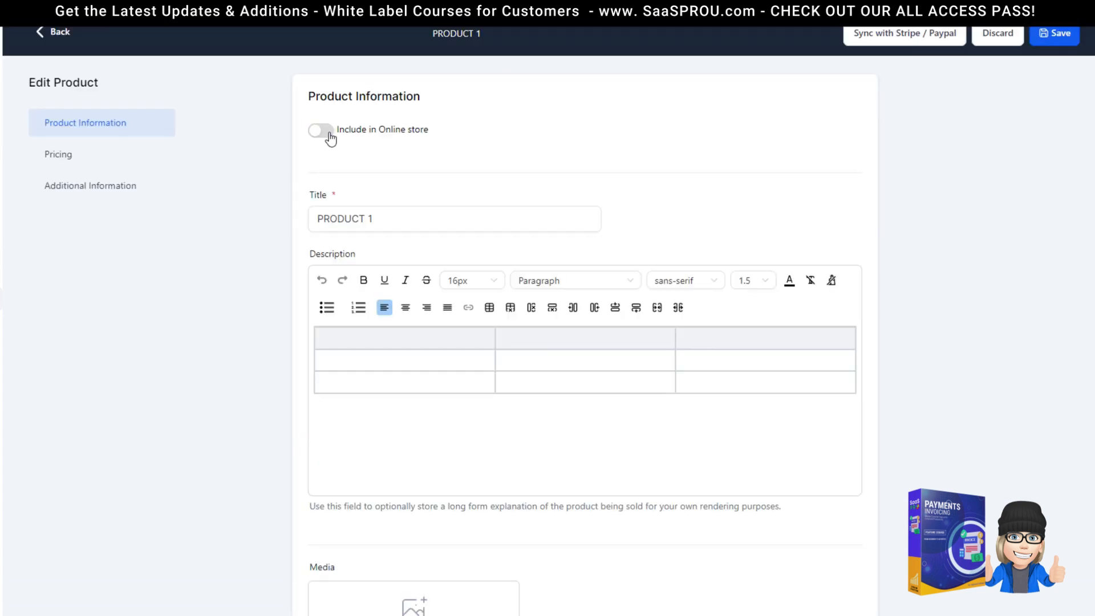
# Try the Physical goods product type, restore A service, and view the product's additional information
pyautogui.scroll(-5, 471, 239)
pyautogui.scroll(-6, 562, 344)
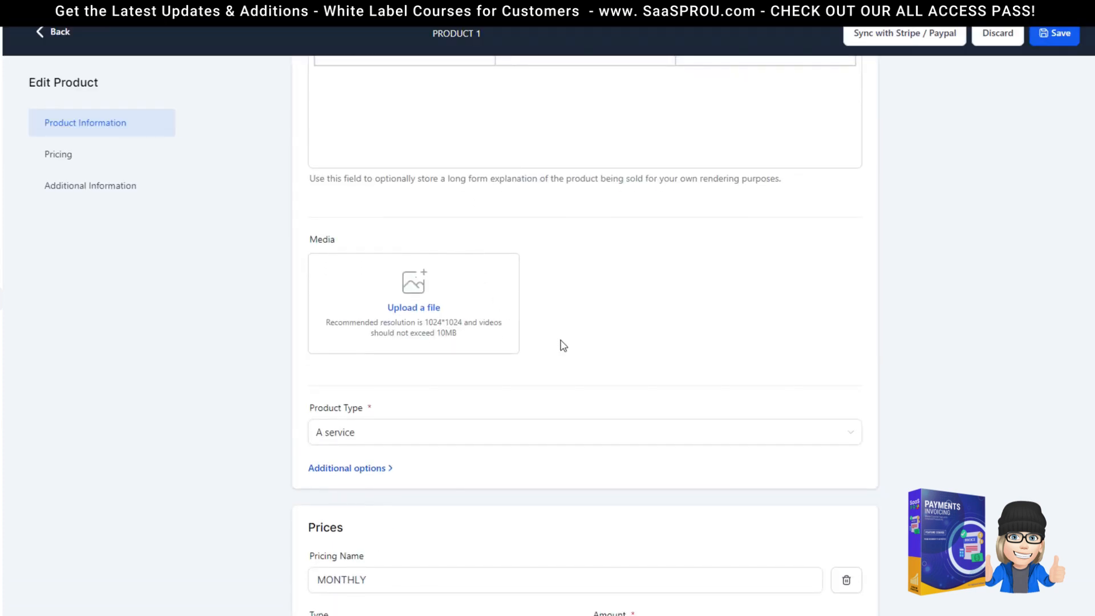
pyautogui.click(329, 110)
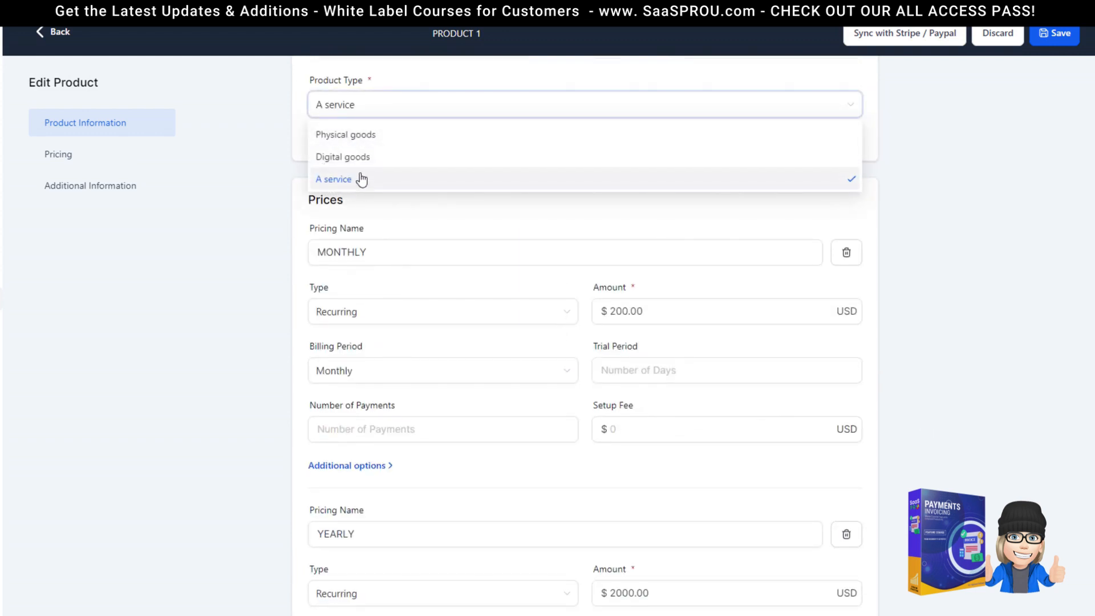
pyautogui.click(349, 141)
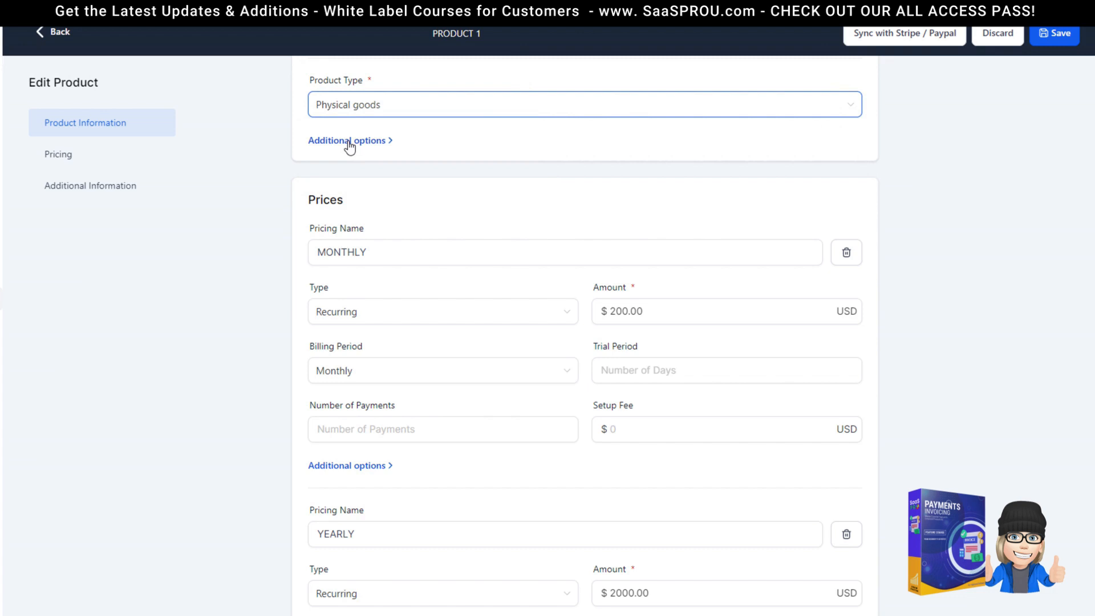
pyautogui.click(347, 106)
pyautogui.click(350, 180)
pyautogui.scroll(-9, 494, 347)
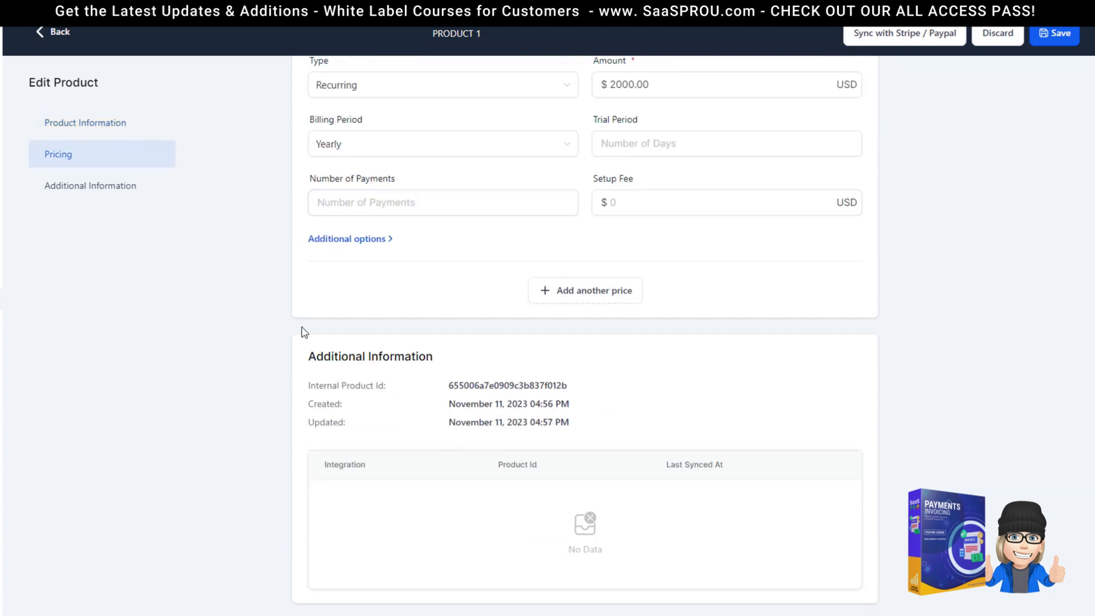
# Save PRODUCT 1 with its current product details and prices
pyautogui.scroll(7, 782, 330)
pyautogui.click(1040, 37)
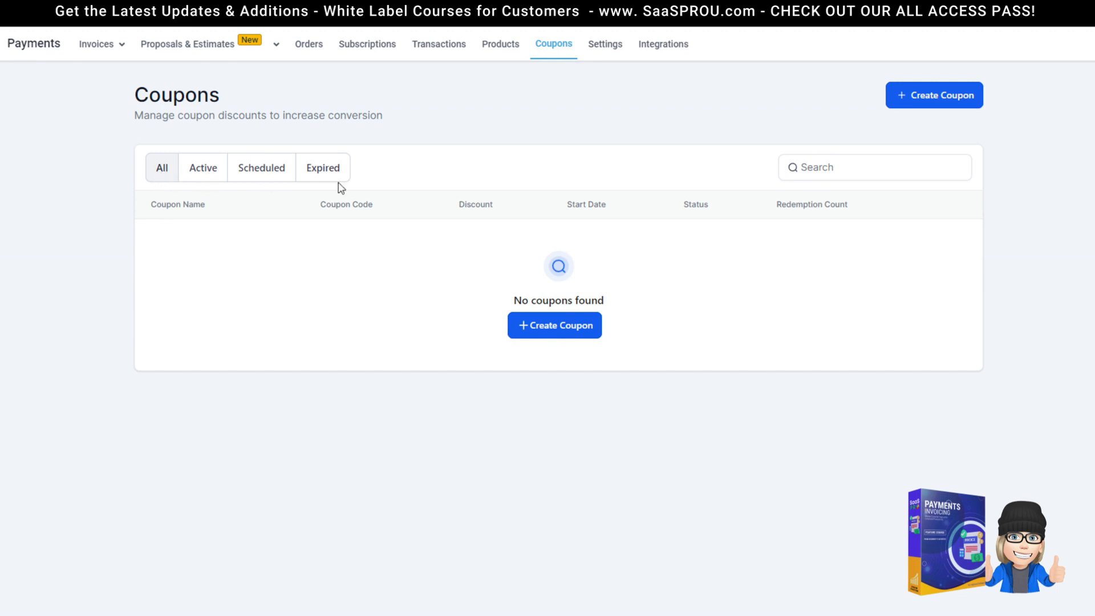
# Start a new coupon with COUPON as both its name and its coupon code
pyautogui.click(977, 97)
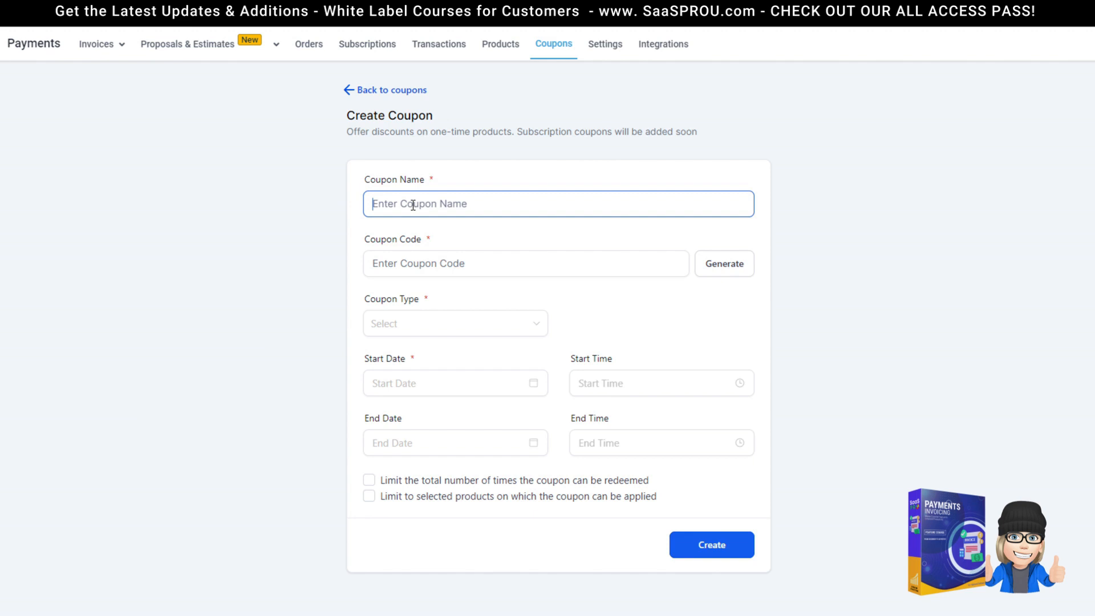
pyautogui.write('COUPON')
pyautogui.click(426, 267)
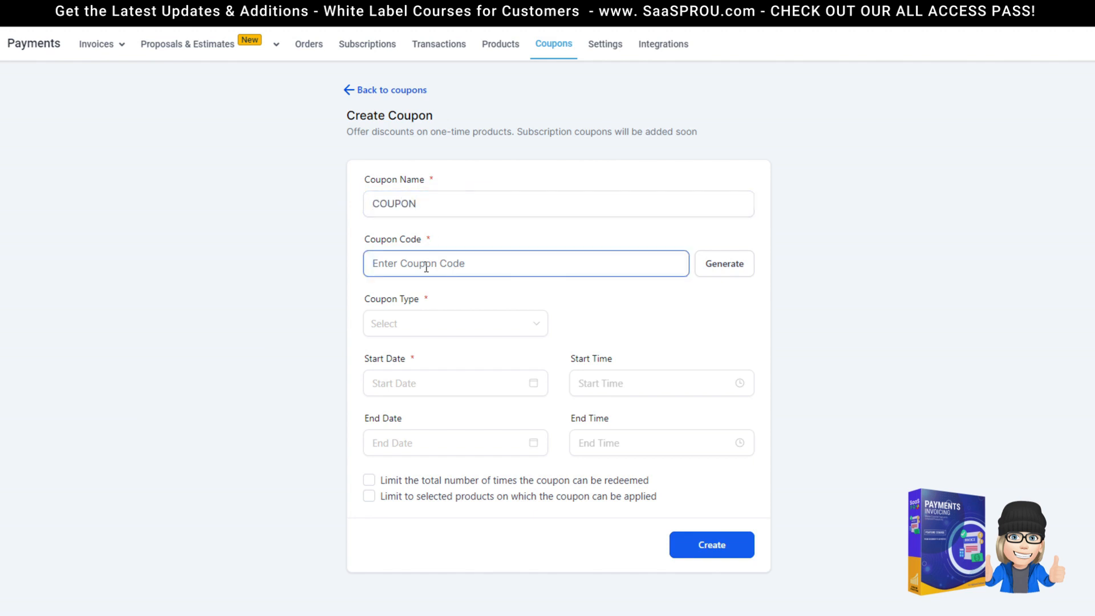
pyautogui.write('COUPON')
# Make it a percentage coupon that offers a 50% discount
pyautogui.click(413, 325)
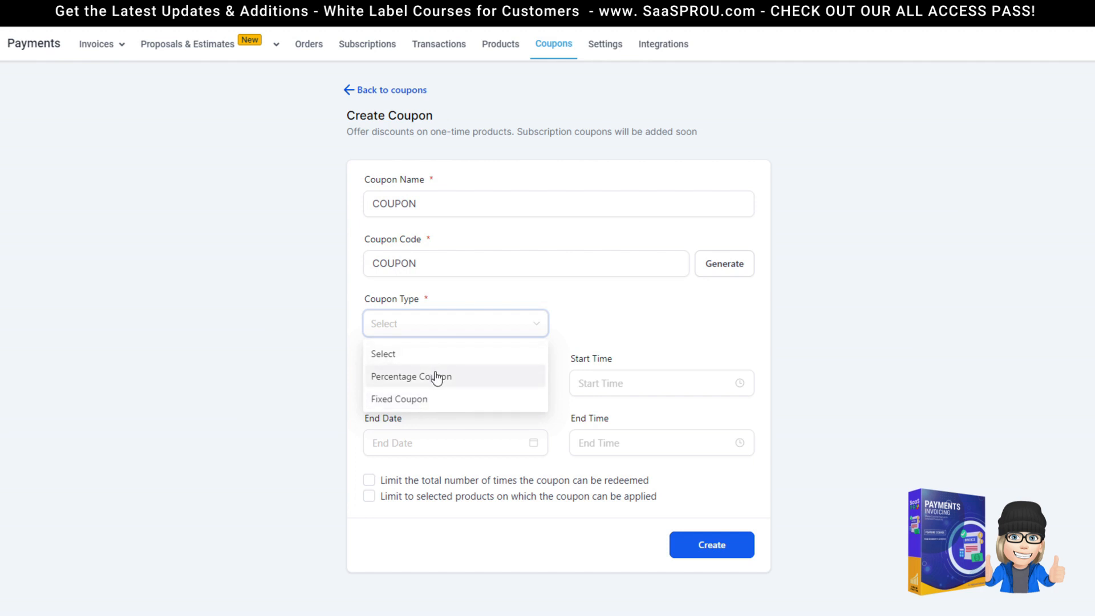
pyautogui.click(399, 400)
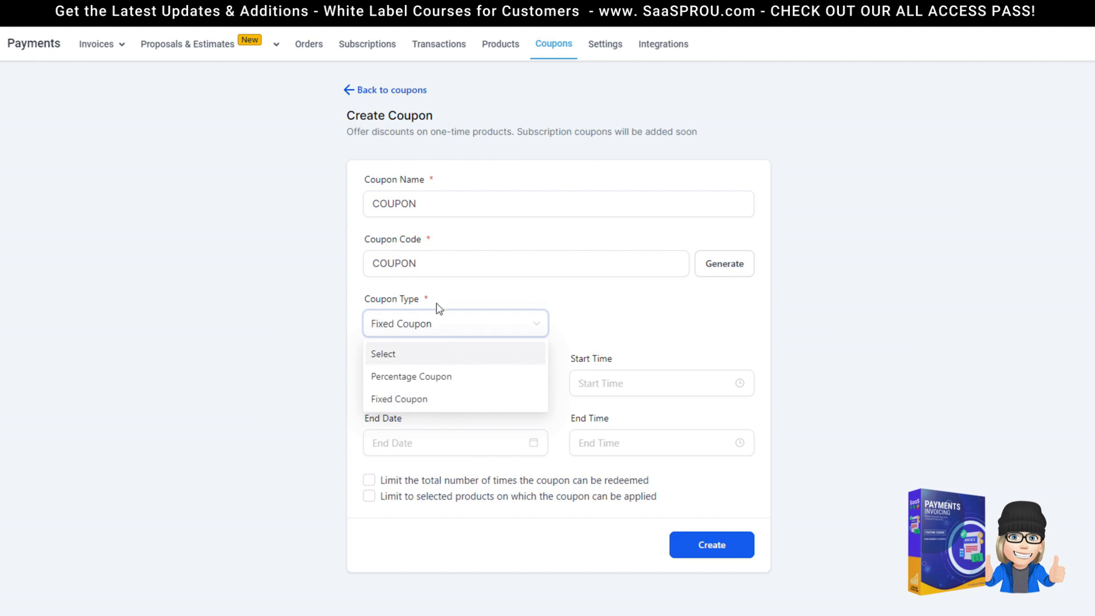
pyautogui.click(404, 379)
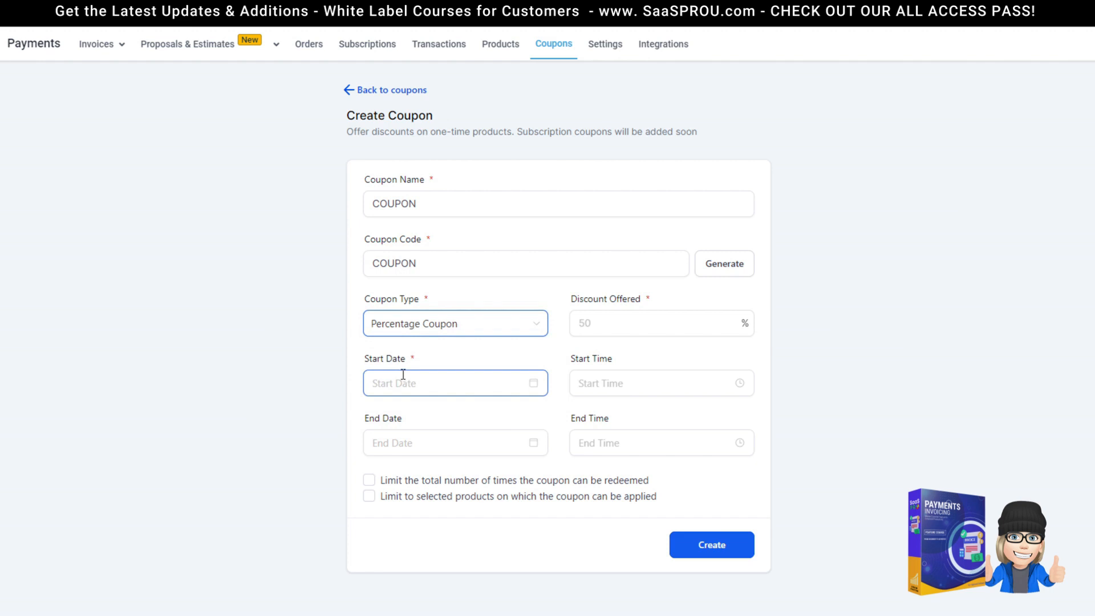
pyautogui.click(636, 319)
pyautogui.write('50')
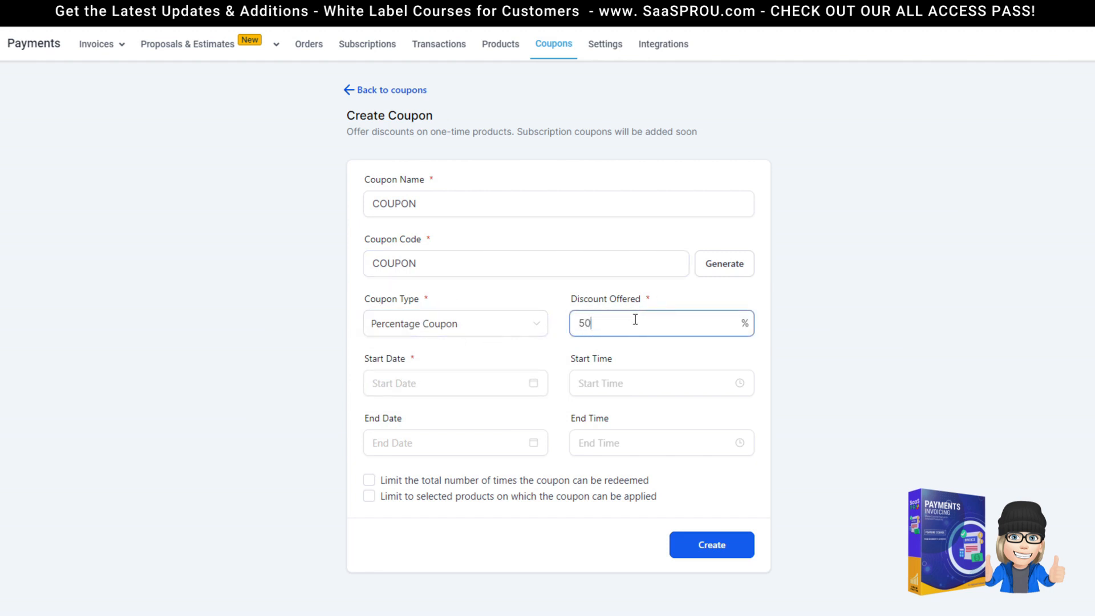
# Set the coupon's start date to November 11, 2023 and leave the end date empty
pyautogui.click(406, 382)
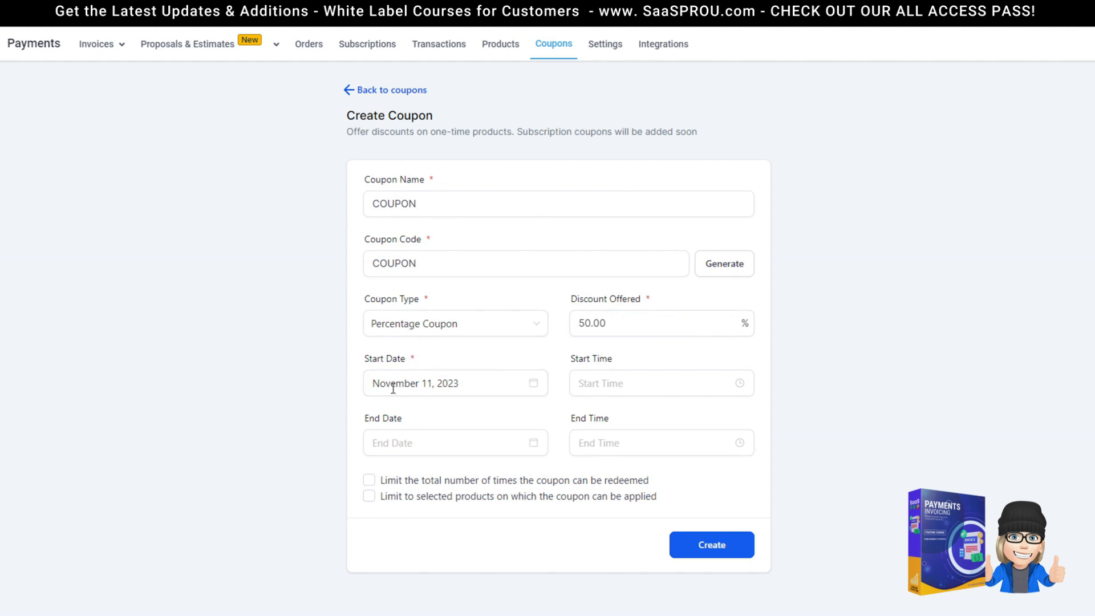
pyautogui.click(534, 384)
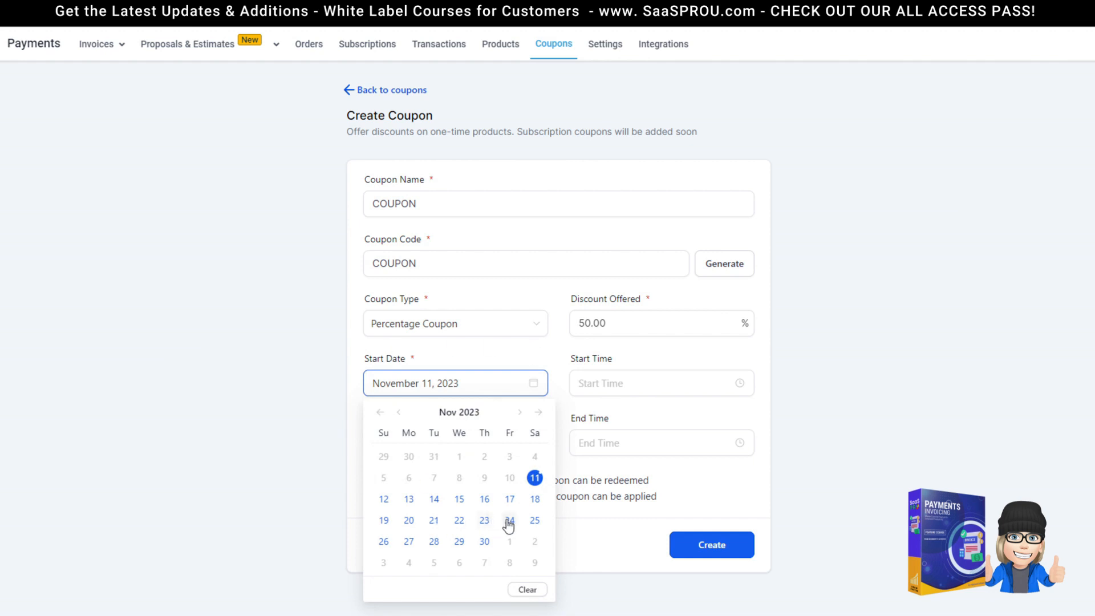
pyautogui.click(535, 300)
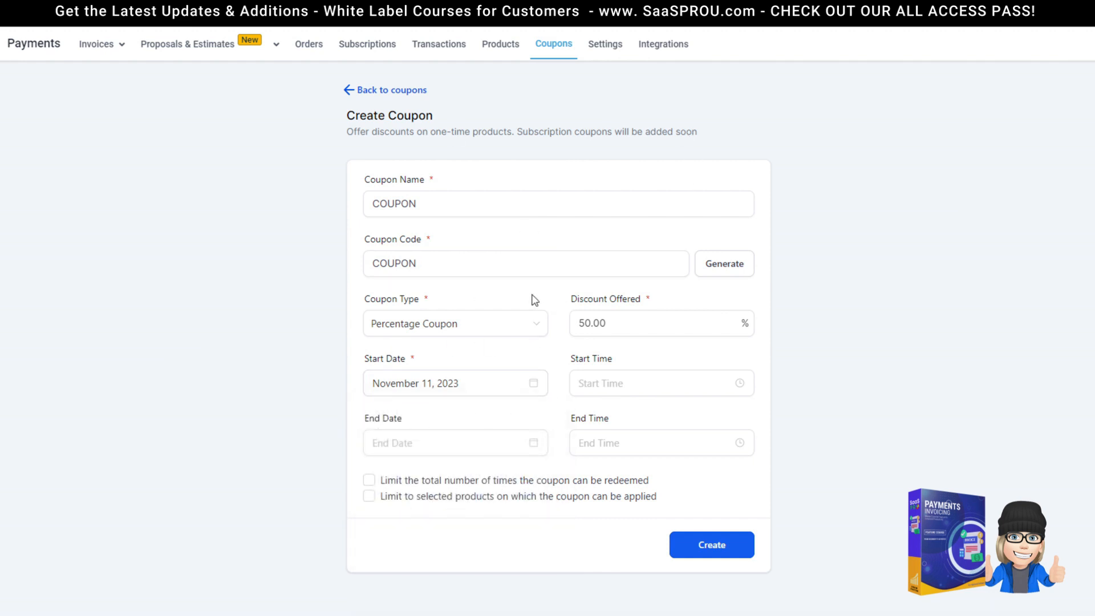
pyautogui.click(413, 437)
# Try limiting the coupon's total redemptions to 100, and remove that limit again
pyautogui.click(369, 481)
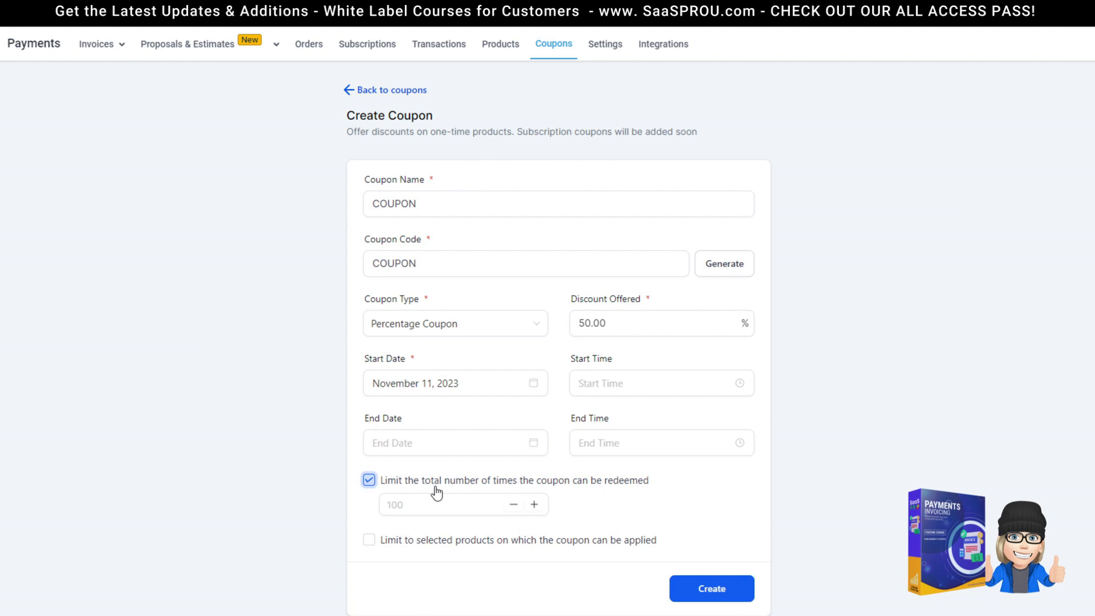
pyautogui.click(437, 512)
pyautogui.write('100')
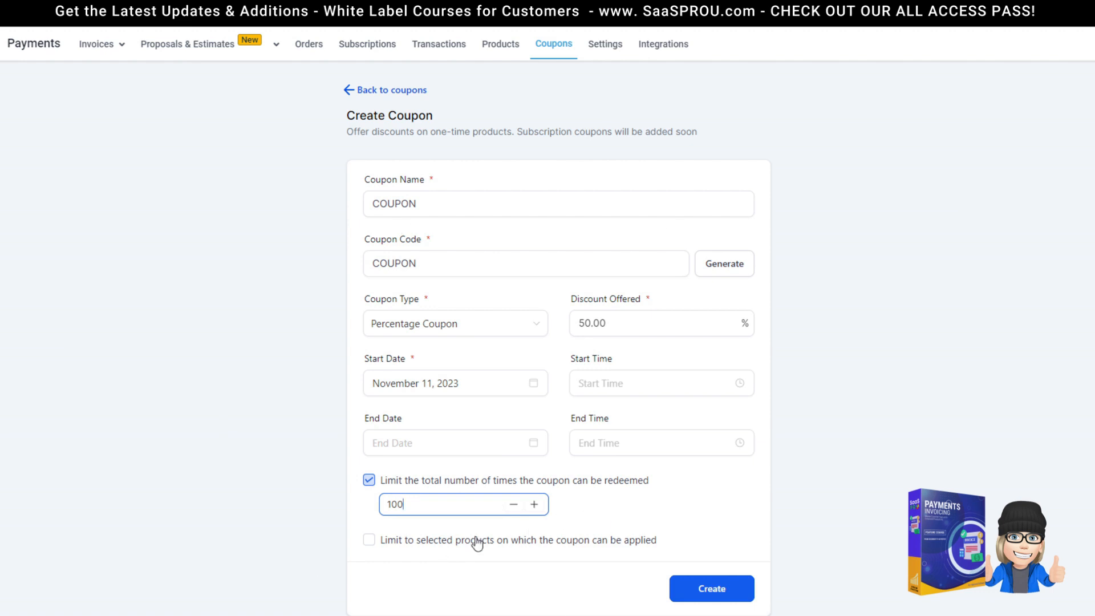
pyautogui.click(374, 484)
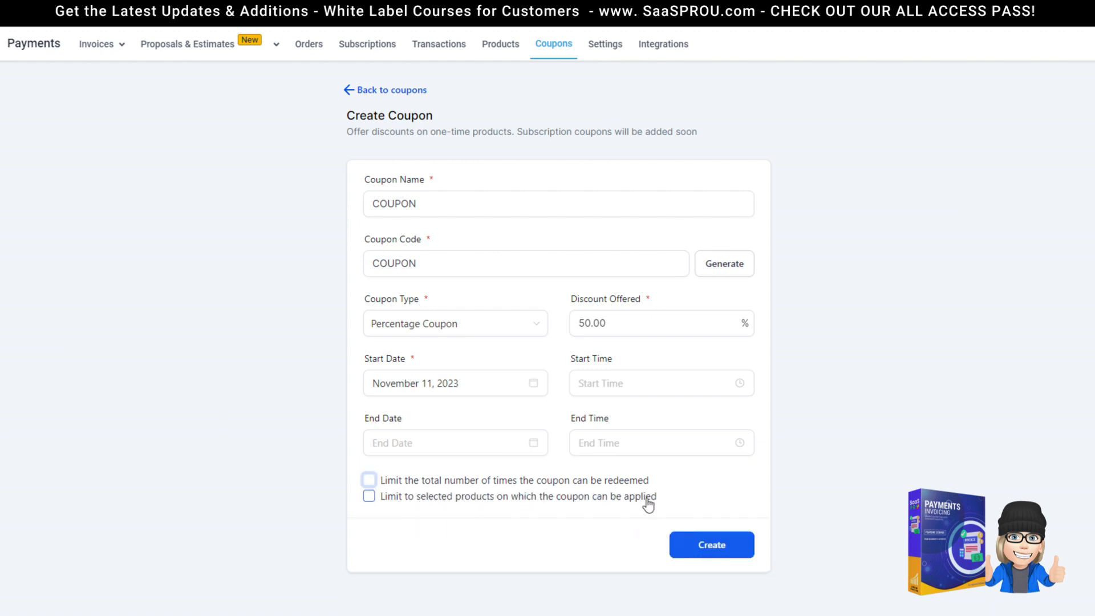
# Limit the coupon to the product package 1 and create it
pyautogui.click(370, 499)
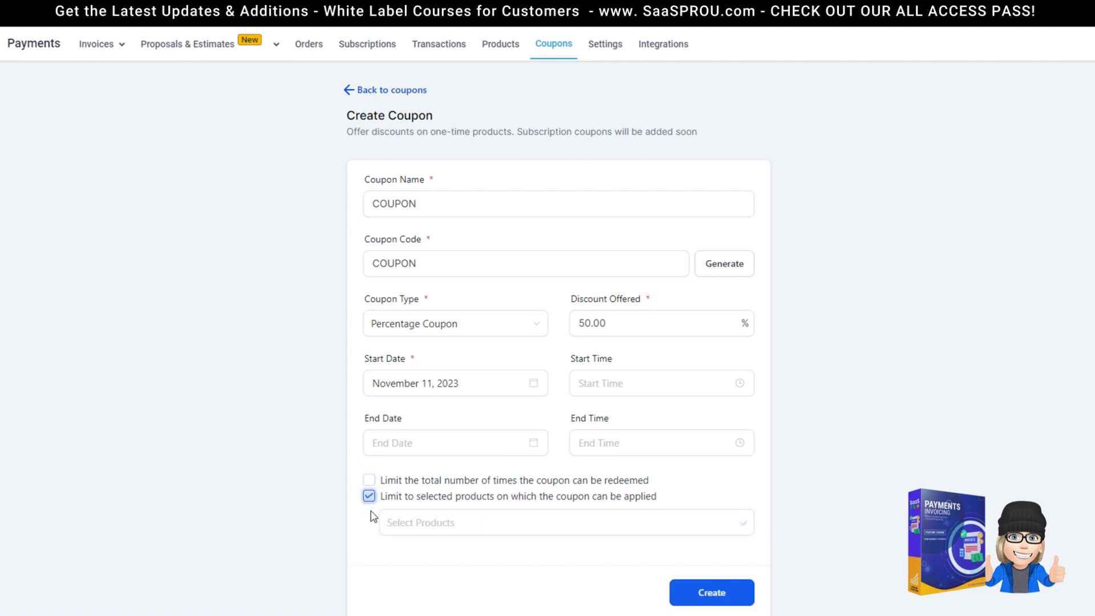
pyautogui.click(457, 530)
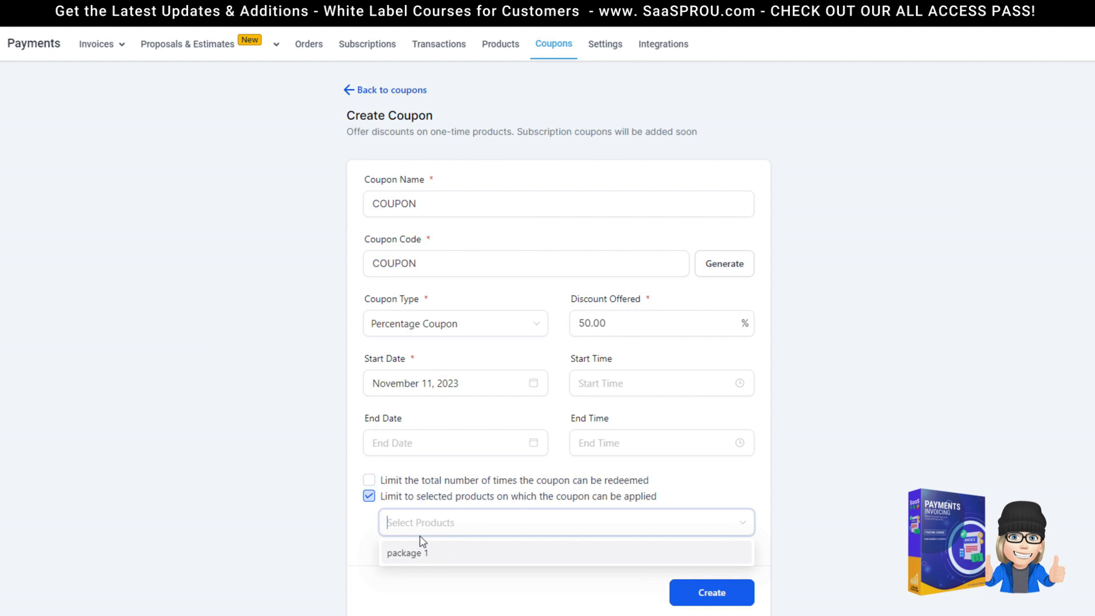
pyautogui.click(415, 555)
pyautogui.click(710, 583)
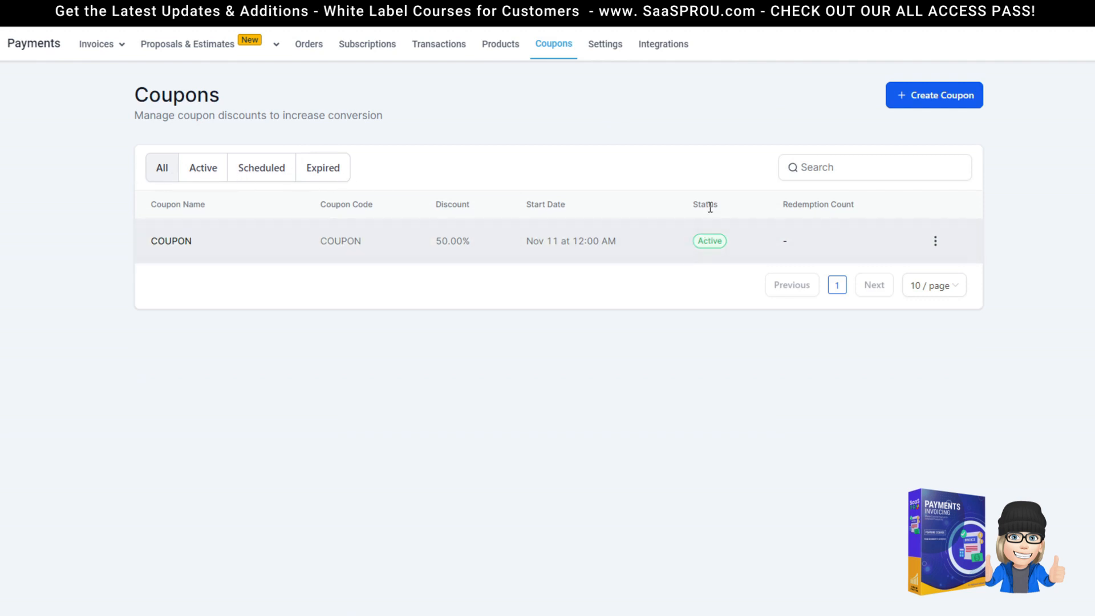
# Check the scheduled coupons and the active coupons in the coupon list
pyautogui.click(257, 174)
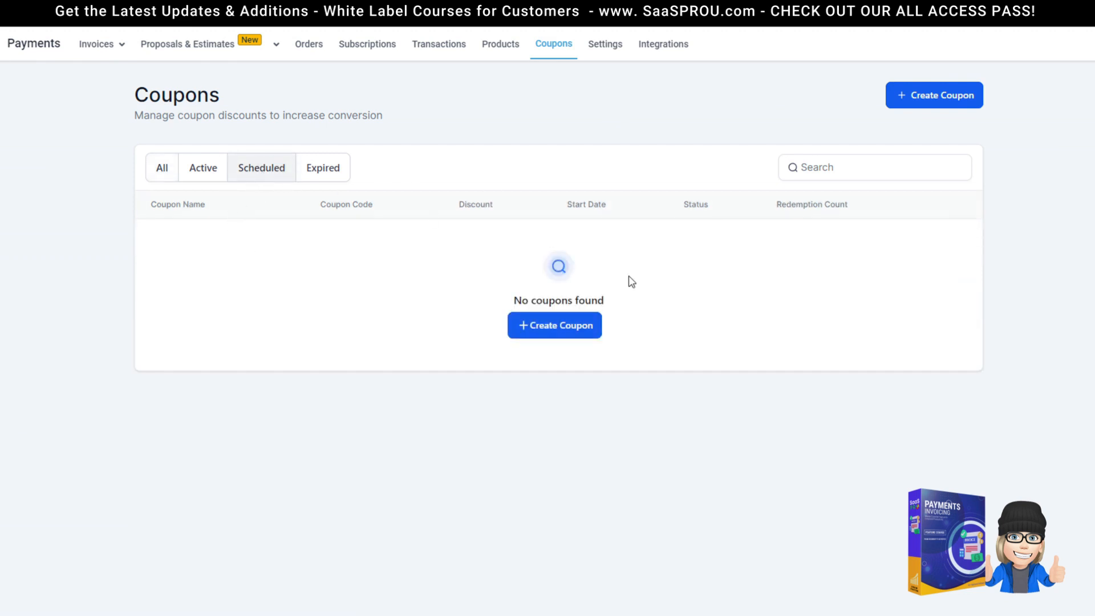
pyautogui.click(204, 177)
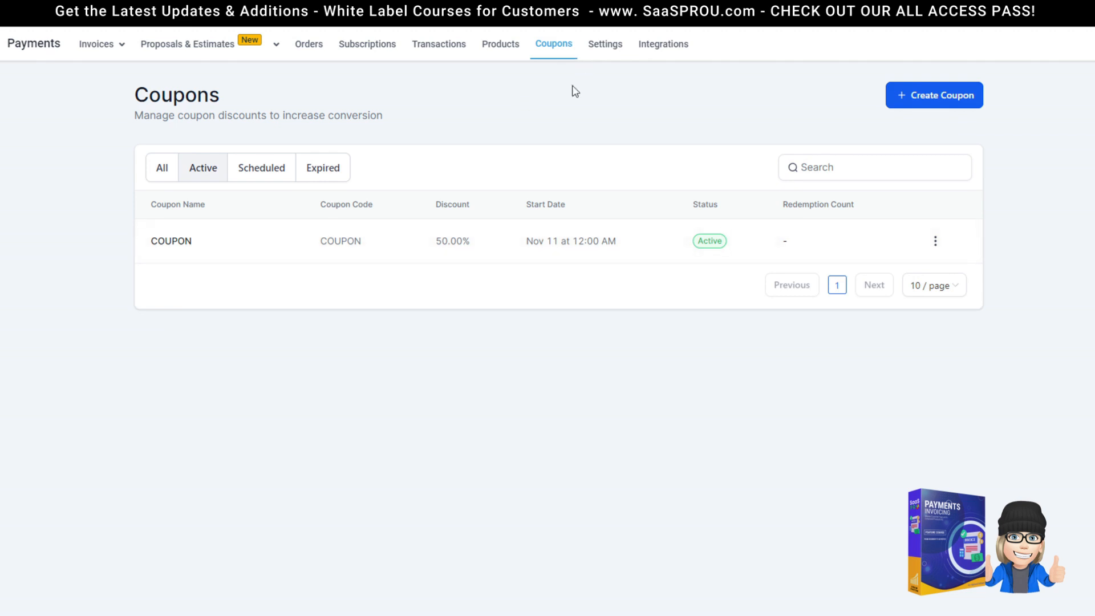
# Open another blank coupon form and examine its coupon type, redemption limit and product limit options
pyautogui.click(930, 107)
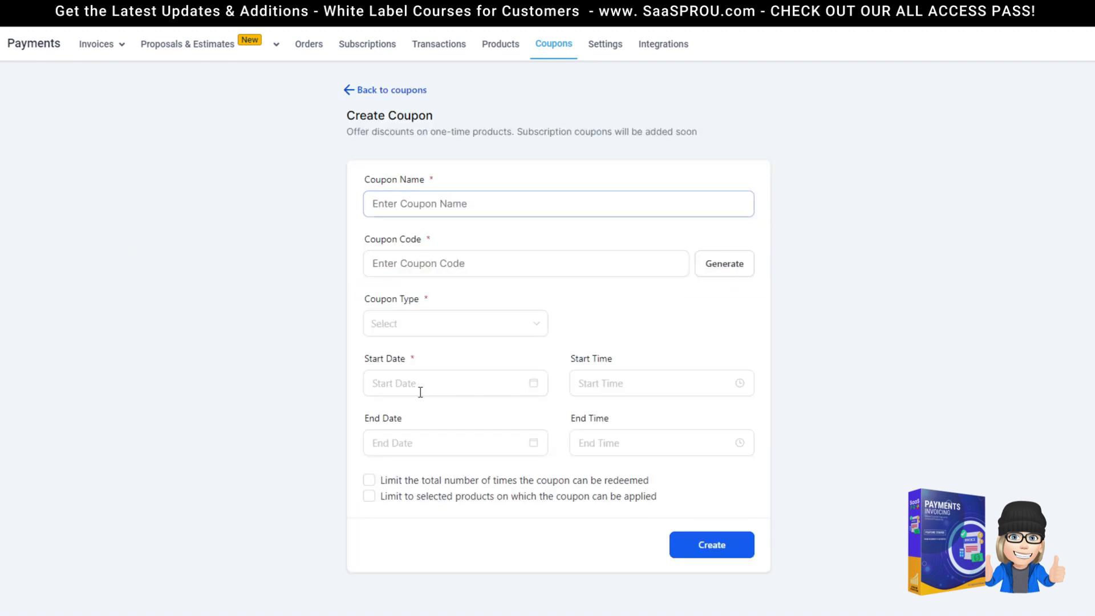
pyautogui.click(420, 328)
pyautogui.click(343, 376)
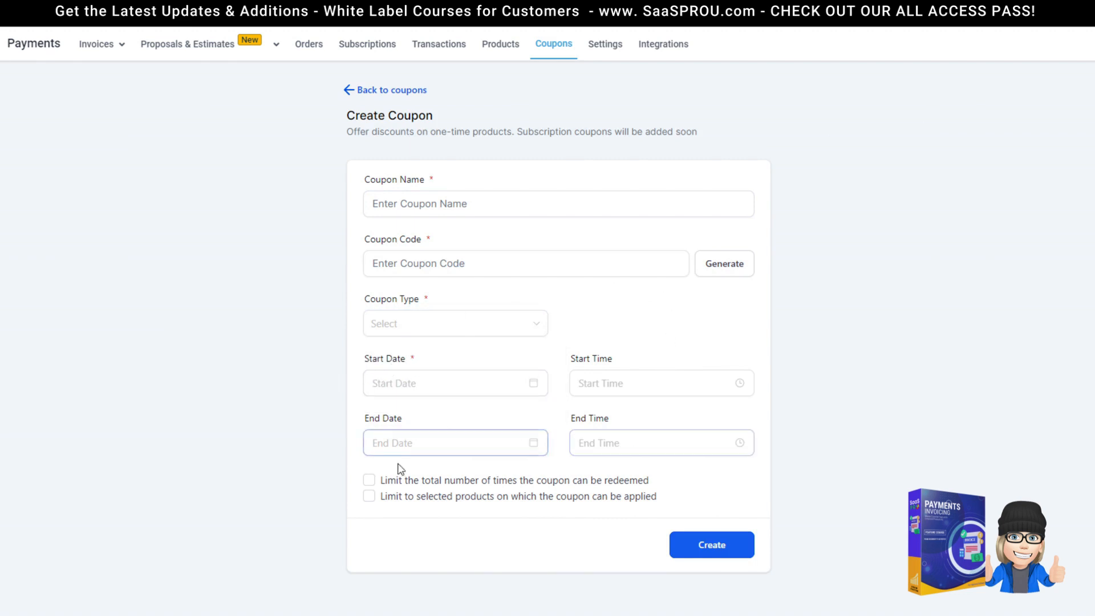
pyautogui.click(369, 480)
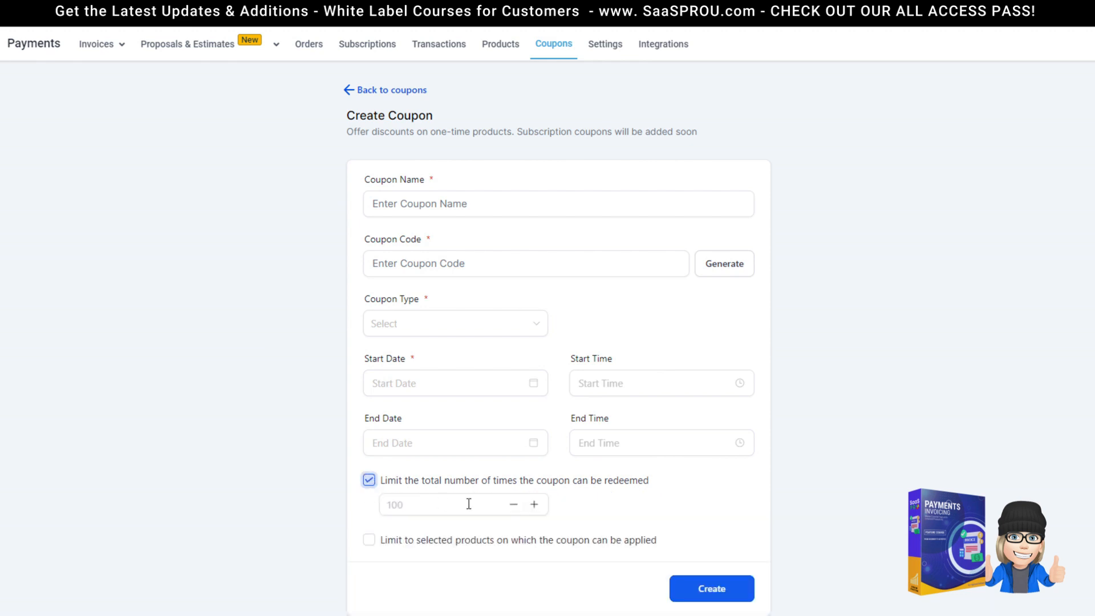
pyautogui.click(369, 541)
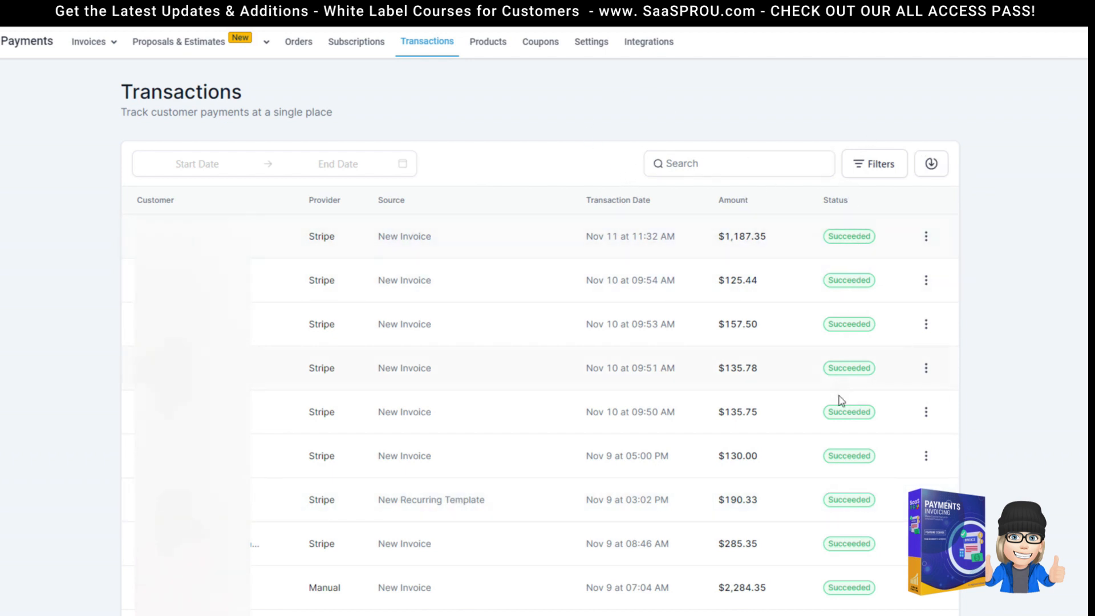
# Try the Pending status in the transaction filters without applying it
pyautogui.click(866, 167)
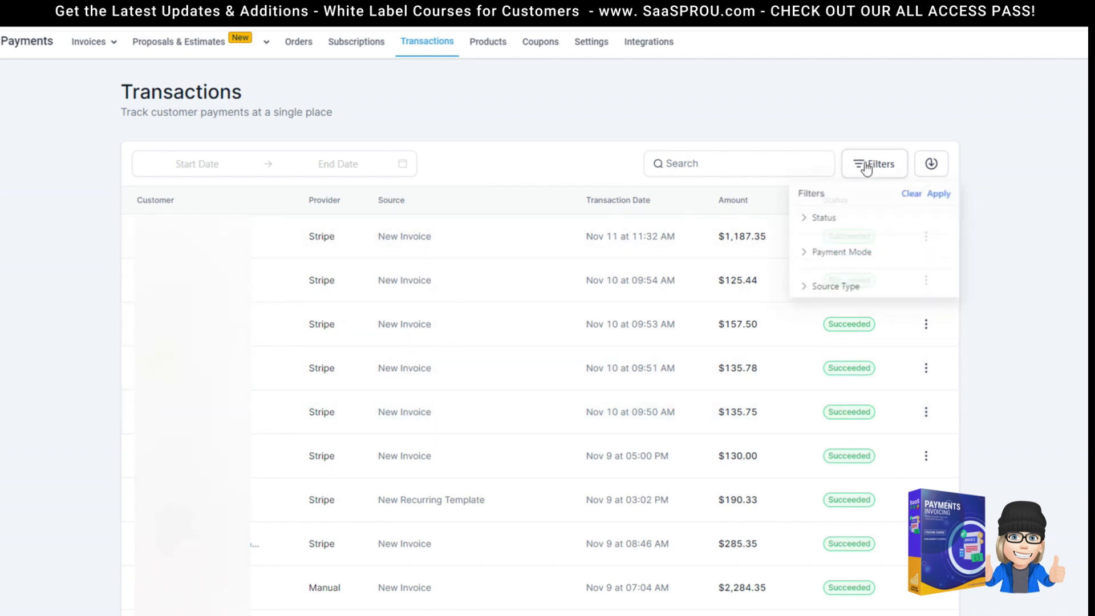
pyautogui.click(824, 222)
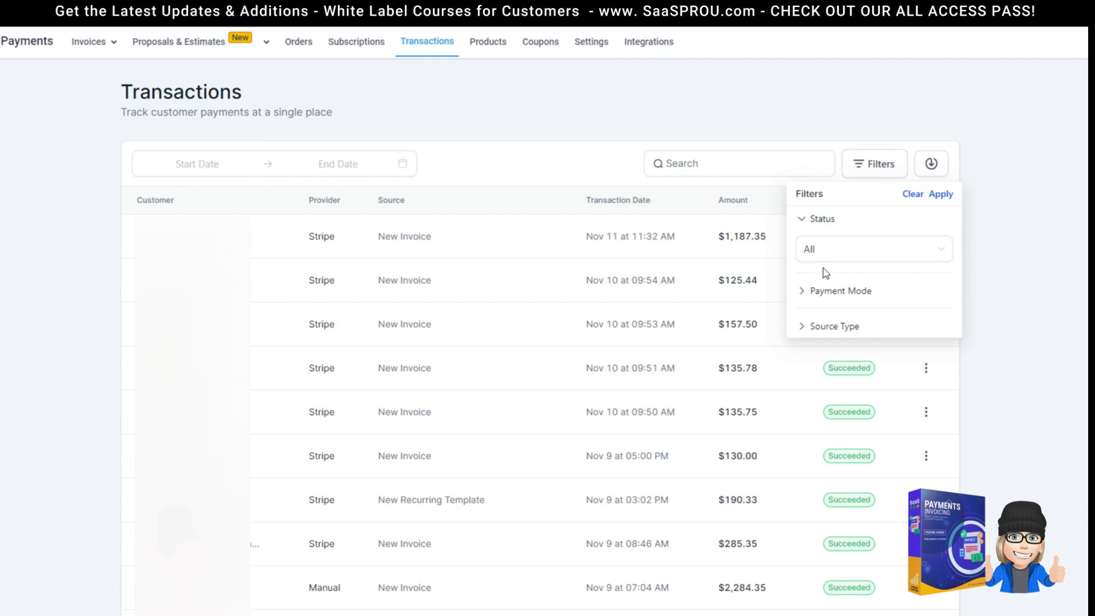
pyautogui.click(839, 250)
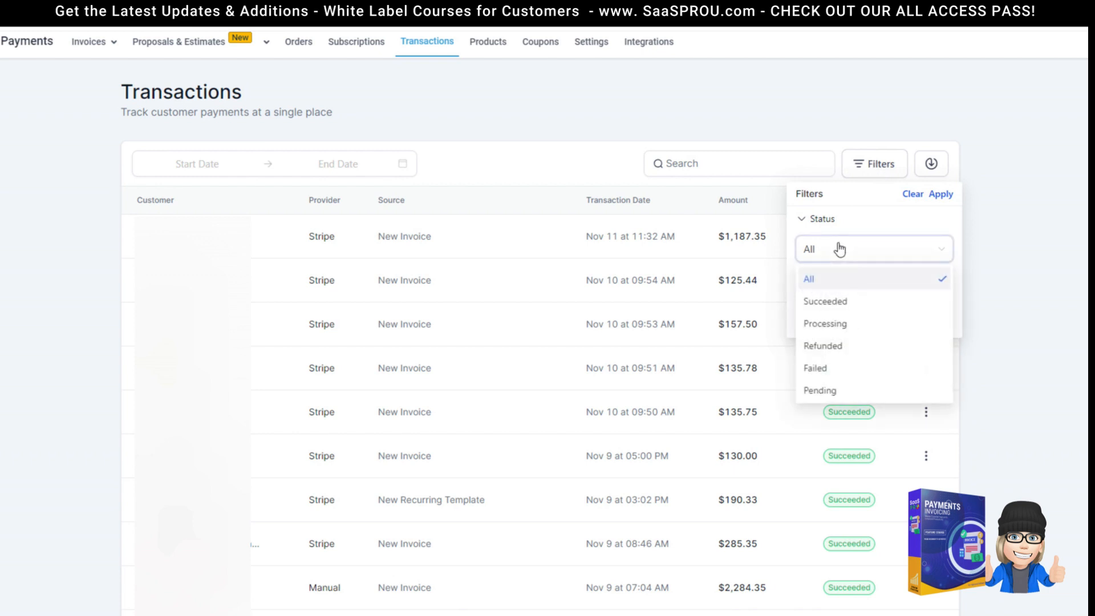
pyautogui.click(819, 390)
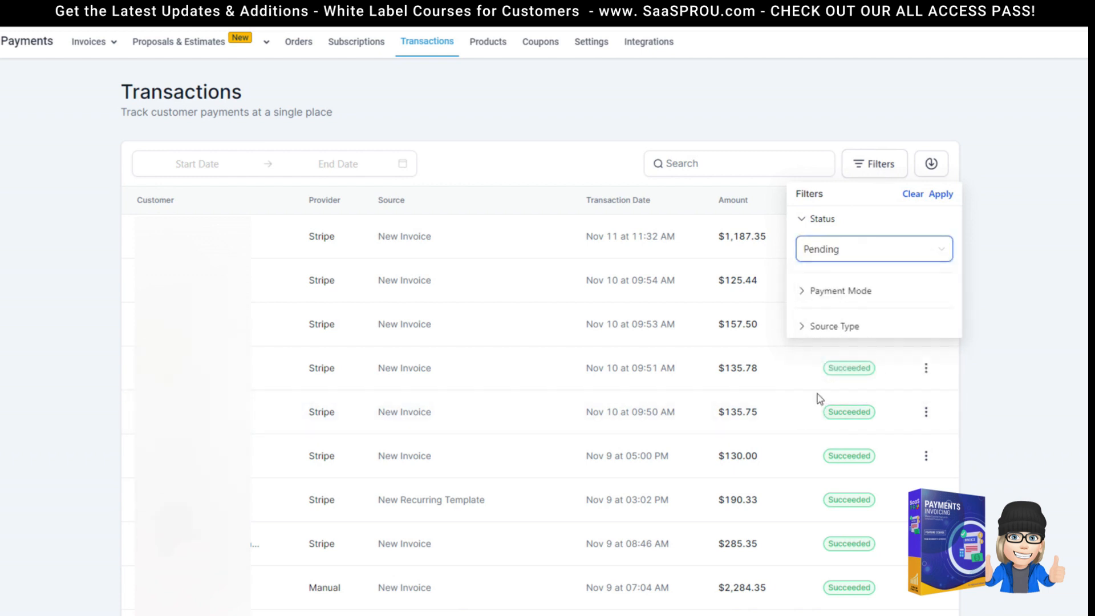
# Examine the payment mode and source type options in the transaction filters, and close the filters
pyautogui.click(829, 293)
pyautogui.click(848, 325)
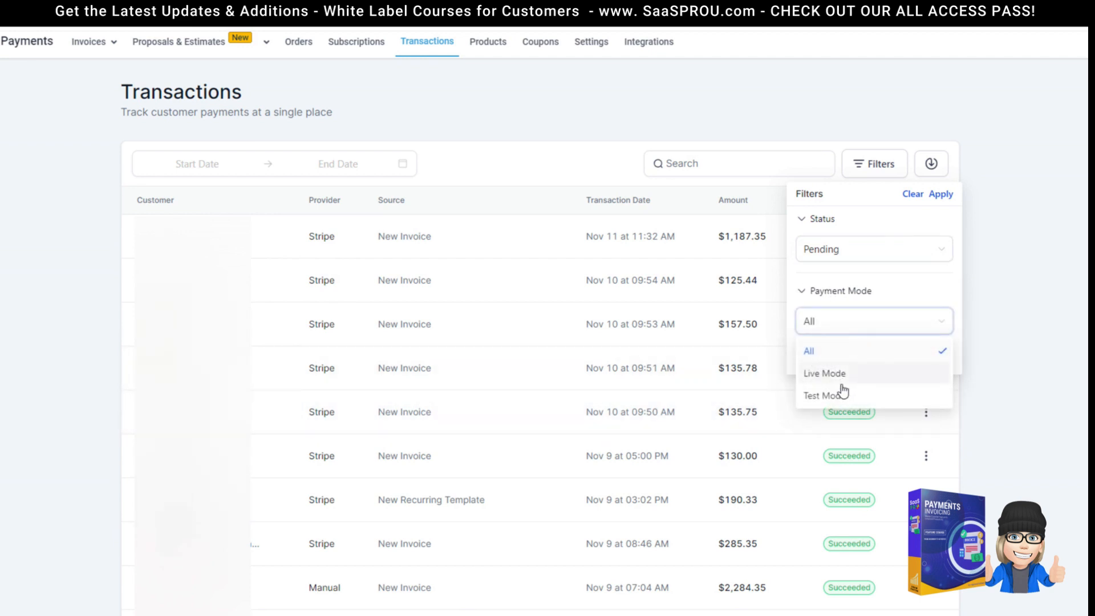
pyautogui.click(824, 293)
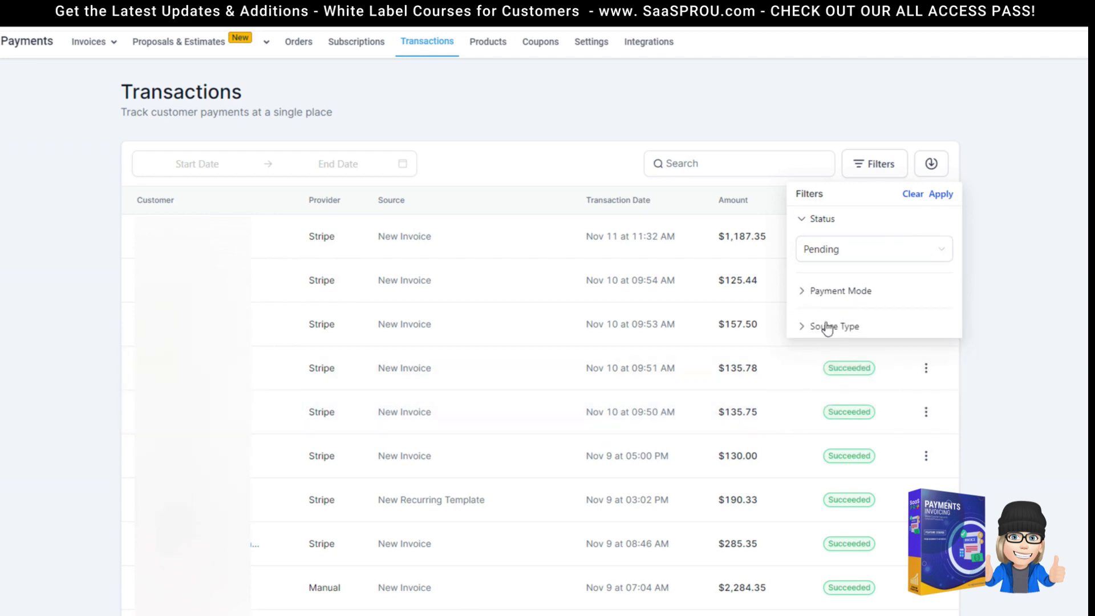
pyautogui.click(835, 330)
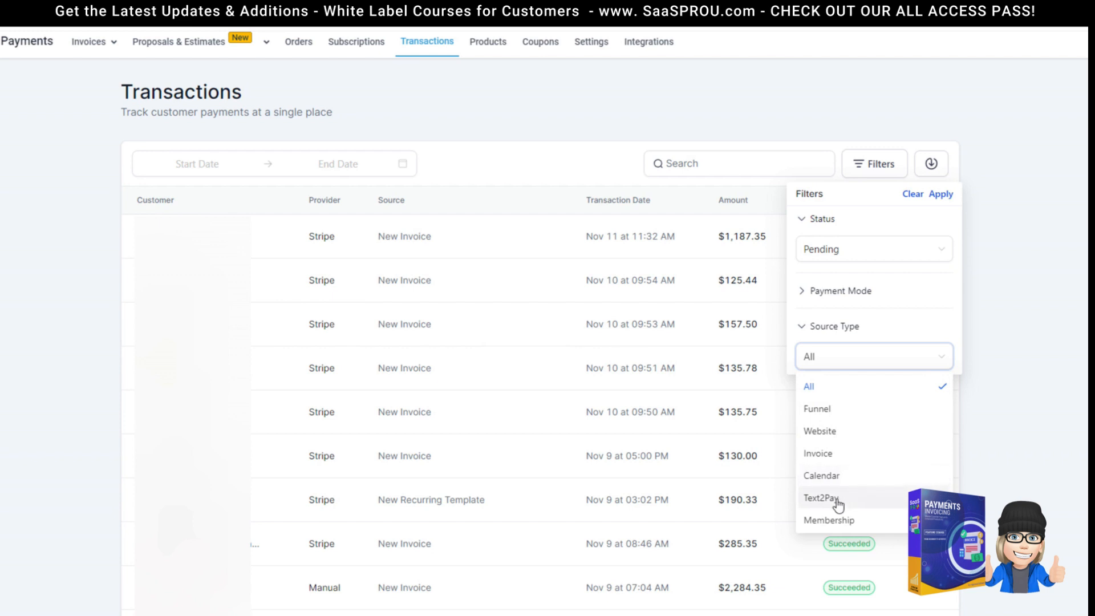
pyautogui.scroll(-1, 837, 507)
pyautogui.scroll(1, 827, 494)
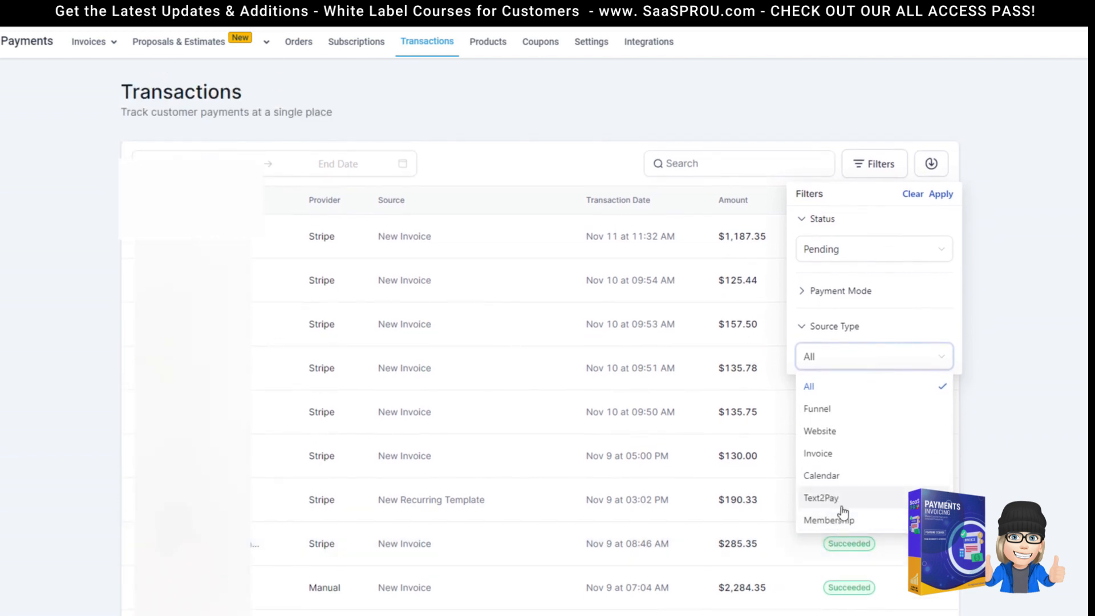
pyautogui.click(882, 327)
pyautogui.click(833, 219)
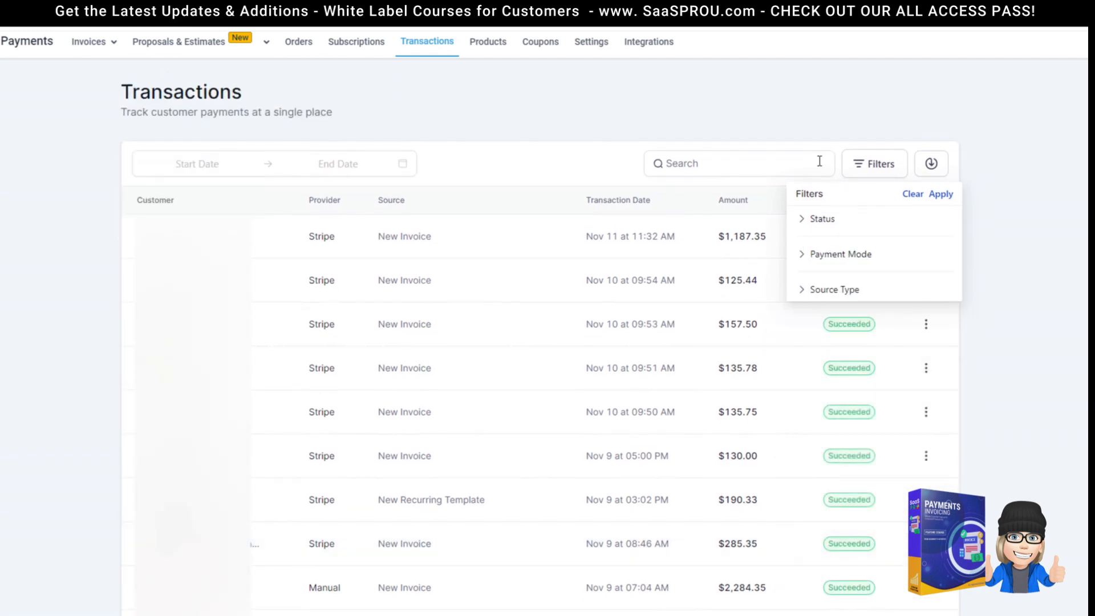
pyautogui.click(710, 162)
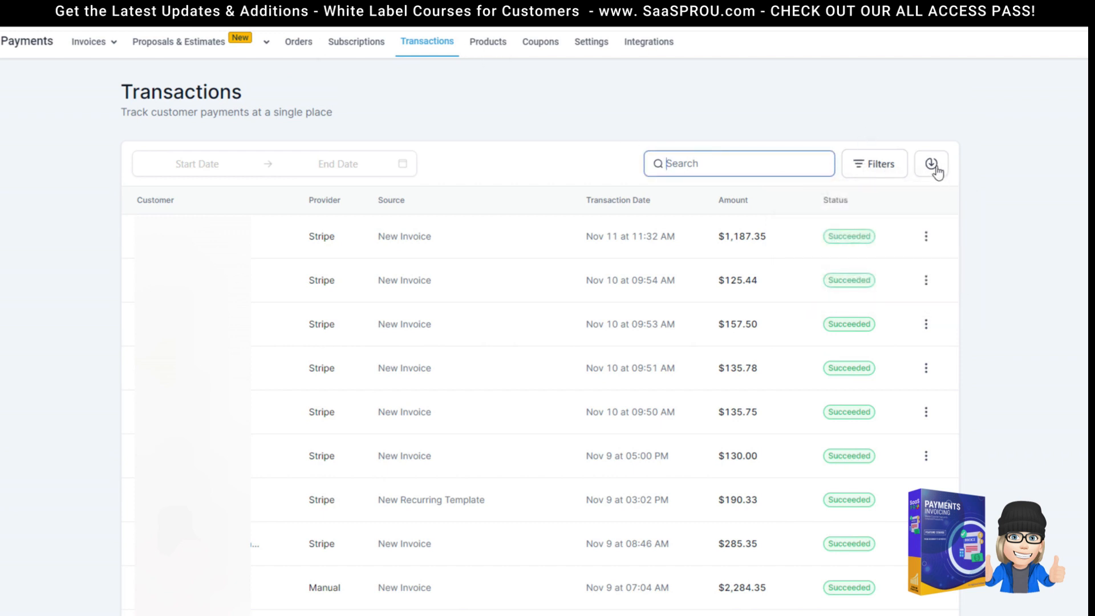
# Go to the subscriptions and view the status options in their filters
pyautogui.click(351, 47)
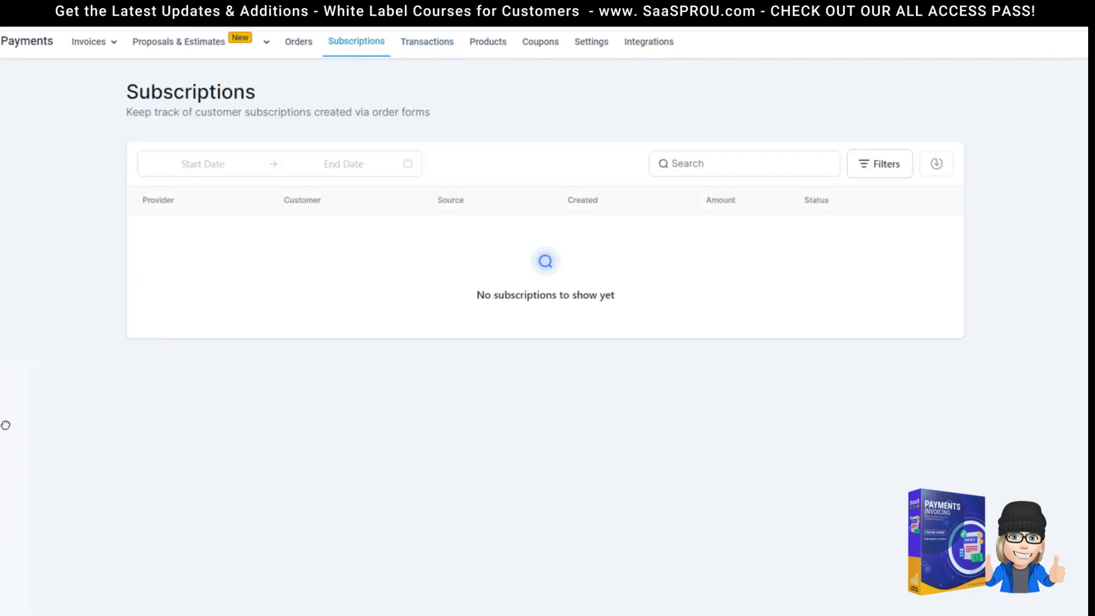
pyautogui.click(870, 167)
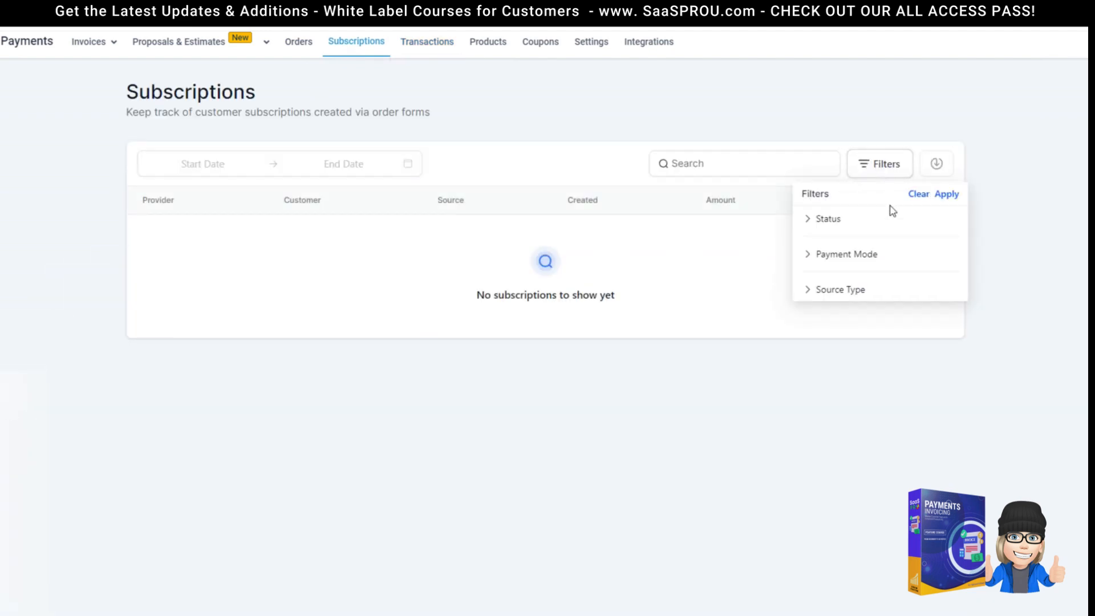
pyautogui.click(816, 224)
pyautogui.click(838, 255)
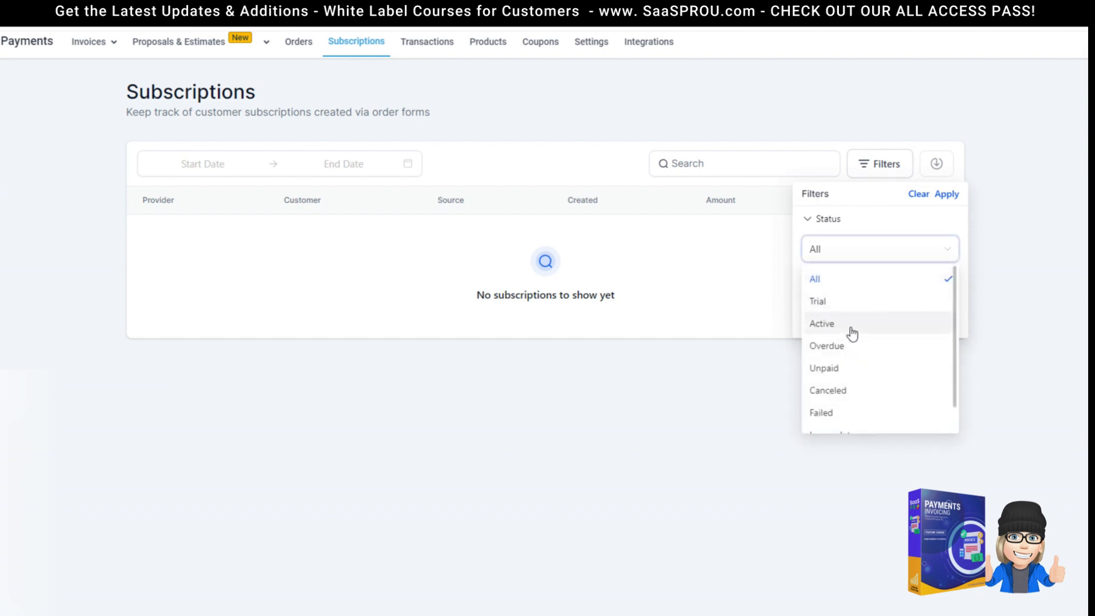
# Examine the status, payment mode and source type options in the subscription filters
pyautogui.scroll(-3, 855, 358)
pyautogui.scroll(3, 853, 357)
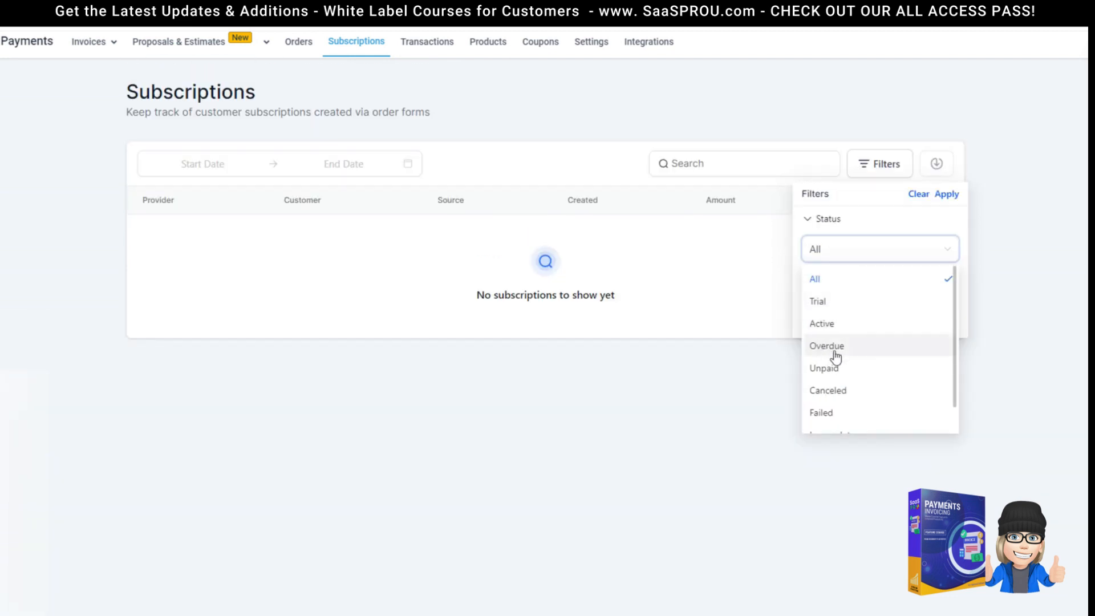
pyautogui.click(724, 300)
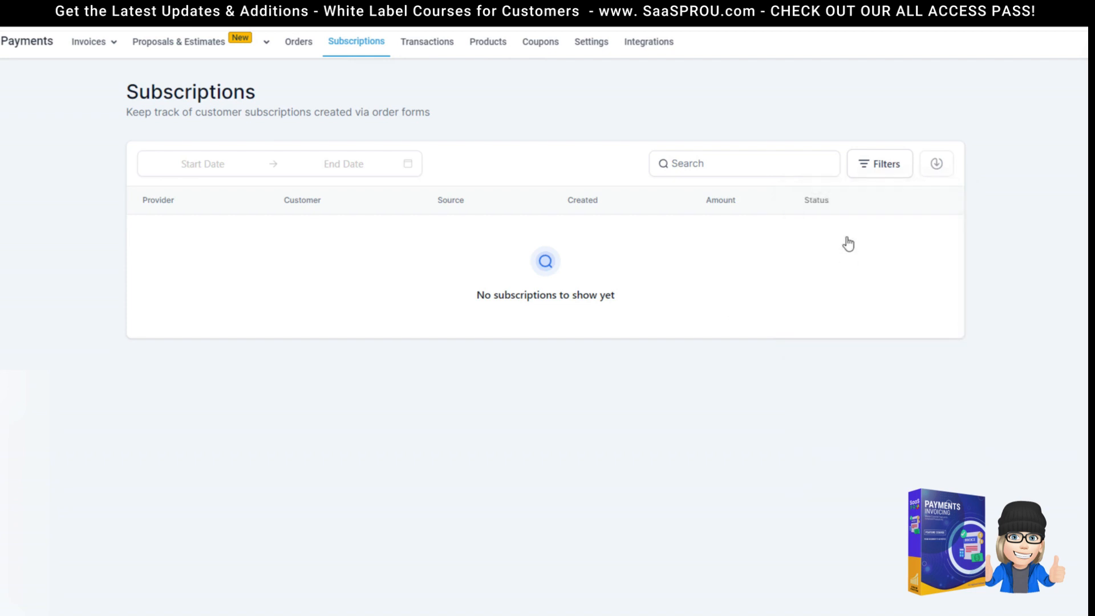
pyautogui.click(879, 170)
pyautogui.click(837, 290)
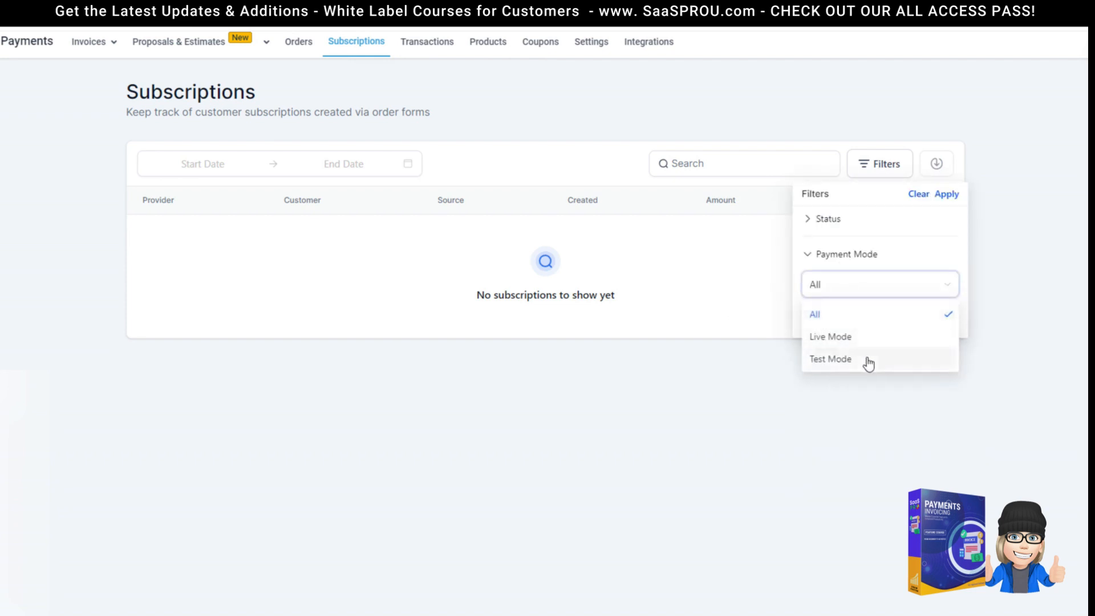
pyautogui.click(873, 327)
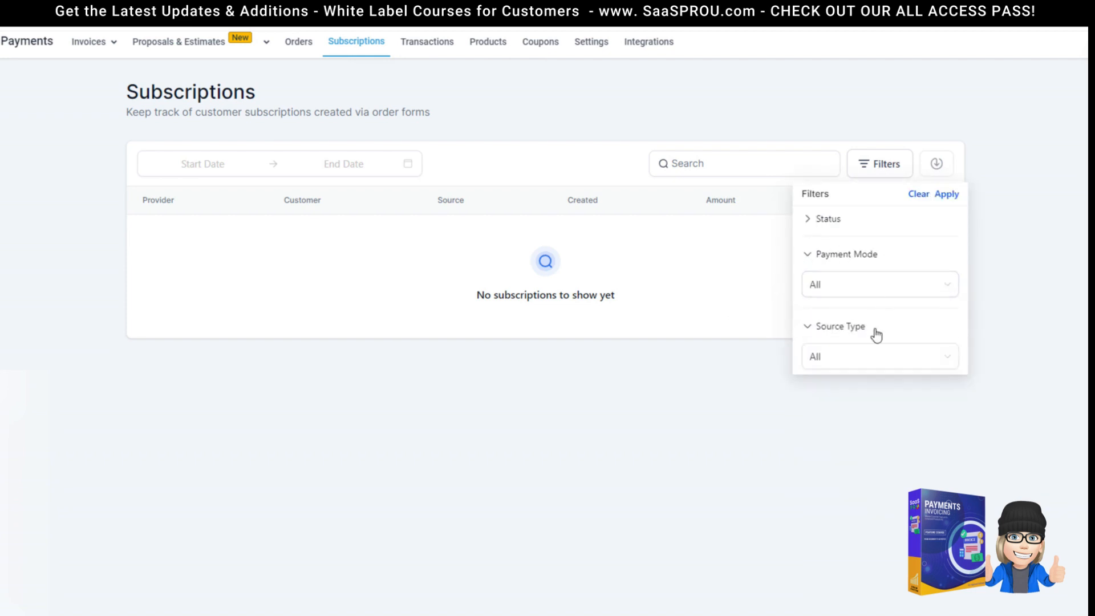
pyautogui.click(853, 368)
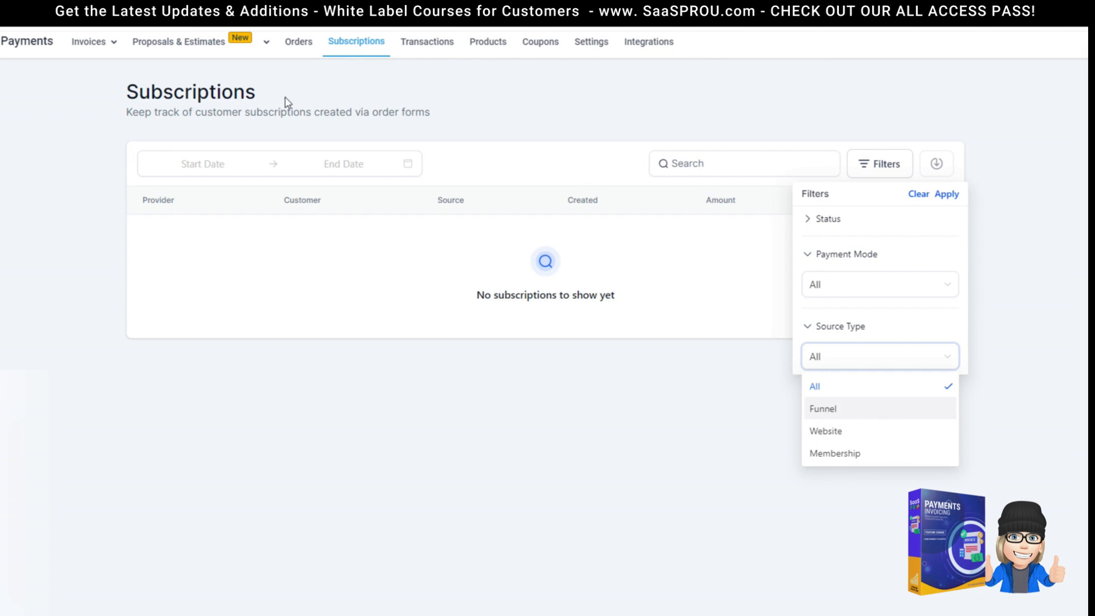
# Go to the orders and examine the options in their filters
pyautogui.click(297, 43)
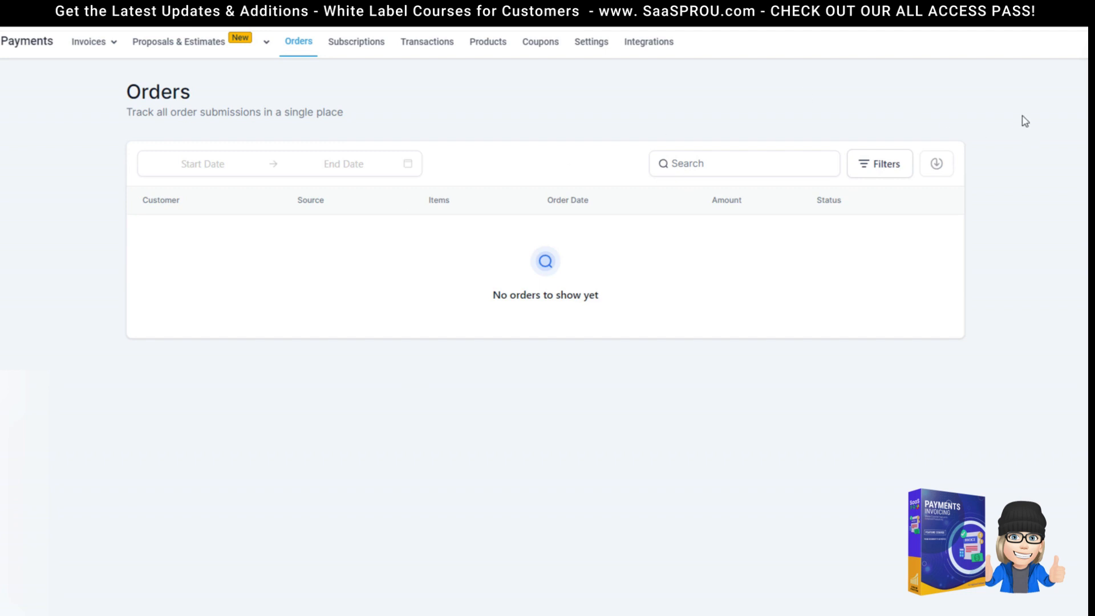
pyautogui.click(883, 165)
pyautogui.click(830, 224)
pyautogui.click(832, 246)
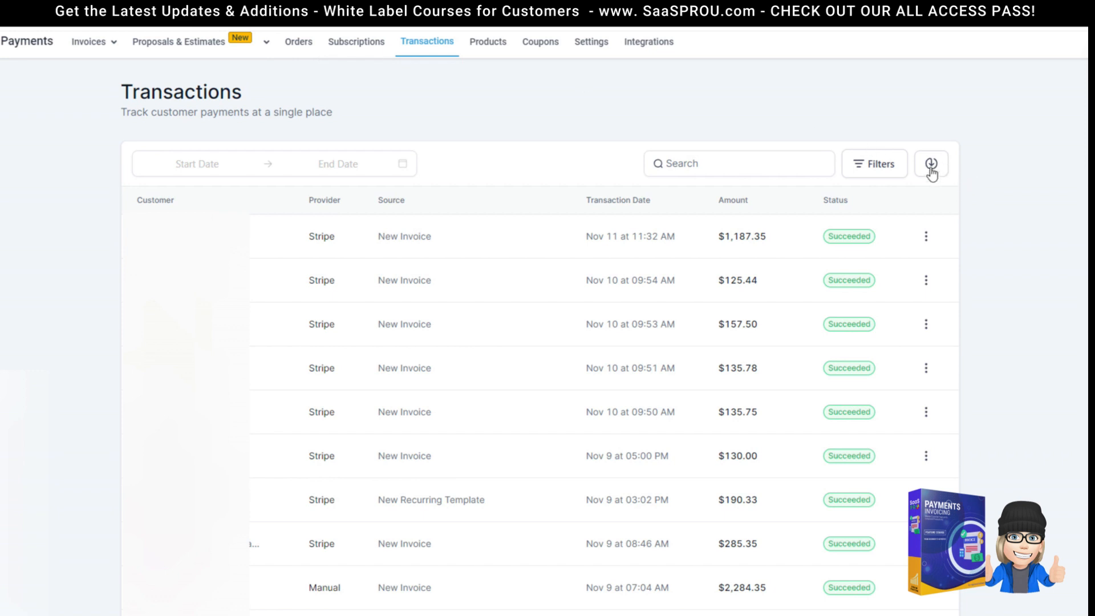
# Revisit the subscriptions and orders, export the transactions list, and dismiss the download notice
pyautogui.click(353, 52)
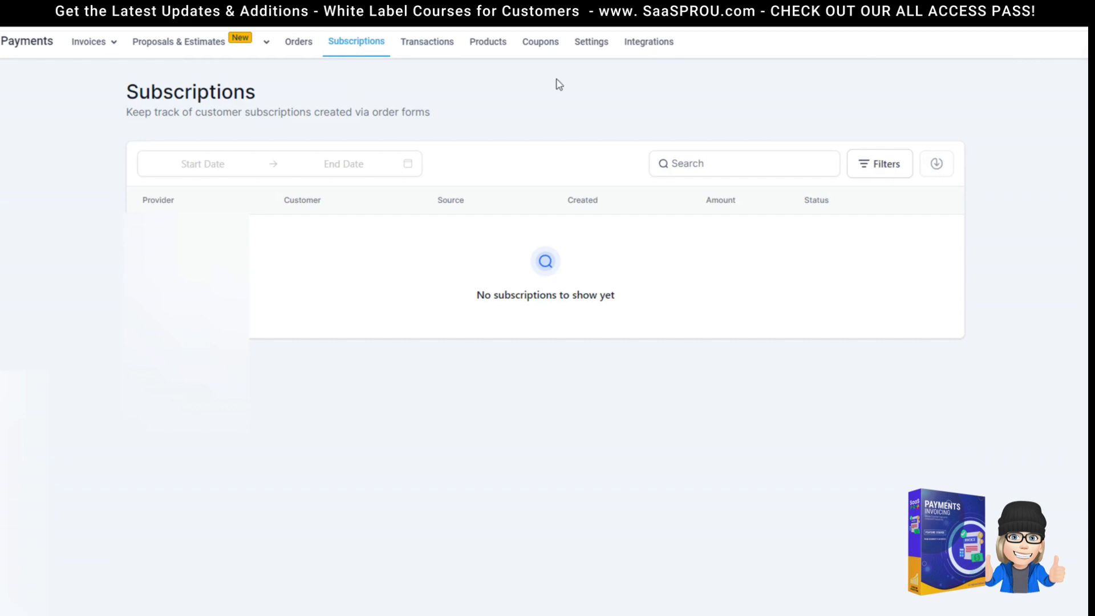
pyautogui.click(300, 43)
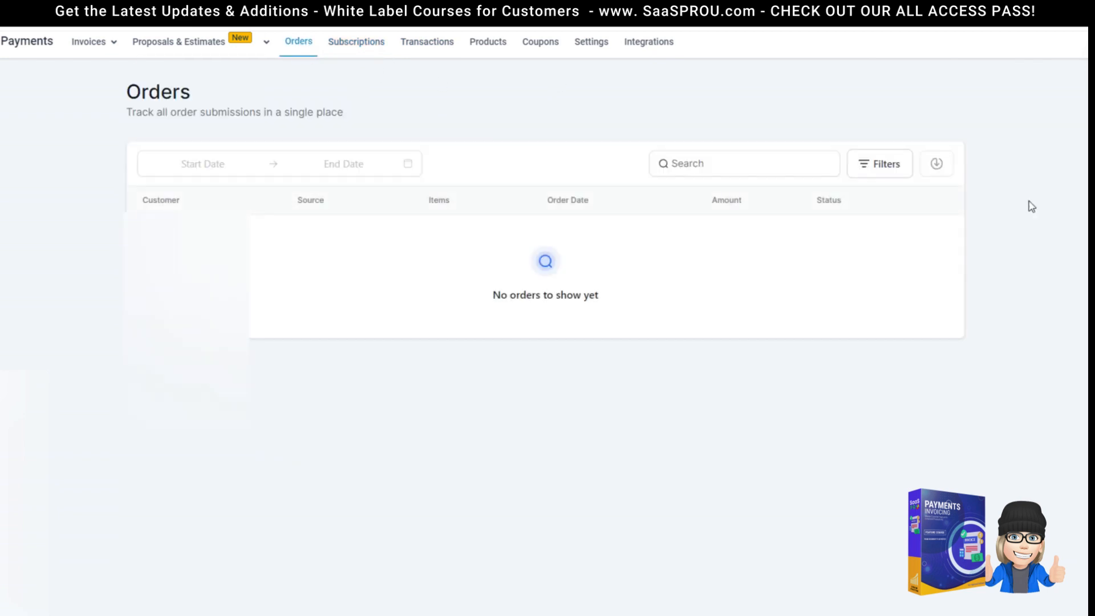
pyautogui.click(427, 44)
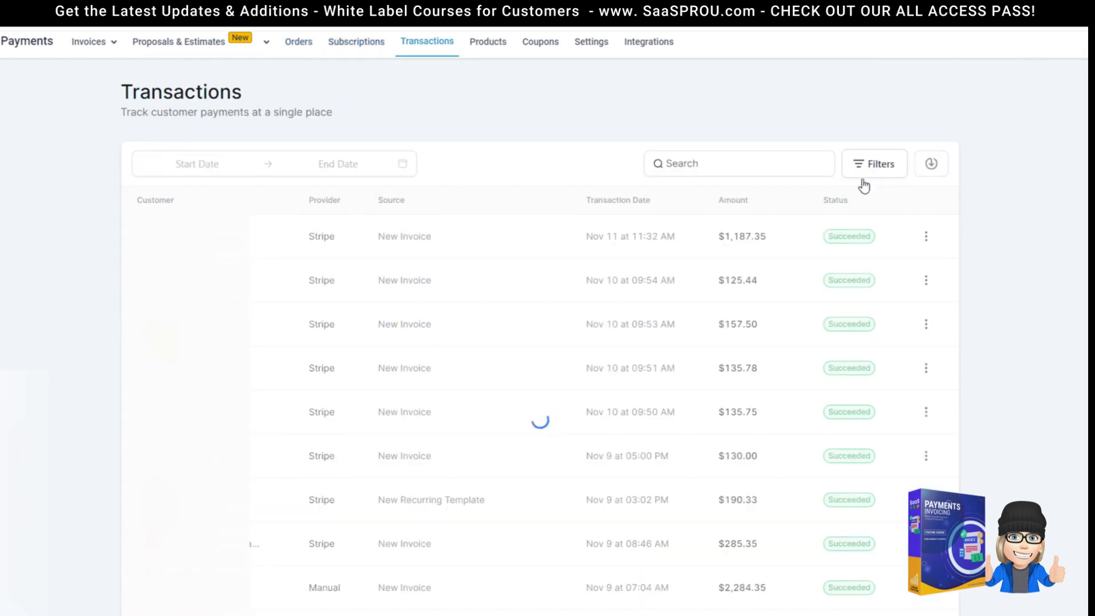
pyautogui.click(934, 166)
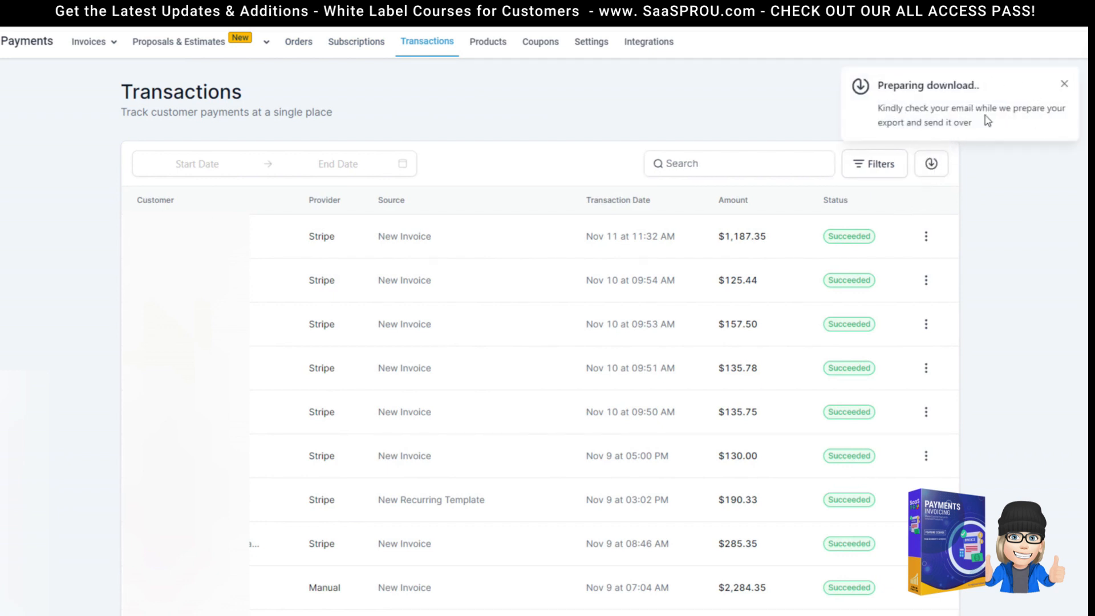
pyautogui.click(1065, 84)
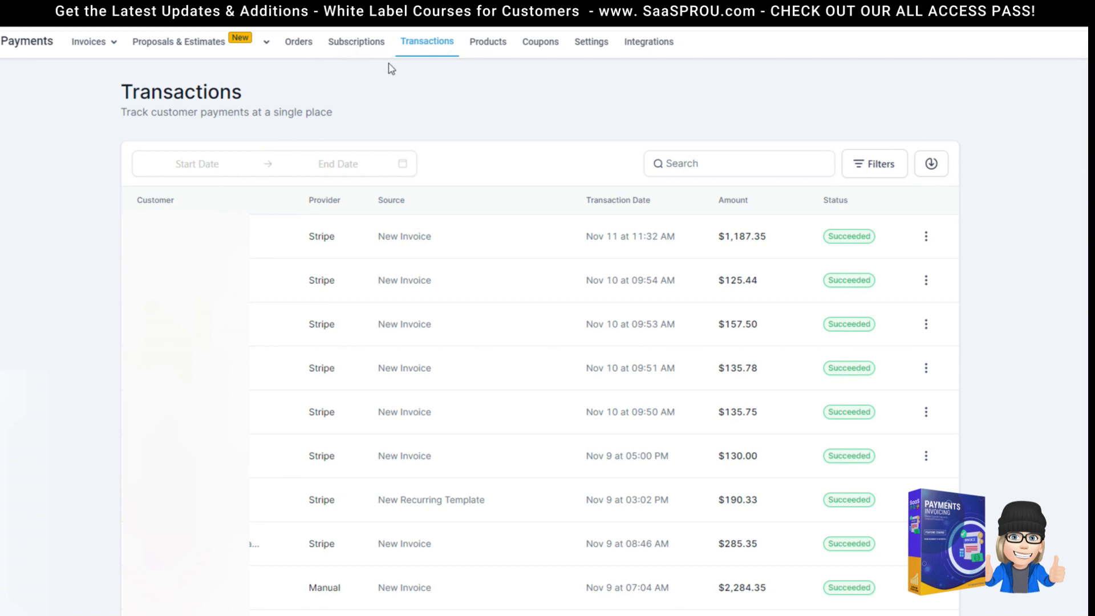
# Review all invoices, the recurring templates and the invoice templates, including the actions available for Business Template - Package 1
pyautogui.moveTo(94, 43)
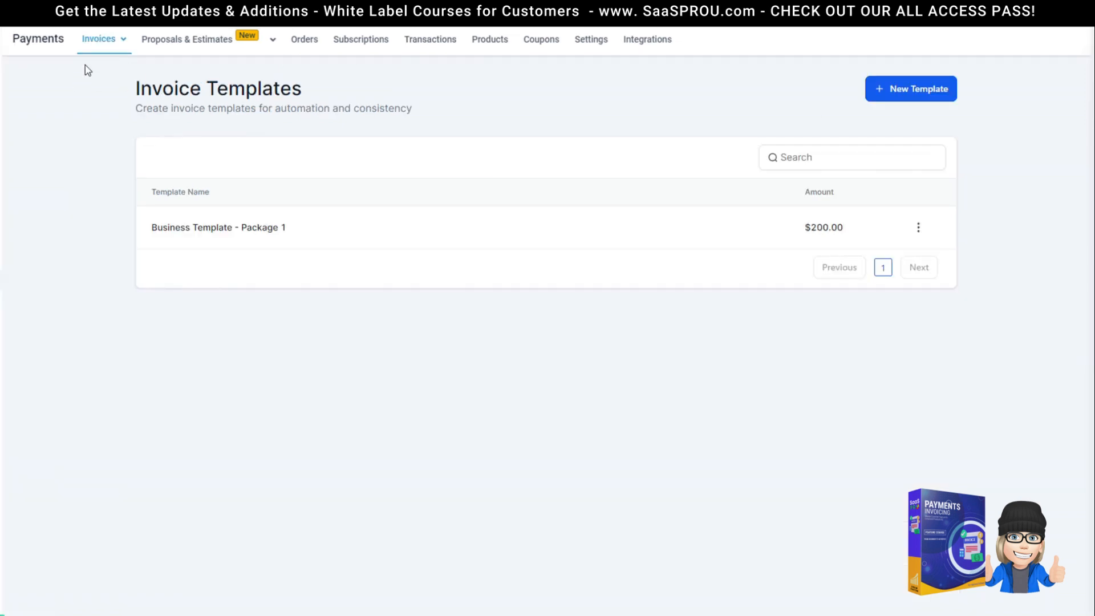
pyautogui.click(114, 44)
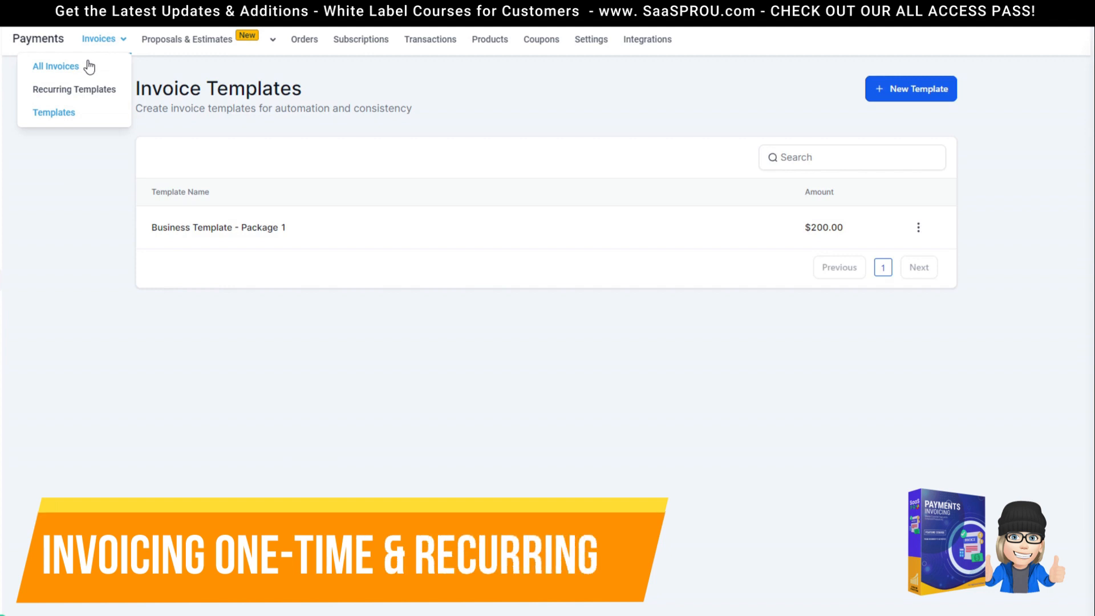
pyautogui.click(53, 71)
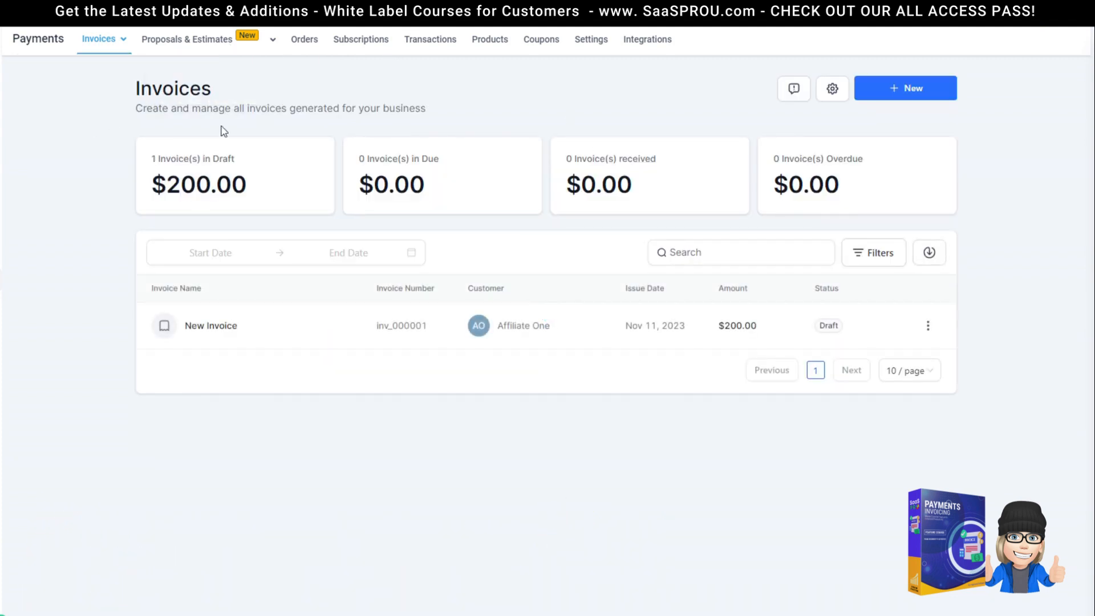
pyautogui.moveTo(100, 40)
pyautogui.click(84, 96)
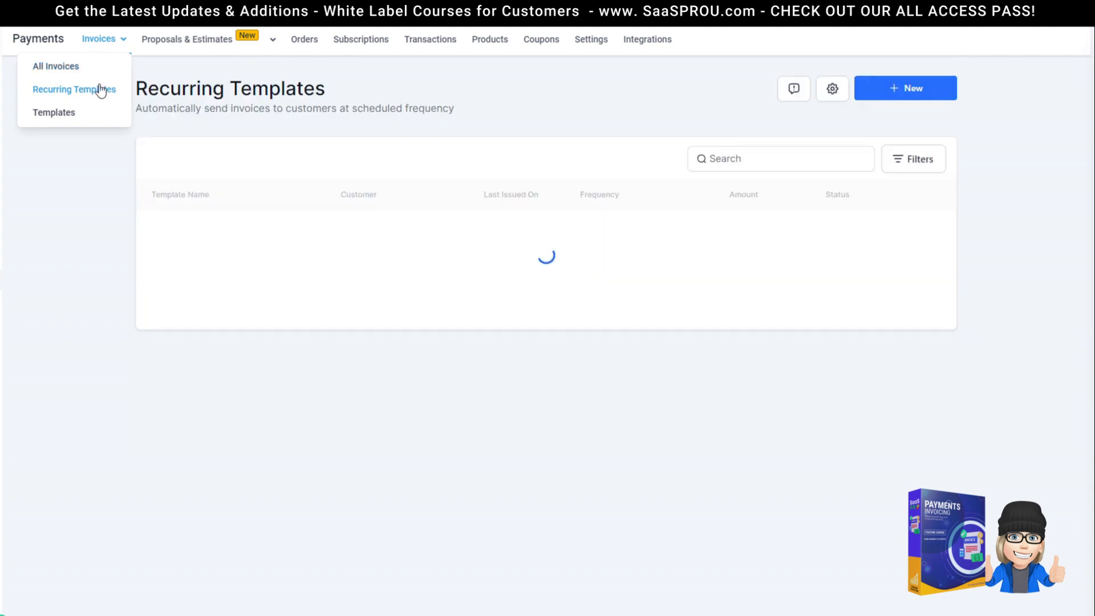
pyautogui.click(67, 116)
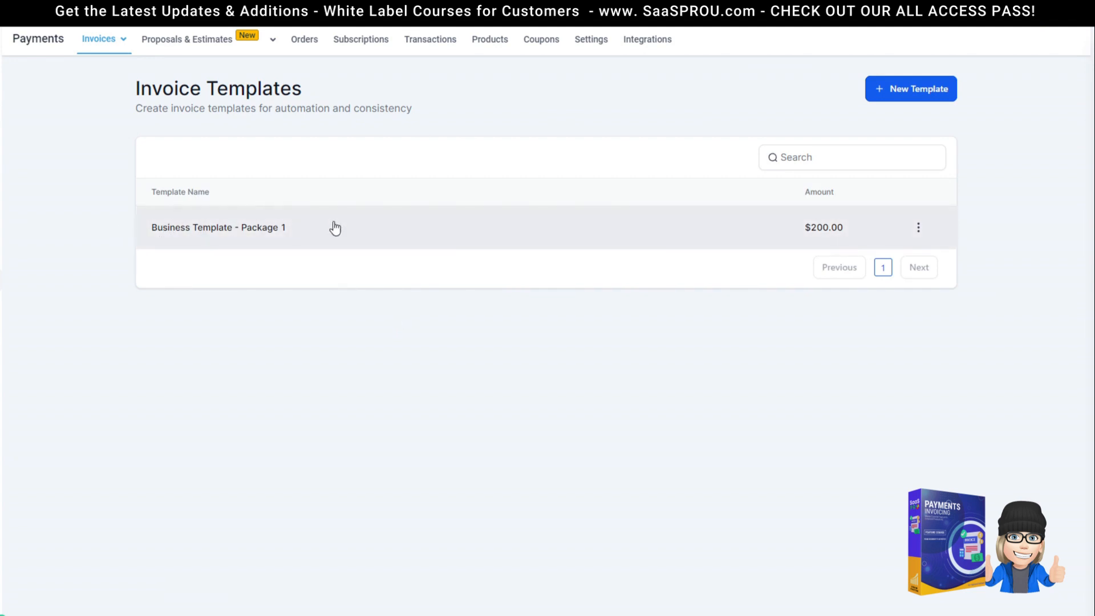
pyautogui.click(919, 229)
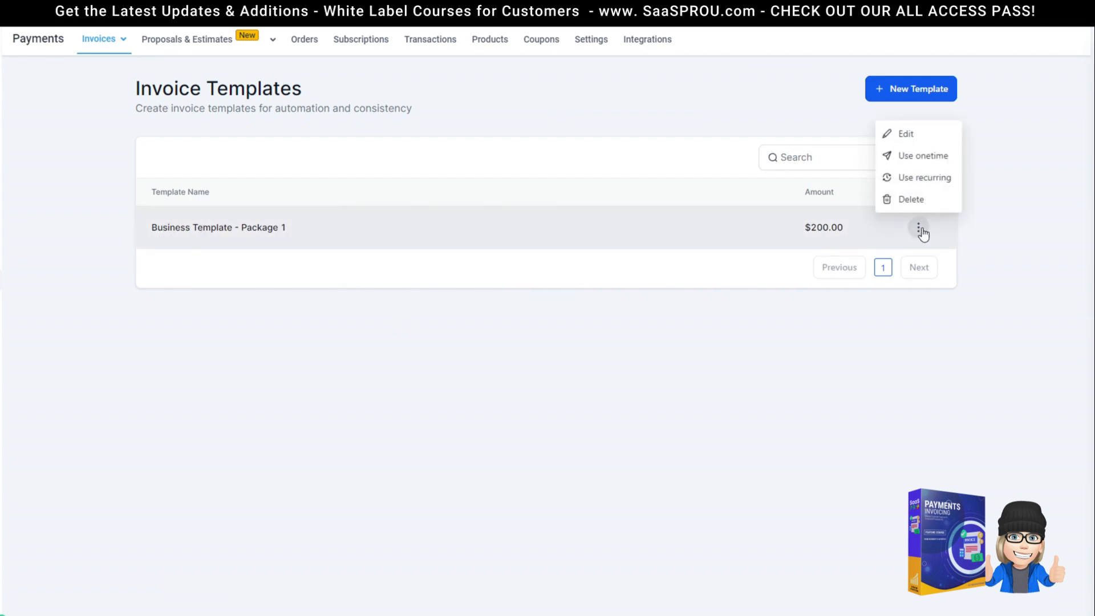
pyautogui.click(907, 133)
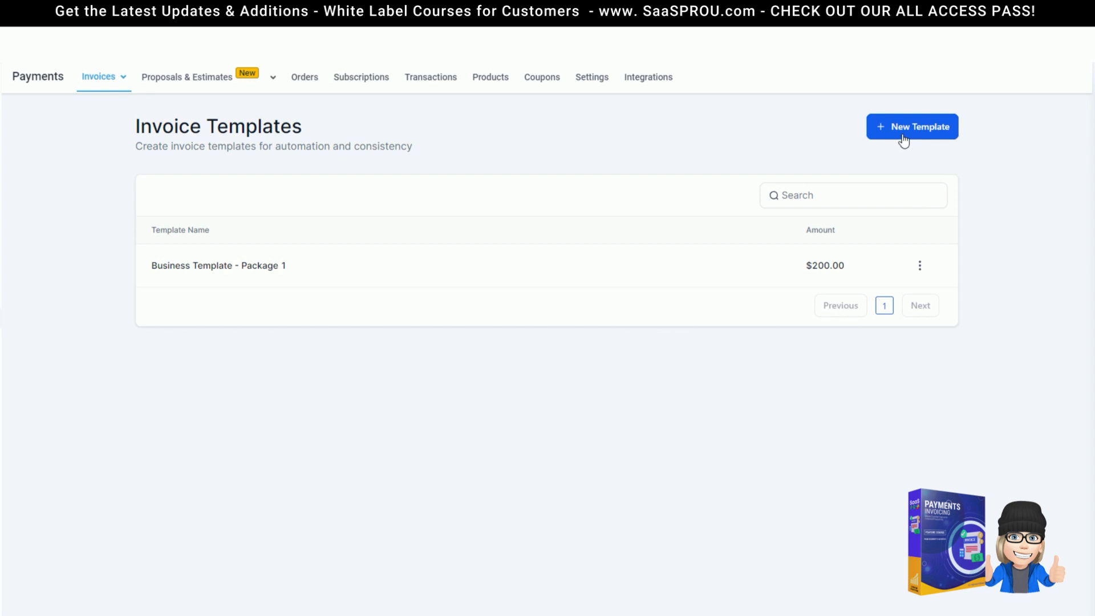
# Create a new invoice template named "package 2" and add the LOGO HERE image as its logo
pyautogui.click(904, 140)
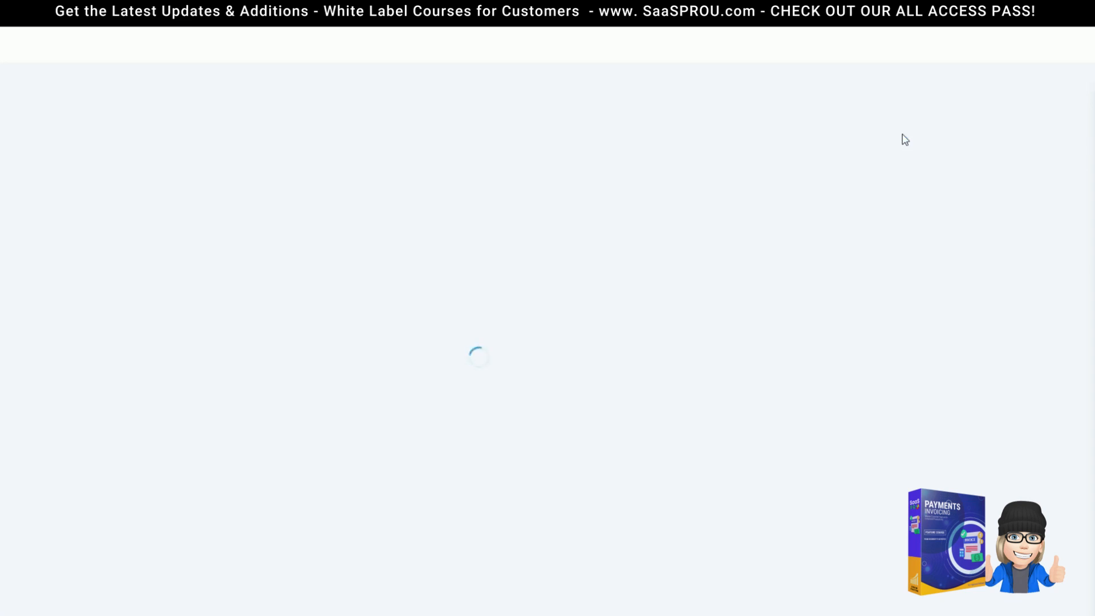
pyautogui.tripleClick(524, 66)
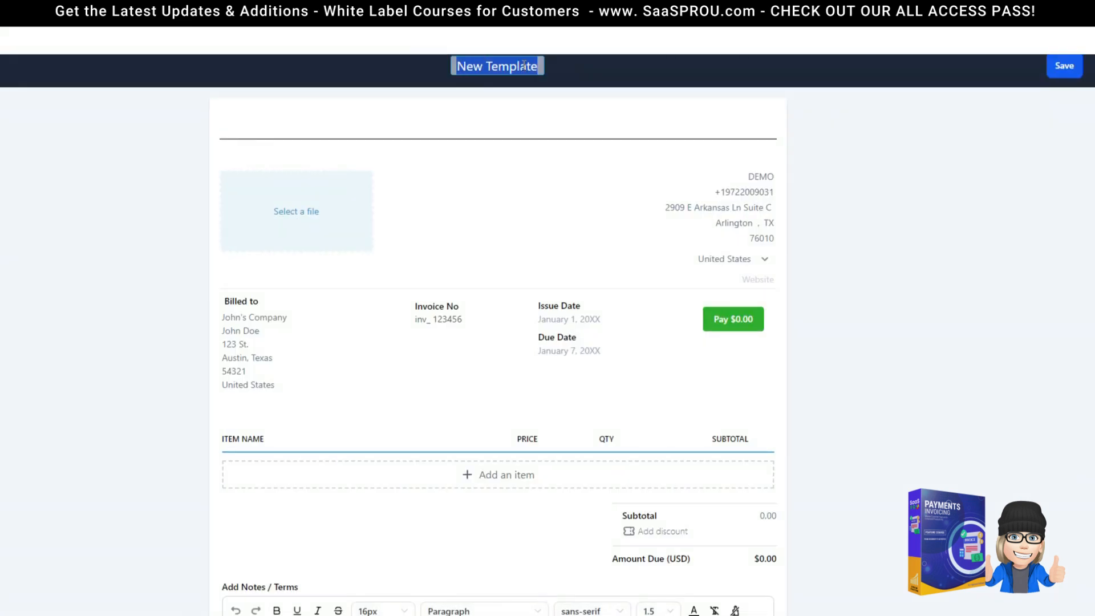
pyautogui.write('package')
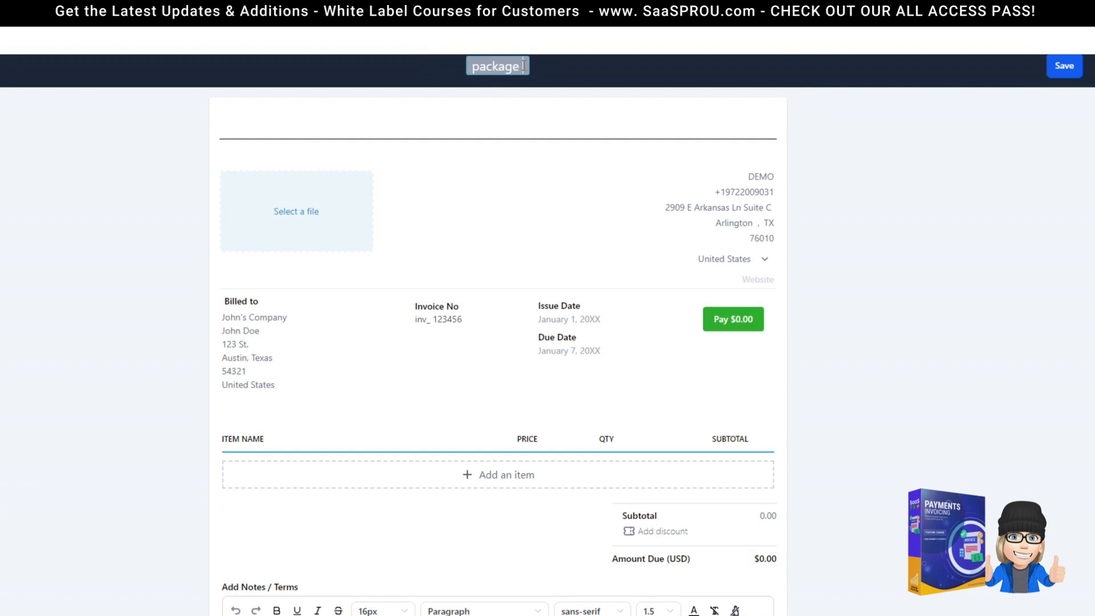
pyautogui.write(' 2')
pyautogui.click(294, 219)
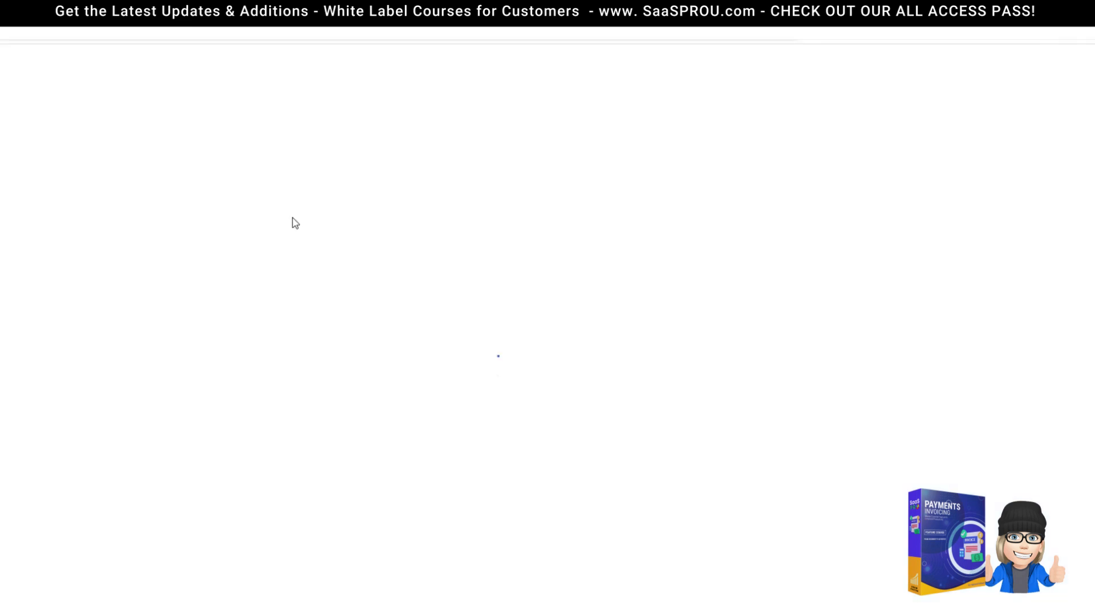
pyautogui.click(376, 408)
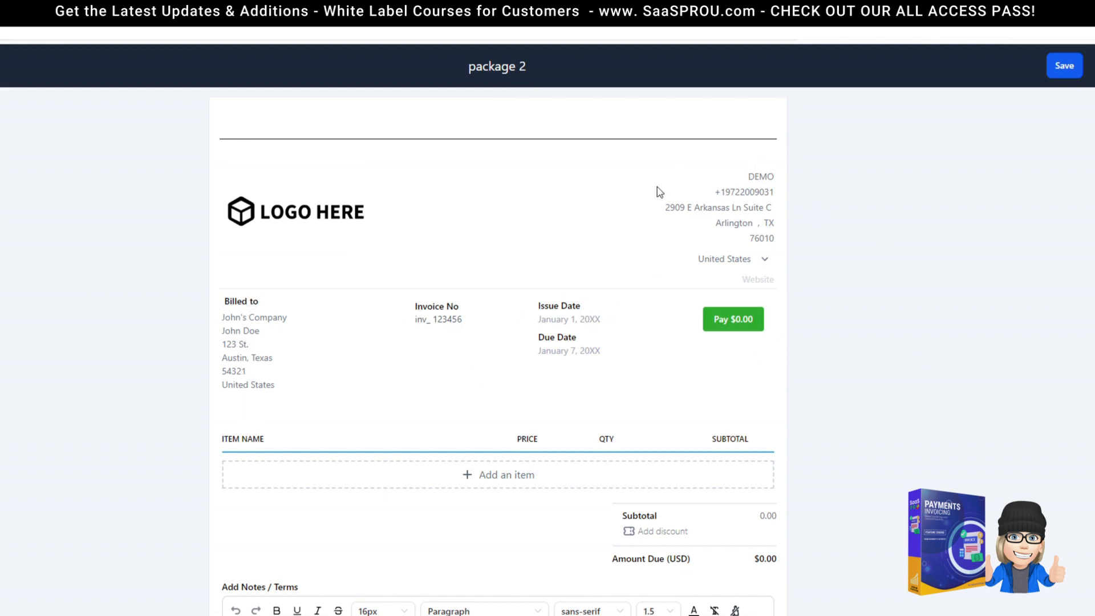
# Add the product package 1 as a line item of the invoice template
pyautogui.scroll(-3, 587, 379)
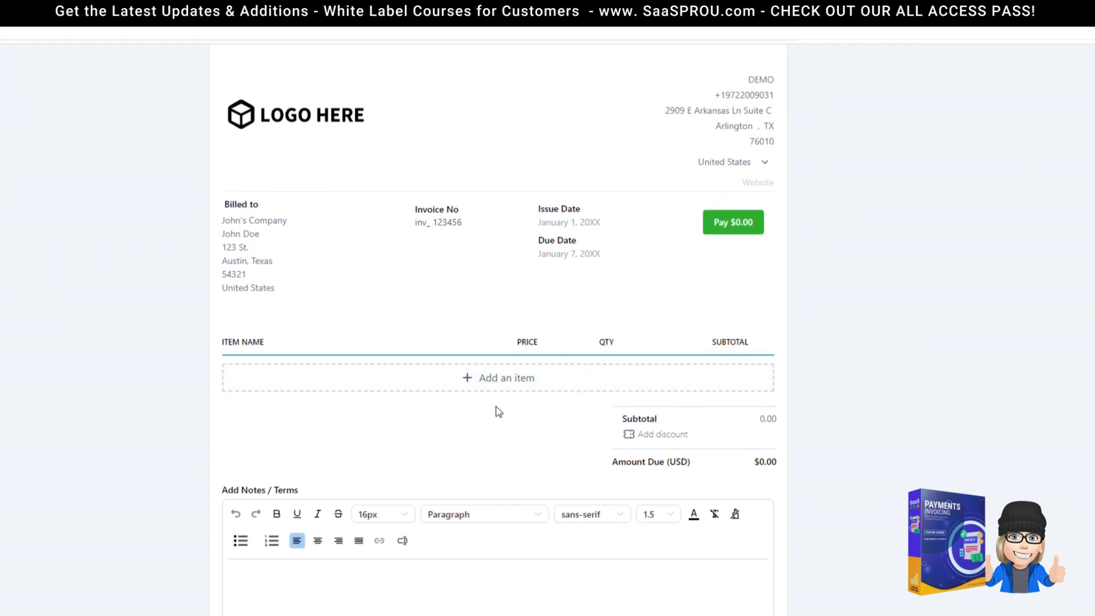
pyautogui.click(501, 388)
pyautogui.click(396, 273)
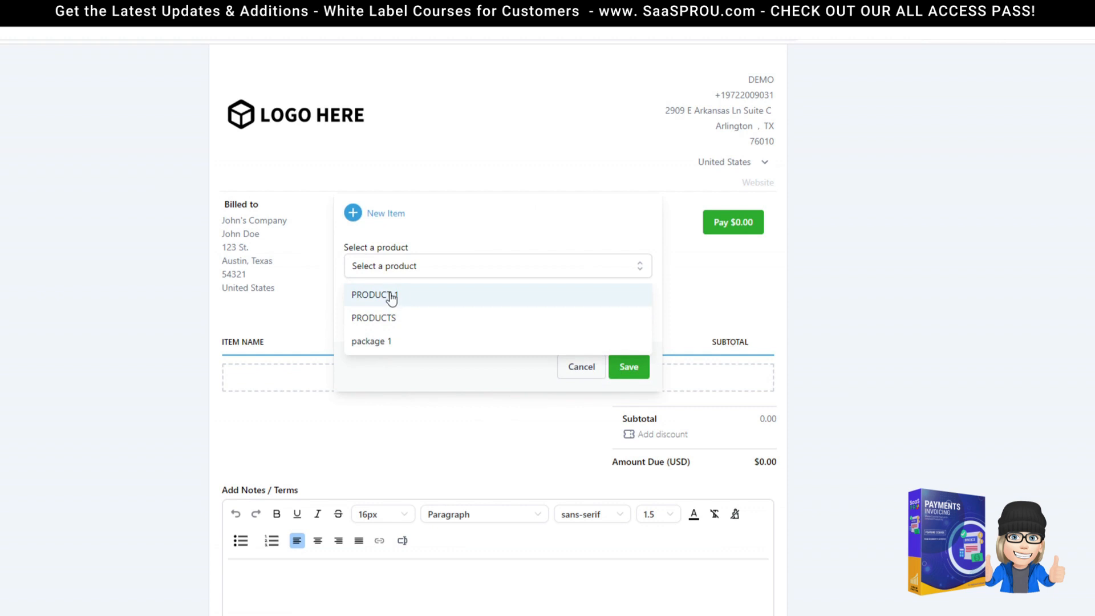
pyautogui.click(399, 341)
pyautogui.click(628, 376)
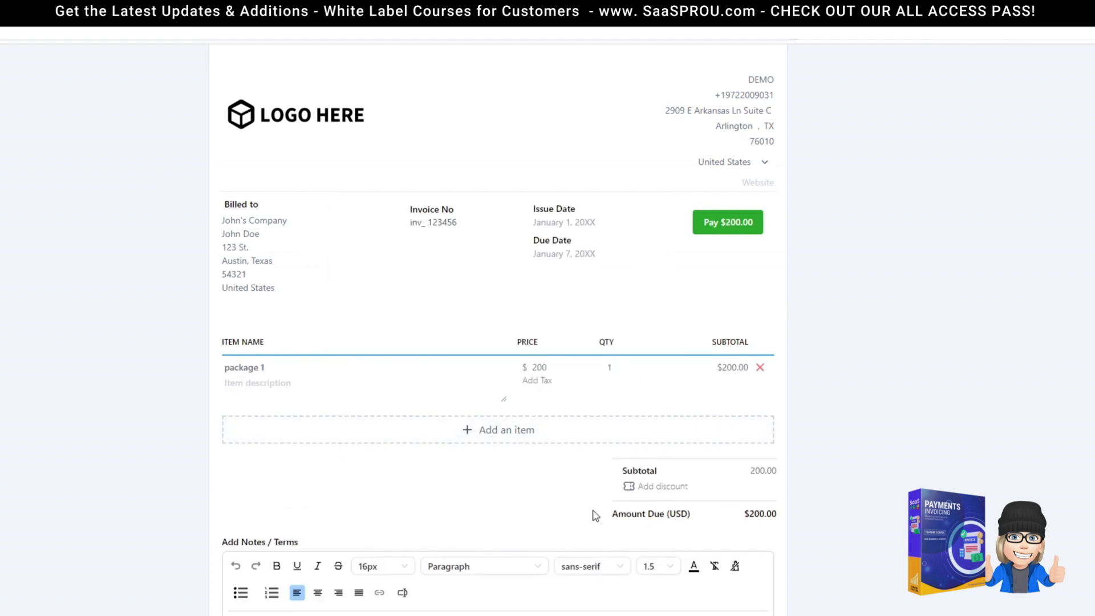
# Examine the text size, paragraph style and font options for the notes, and enter "Terms" in the template's notes
pyautogui.scroll(-1, 600, 518)
pyautogui.click(319, 591)
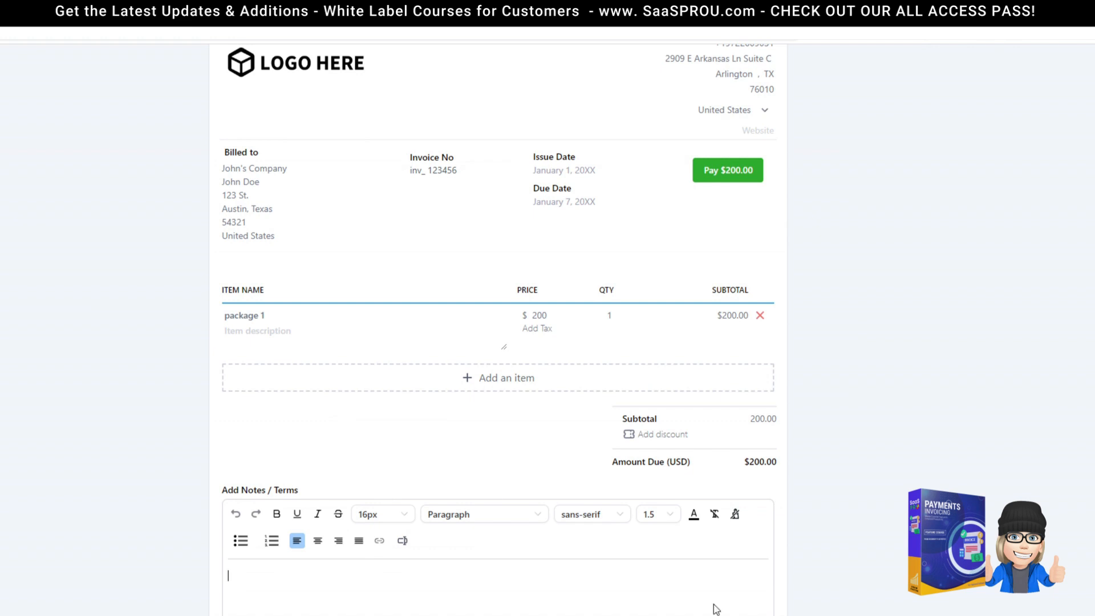
pyautogui.click(373, 516)
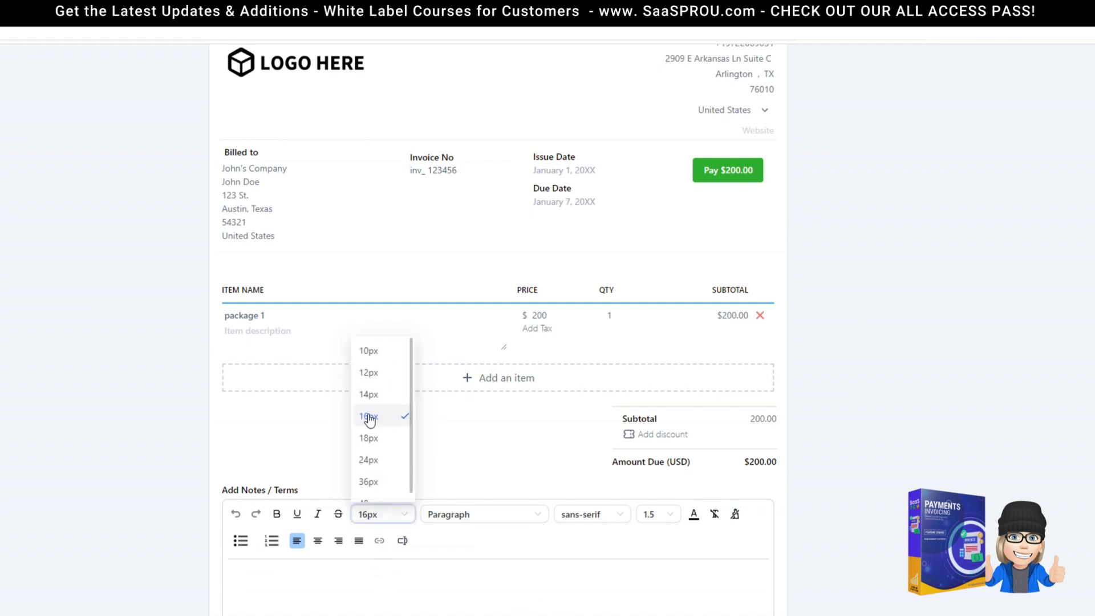
pyautogui.click(472, 516)
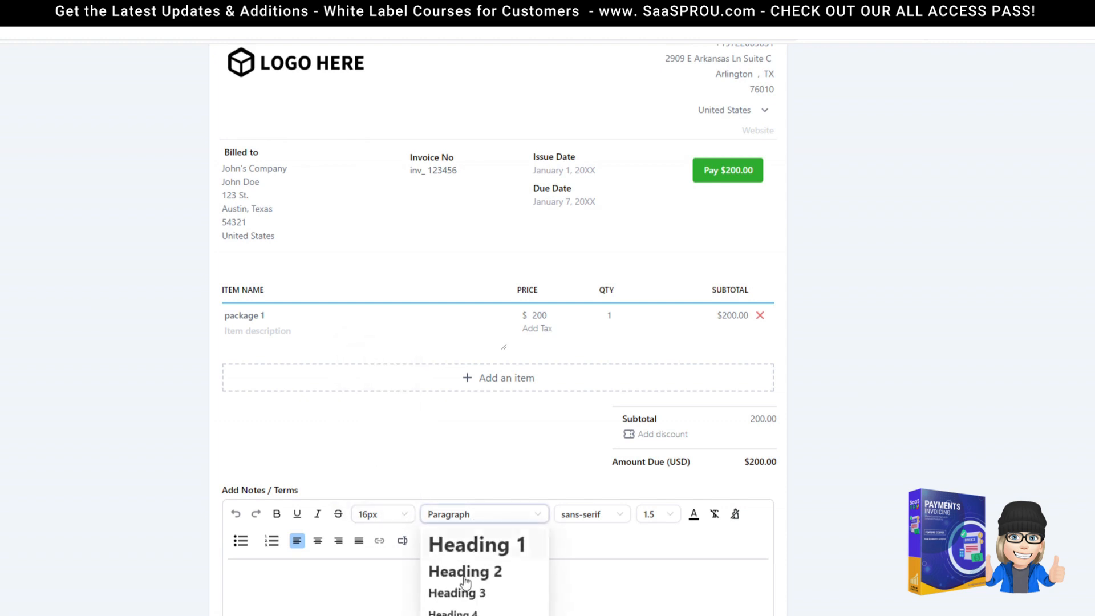
pyautogui.click(606, 517)
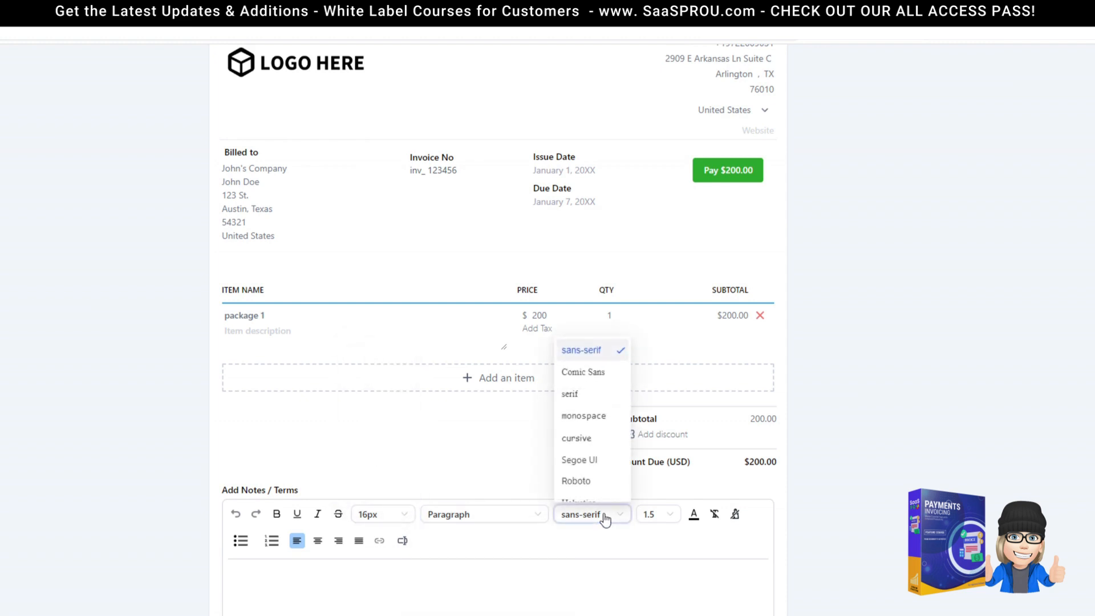
pyautogui.click(604, 552)
pyautogui.click(268, 580)
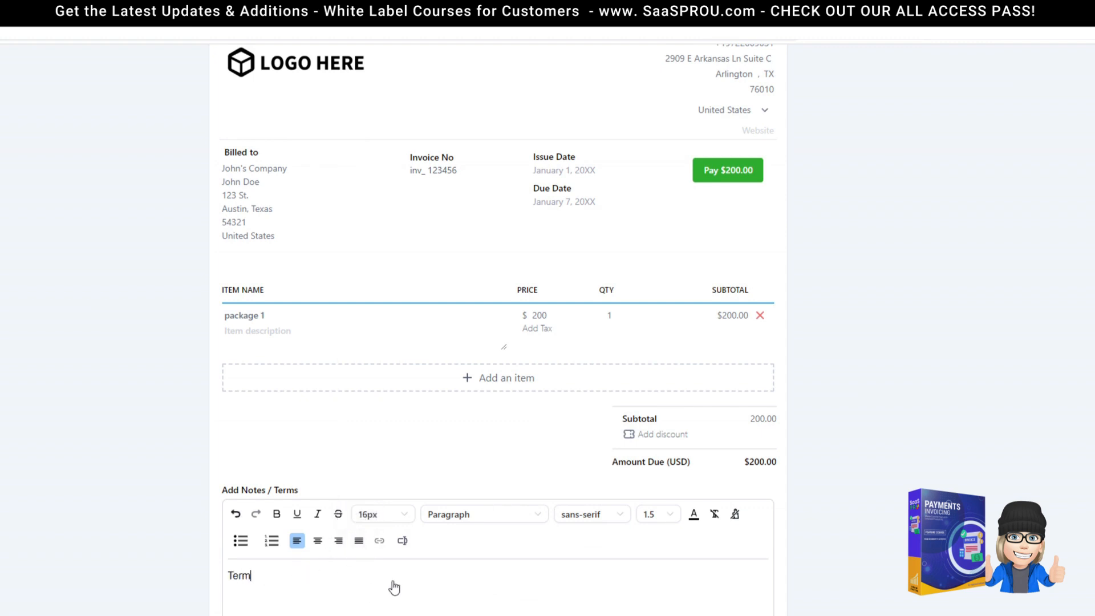
# Examine the Embed Link options for the word "Terms" in the notes, and cancel without adding a link
pyautogui.moveTo(264, 581); pyautogui.dragTo(230, 586)
pyautogui.click(380, 542)
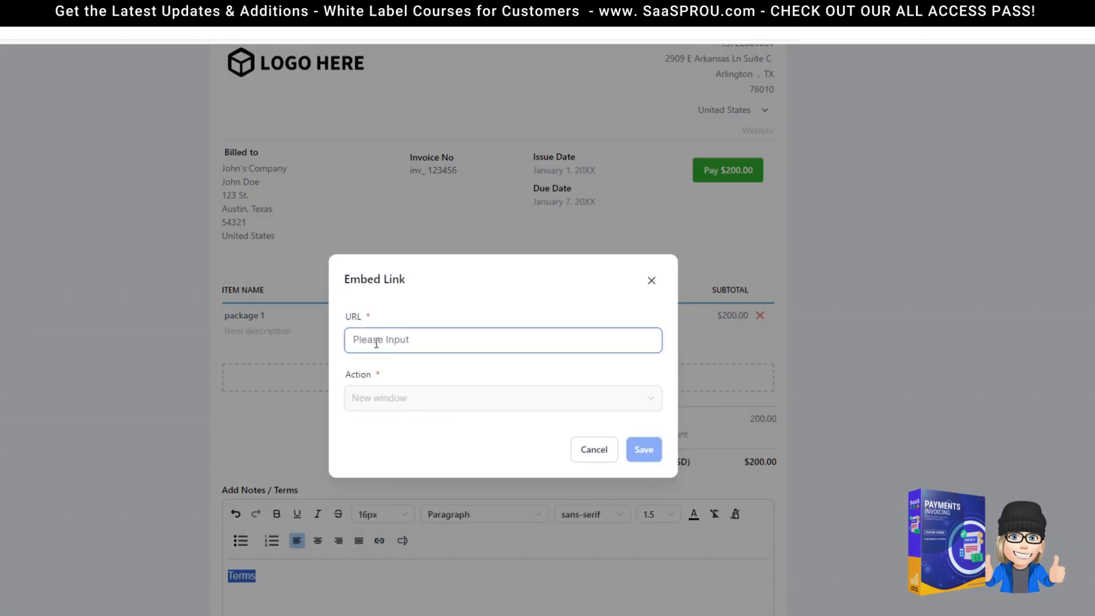
pyautogui.click(479, 340)
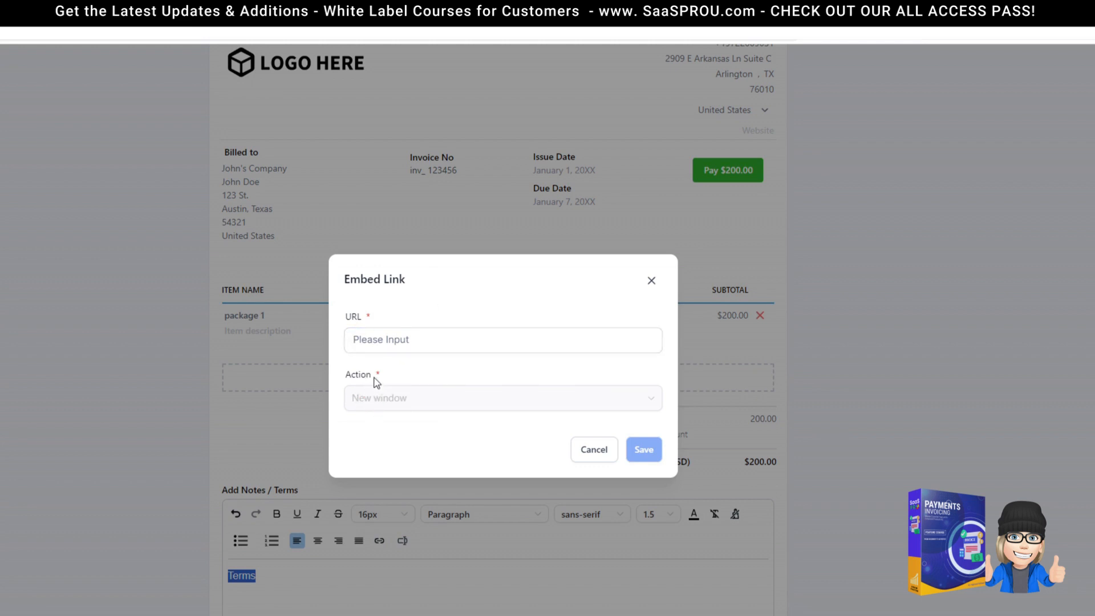
pyautogui.click(596, 454)
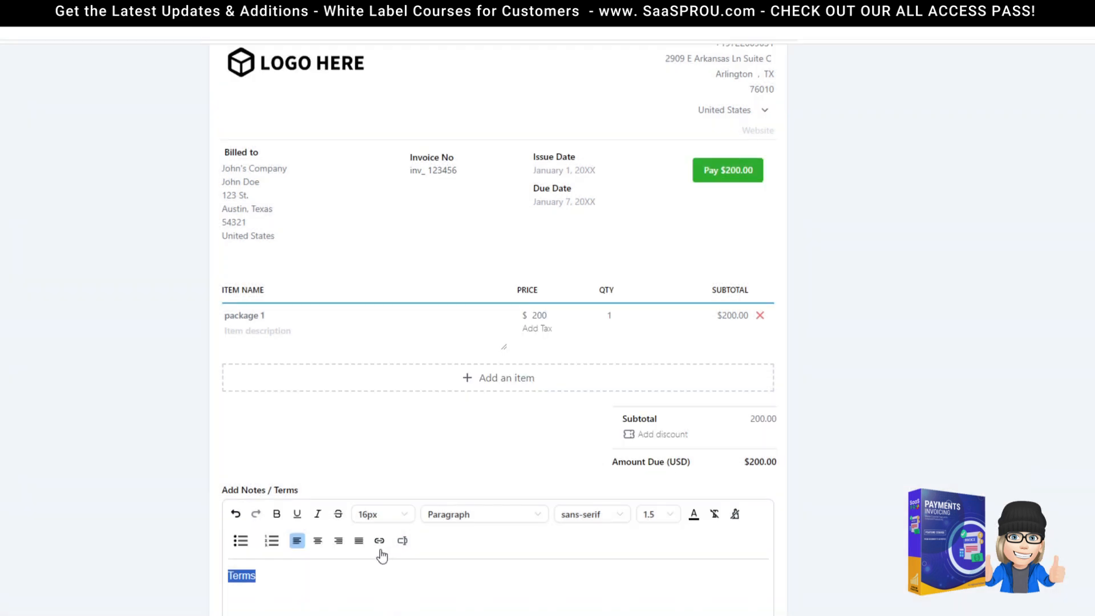
# Examine the Invoice and Custom Values lists available for the notes, and save the package 2 invoice template
pyautogui.click(403, 541)
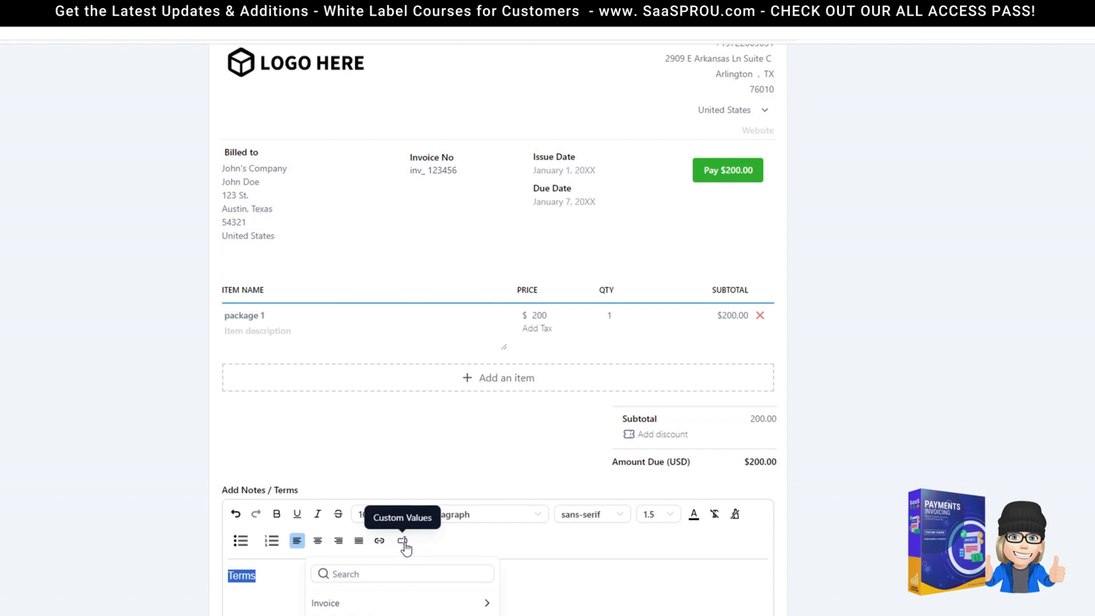
pyautogui.click(484, 606)
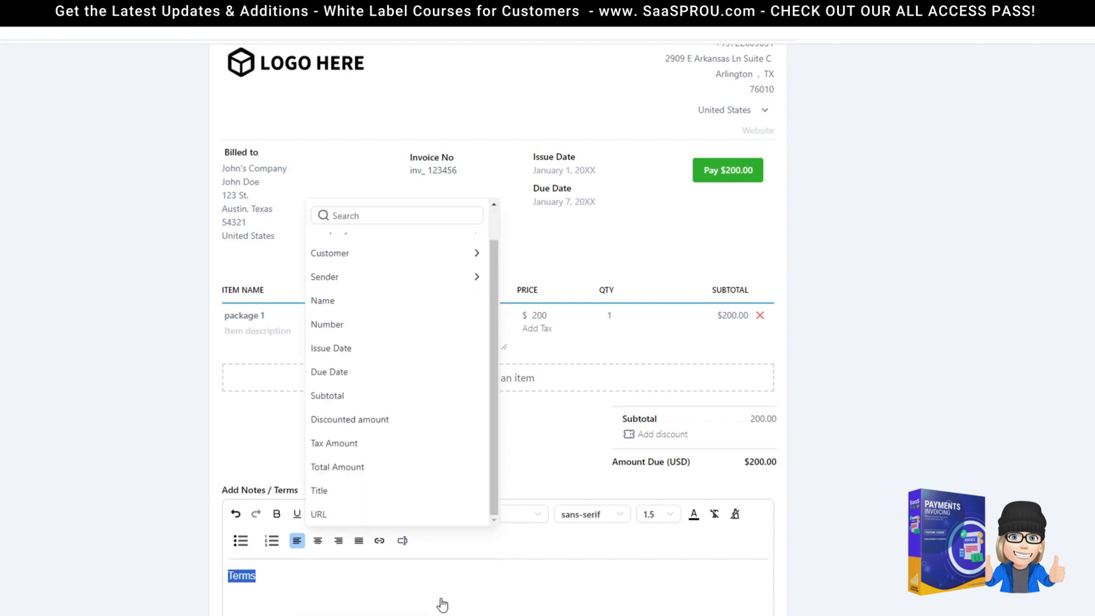
pyautogui.scroll(1, 347, 360)
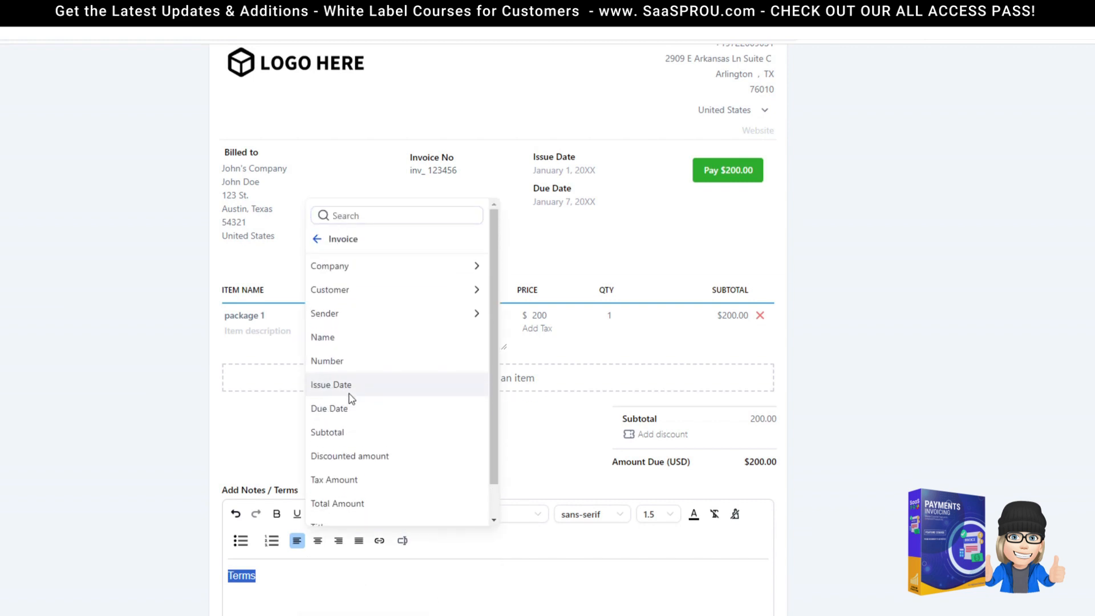
pyautogui.click(327, 240)
pyautogui.click(485, 516)
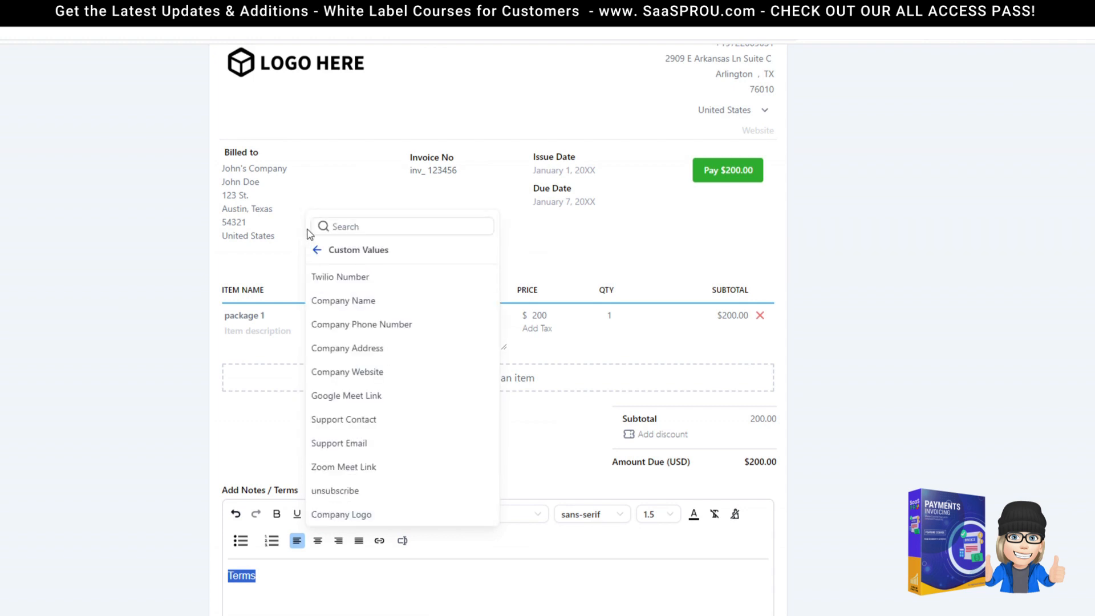
pyautogui.click(316, 254)
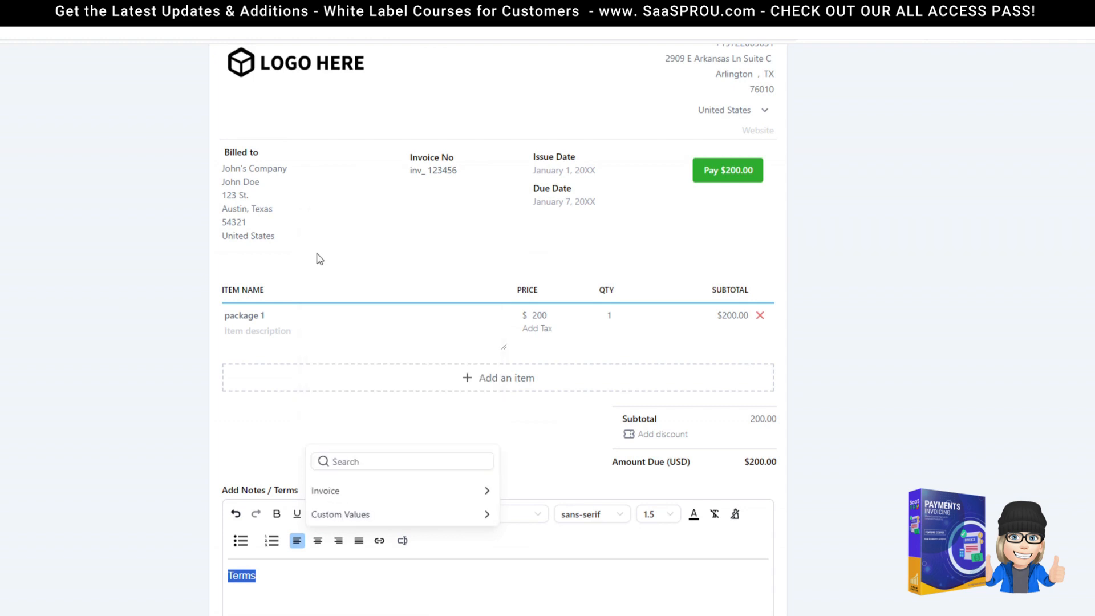
pyautogui.scroll(3, 270, 148)
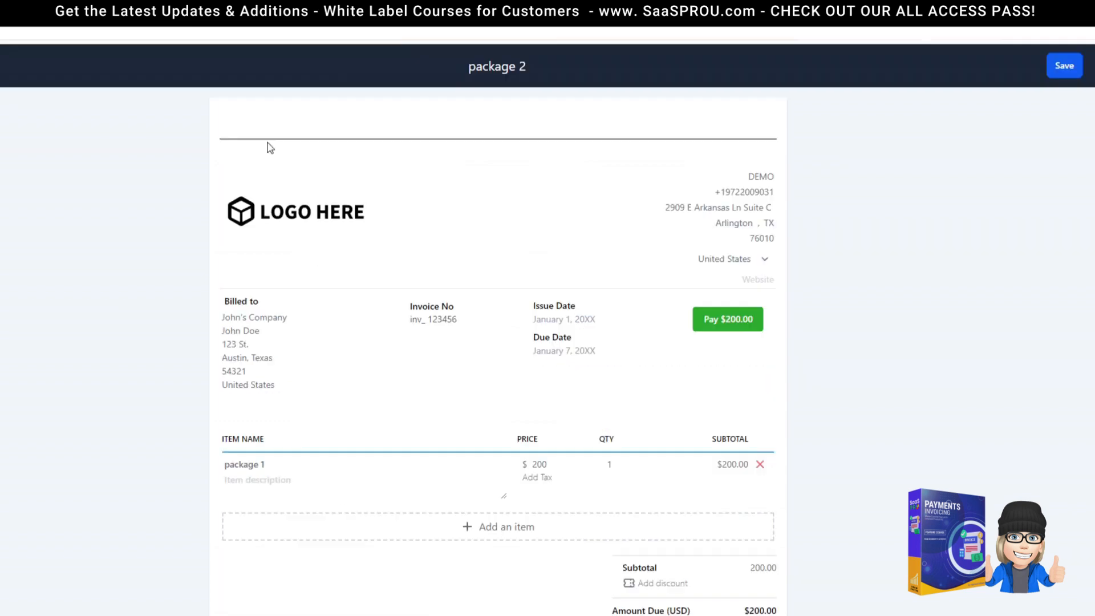
pyautogui.click(1067, 71)
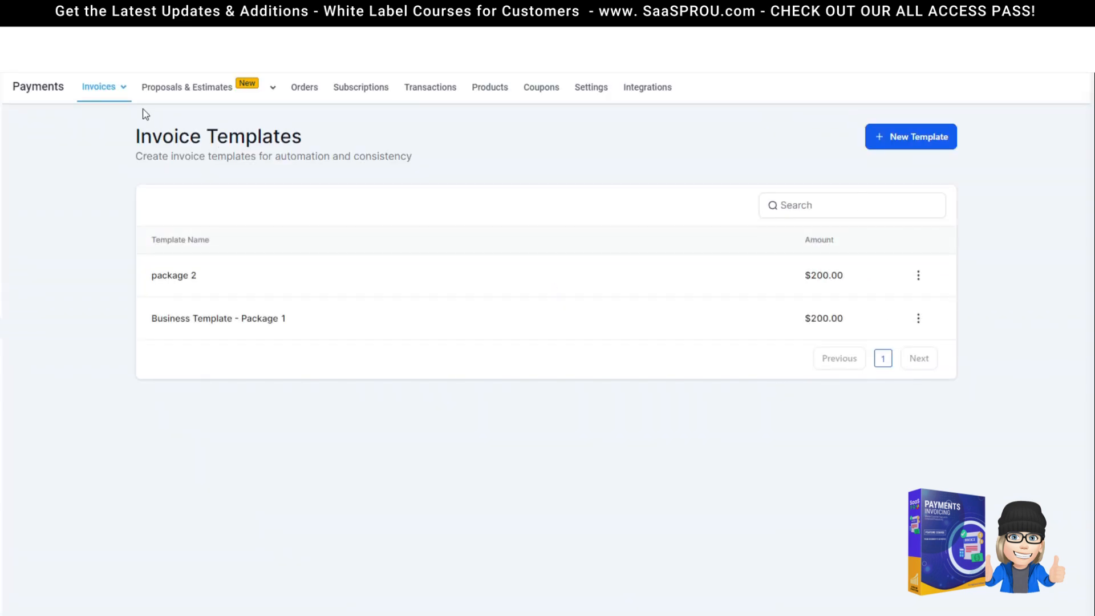
# Open Business Template - Package 1 for recurring use and examine its frequency settings and title
pyautogui.click(919, 318)
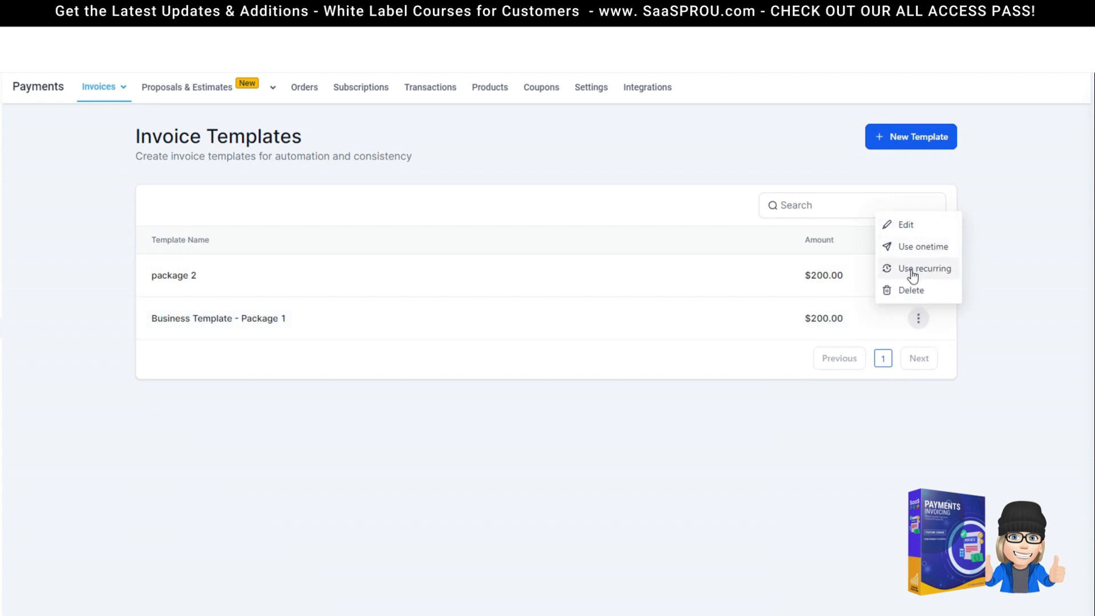
pyautogui.click(872, 287)
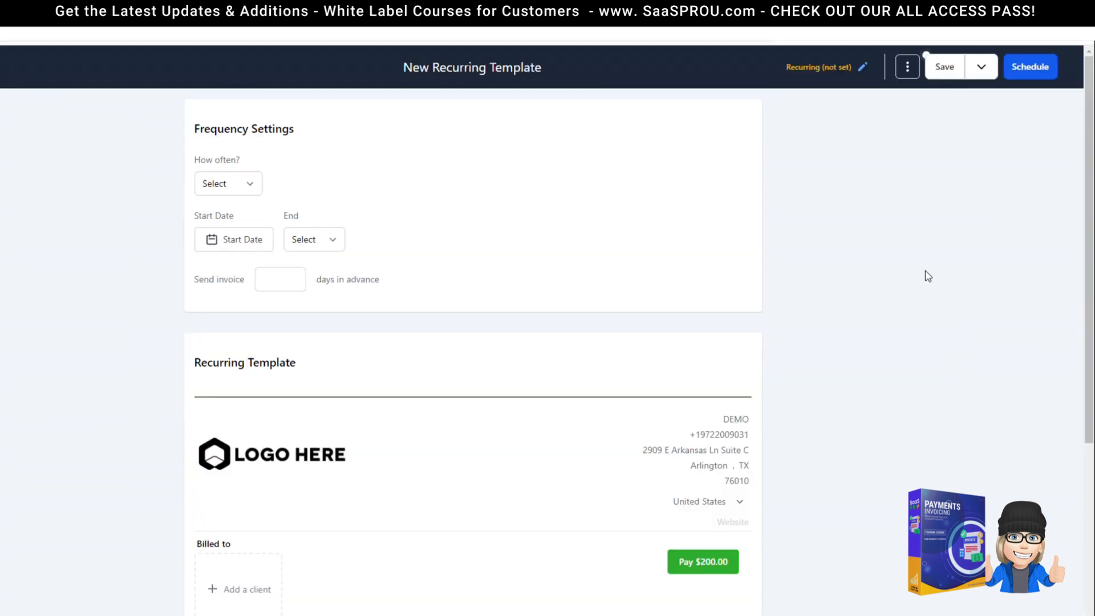
pyautogui.click(448, 69)
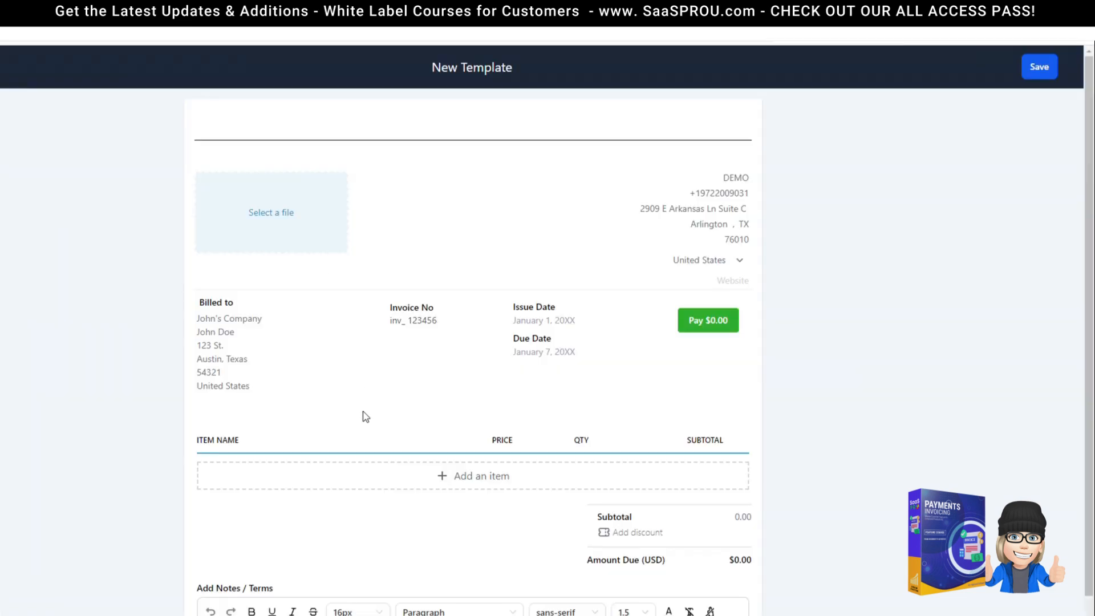
# Add PRODUCT 1 with the MONTHLY price as a line item of the new invoice template
pyautogui.scroll(-1, 365, 416)
pyautogui.click(366, 416)
pyautogui.click(373, 312)
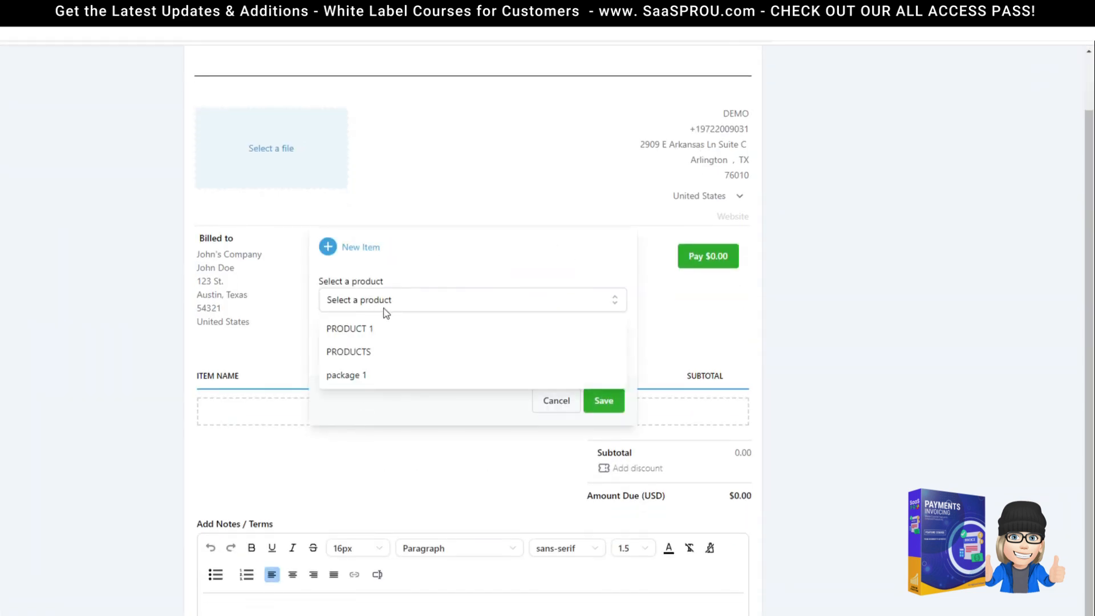
pyautogui.click(380, 332)
pyautogui.click(369, 349)
pyautogui.click(366, 379)
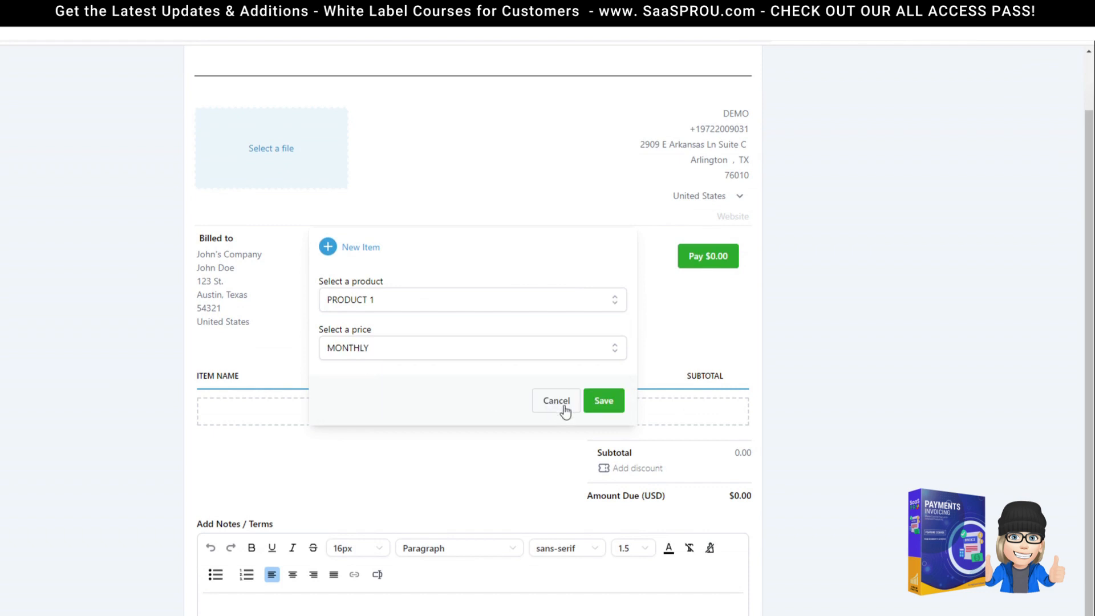
pyautogui.click(604, 401)
# Name the new invoice template "recurring template for monthly plan" and save it
pyautogui.click(474, 67)
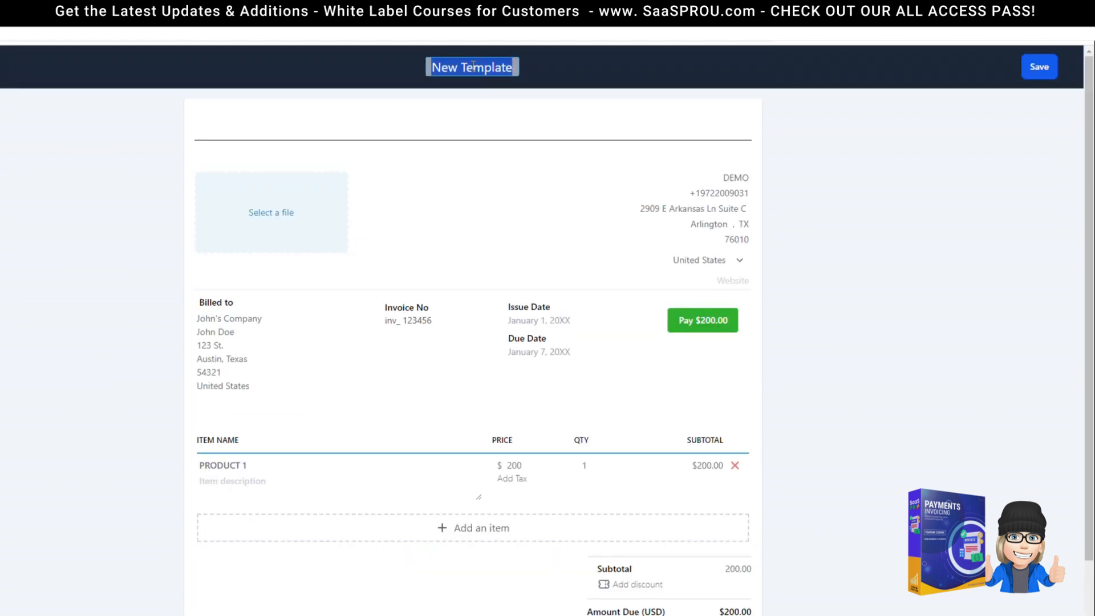
pyautogui.write('recurring template fo')
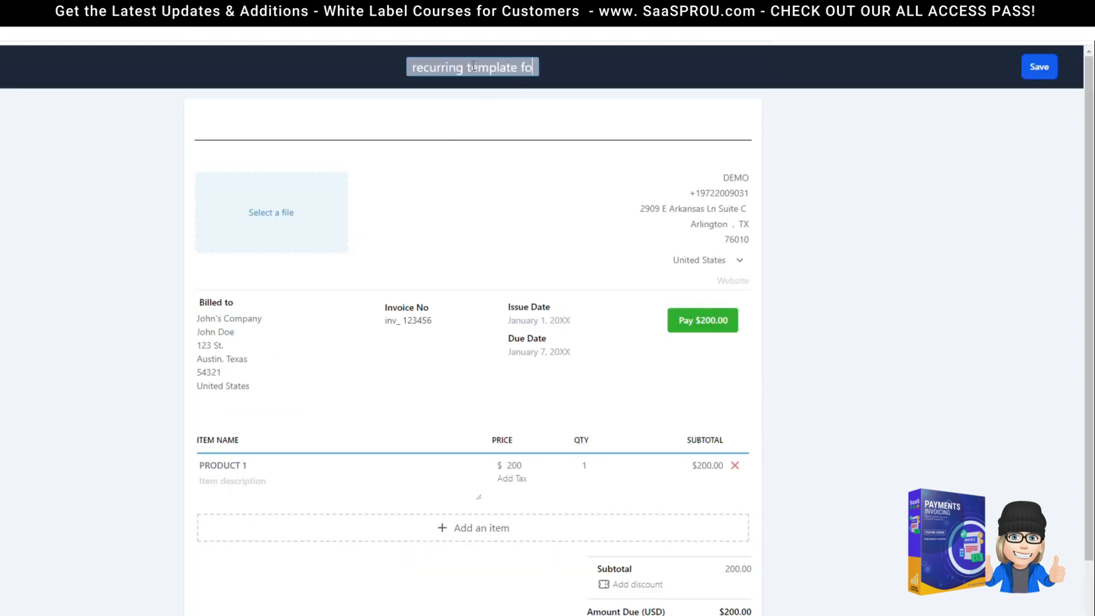
pyautogui.write('r monthly plan')
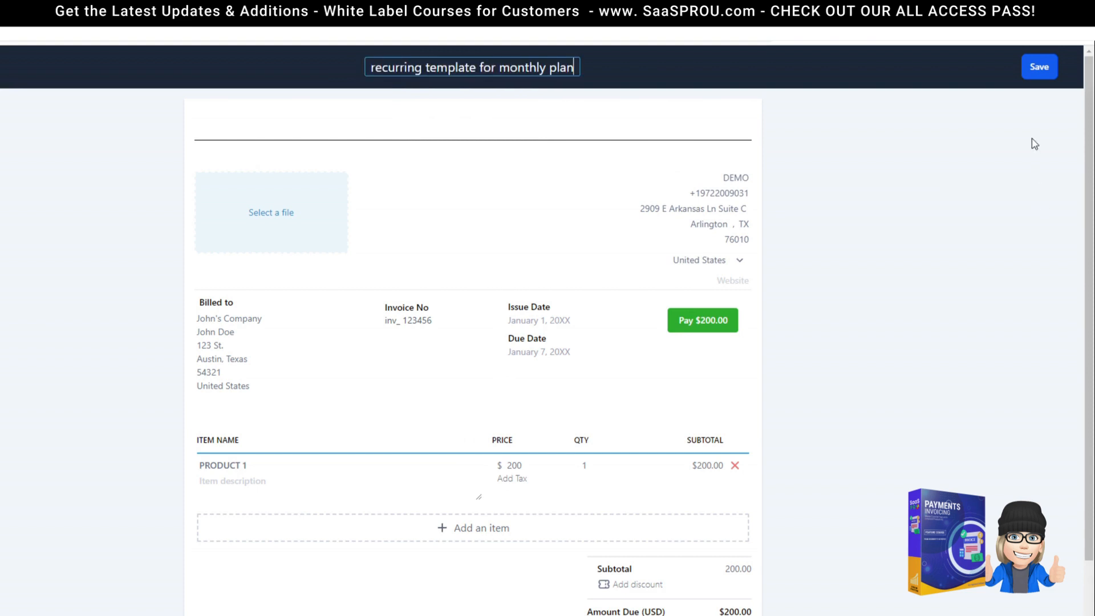
pyautogui.click(1042, 76)
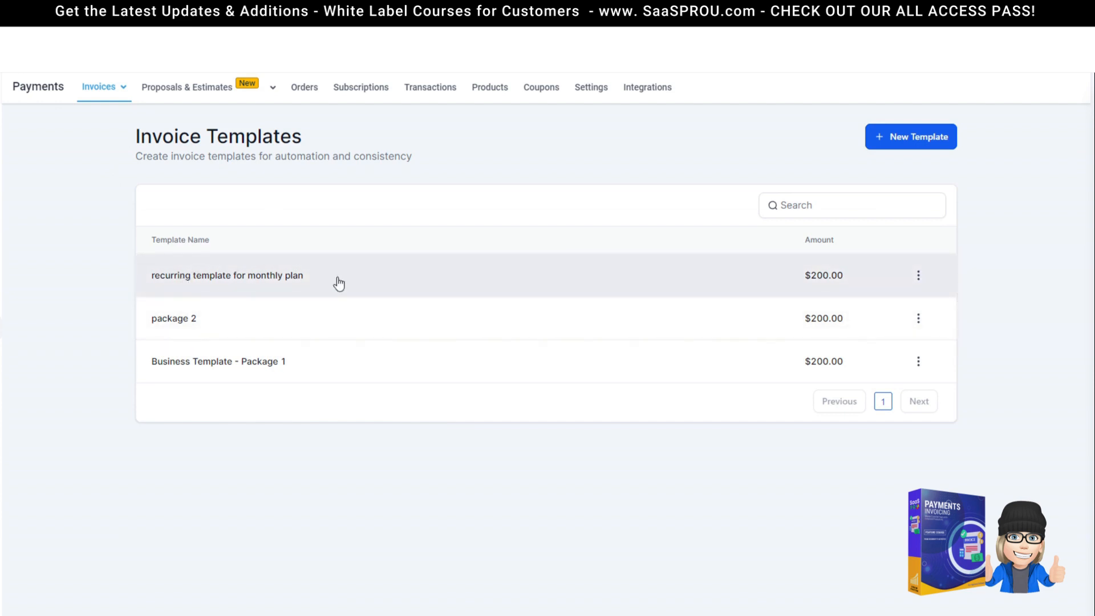
# Open "recurring template for monthly plan" for recurring use, review its frequency settings and line item, and return to the invoice templates
pyautogui.click(918, 276)
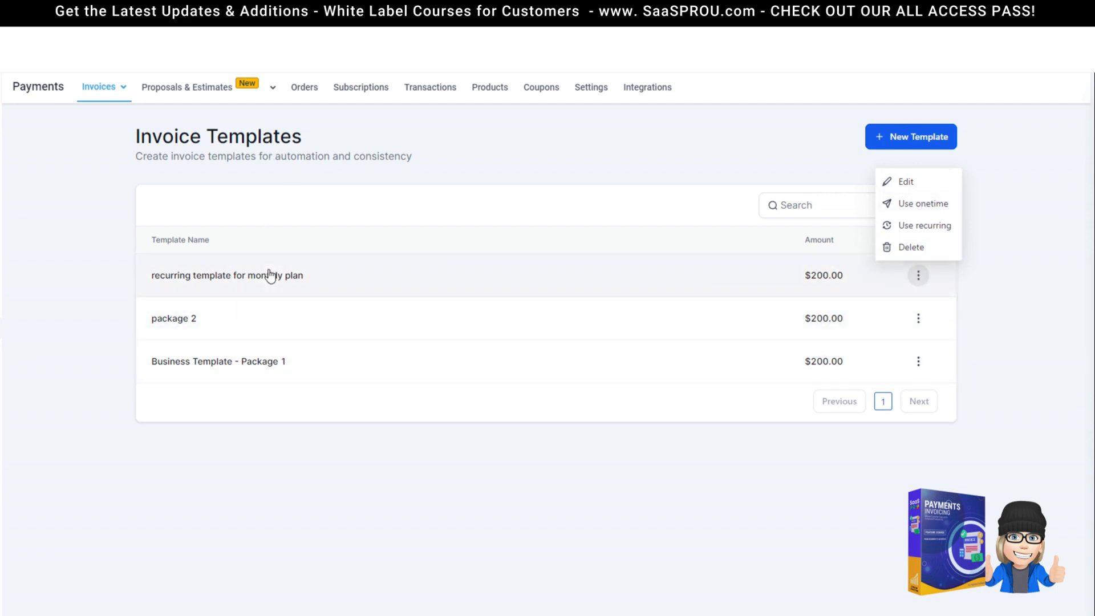
pyautogui.click(932, 228)
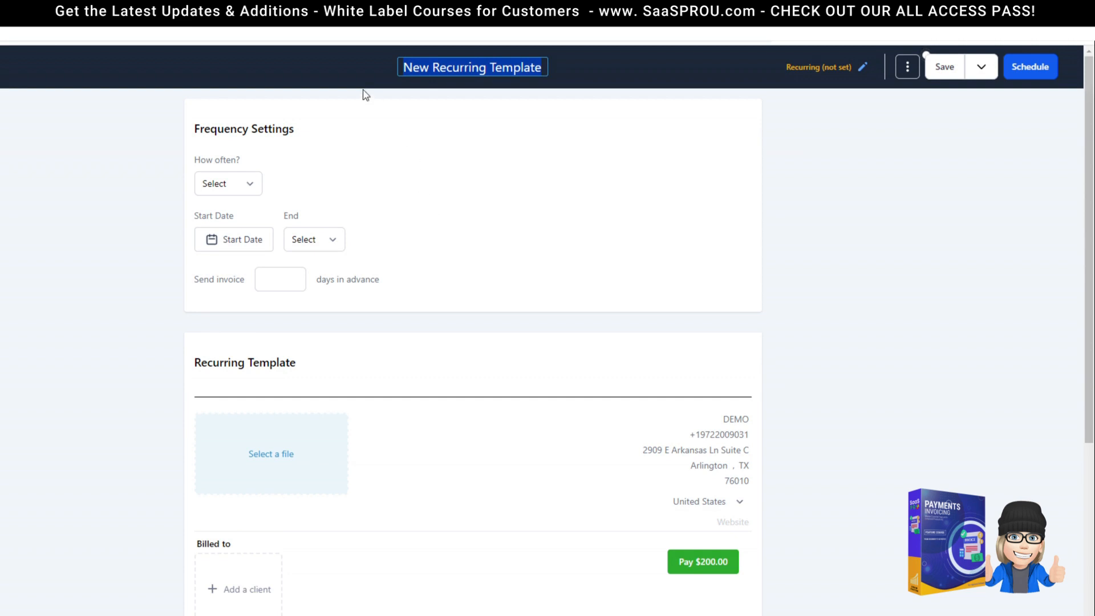
pyautogui.scroll(-7, 434, 444)
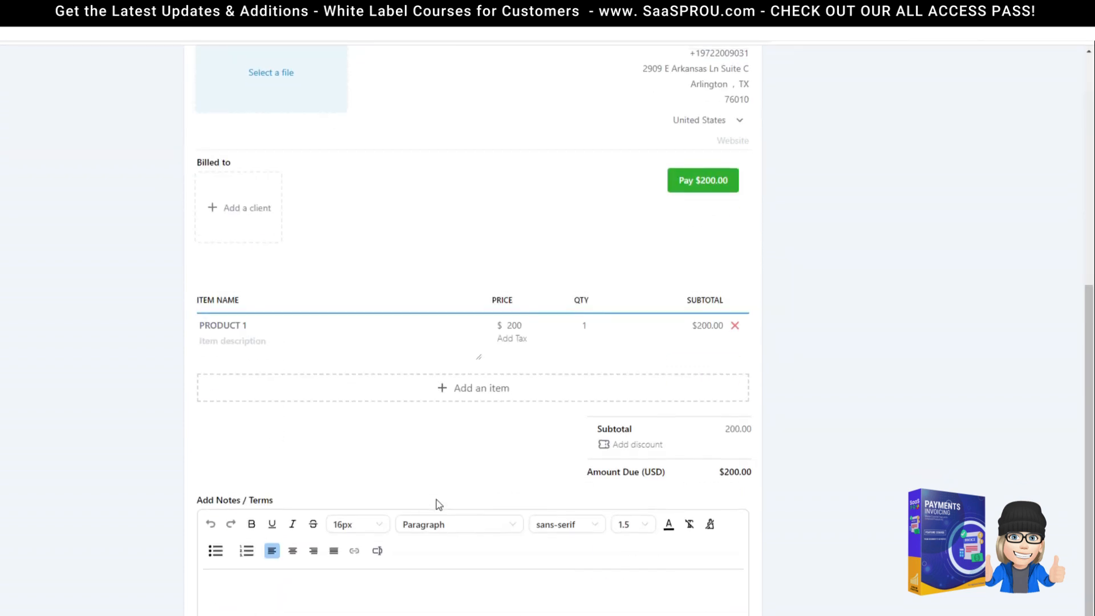
pyautogui.scroll(6, 440, 504)
pyautogui.scroll(2, 557, 291)
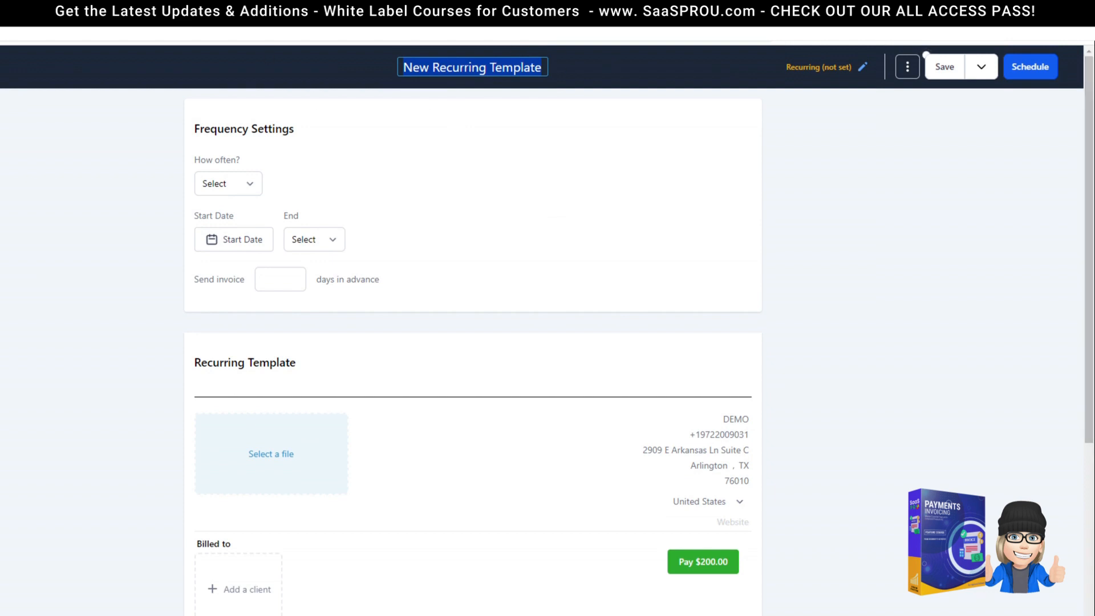
pyautogui.hotkey('alt', 'Left')
pyautogui.click(539, 108)
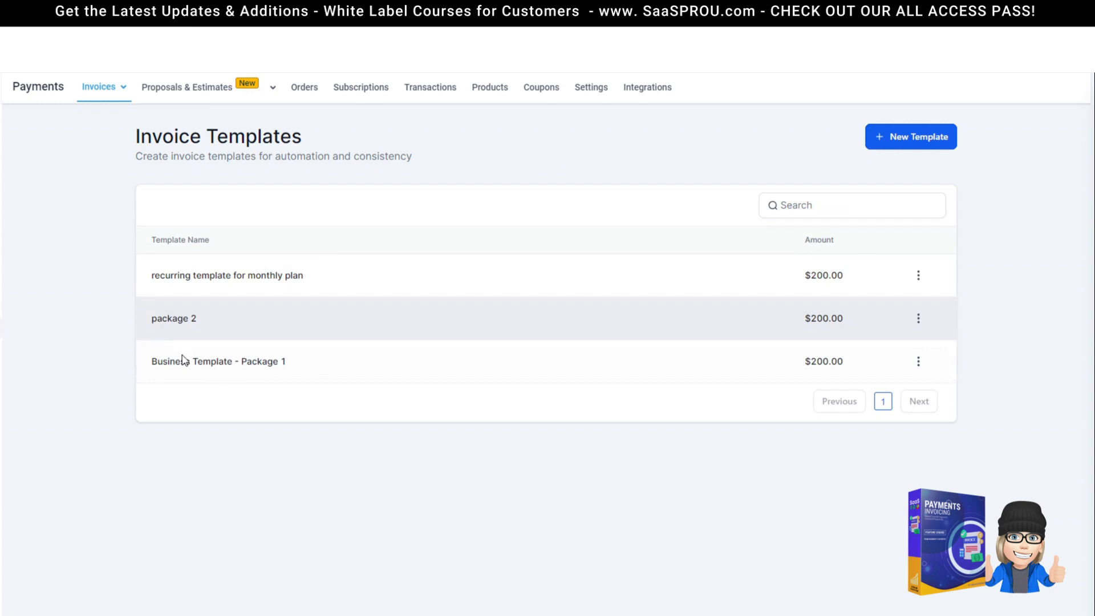
# Open Business Template - Package 1 for one-time use, examine the resulting invoice, and return to the invoice templates
pyautogui.click(917, 363)
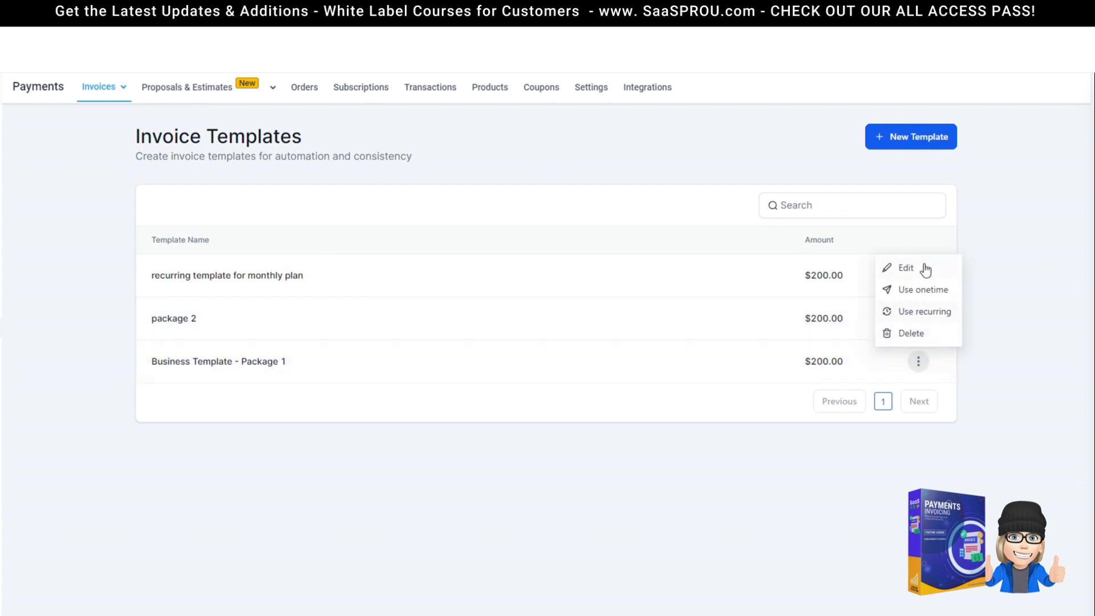
pyautogui.click(929, 292)
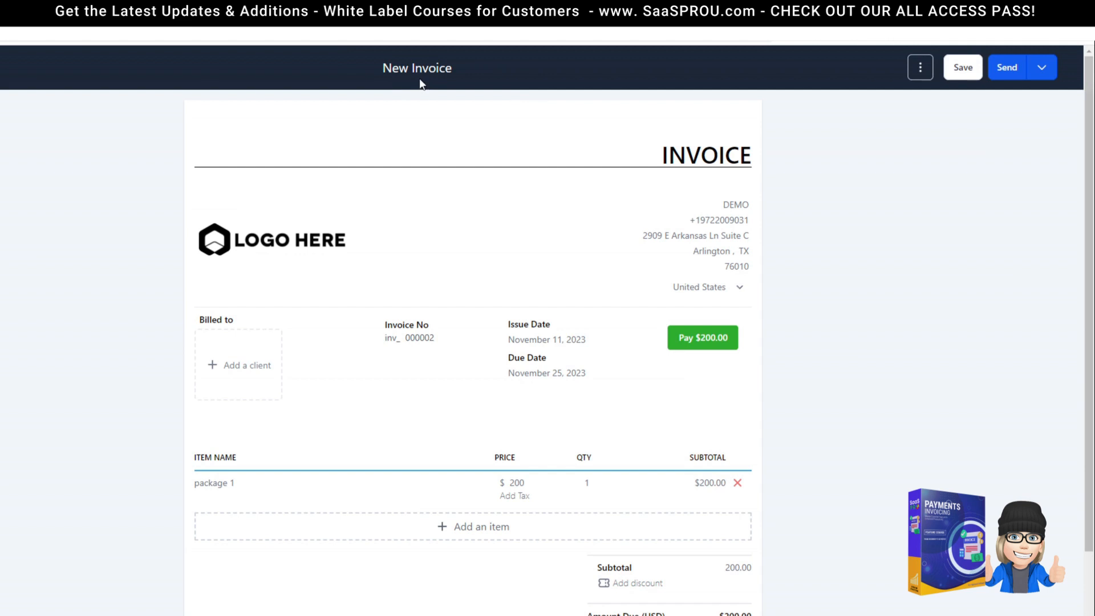
pyautogui.doubleClick(432, 67)
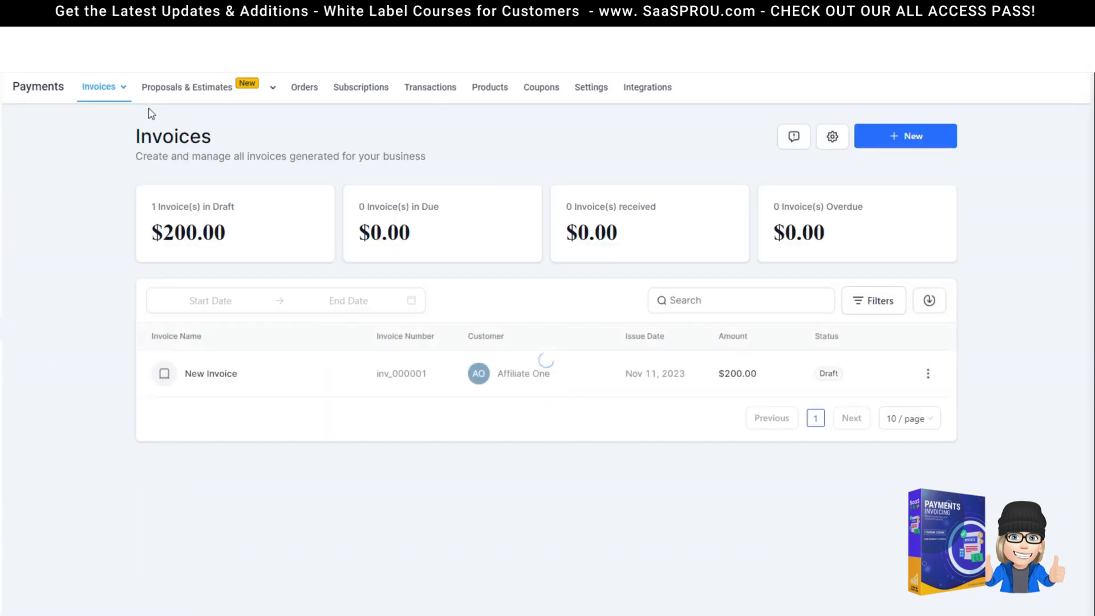
pyautogui.moveTo(78, 122)
pyautogui.click(69, 164)
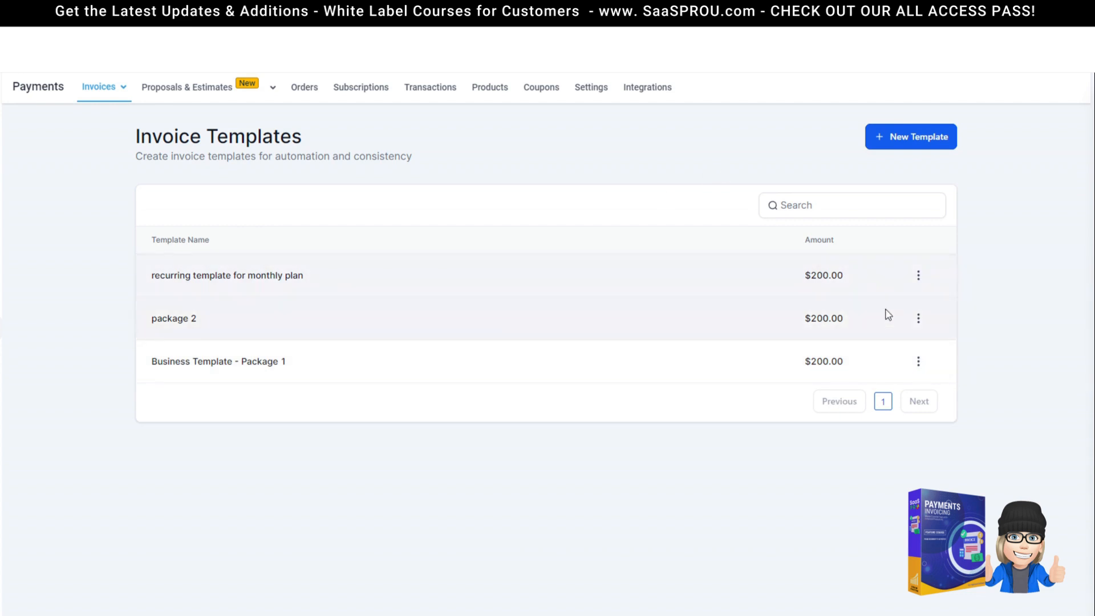
# View all invoices and the recurring templates with their options for creating new items, and return to the invoice templates
pyautogui.click(44, 117)
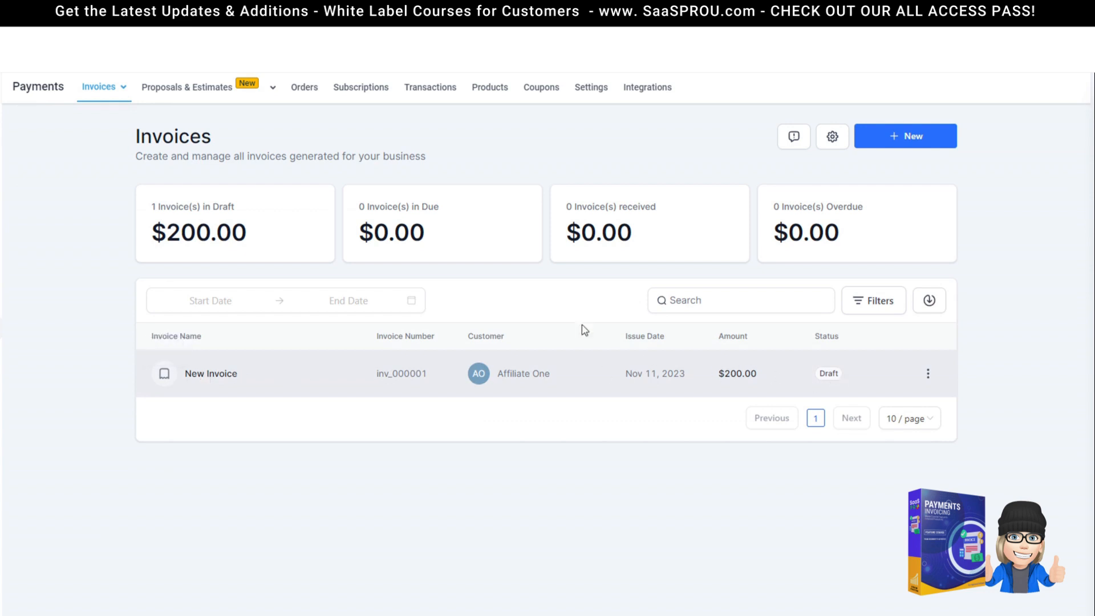
pyautogui.moveTo(101, 91)
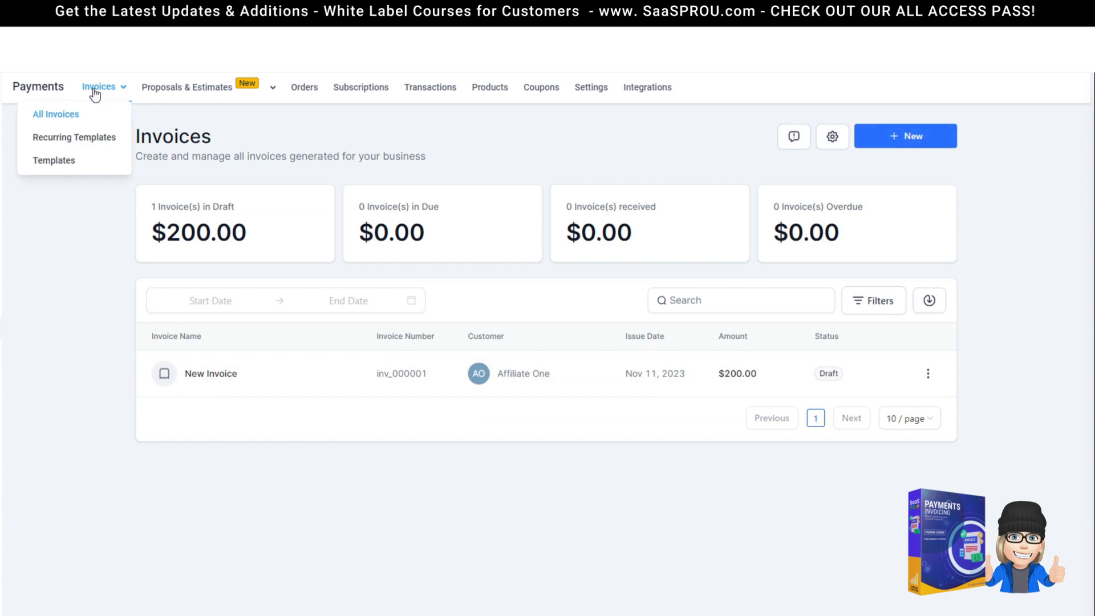
pyautogui.click(66, 143)
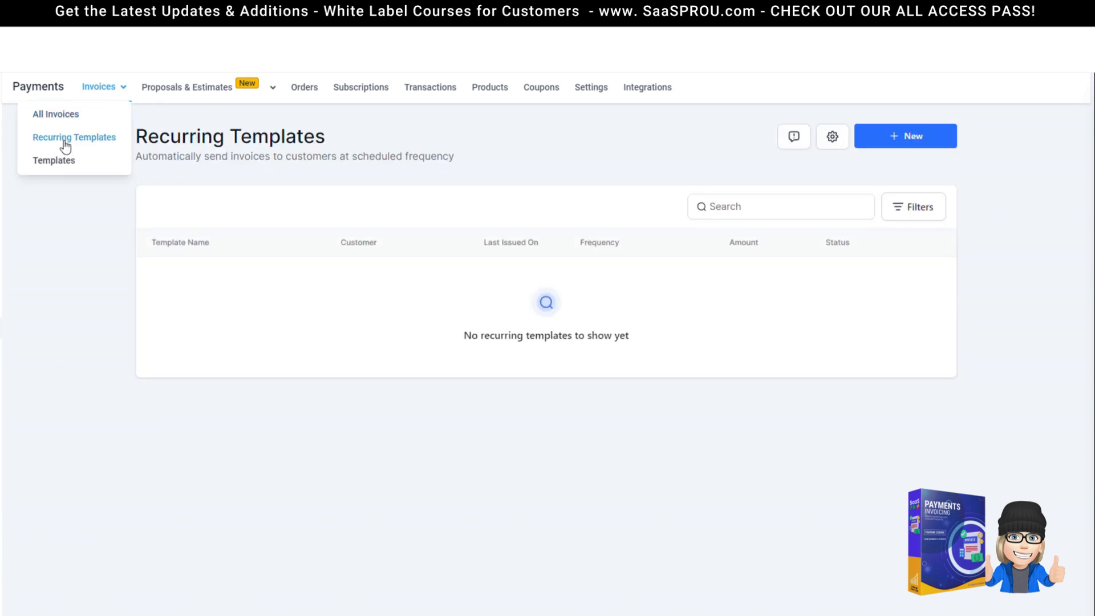
pyautogui.click(919, 143)
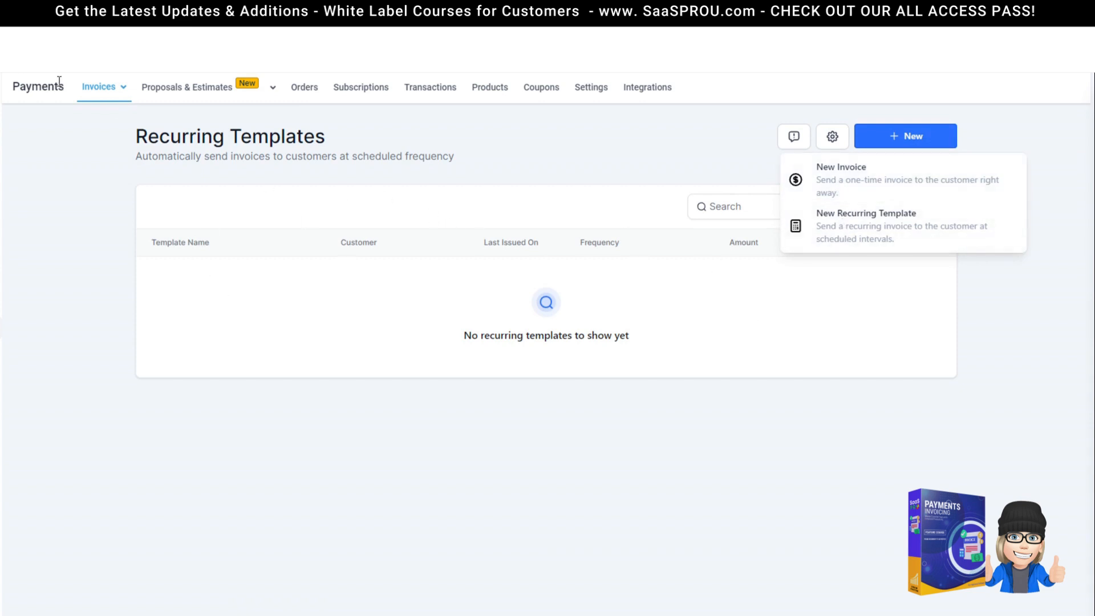
pyautogui.moveTo(99, 87)
pyautogui.click(52, 161)
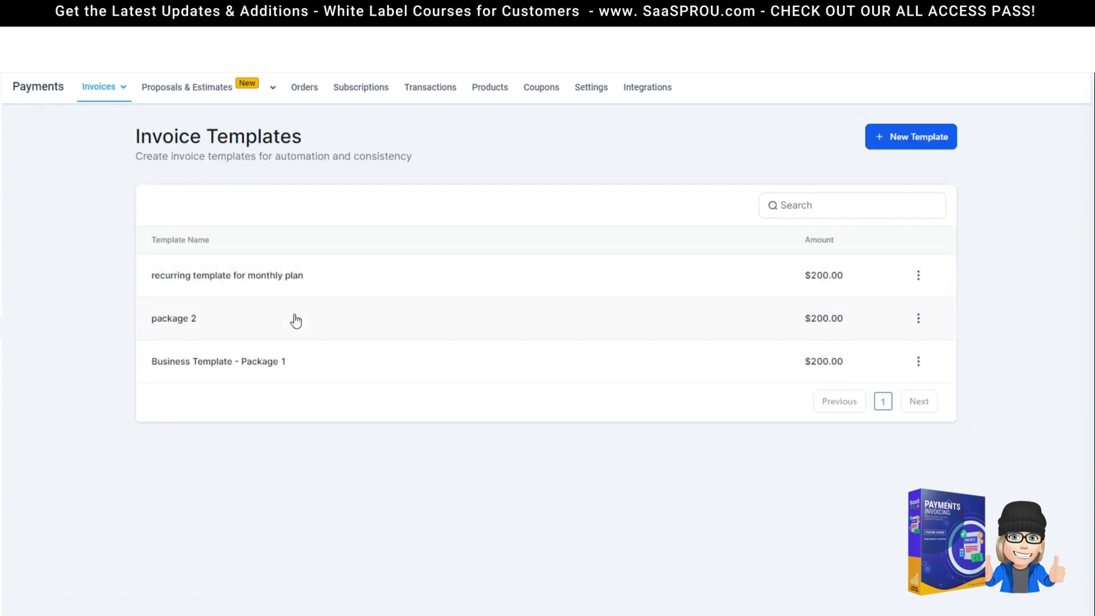
# Open Business Template - Package 1 for recurring use and set a monthly frequency starting November 12, 2023
pyautogui.click(918, 362)
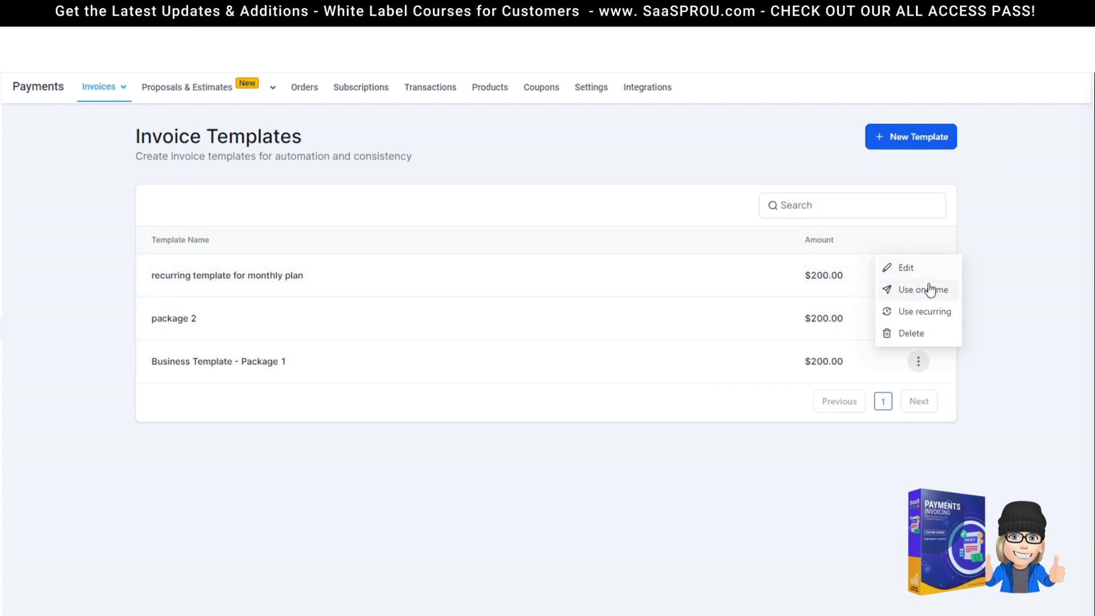
pyautogui.click(924, 311)
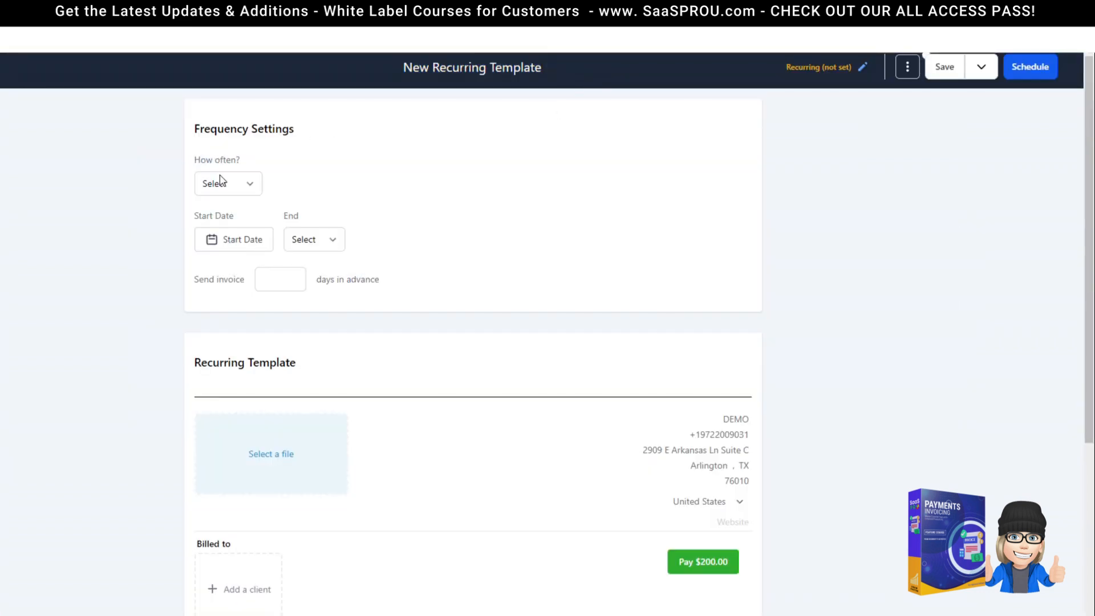
pyautogui.moveTo(199, 131); pyautogui.dragTo(298, 129)
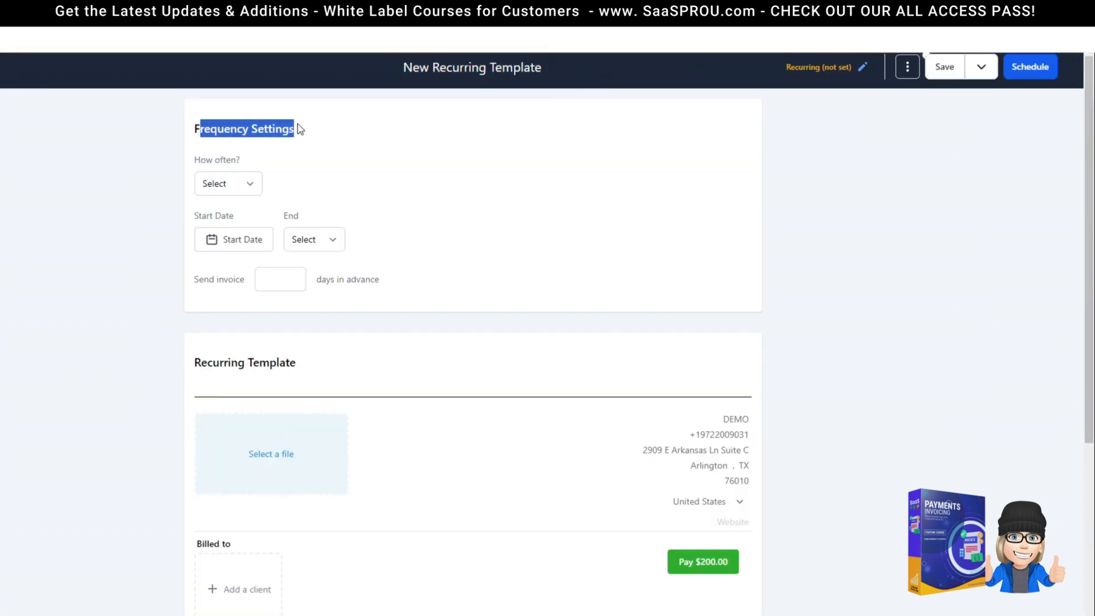
pyautogui.click(236, 185)
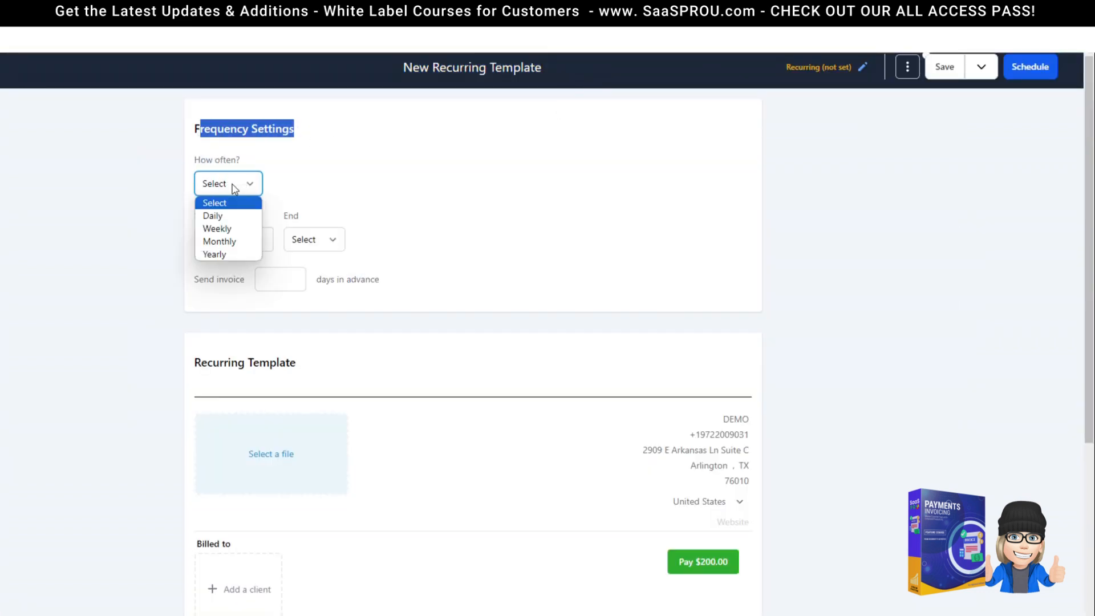
pyautogui.click(226, 242)
pyautogui.click(331, 188)
pyautogui.click(477, 196)
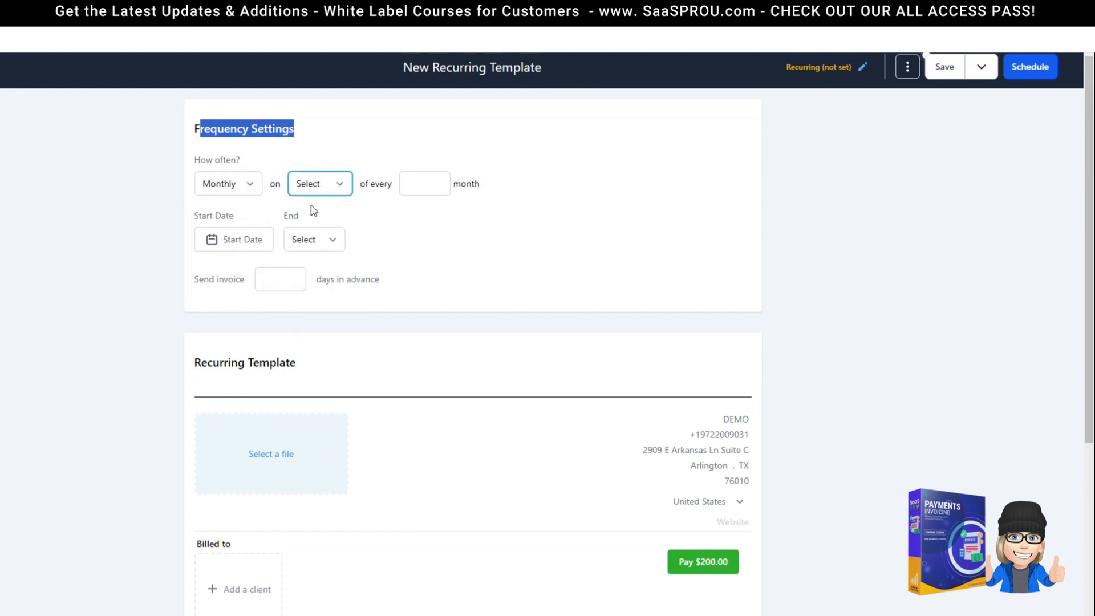
pyautogui.click(224, 239)
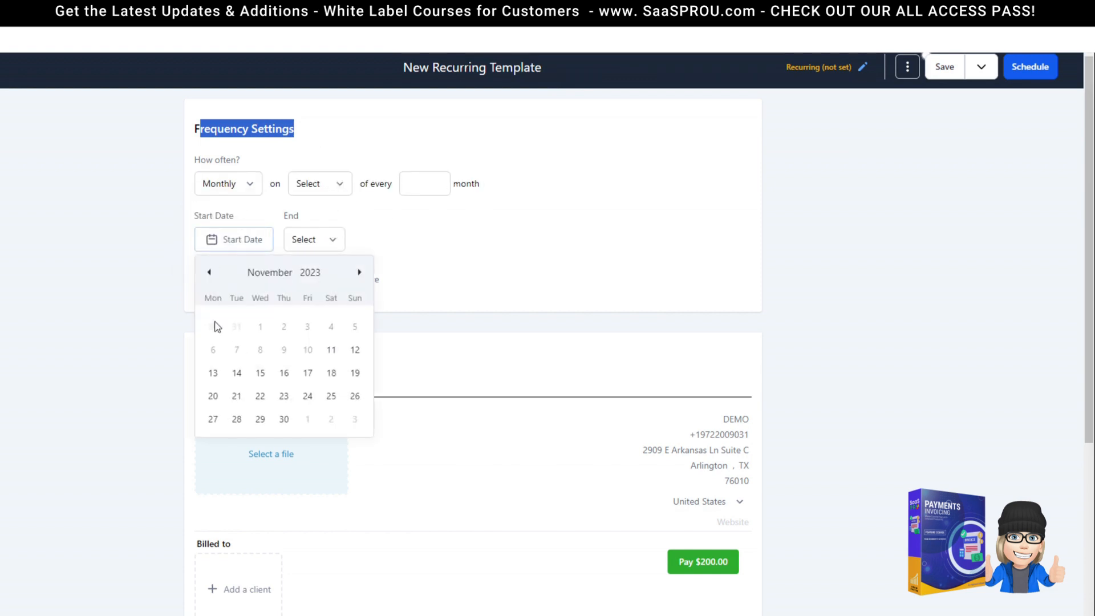
pyautogui.click(355, 350)
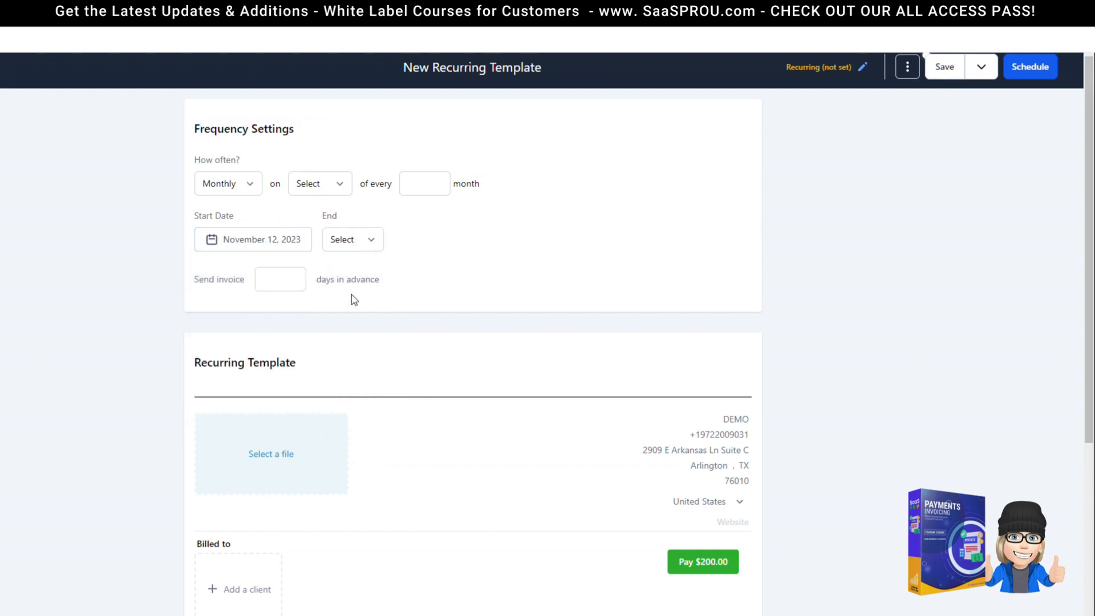
# Add the black demo logo from the media library to the recurring template and try to save it
pyautogui.scroll(-5, 469, 469)
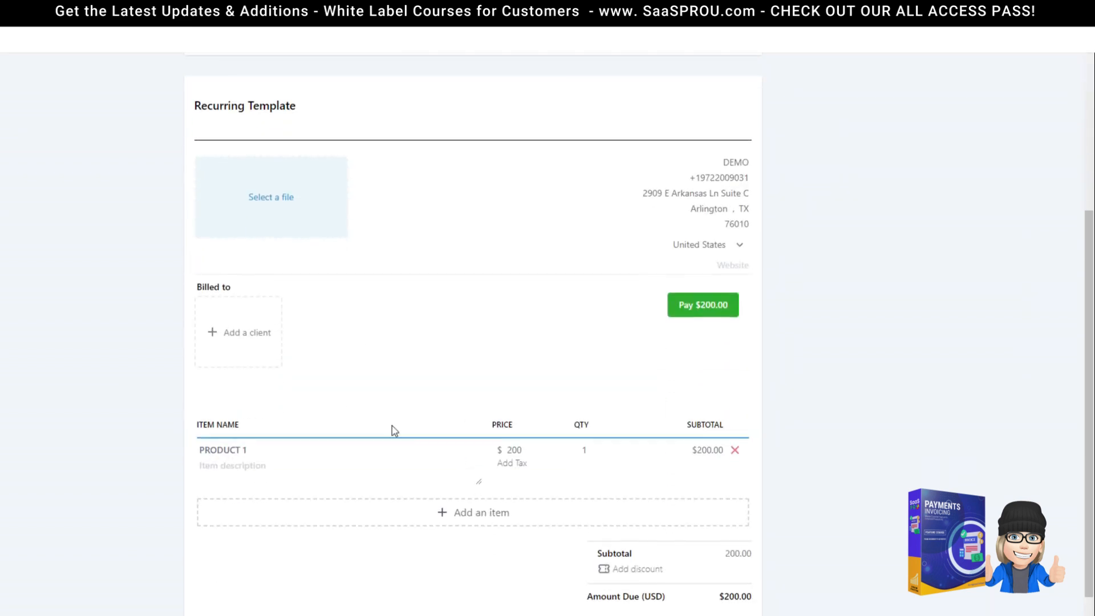
pyautogui.click(264, 200)
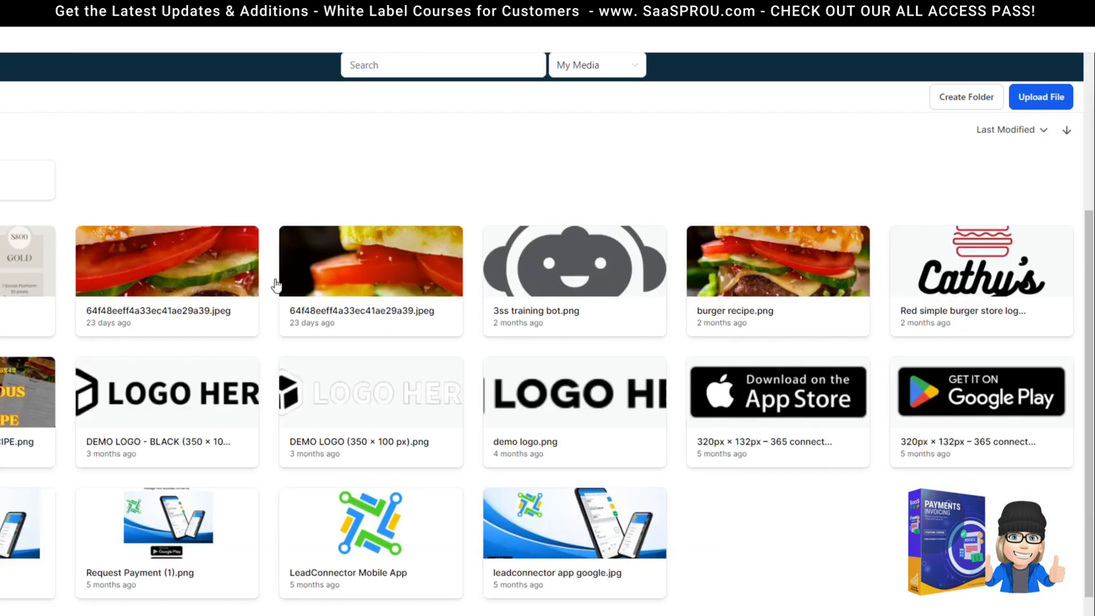
pyautogui.click(183, 383)
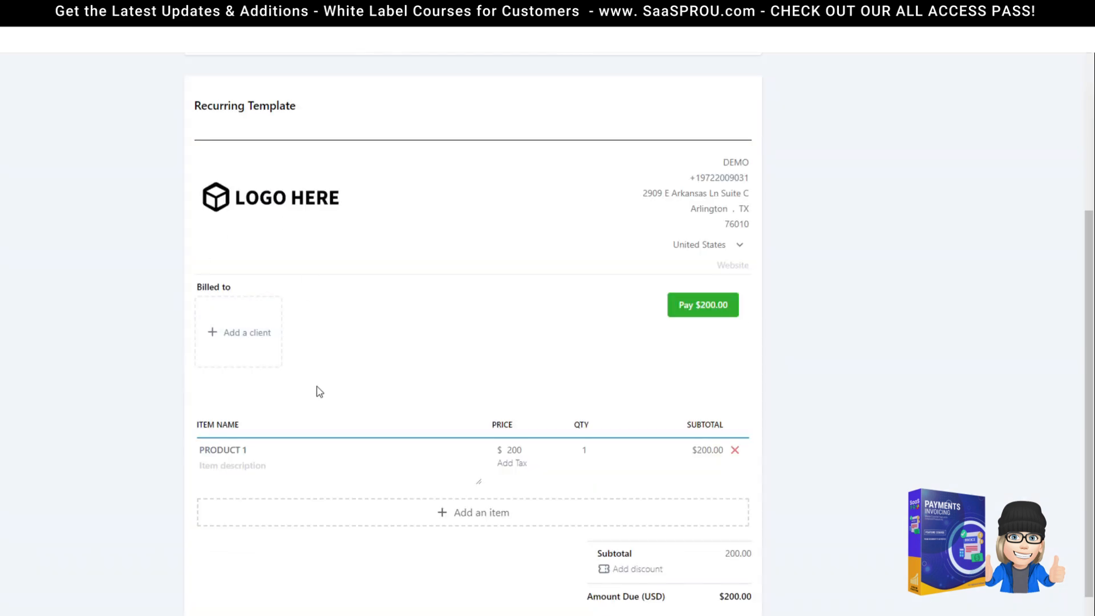
pyautogui.scroll(-3, 319, 391)
pyautogui.scroll(7, 257, 227)
pyautogui.click(943, 68)
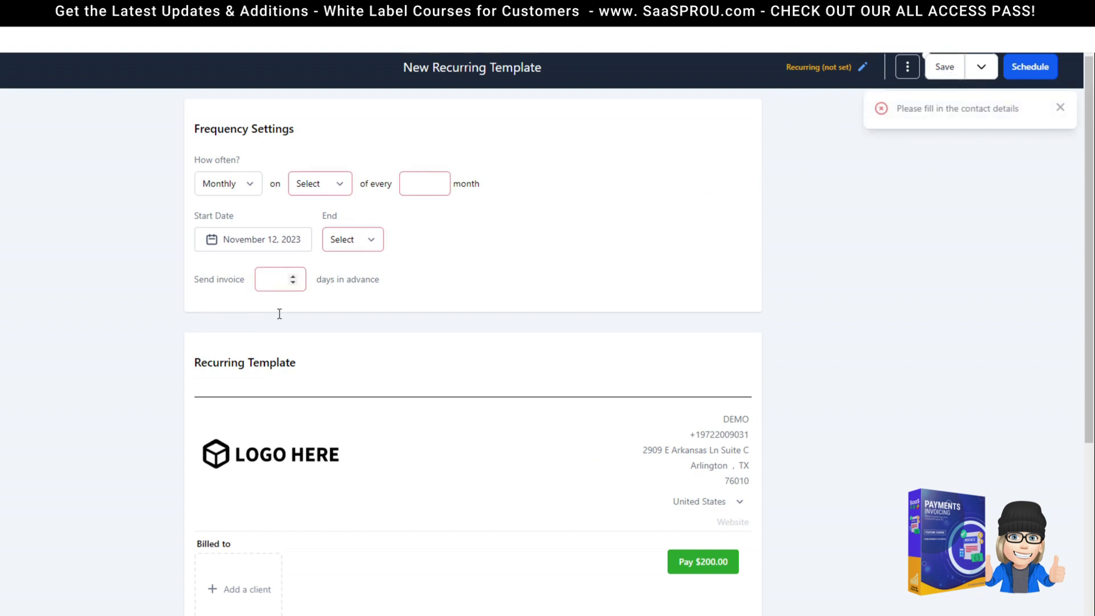
# Schedule the recurring invoice on the 12th of every 1 month with no end date, sent 5 days in advance
pyautogui.click(332, 185)
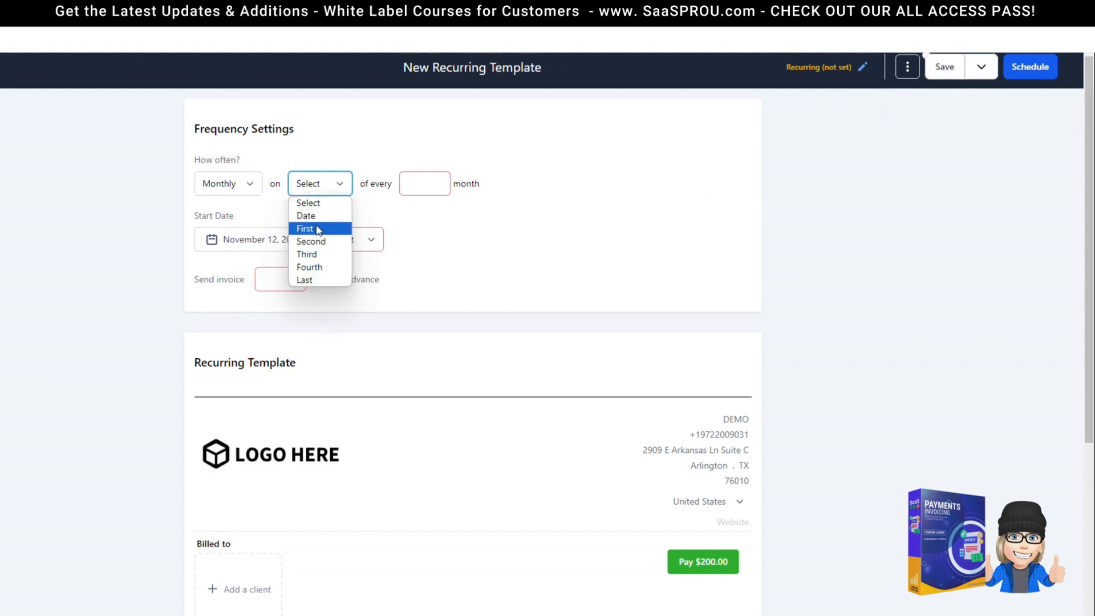
pyautogui.click(306, 216)
pyautogui.click(400, 184)
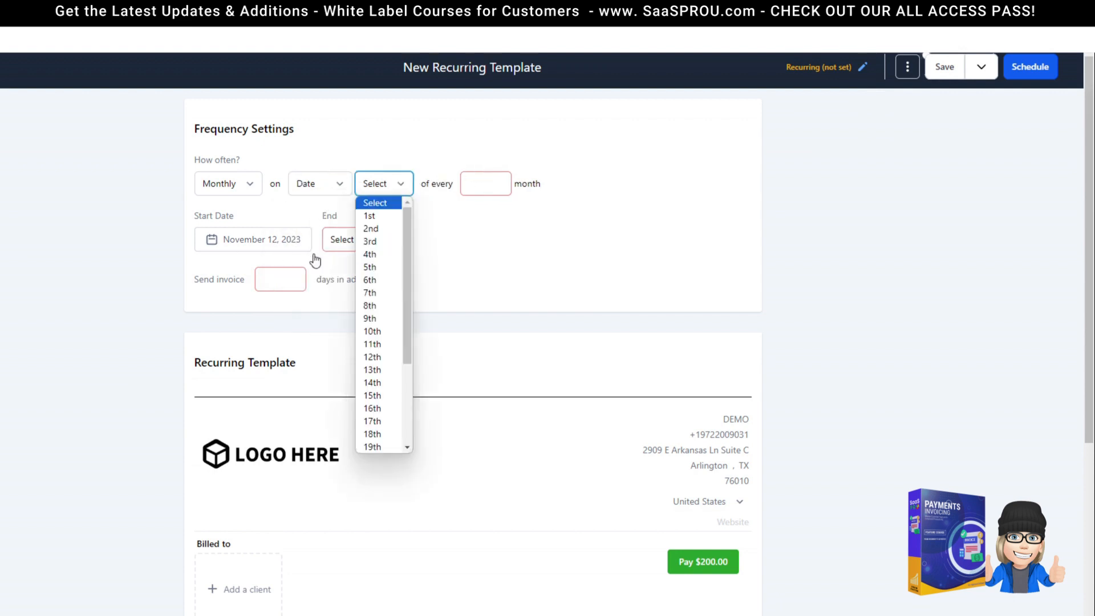
pyautogui.click(376, 358)
pyautogui.click(498, 180)
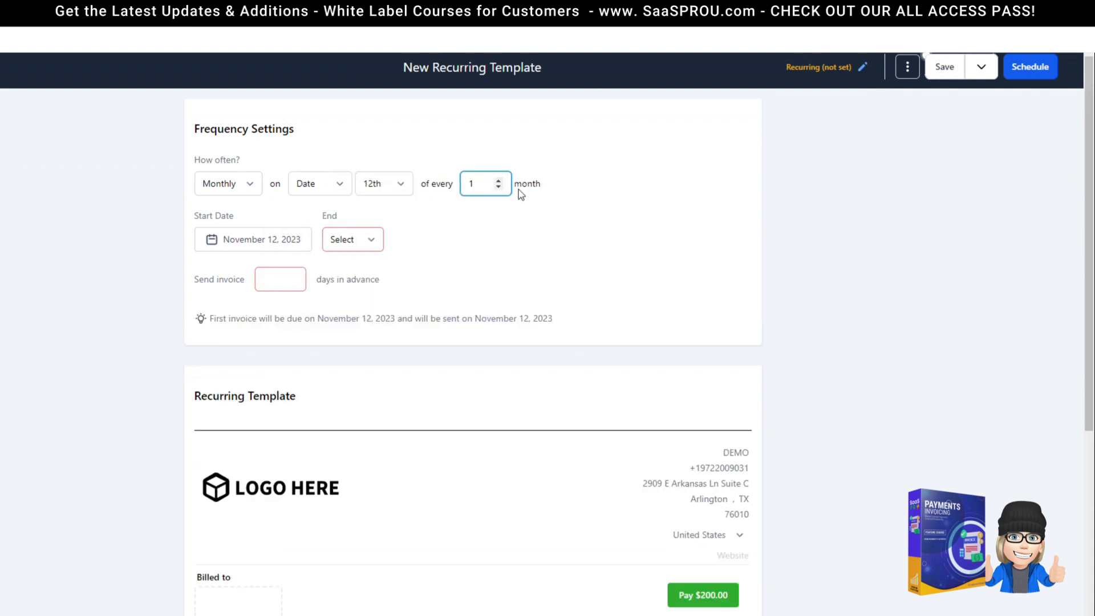
pyautogui.click(354, 238)
pyautogui.click(345, 268)
pyautogui.click(296, 269)
pyautogui.write('5')
pyautogui.click(463, 294)
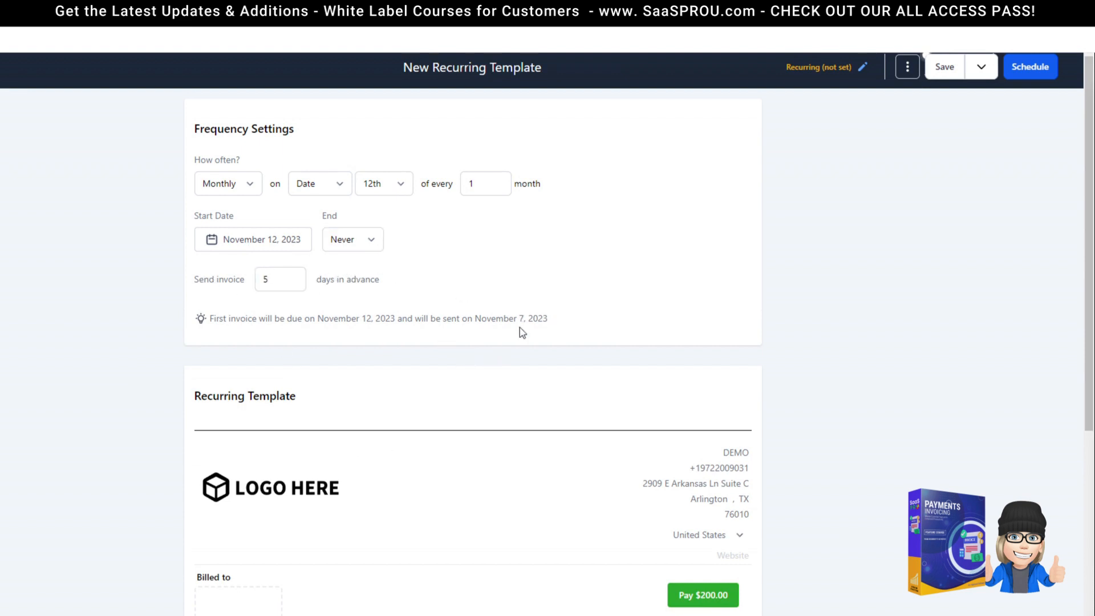
# Review the recurring template's contents and try to save it without a client
pyautogui.scroll(-7, 491, 447)
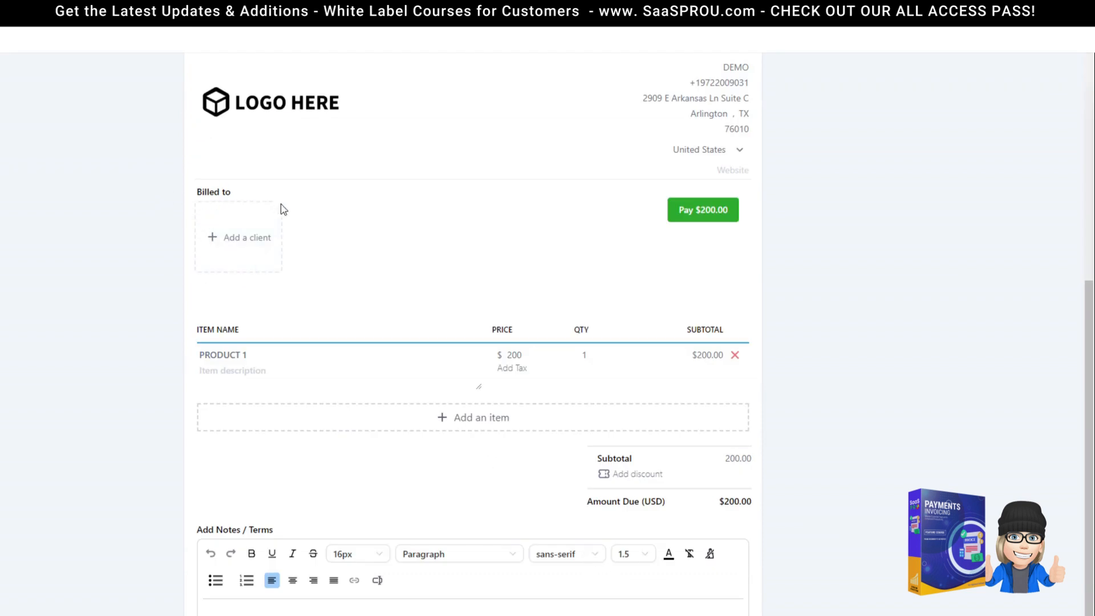
pyautogui.scroll(7, 271, 306)
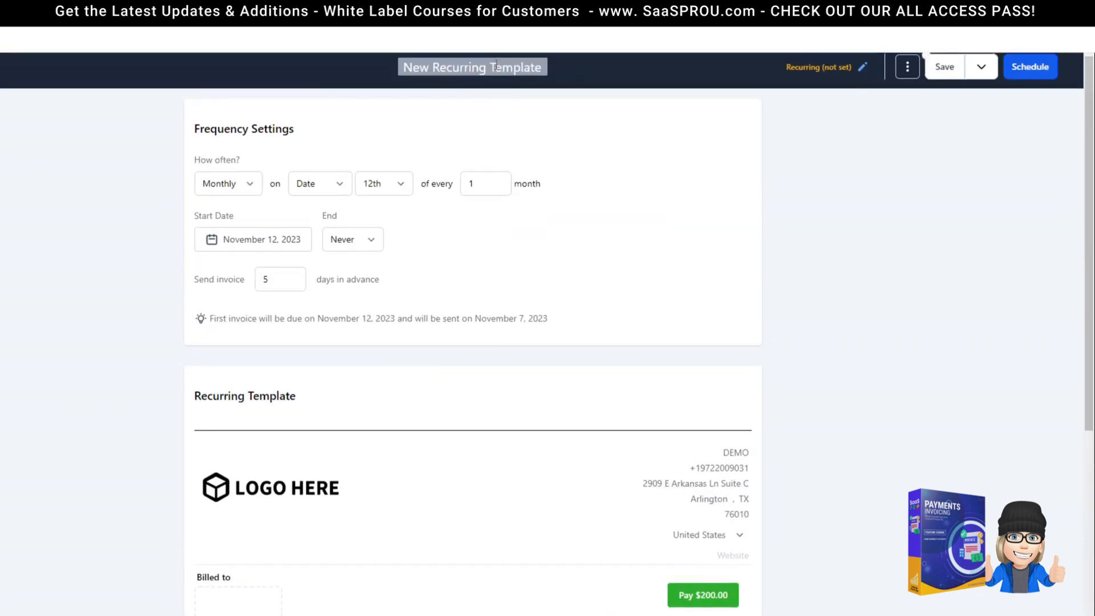
pyautogui.scroll(-6, 368, 489)
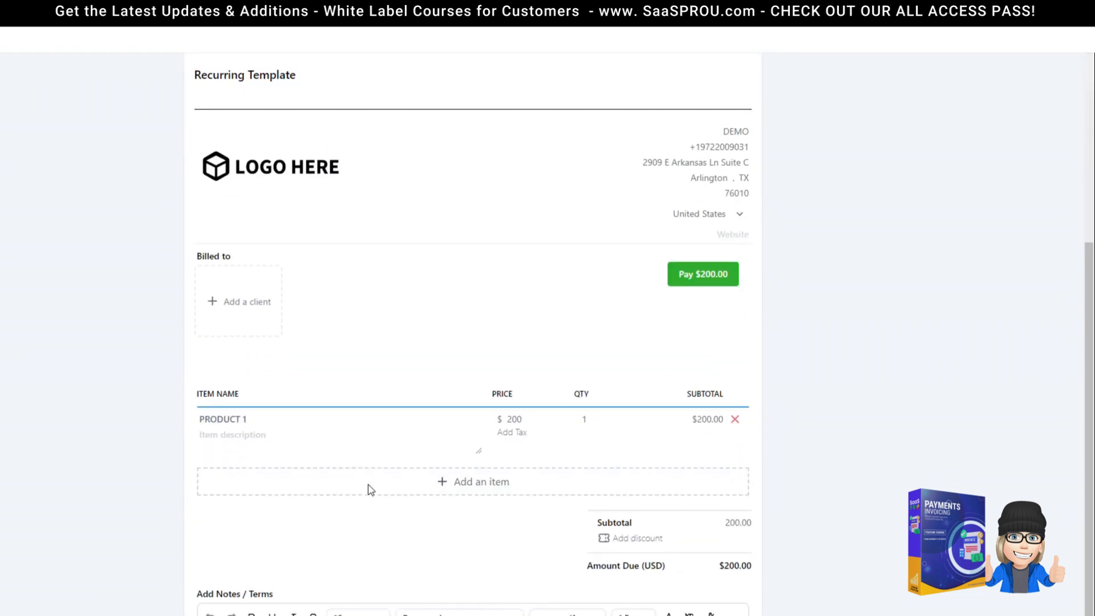
pyautogui.scroll(6, 228, 281)
pyautogui.click(941, 69)
pyautogui.click(944, 74)
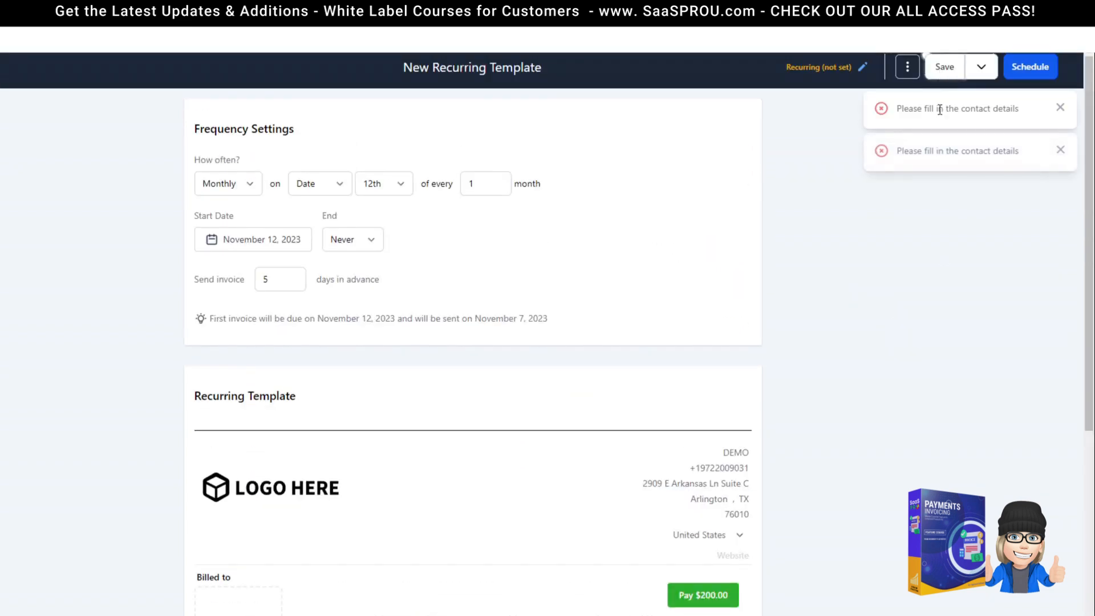
pyautogui.click(1061, 108)
# Add the affiliate contact as the billed client, save the recurring template and close its editor
pyautogui.scroll(-6, 386, 490)
pyautogui.scroll(-1, 386, 490)
pyautogui.click(233, 239)
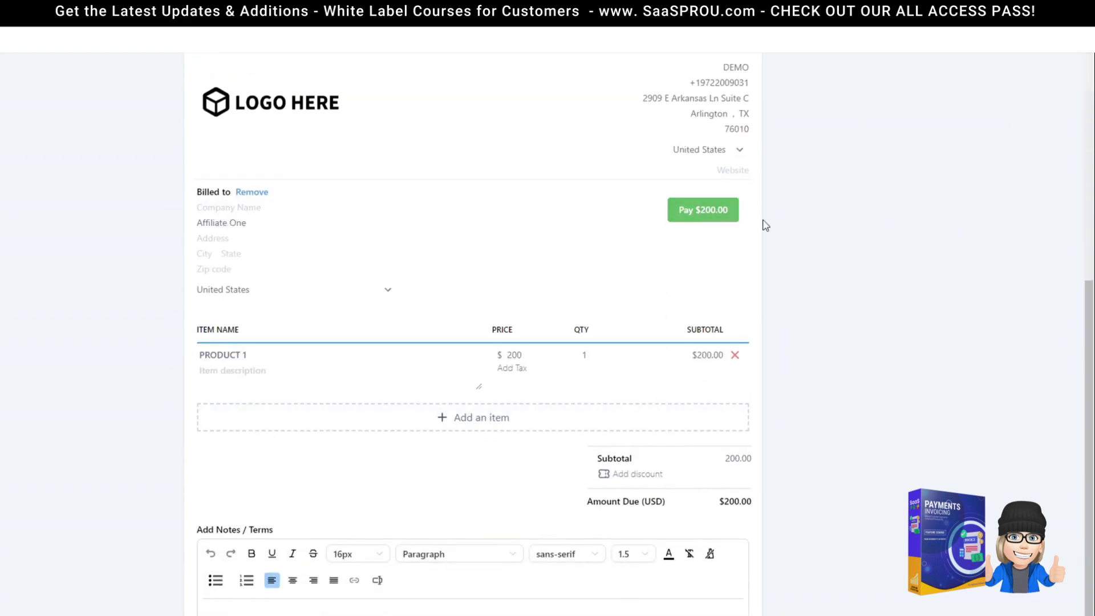
pyautogui.scroll(-1, 256, 368)
pyautogui.scroll(-1, 258, 368)
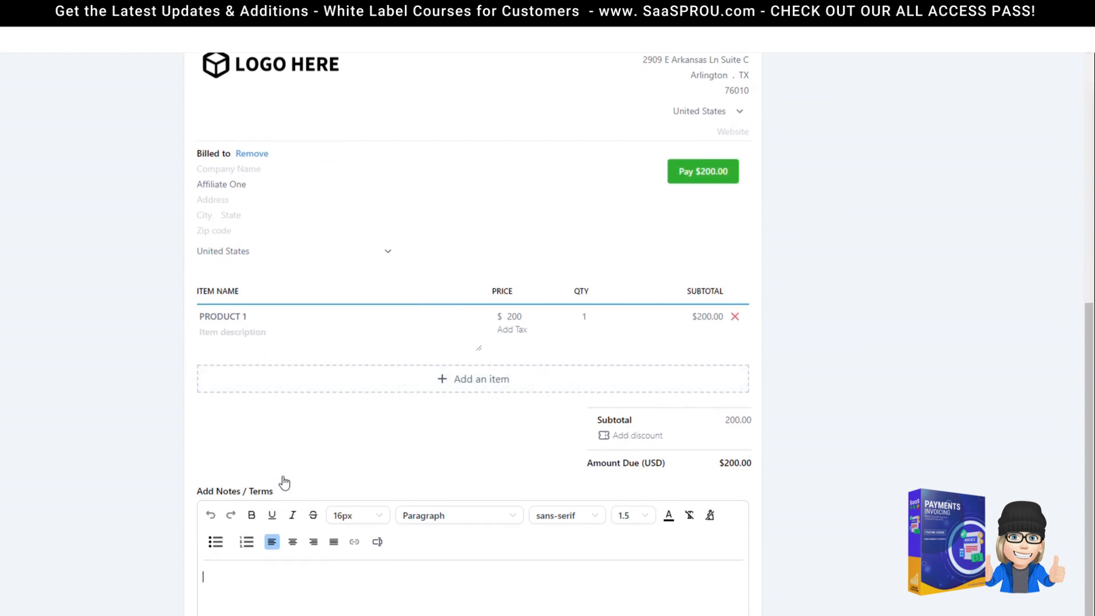
pyautogui.scroll(6, 745, 282)
pyautogui.scroll(1, 948, 208)
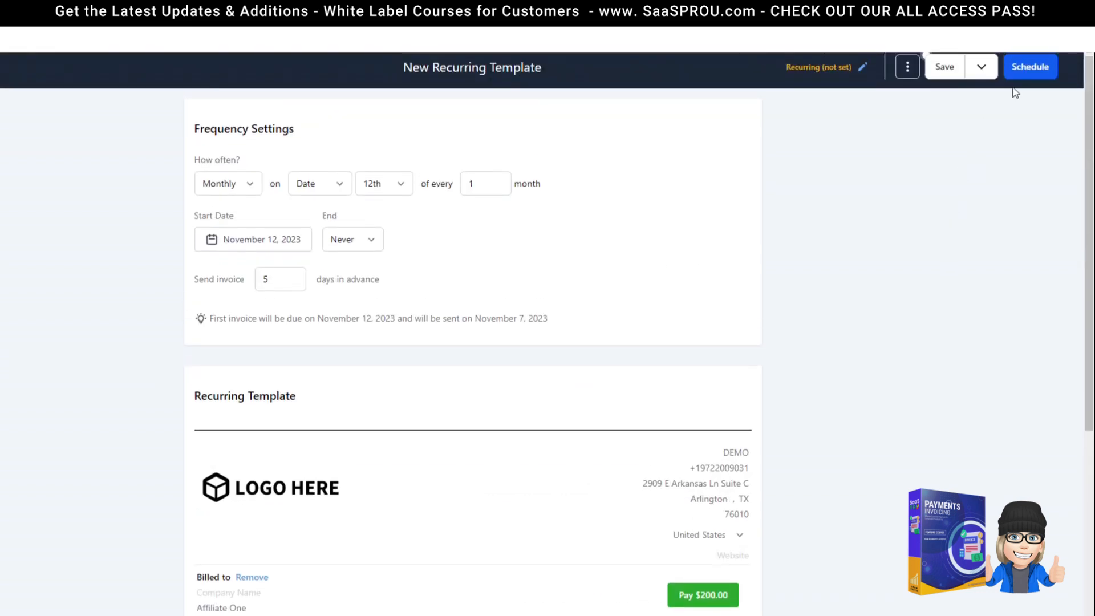
pyautogui.click(933, 68)
pyautogui.hotkey('ctrl', 'w')
pyautogui.click(540, 107)
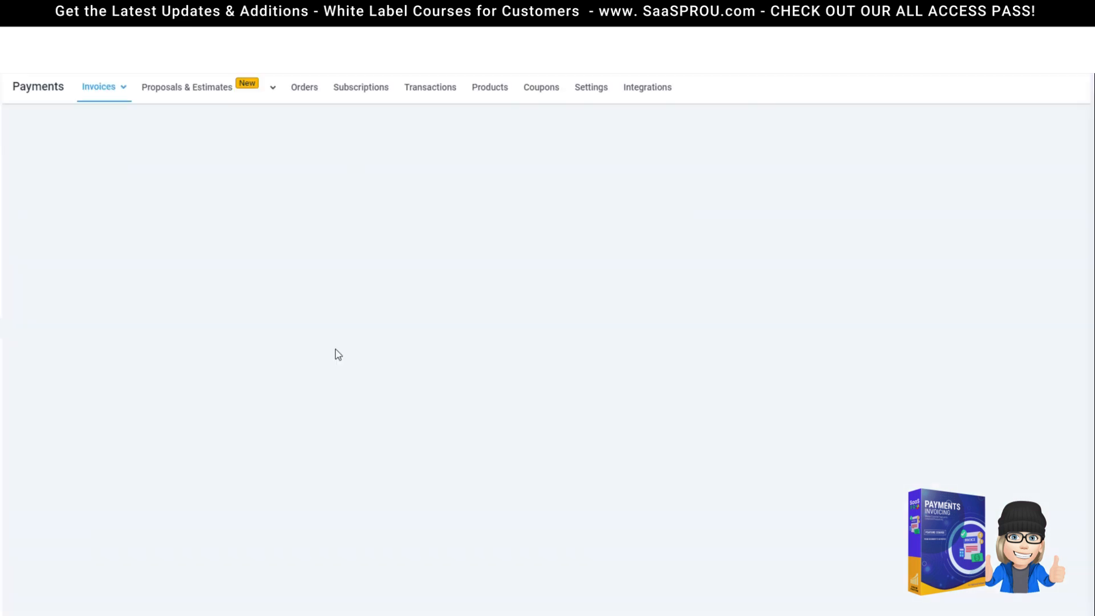
# Open a clone of New Recurring Template from the recurring templates and leave the copy without saving
pyautogui.moveTo(102, 88)
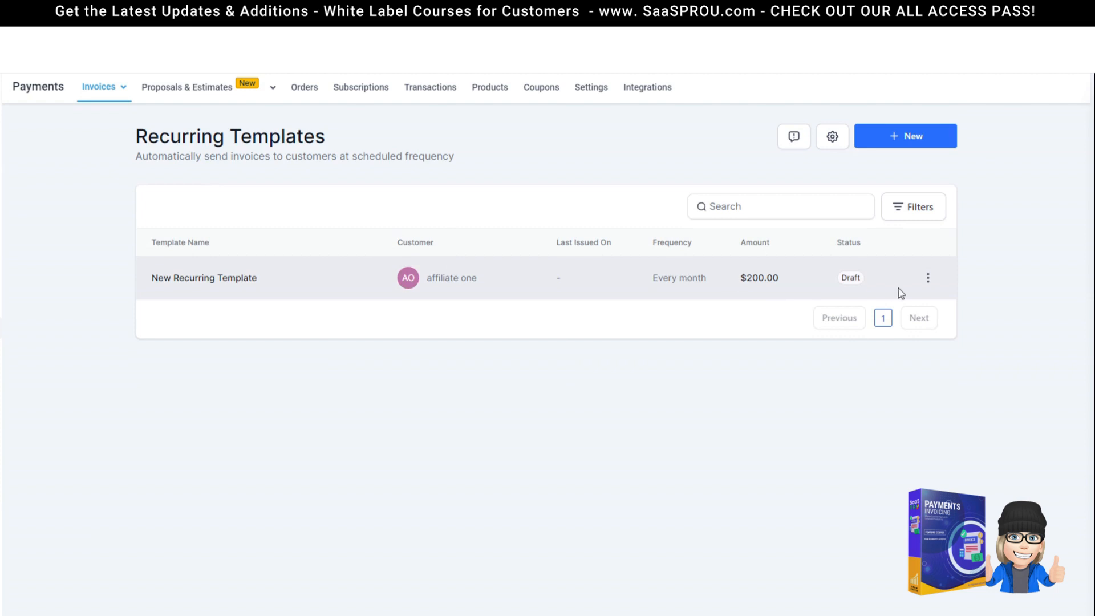
pyautogui.click(928, 278)
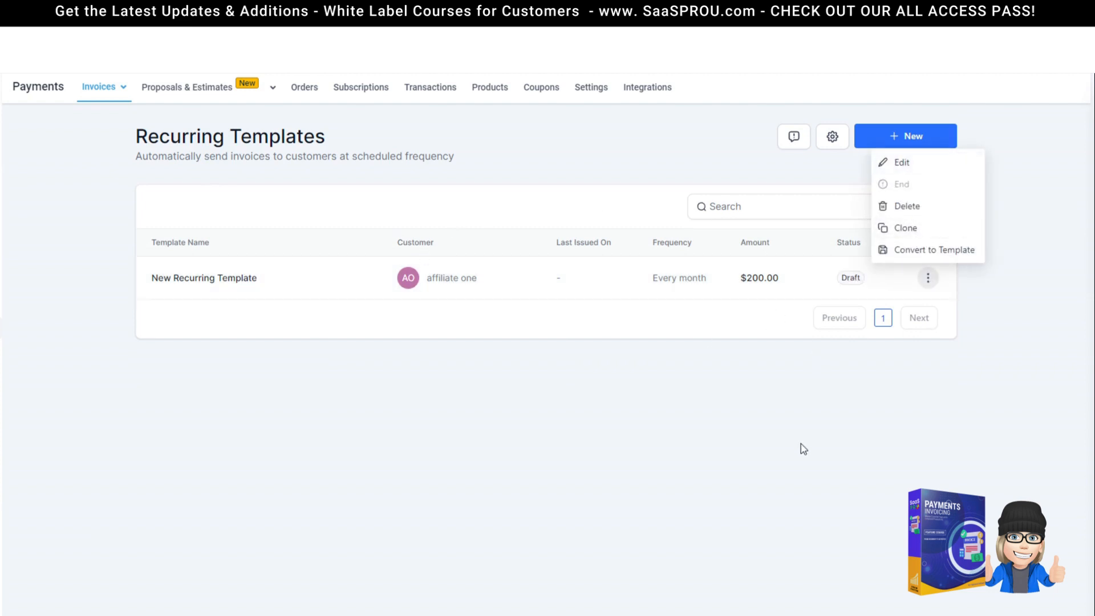
pyautogui.click(801, 444)
pyautogui.click(928, 280)
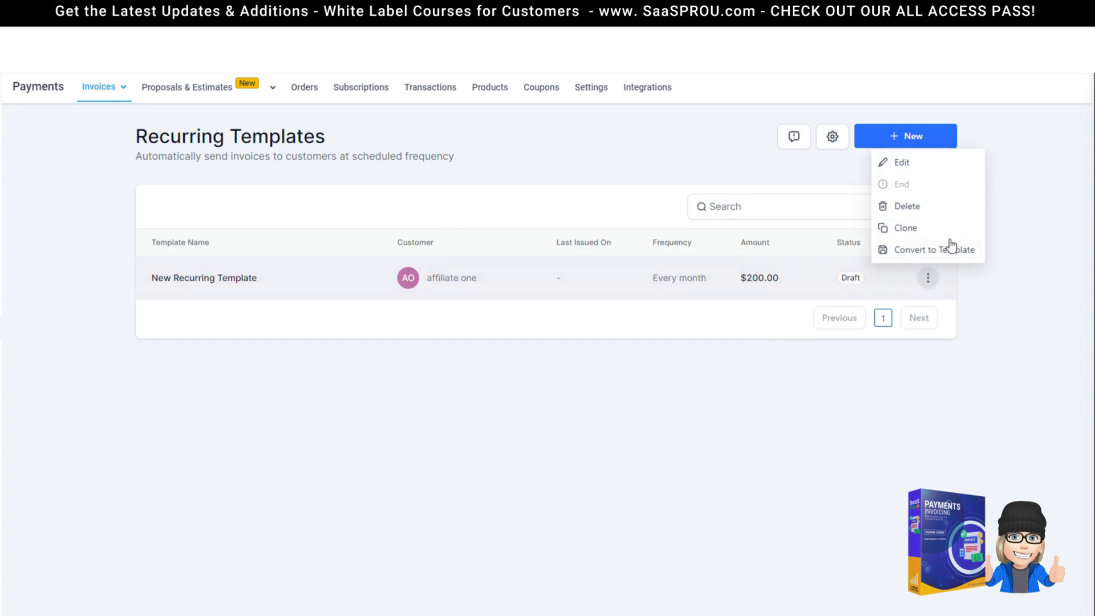
pyautogui.click(920, 228)
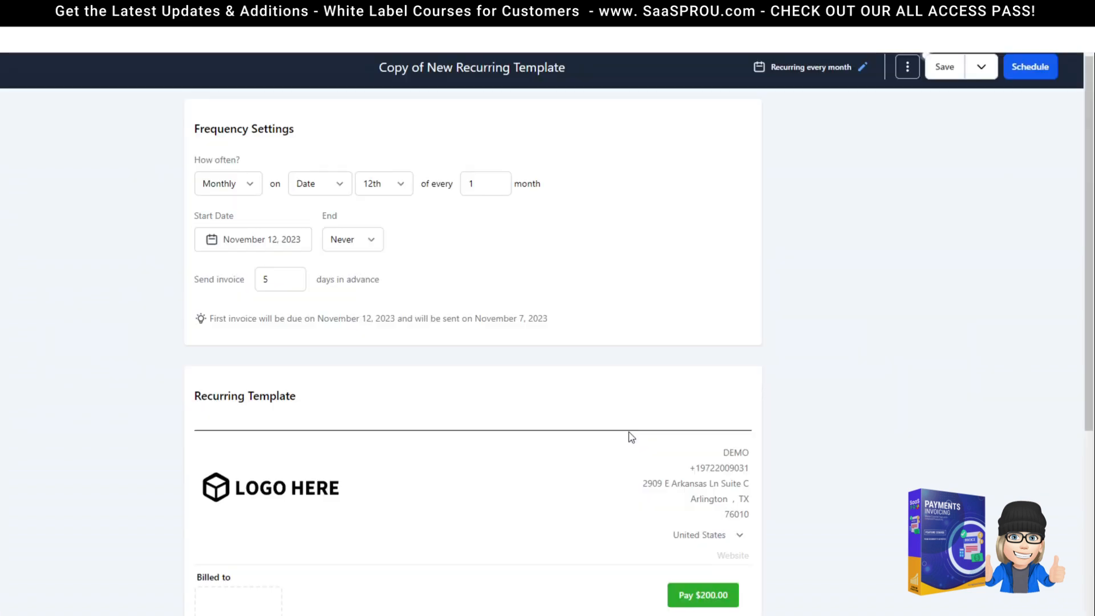
pyautogui.hotkey('ctrl', 'w')
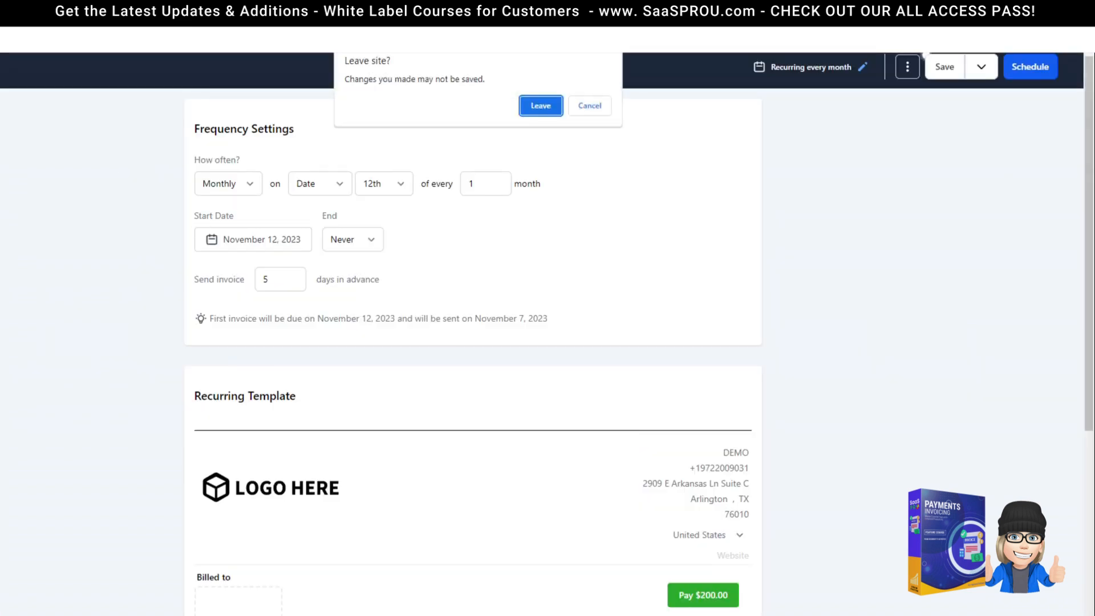
pyautogui.click(541, 105)
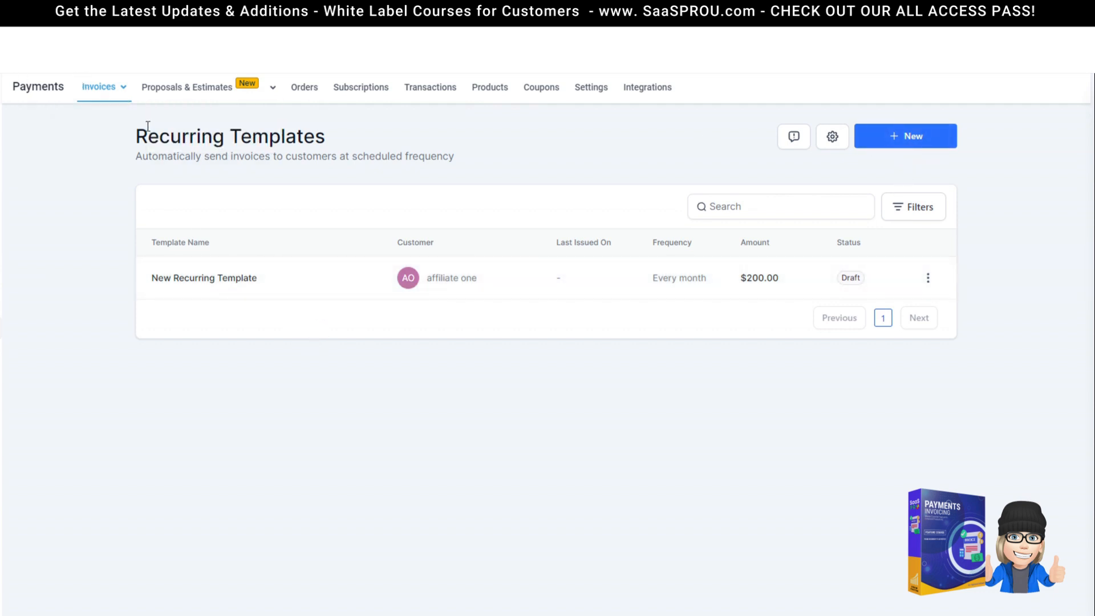
# View the invoice templates, all invoices and the recurring templates, and return to the invoice templates
pyautogui.moveTo(86, 109)
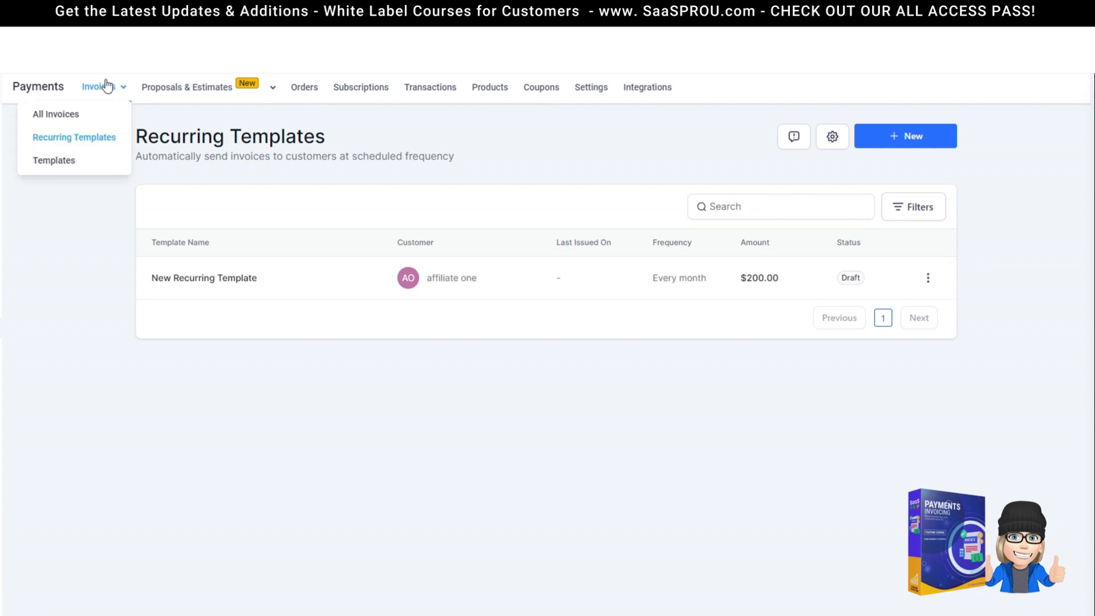
pyautogui.click(63, 161)
pyautogui.moveTo(99, 86)
pyautogui.click(86, 115)
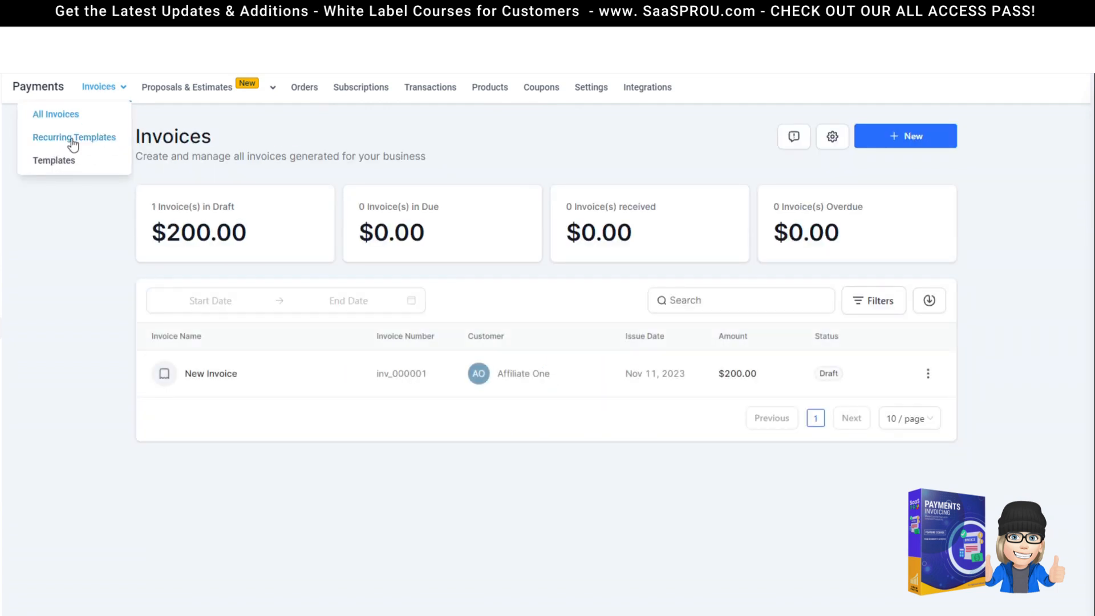
pyautogui.click(73, 139)
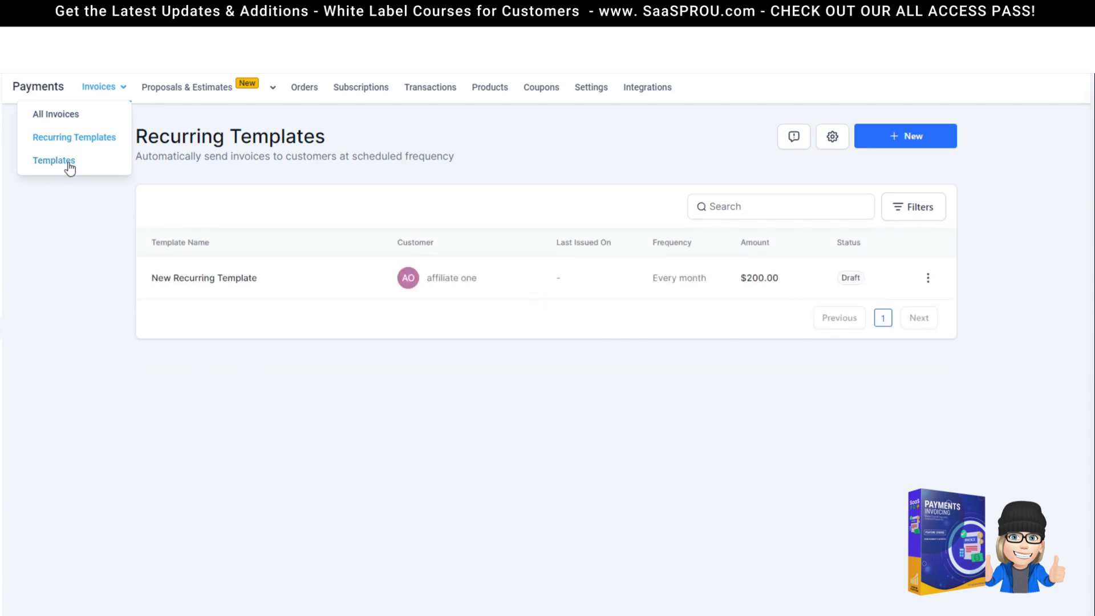
pyautogui.click(69, 165)
pyautogui.click(83, 141)
pyautogui.click(56, 162)
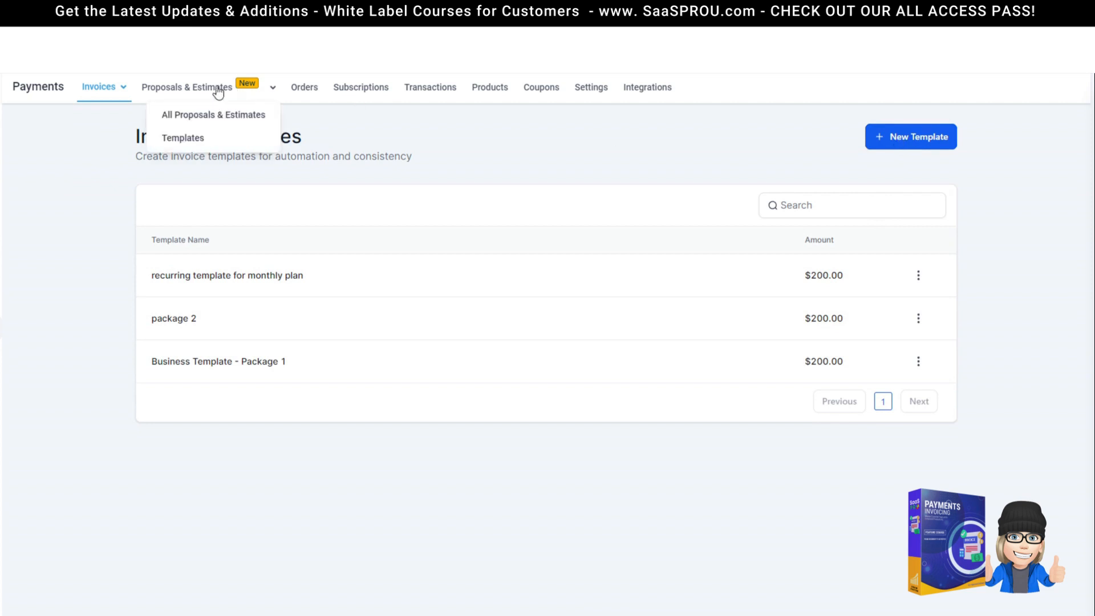
# View all invoices and examine the actions available for the draft New Invoice
pyautogui.moveTo(100, 87)
pyautogui.click(59, 116)
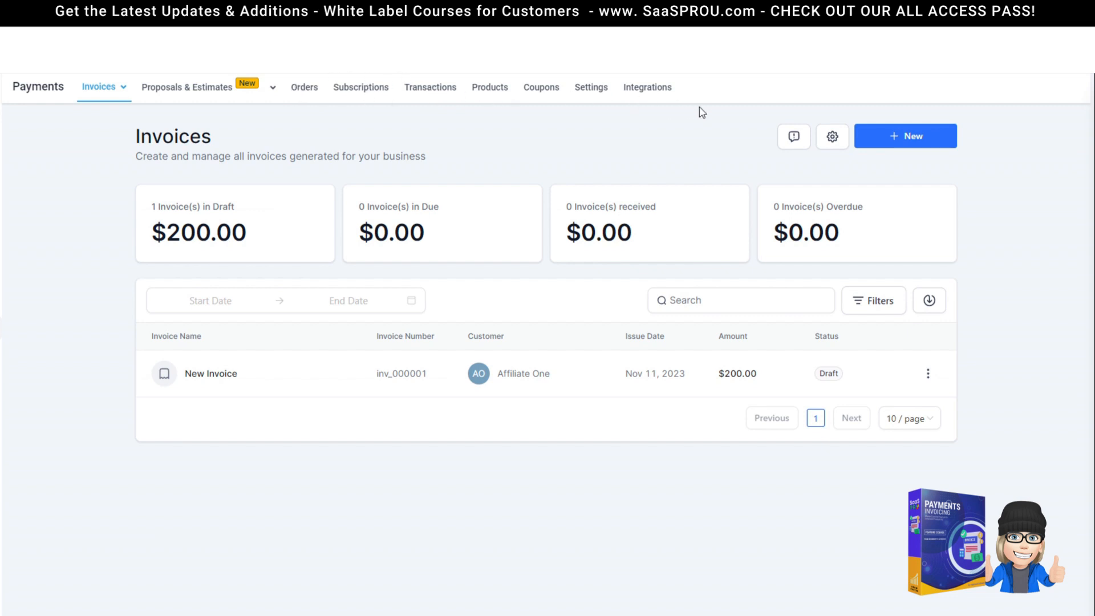
pyautogui.click(934, 380)
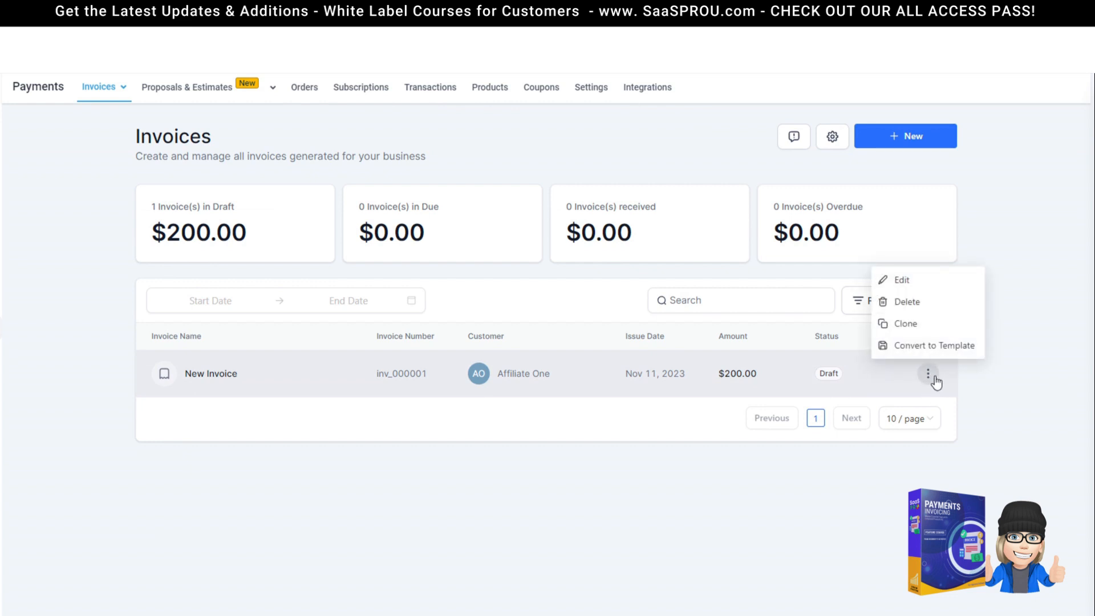
pyautogui.click(241, 462)
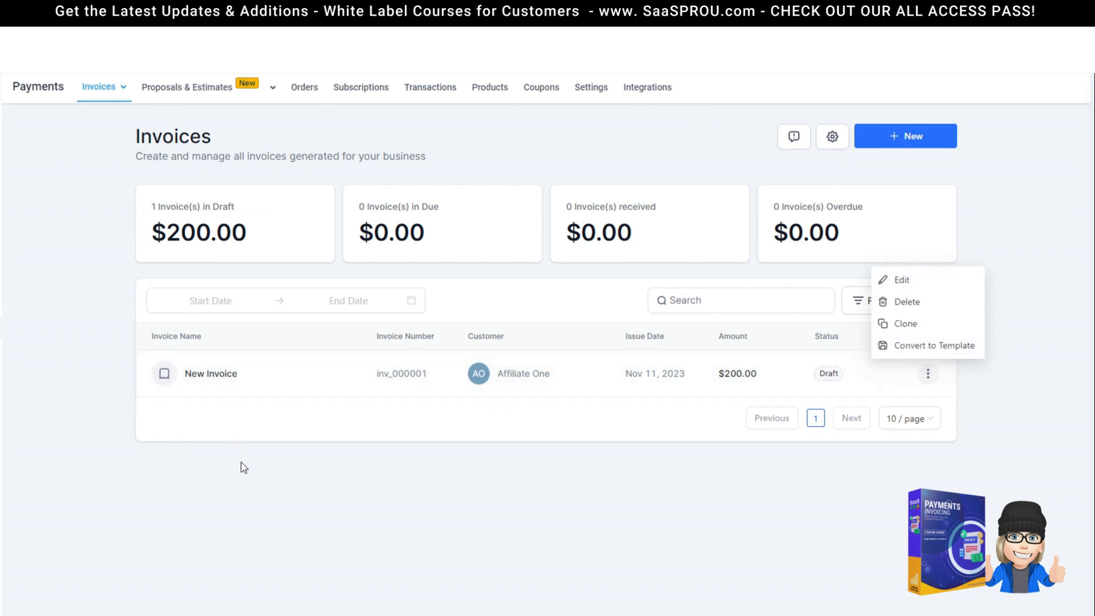
pyautogui.click(928, 374)
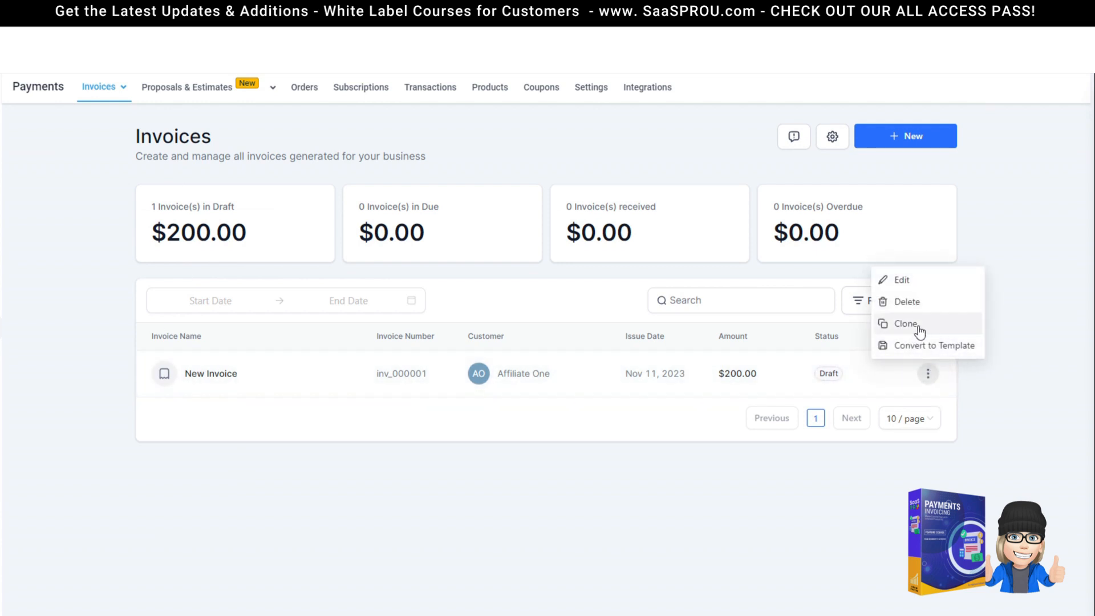
pyautogui.click(622, 511)
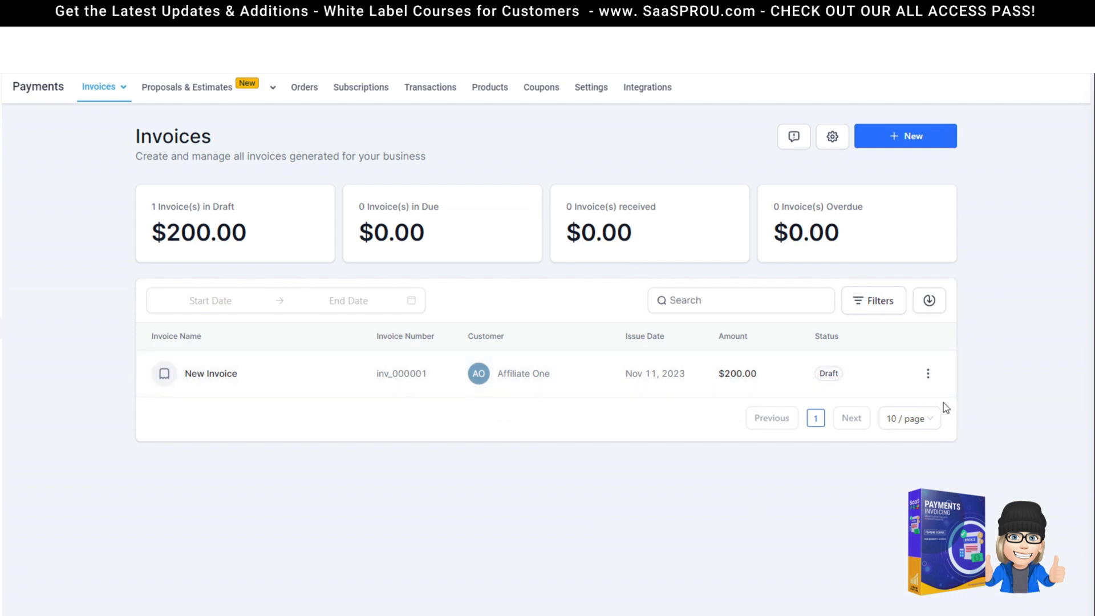
pyautogui.click(927, 374)
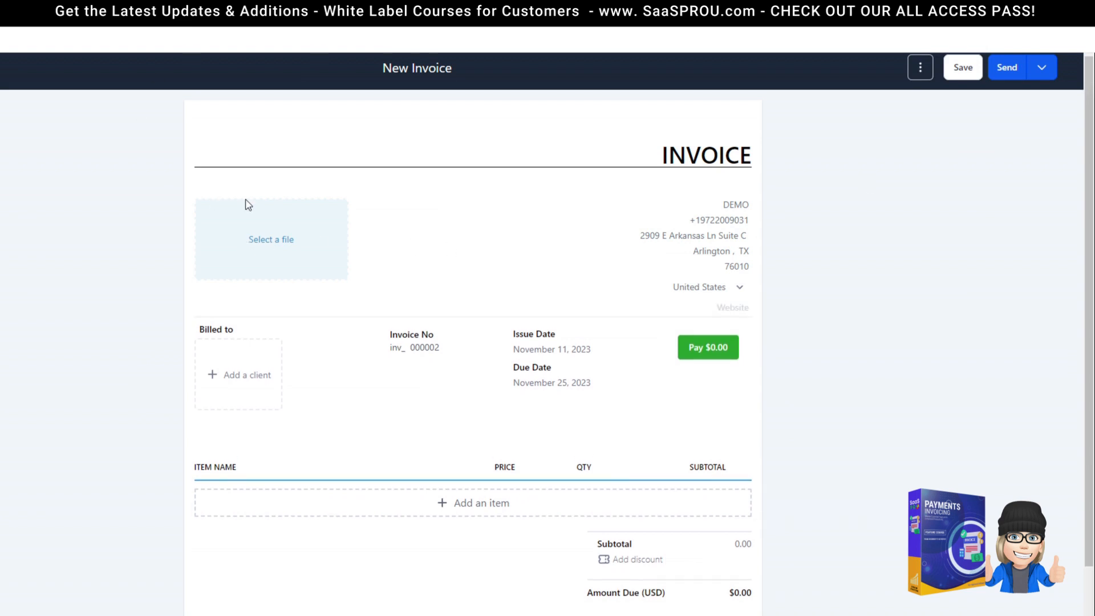
# Add the black DEMO LOGO image to a new one-time invoice and set the affiliate contact as the billed client
pyautogui.click(273, 242)
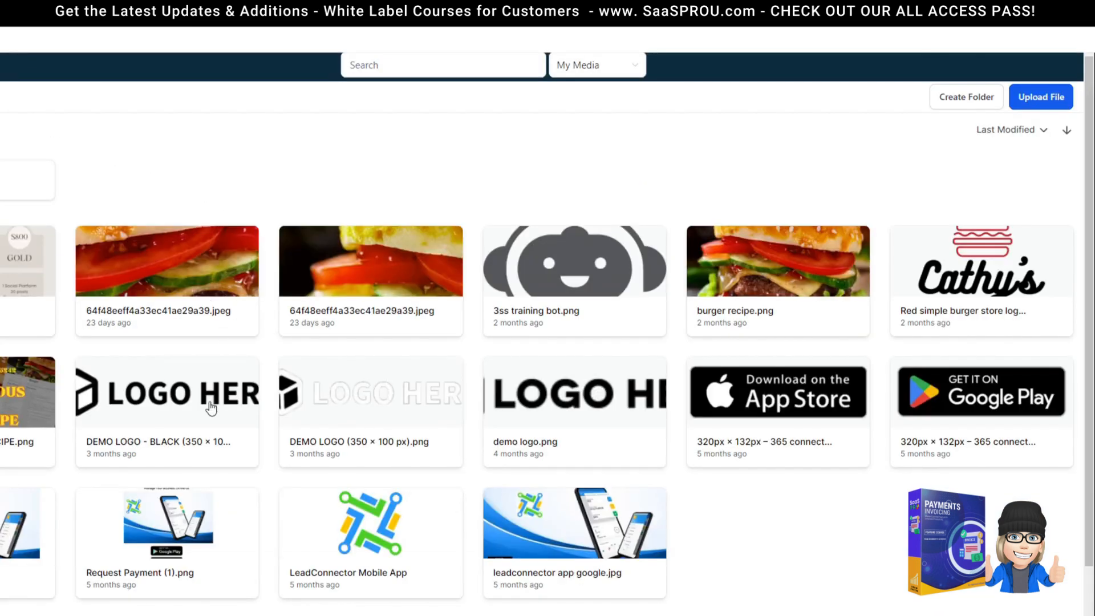
pyautogui.click(209, 409)
pyautogui.scroll(-2, 257, 342)
pyautogui.click(241, 221)
pyautogui.click(293, 470)
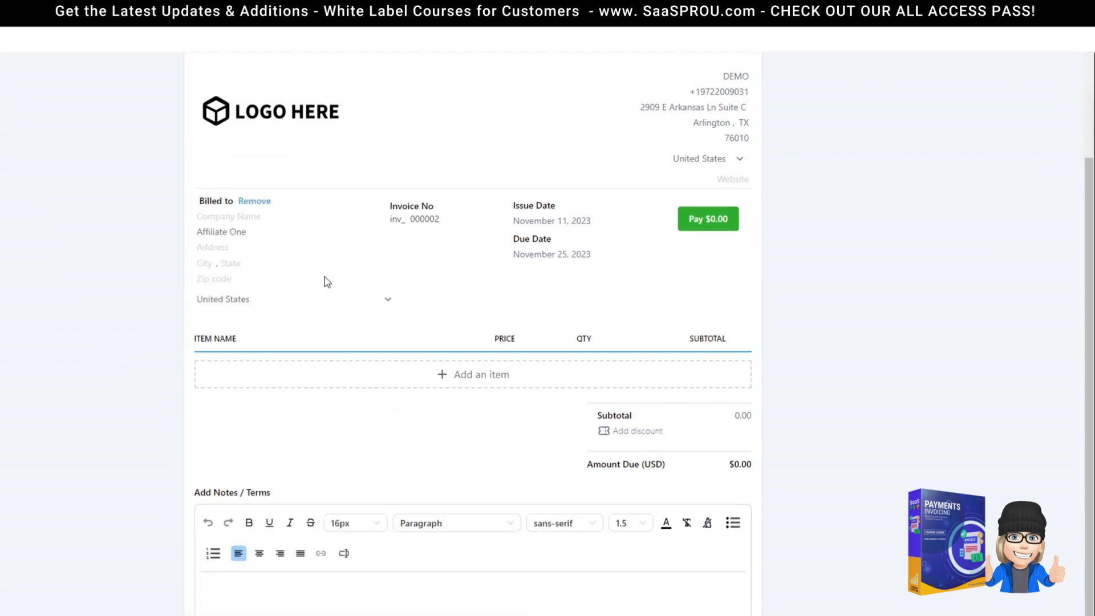
# Add the product package 1 as a line item on the new invoice
pyautogui.click(501, 371)
pyautogui.click(368, 251)
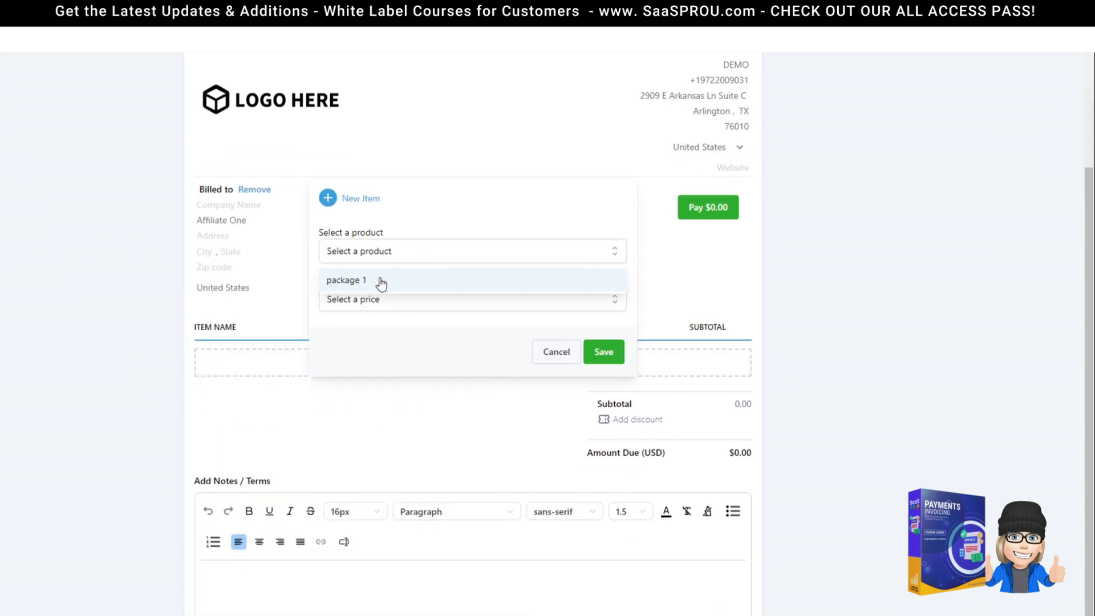
pyautogui.click(364, 280)
pyautogui.click(604, 352)
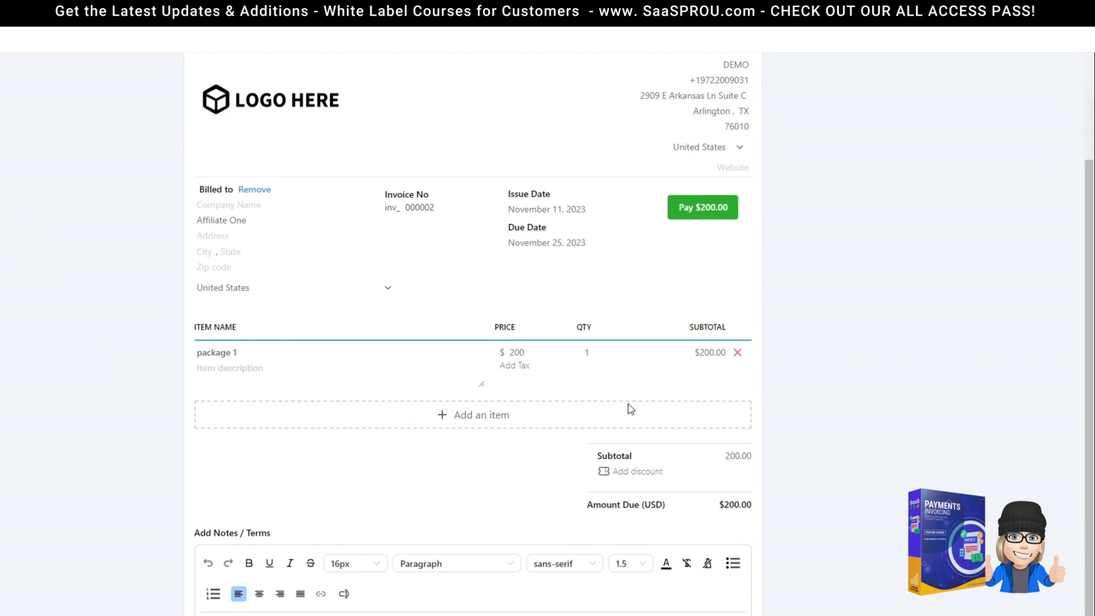
# Look over the new invoice down to its notes section and save it
pyautogui.scroll(-1, 654, 510)
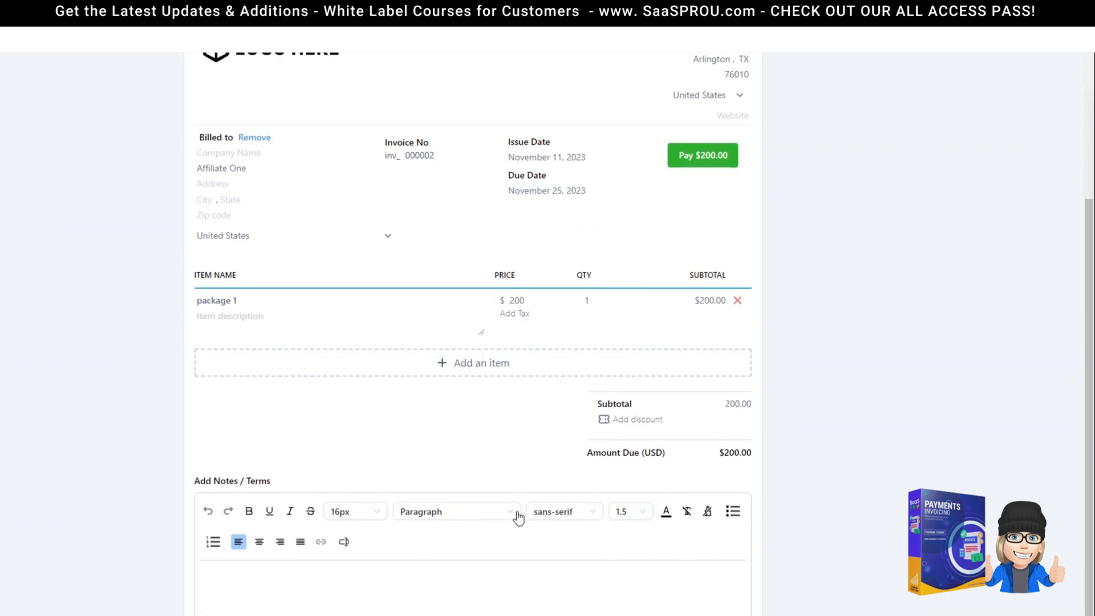
pyautogui.scroll(2, 794, 235)
pyautogui.scroll(1, 794, 235)
pyautogui.click(964, 70)
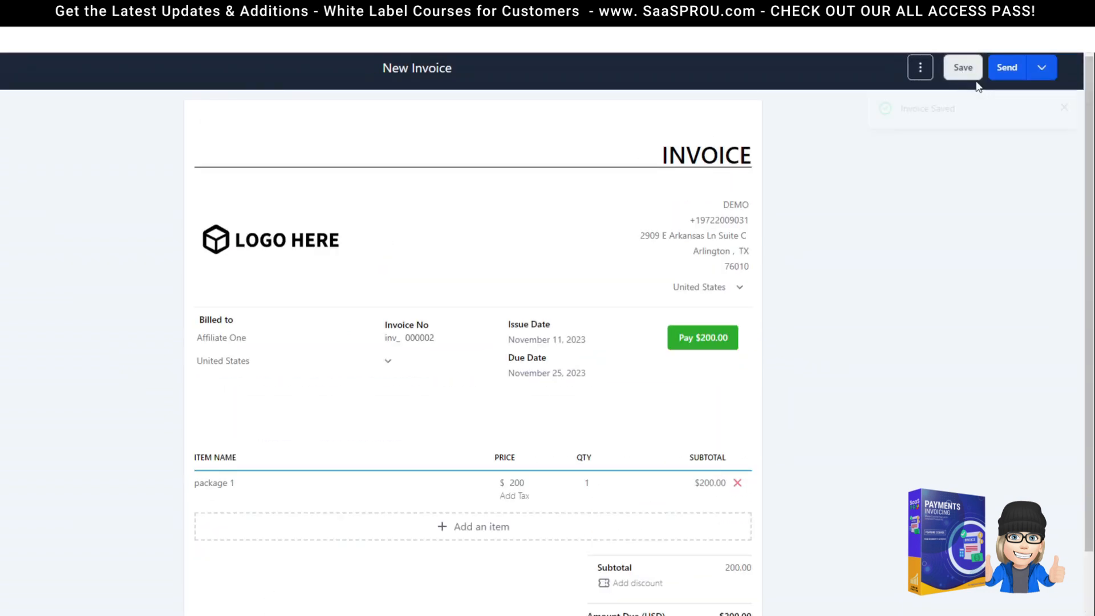
pyautogui.click(1062, 110)
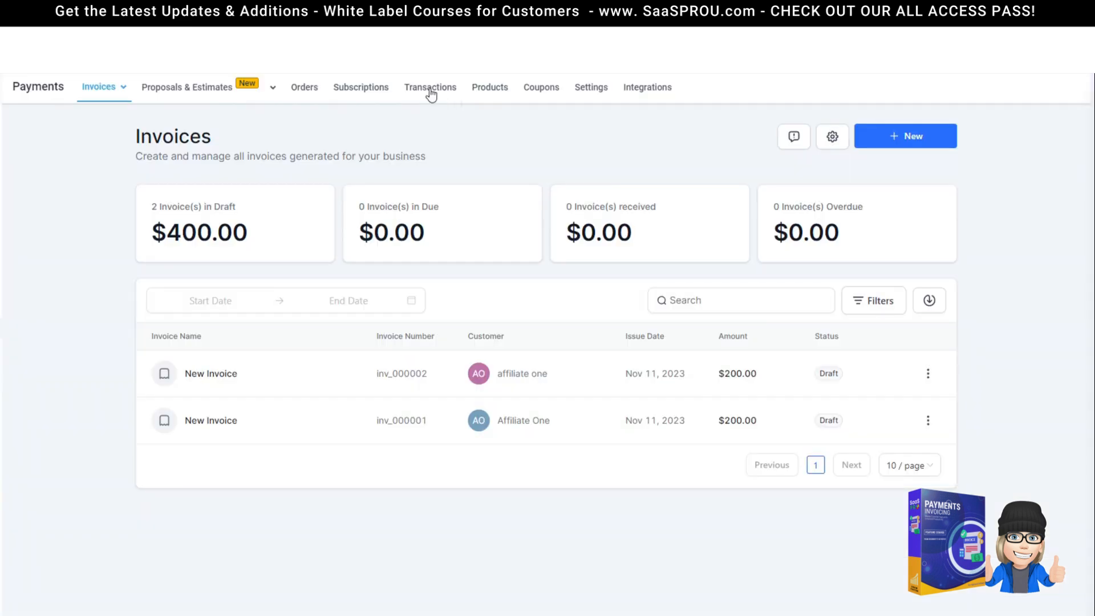
# View the payment transactions, subscriptions and orders
pyautogui.click(429, 89)
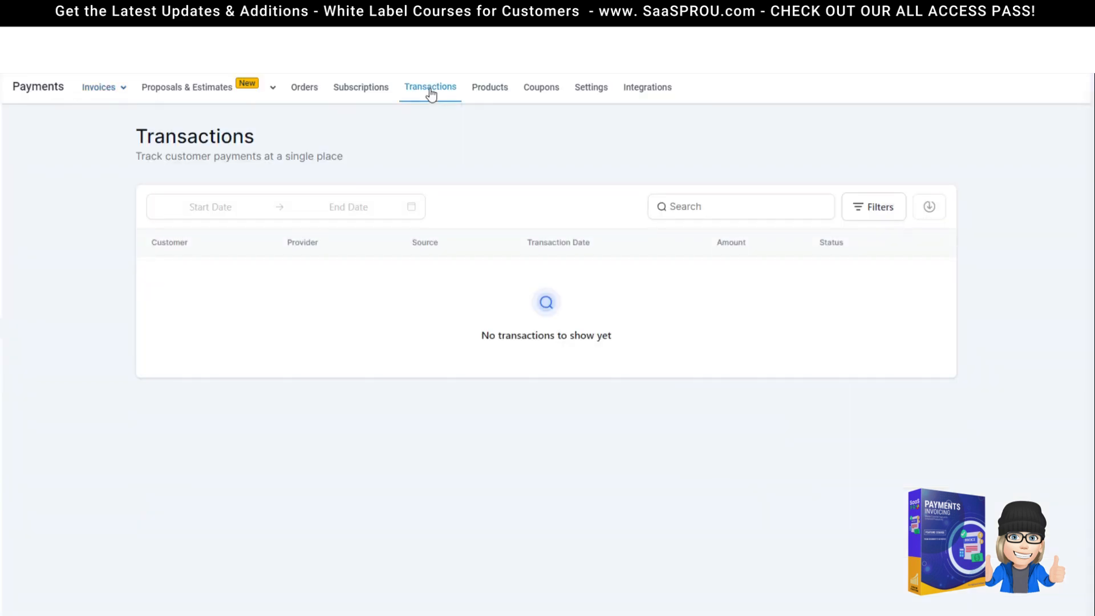
pyautogui.click(368, 90)
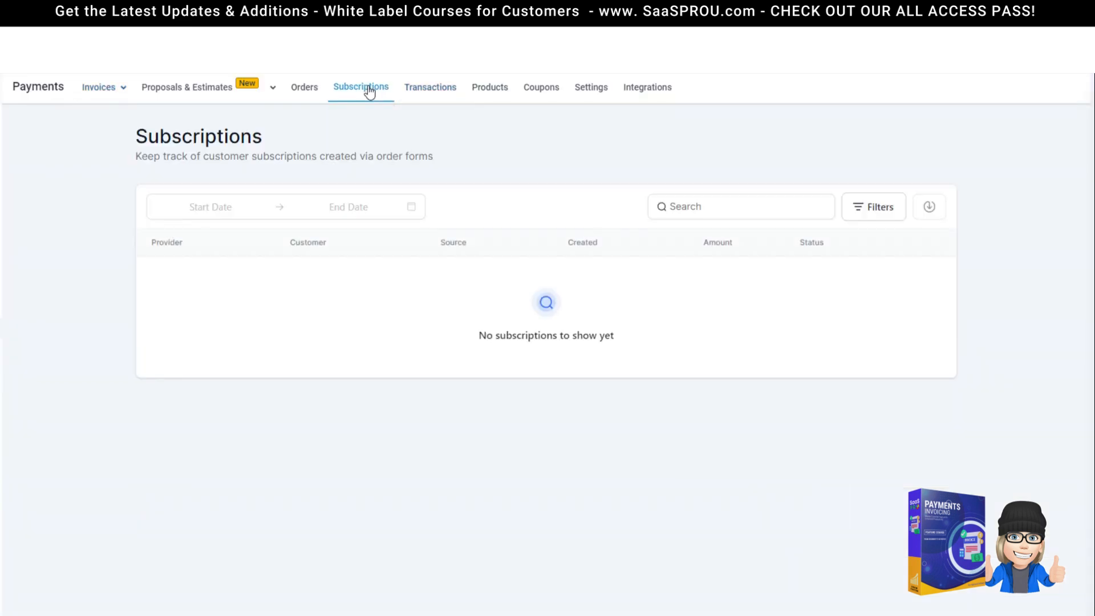
pyautogui.click(301, 93)
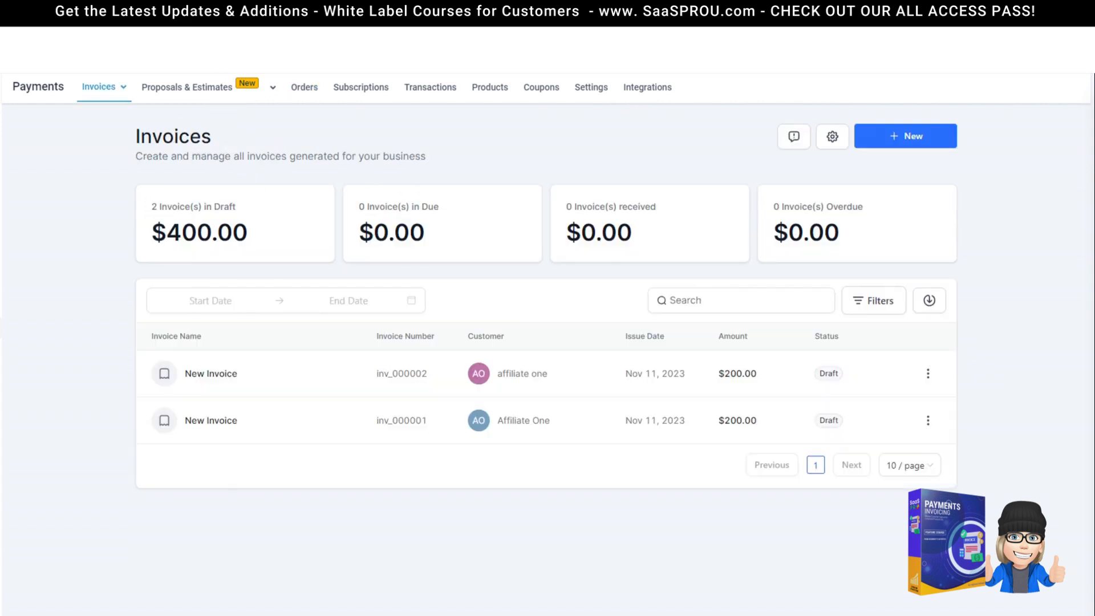
# Open another blank one-time invoice from the invoices list
pyautogui.moveTo(117, 100)
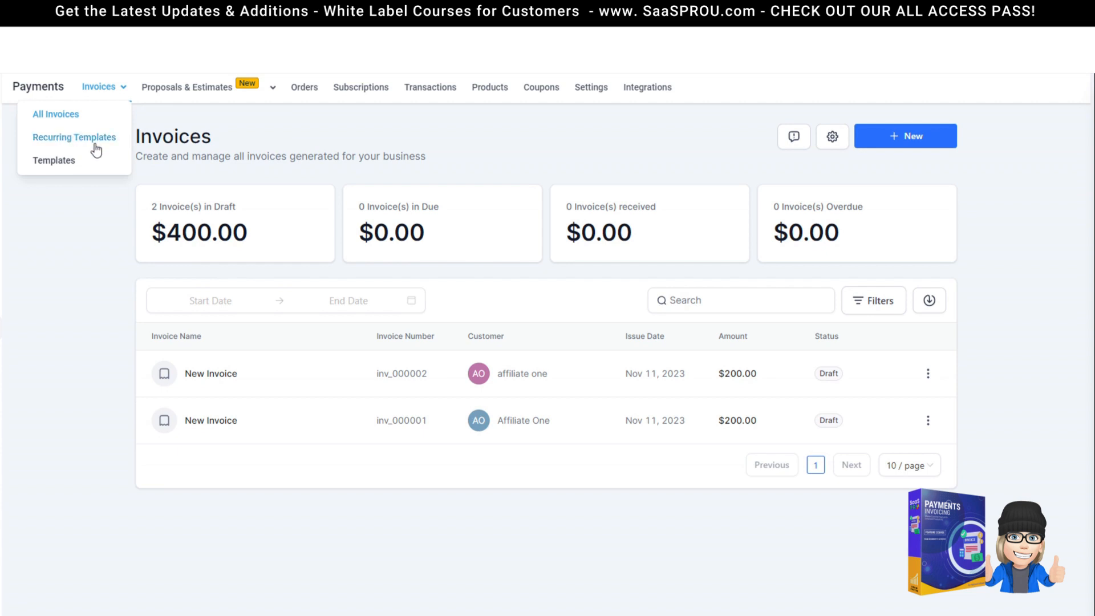
pyautogui.click(885, 146)
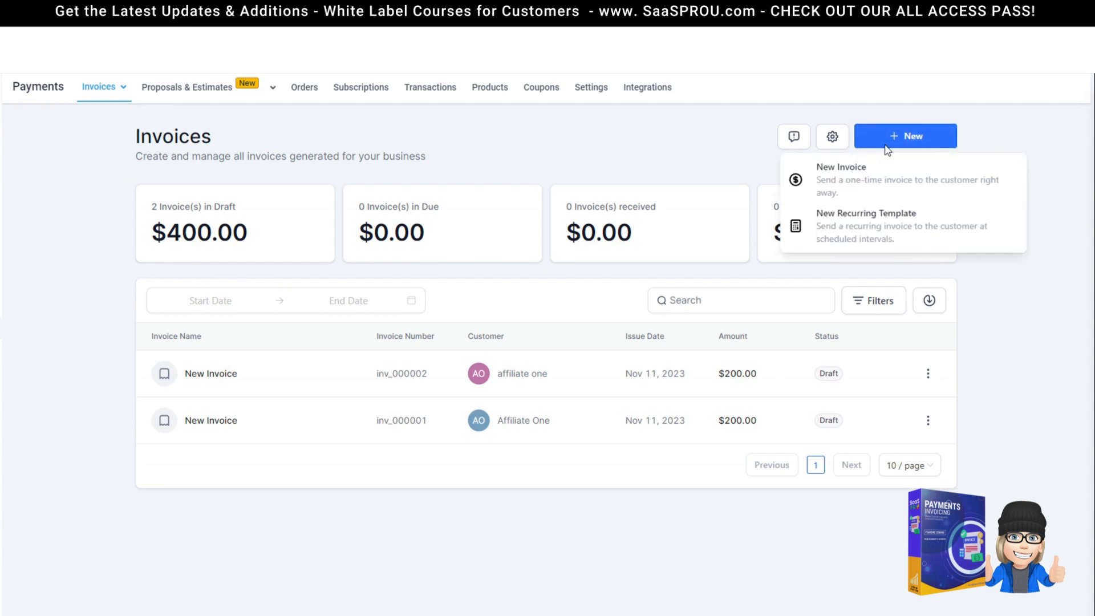
pyautogui.click(858, 181)
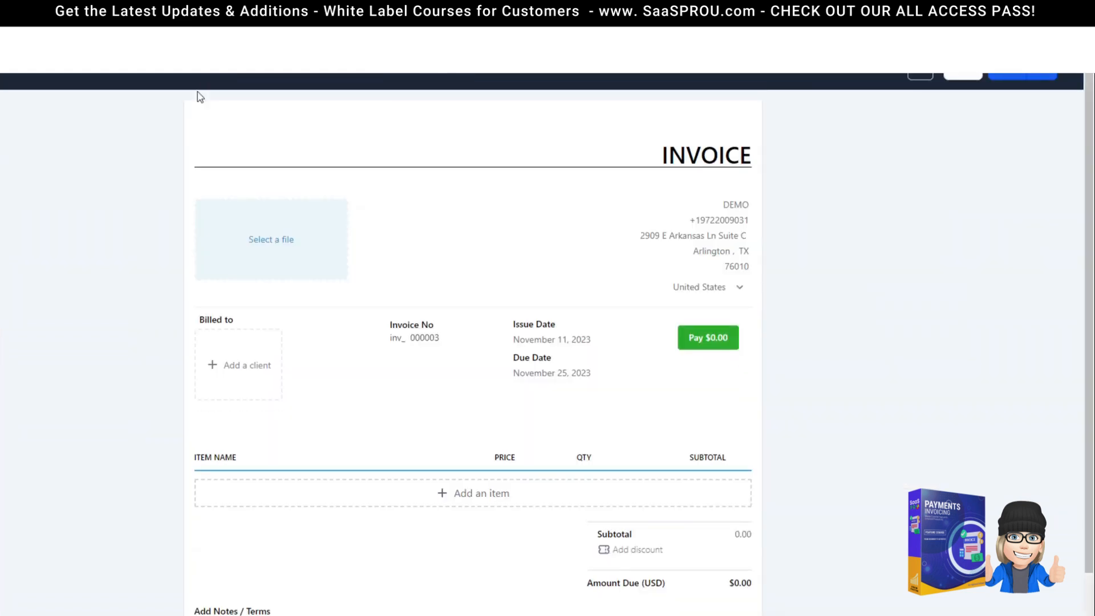
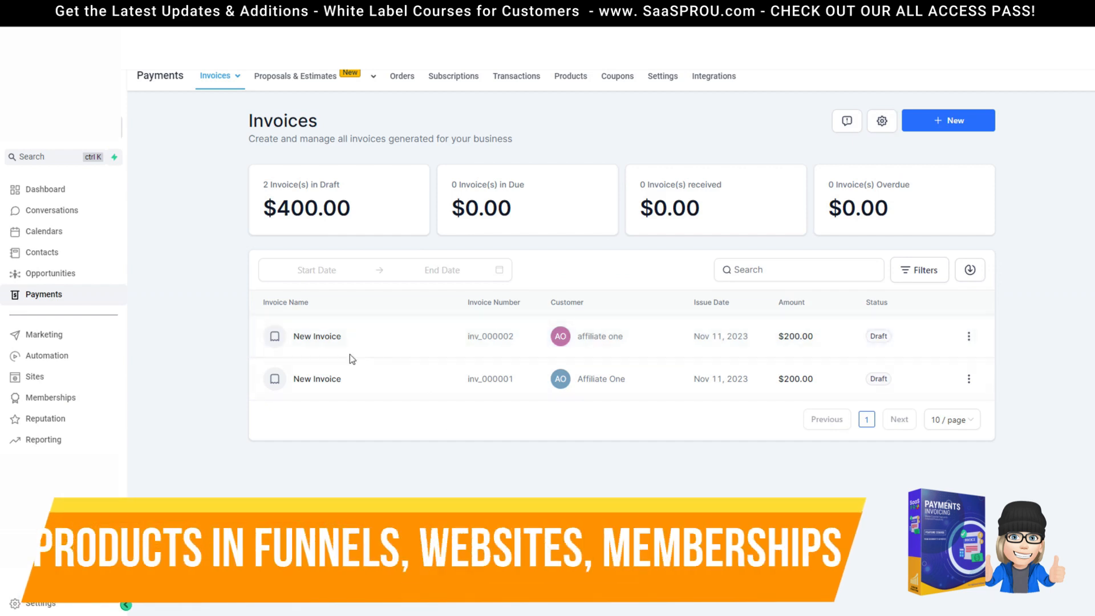
# View the course offers in Memberships, open the new offer form and return to Payments without creating an offer
pyautogui.click(70, 401)
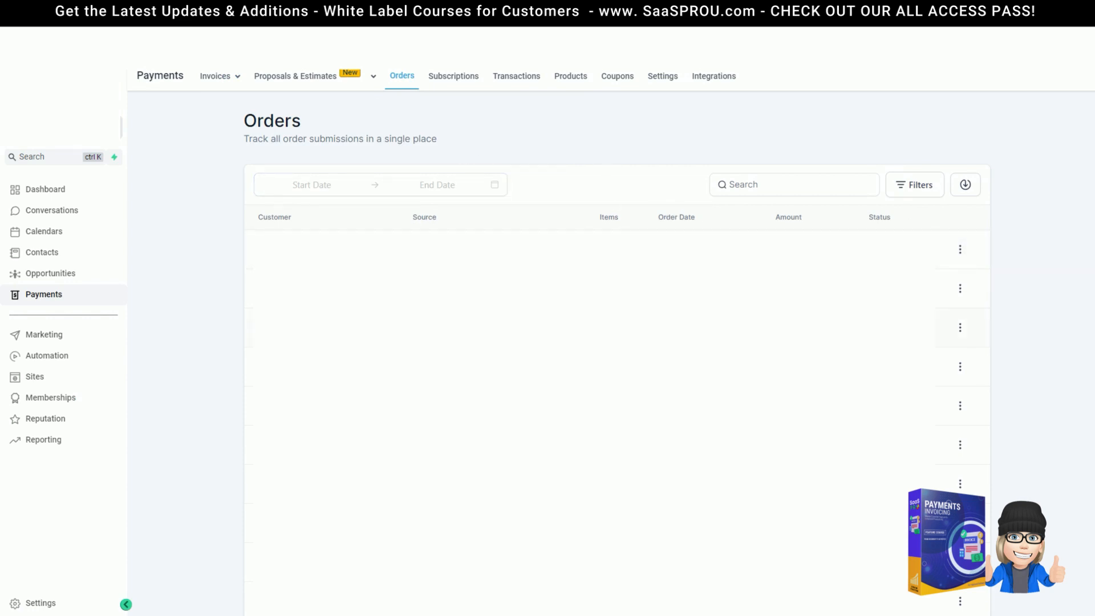
pyautogui.click(51, 398)
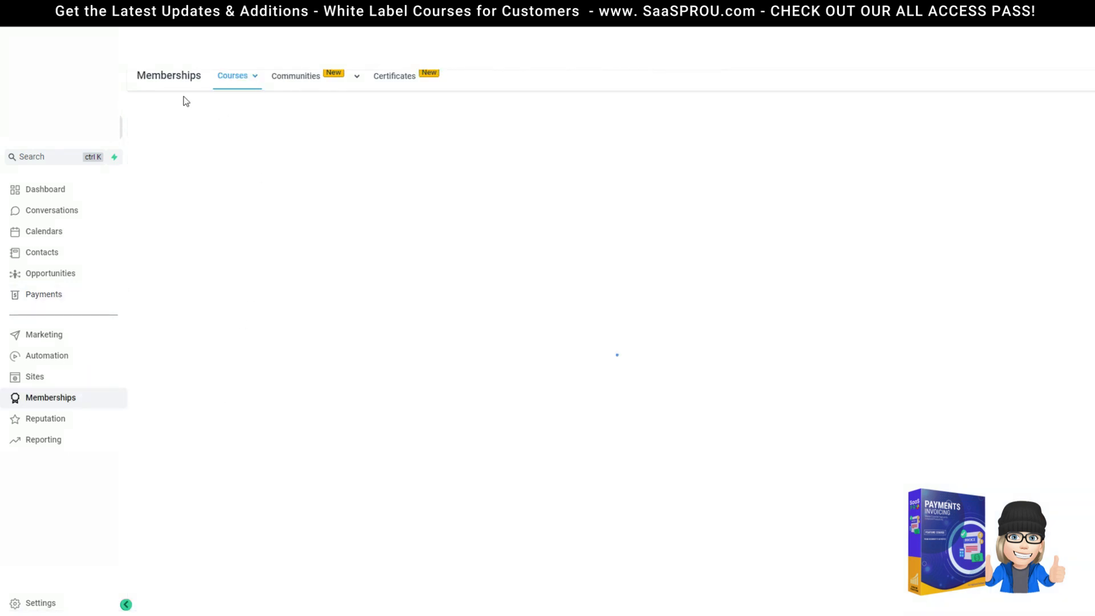
pyautogui.moveTo(270, 85)
pyautogui.click(231, 142)
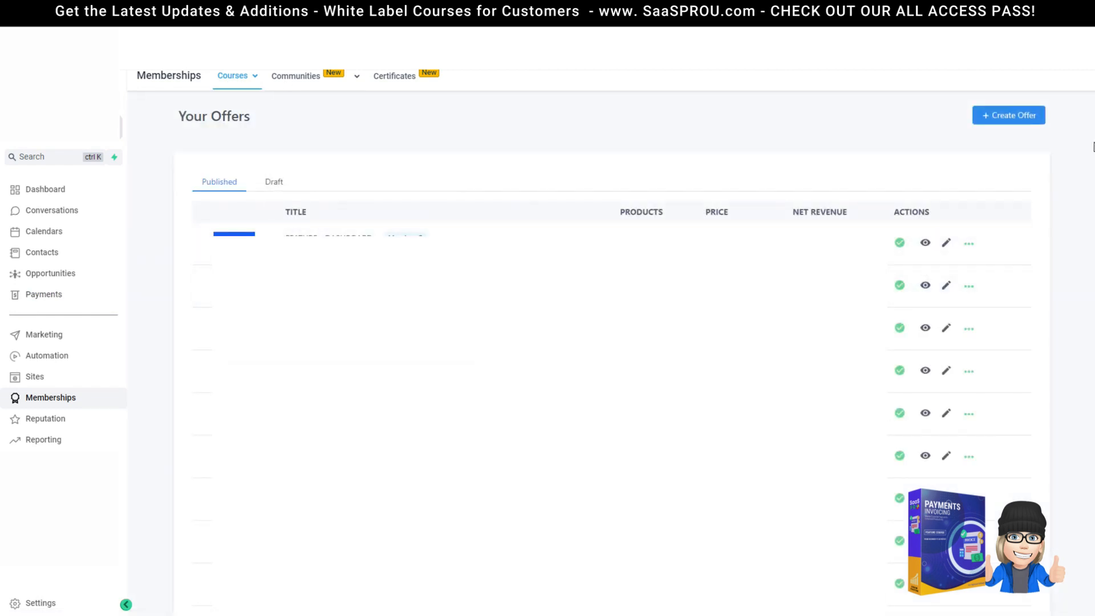
pyautogui.click(1015, 118)
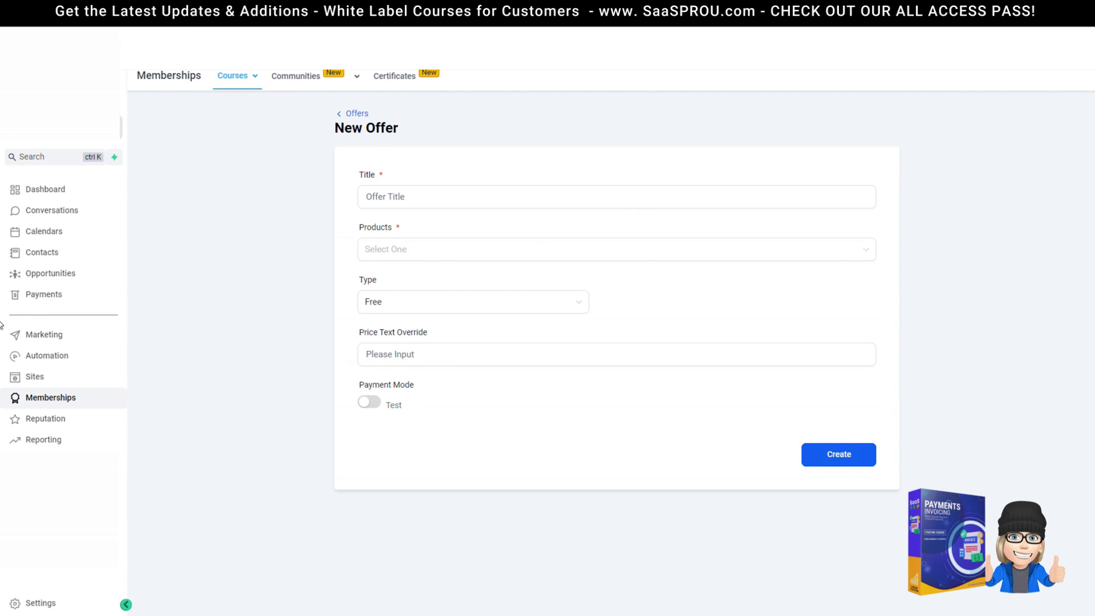
pyautogui.click(60, 292)
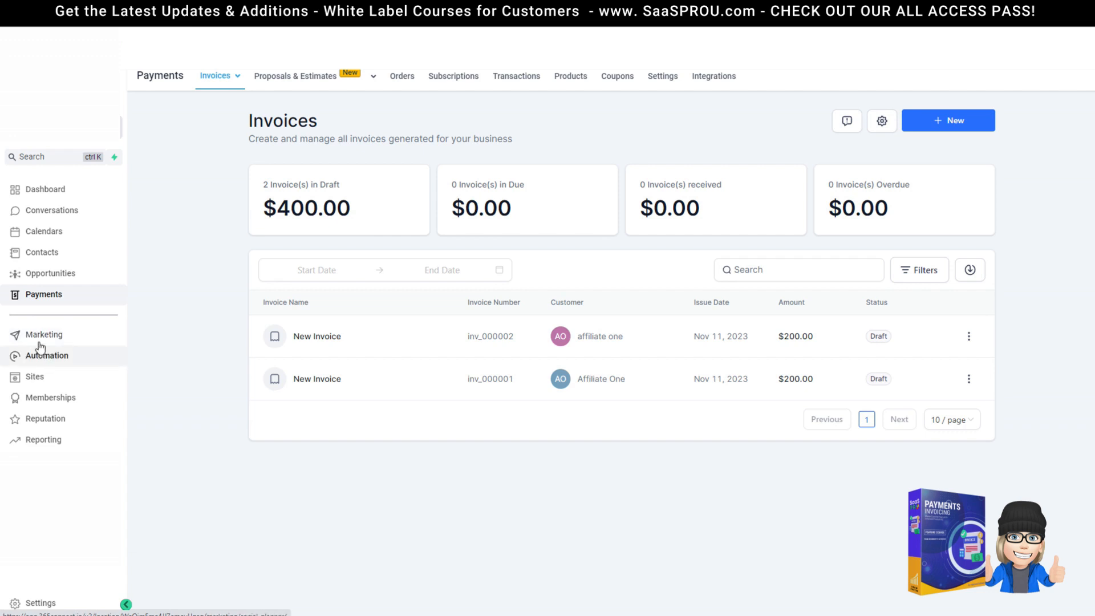
# Open the package 1 funnel's page for editing and add a 1 Step Order element above the photo
pyautogui.click(34, 378)
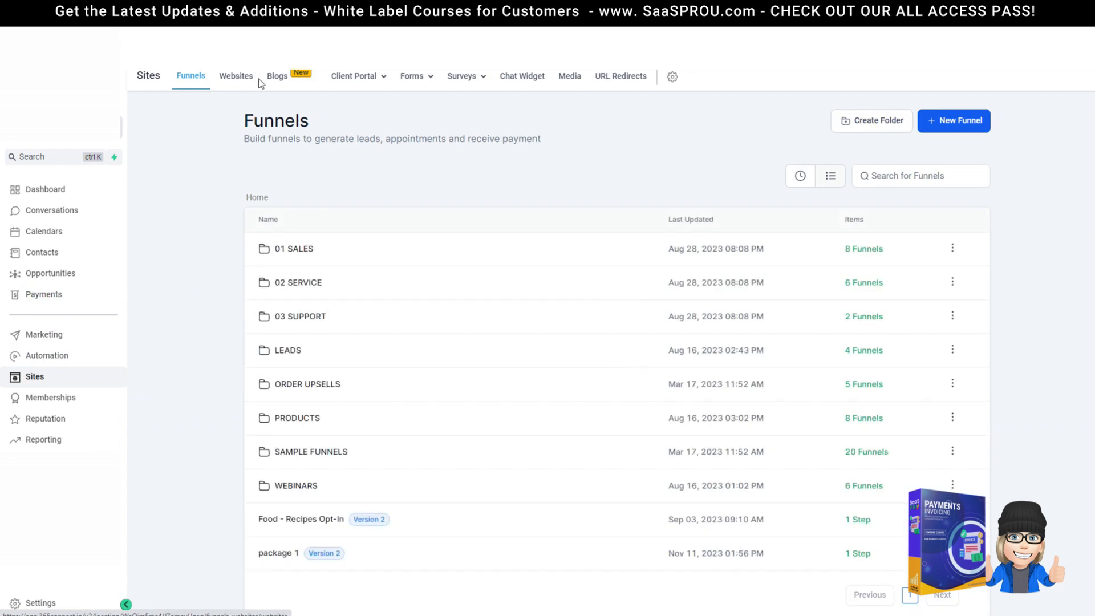
pyautogui.click(287, 554)
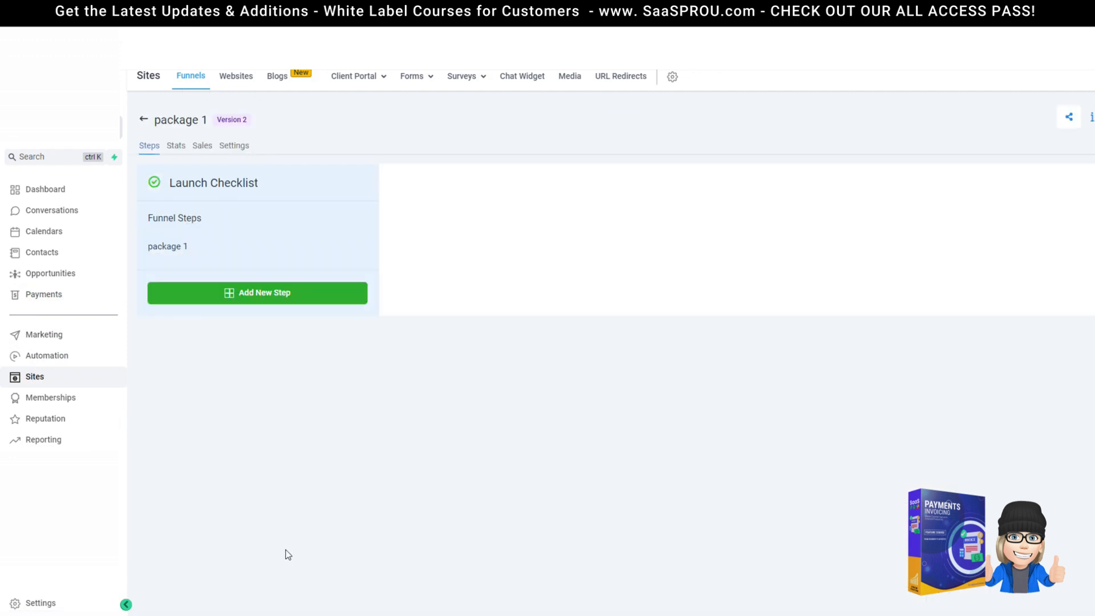
pyautogui.click(420, 394)
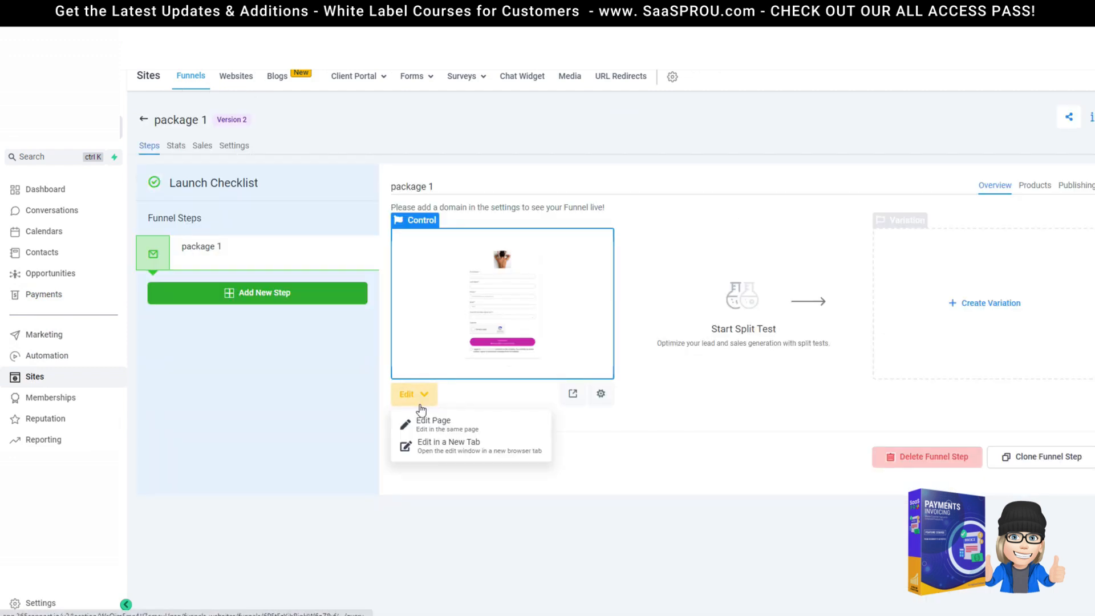
pyautogui.click(445, 431)
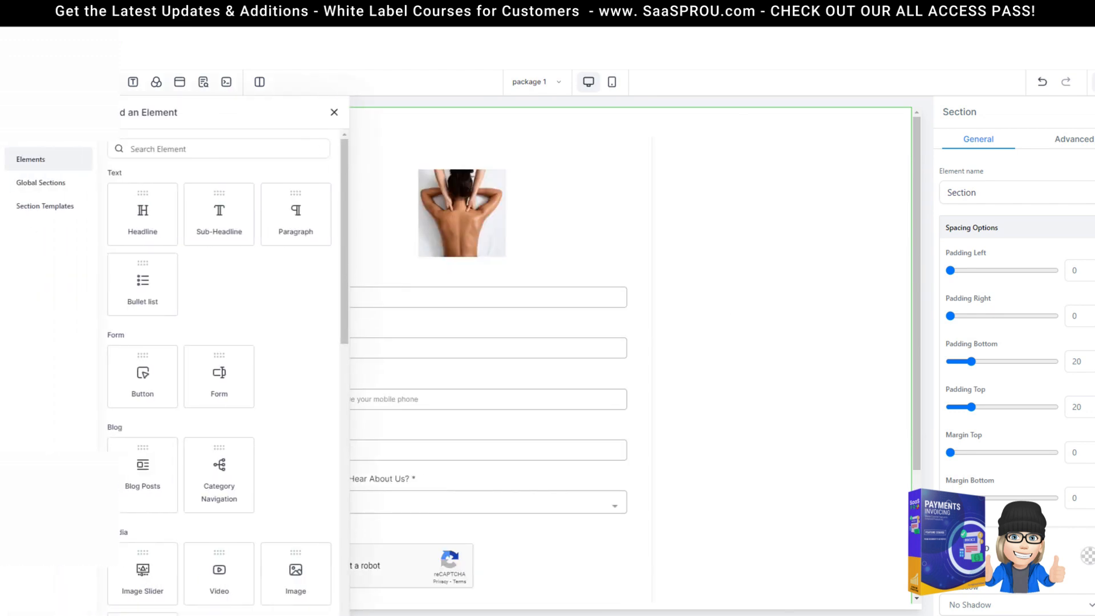
pyautogui.scroll(-8, 206, 416)
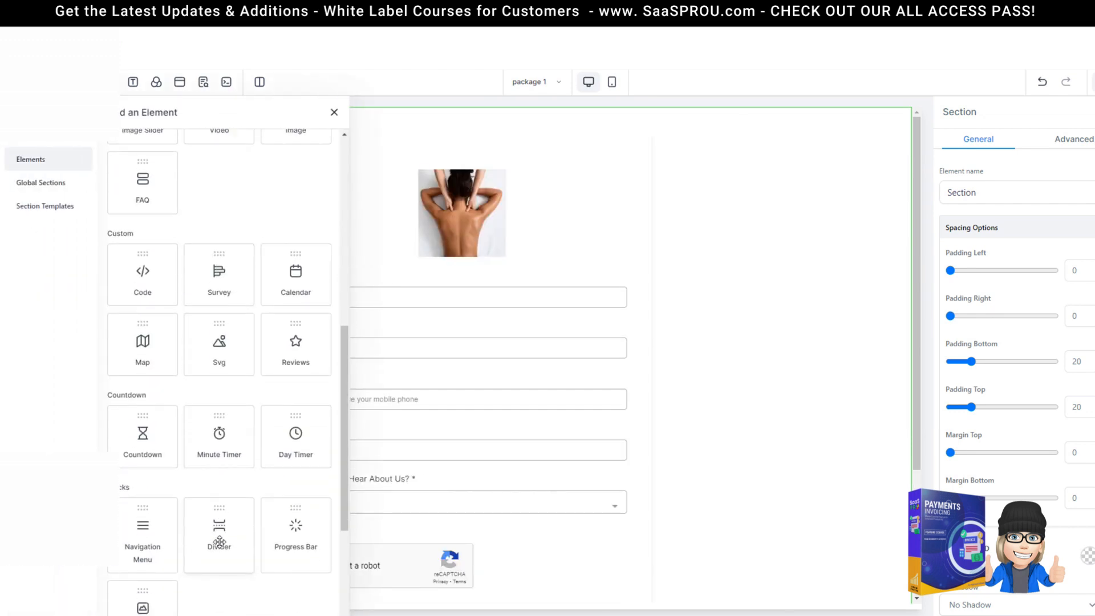
pyautogui.scroll(-5, 220, 542)
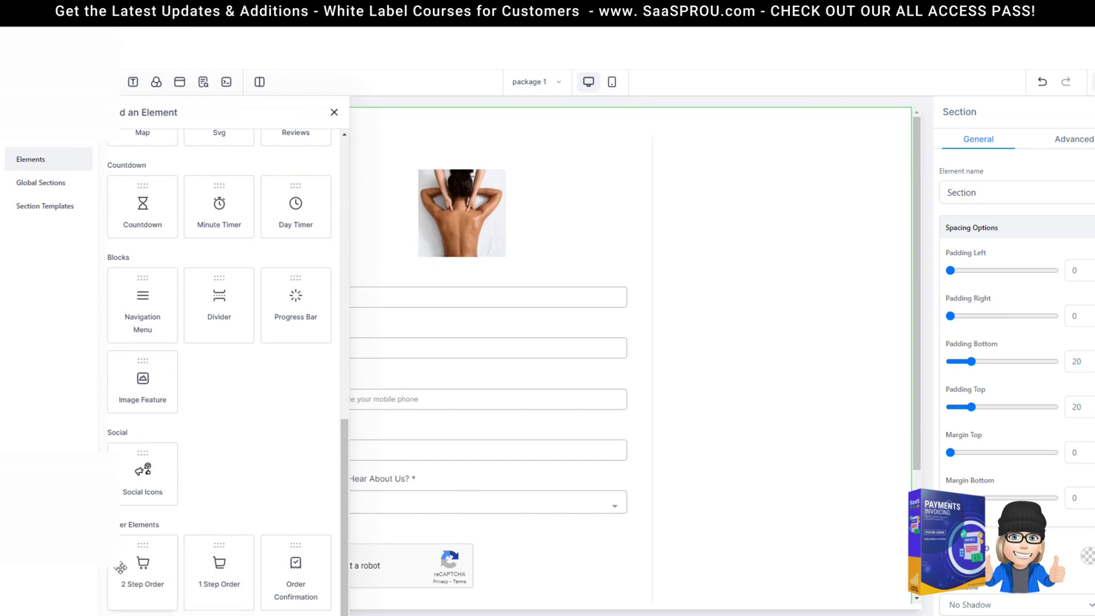
pyautogui.moveTo(212, 565); pyautogui.dragTo(543, 265)
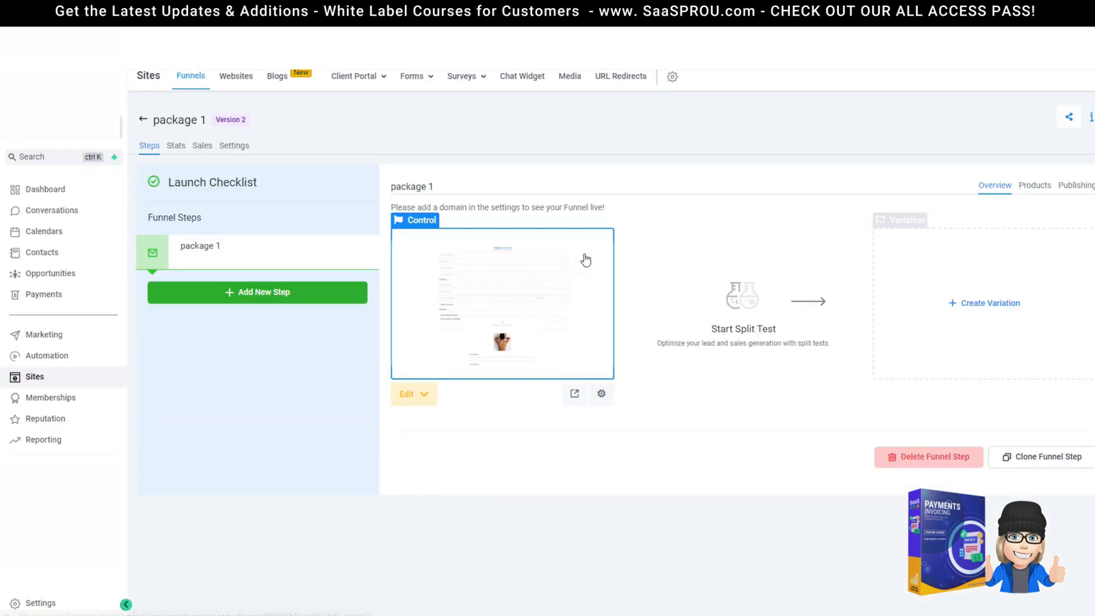
# Add PRODUCT 1 with its MONTHLY price to the package 1 funnel step's products and save it
pyautogui.click(1039, 192)
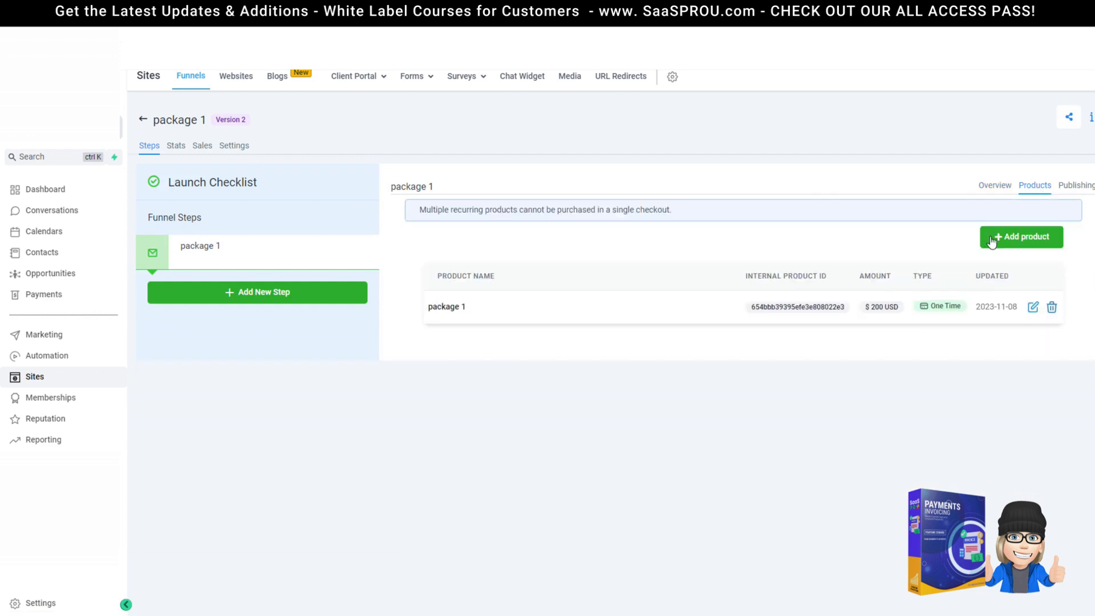
pyautogui.click(1021, 236)
pyautogui.click(417, 268)
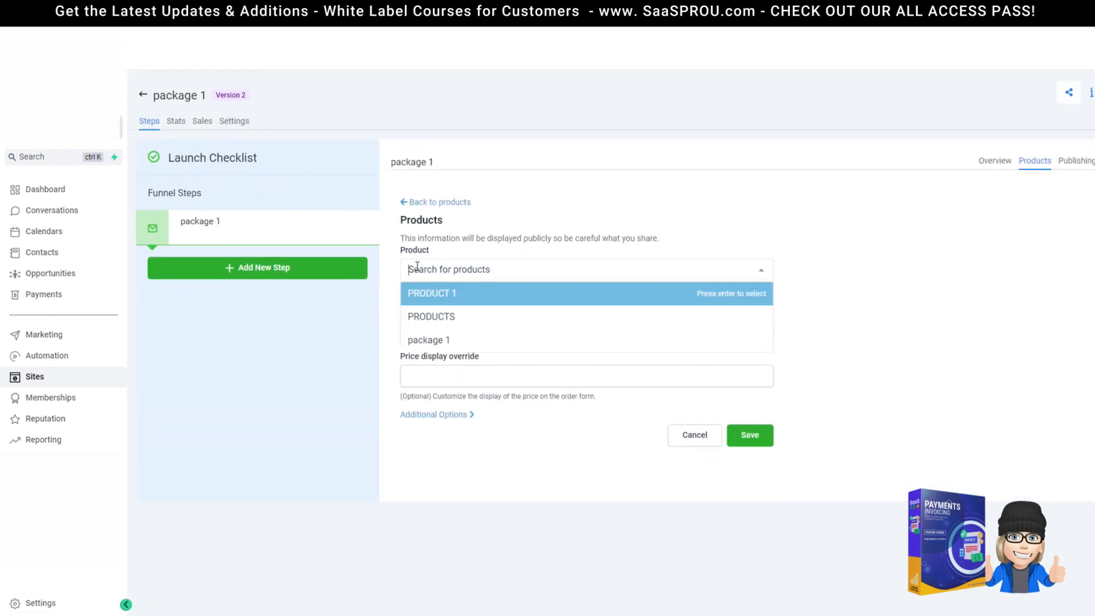
pyautogui.click(436, 292)
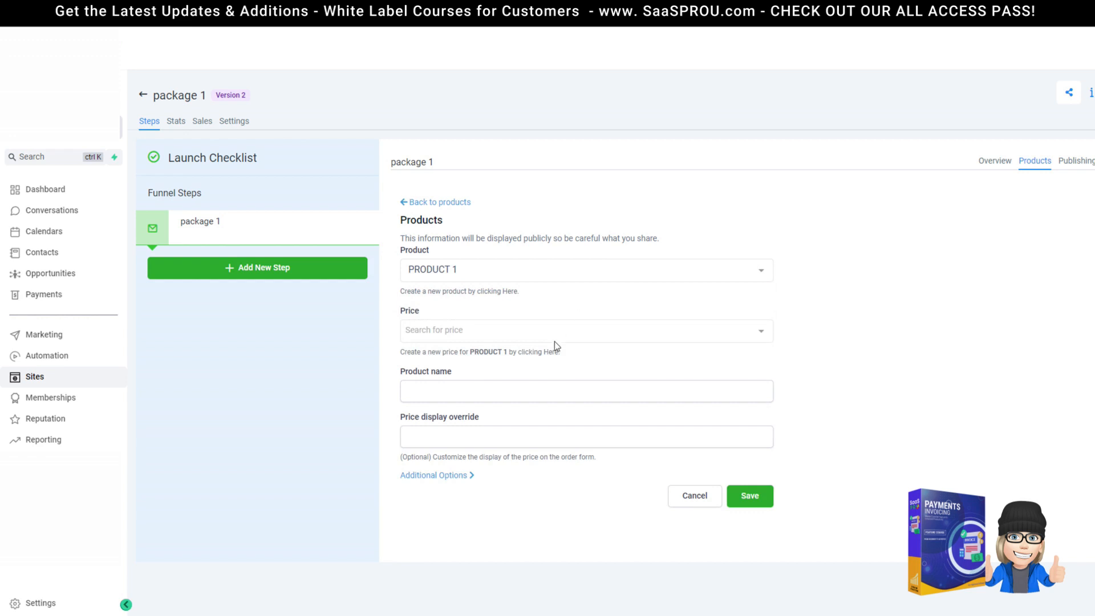
pyautogui.click(526, 332)
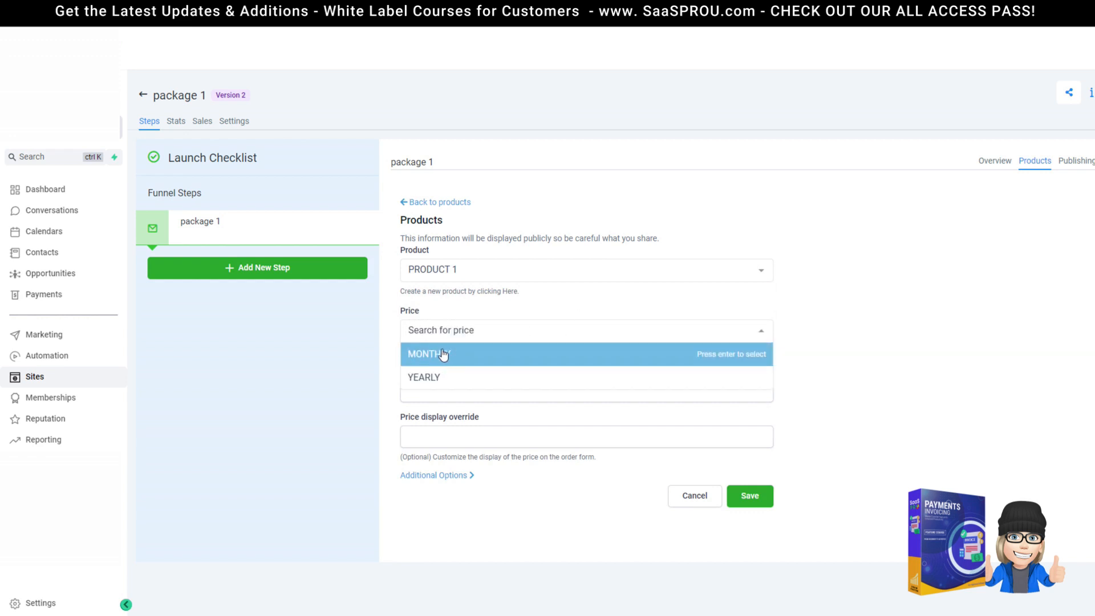
pyautogui.click(431, 355)
pyautogui.click(748, 498)
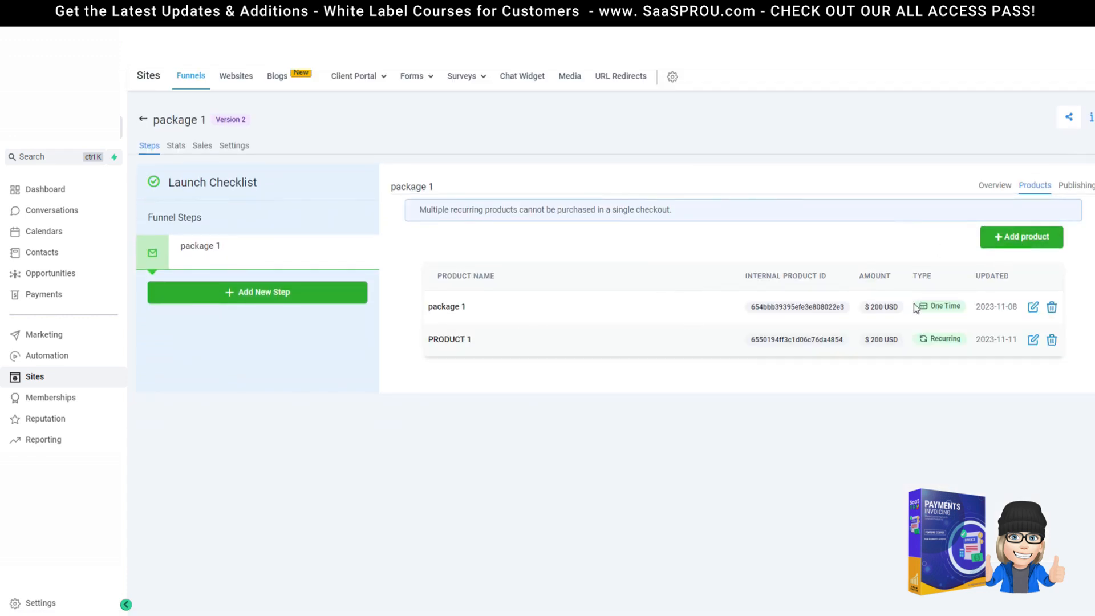
# Check the funnel step's product list, then preview the live page and examine its order form
pyautogui.click(996, 187)
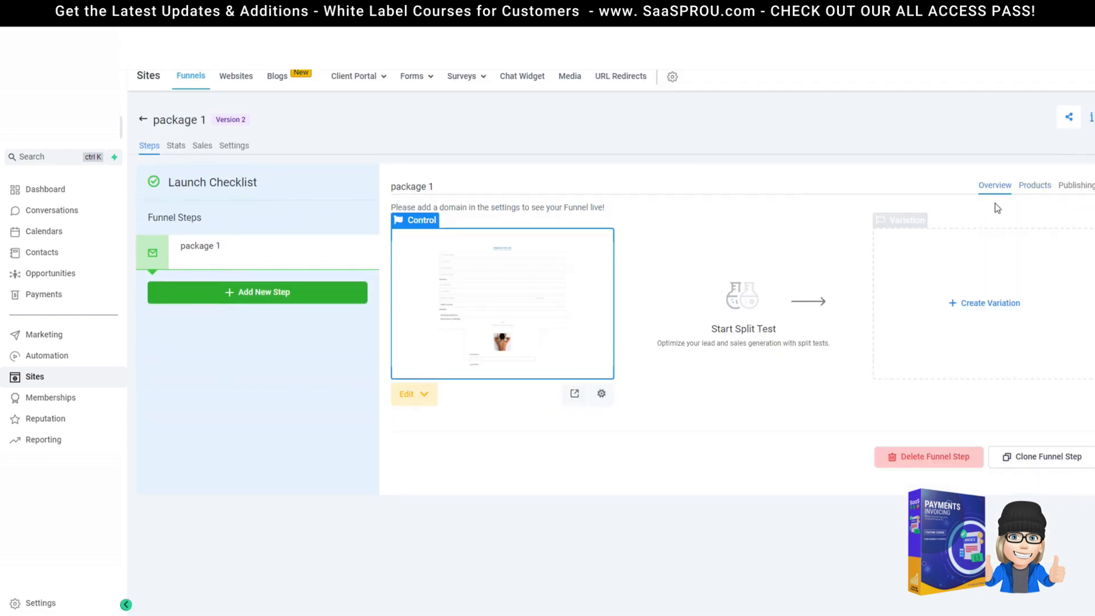
pyautogui.click(1030, 186)
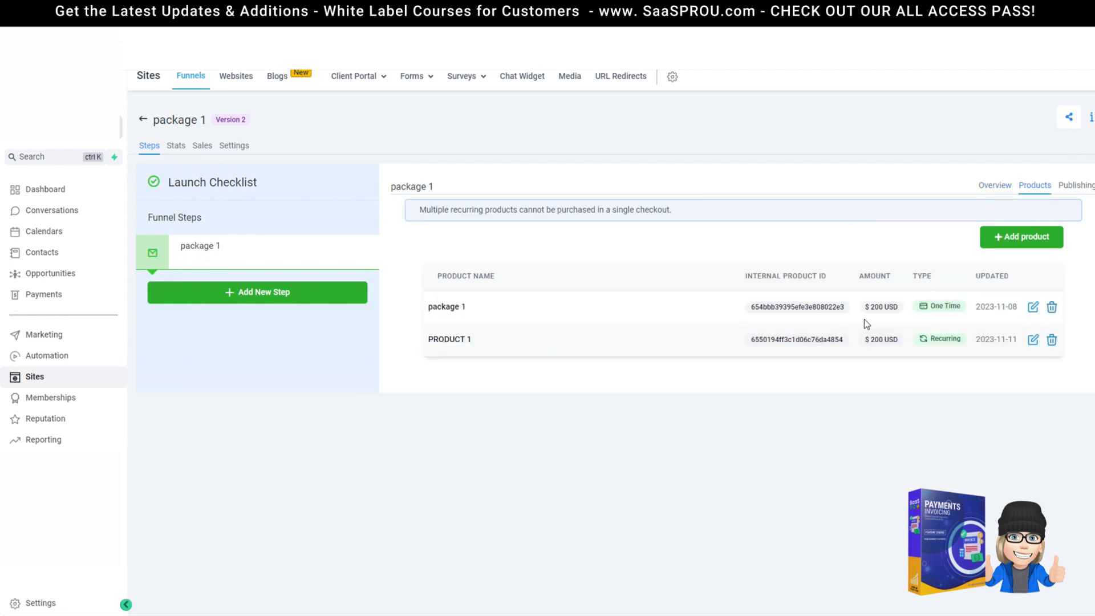
pyautogui.click(997, 188)
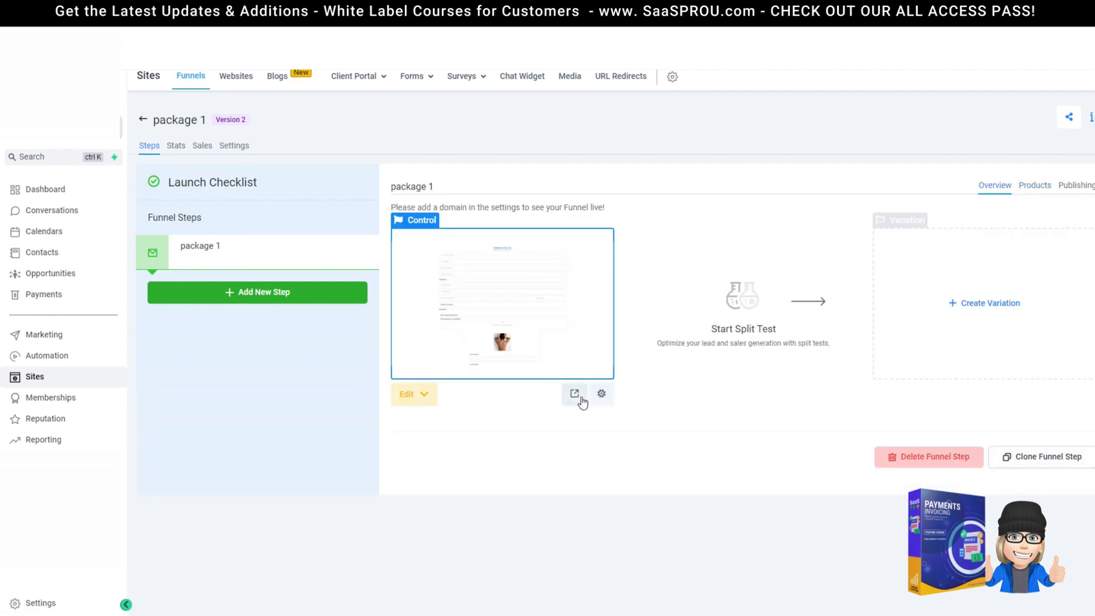
pyautogui.click(574, 395)
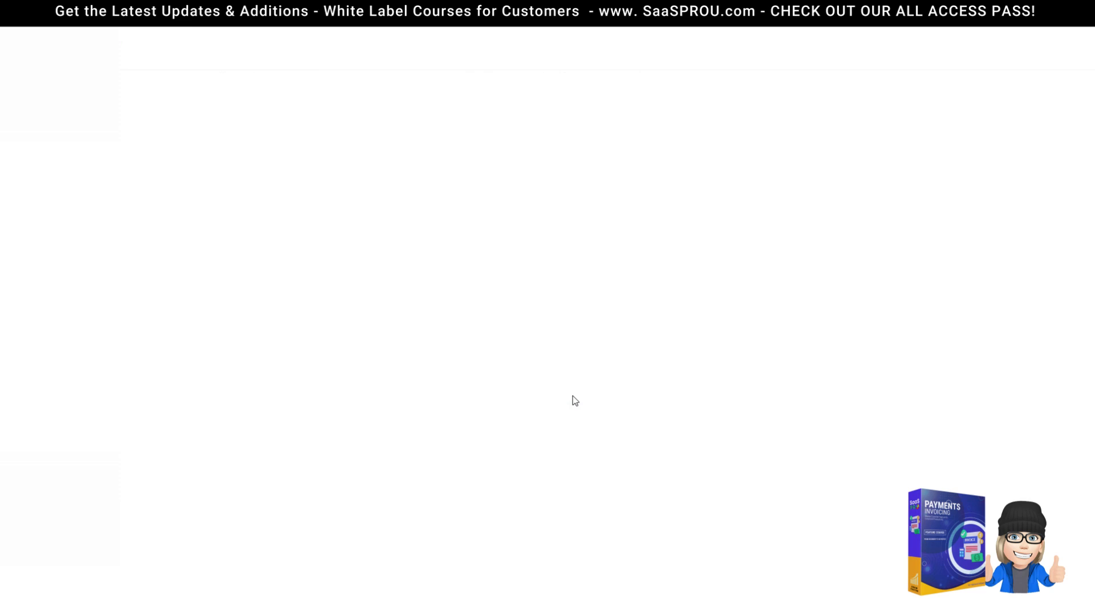
pyautogui.scroll(-2, 454, 485)
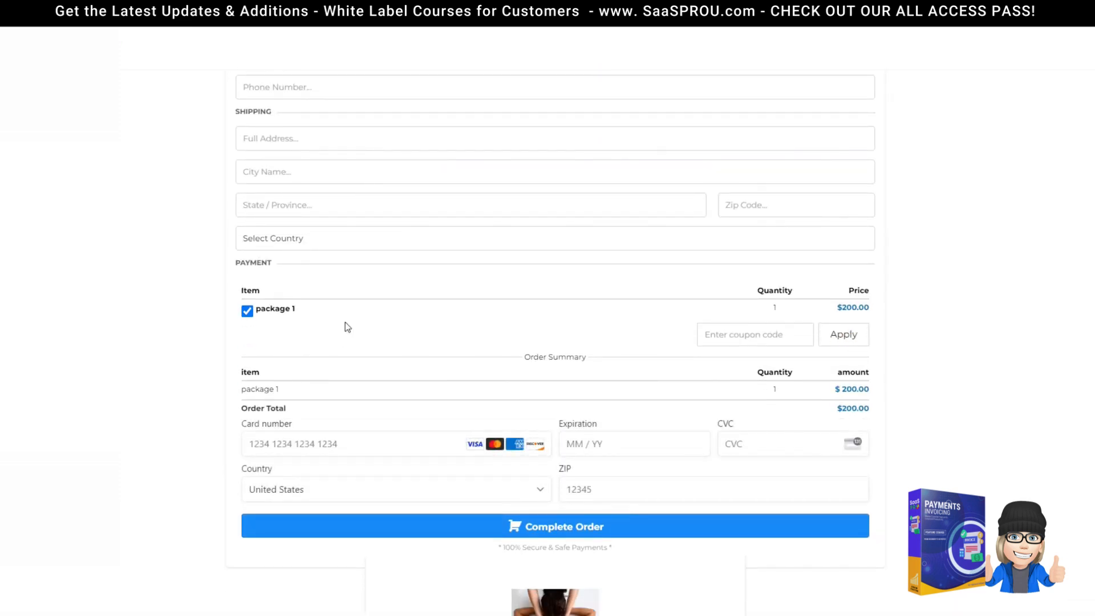
pyautogui.scroll(-1, 275, 308)
pyautogui.scroll(1, 257, 281)
# Apply the coupon code "coupon" to the previewed package 1 order and check the order summary
pyautogui.click(774, 338)
pyautogui.write('coupon')
pyautogui.click(843, 335)
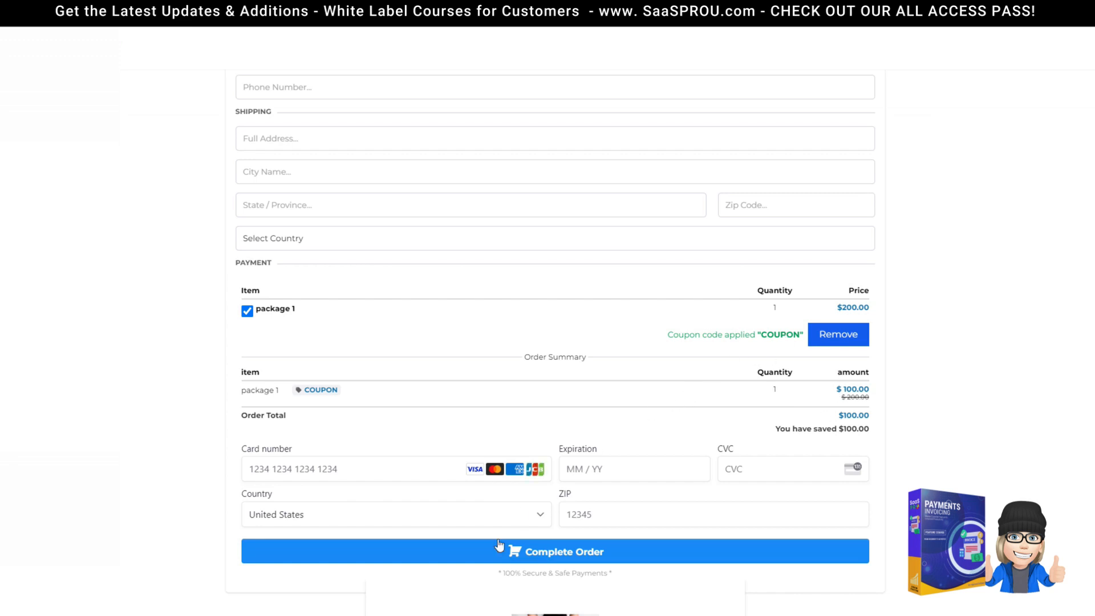
pyautogui.scroll(2, 714, 292)
pyautogui.scroll(-3, 642, 343)
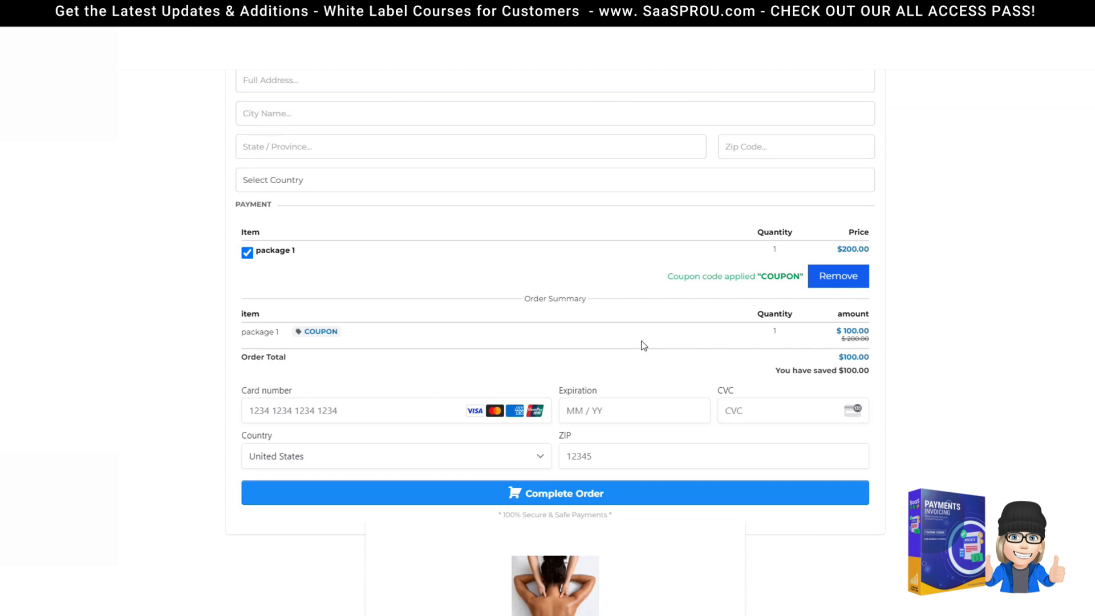
pyautogui.scroll(3, 643, 344)
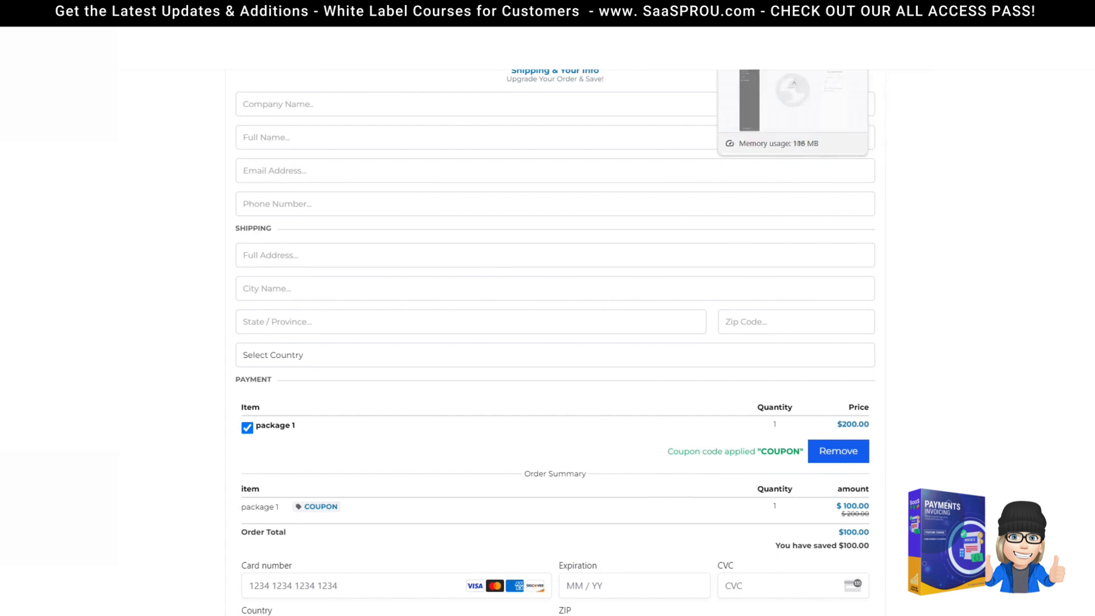
# Switch to the blog page editor and add a 1 Step Order element between the navigation menu and the blog posts
pyautogui.click(63, 13)
pyautogui.click(237, 78)
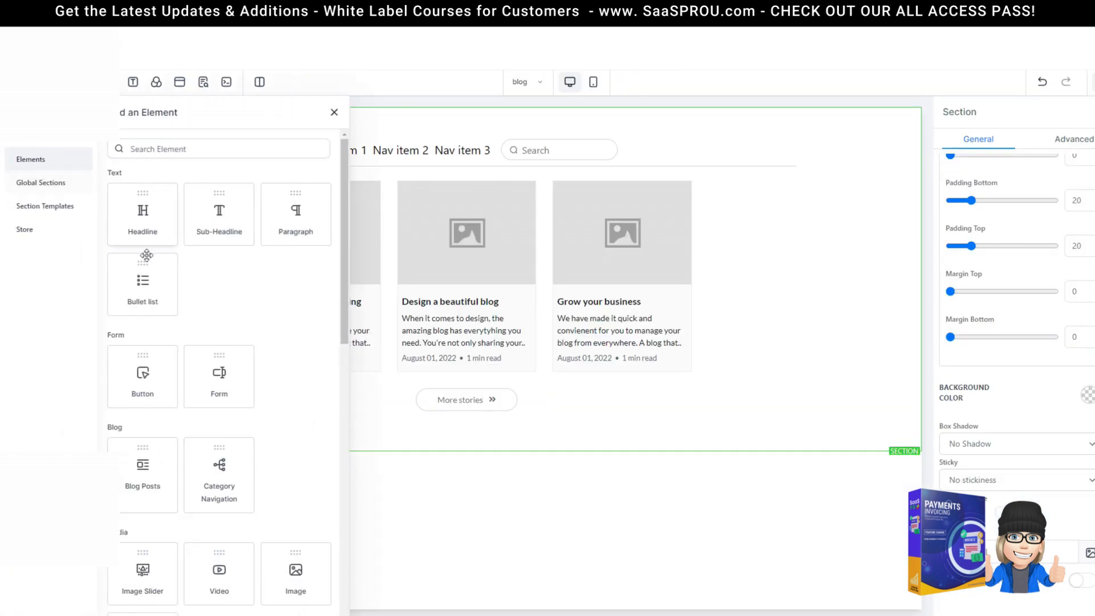
pyautogui.scroll(-10, 146, 255)
pyautogui.moveTo(212, 563); pyautogui.dragTo(571, 189)
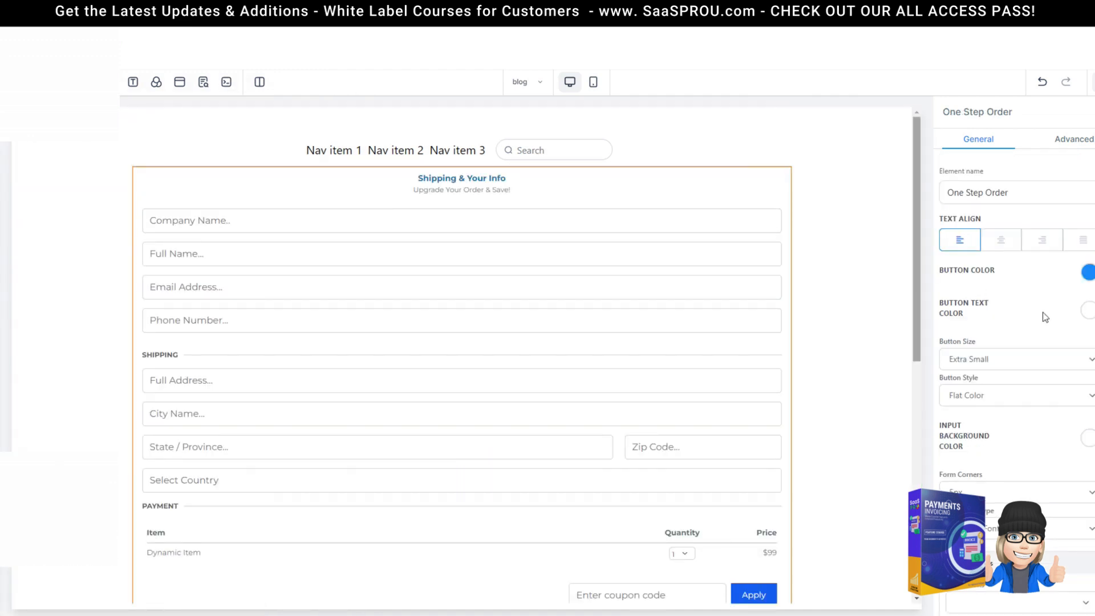
# Examine the One Step Order element's advanced options alongside its contact, shipping, payment and coupon fields
pyautogui.click(1073, 140)
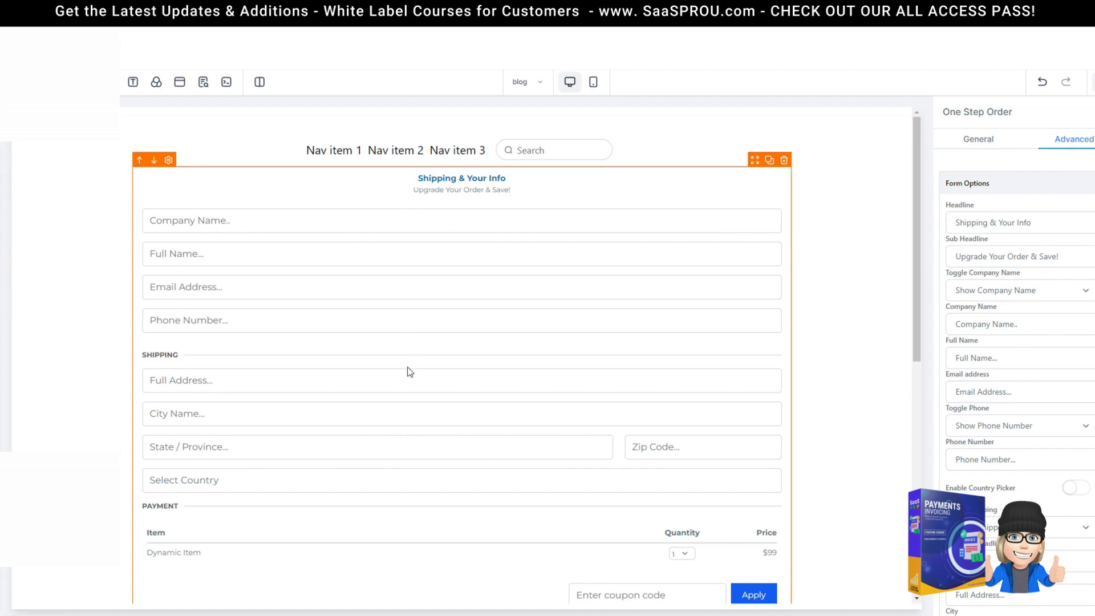
pyautogui.scroll(-5, 409, 372)
pyautogui.scroll(-3, 987, 297)
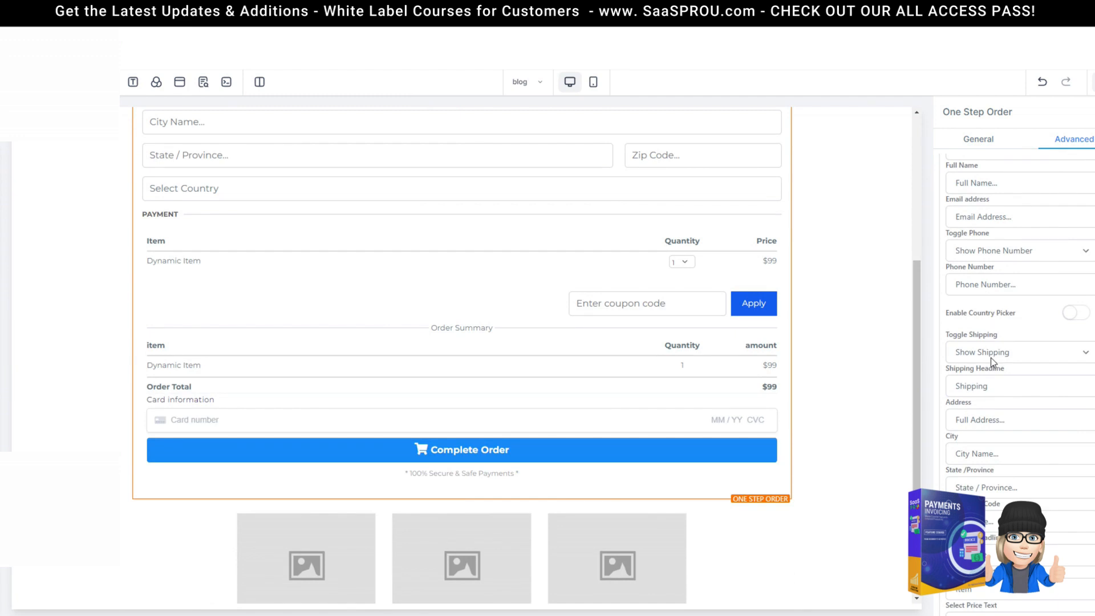
pyautogui.scroll(-4, 987, 407)
pyautogui.scroll(4, 989, 376)
pyautogui.scroll(-10, 991, 347)
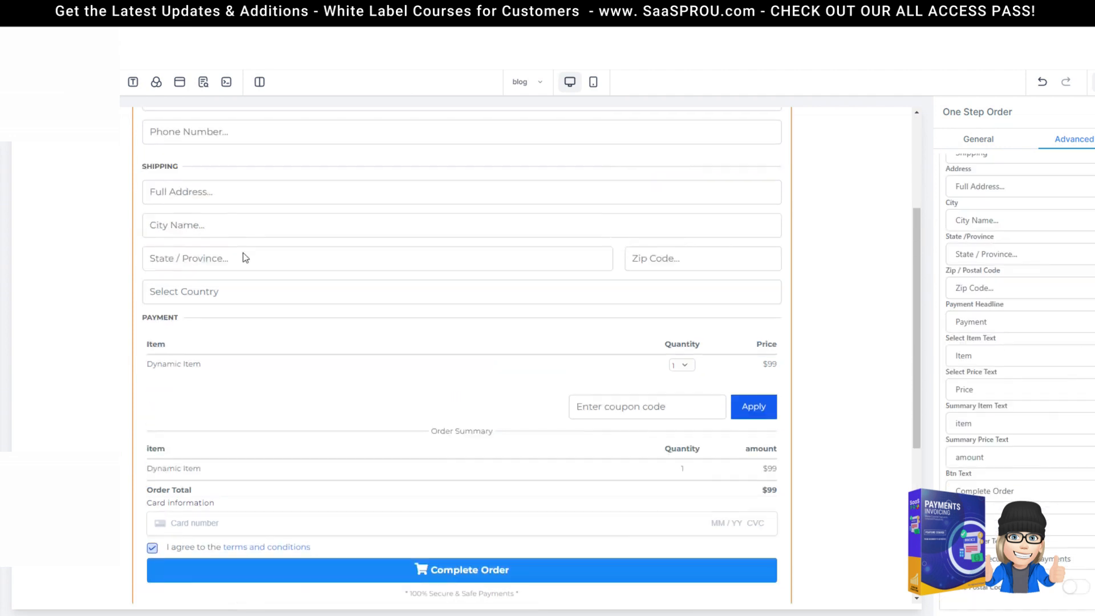
pyautogui.scroll(2, 243, 252)
pyautogui.scroll(3, 473, 211)
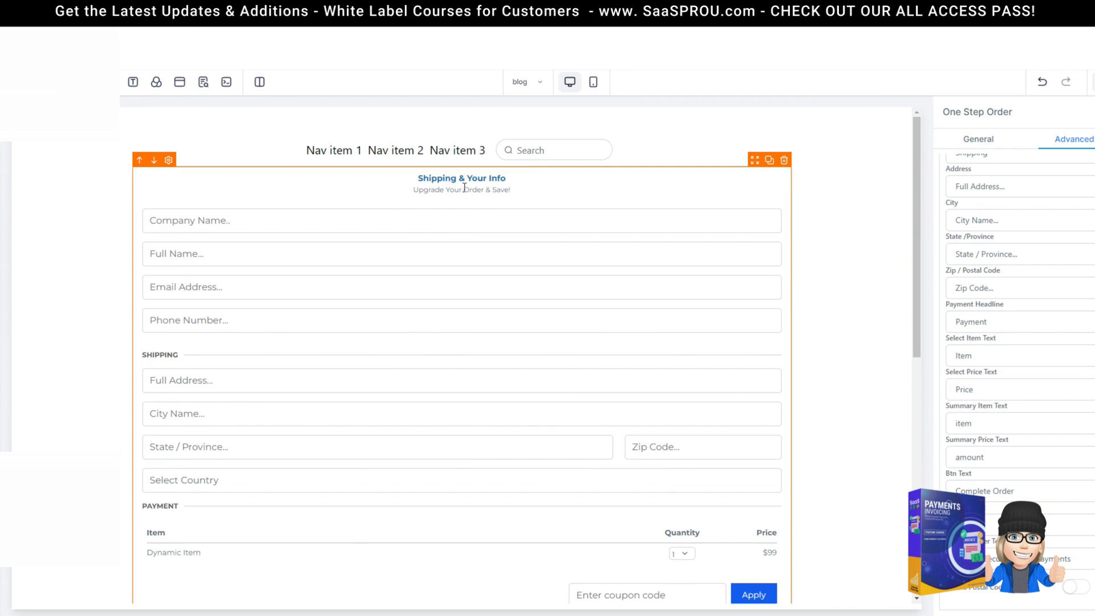
pyautogui.scroll(-5, 1047, 429)
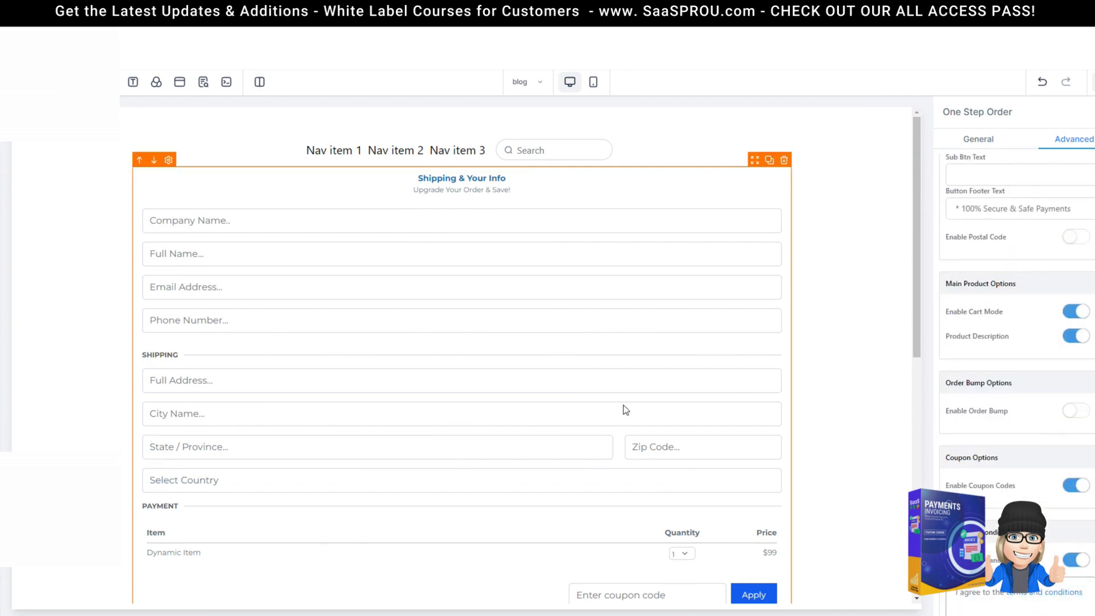
pyautogui.scroll(-4, 559, 405)
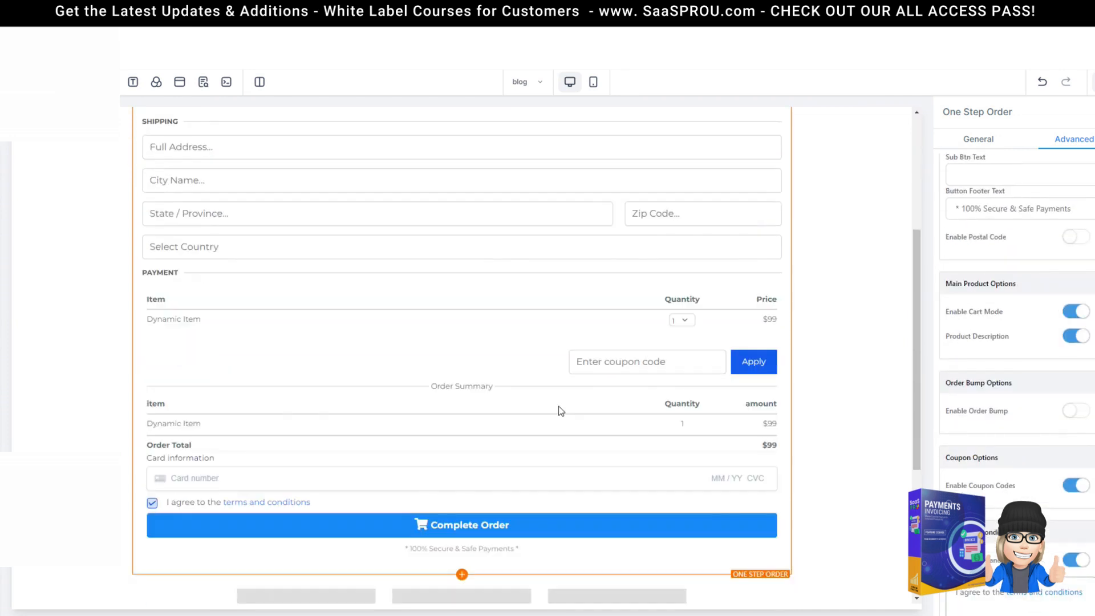
pyautogui.scroll(1, 1009, 336)
pyautogui.scroll(7, 1016, 368)
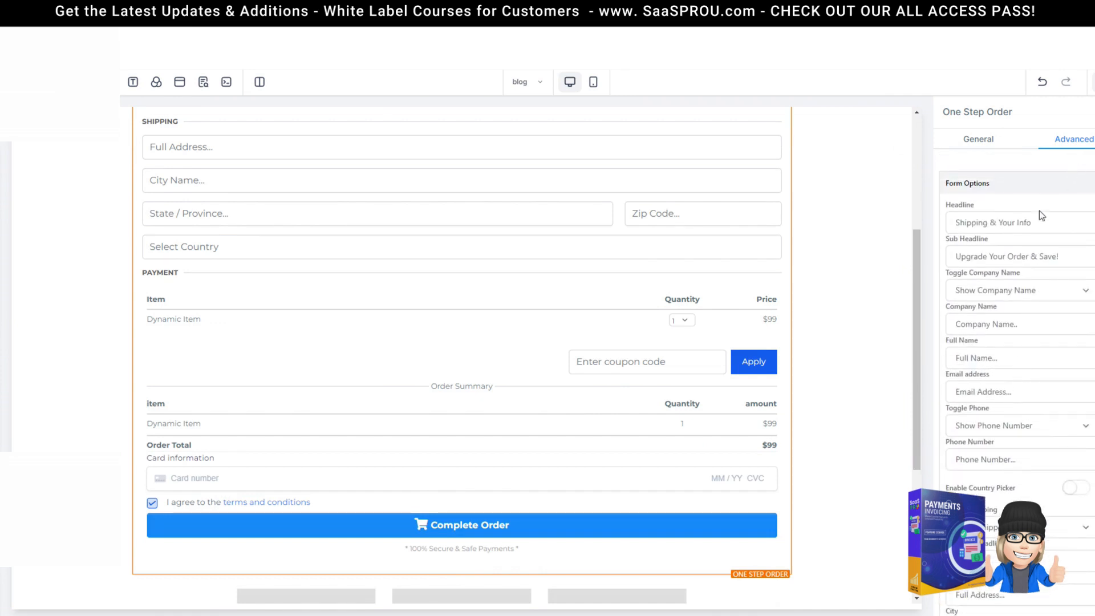
# Review the order form's editable headline, sub headline, item, button and button footer texts
pyautogui.click(1016, 223)
pyautogui.click(1037, 252)
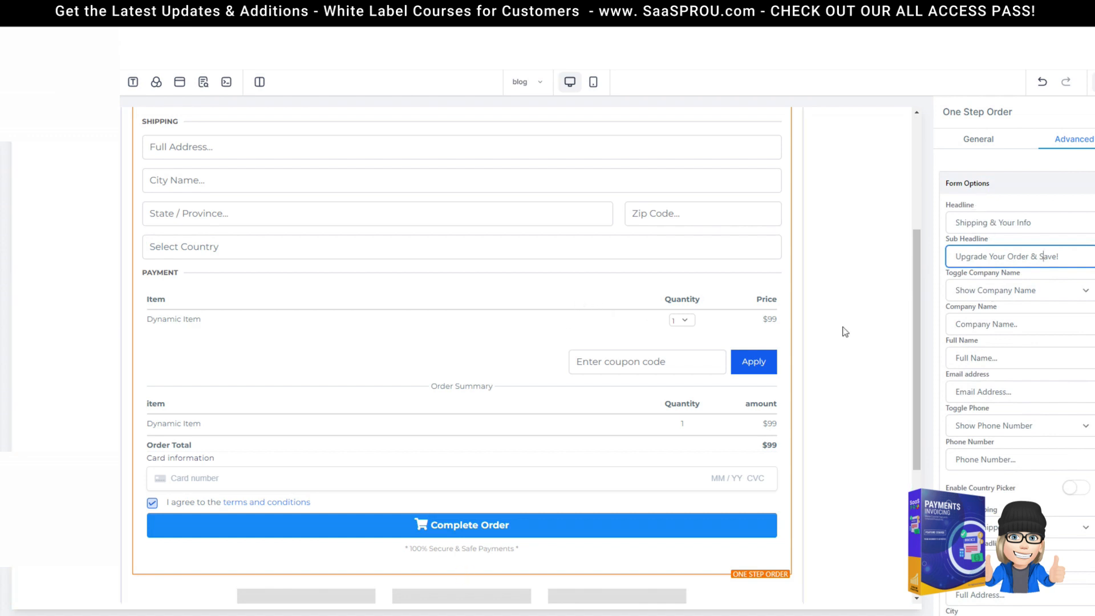
pyautogui.scroll(-3, 1024, 400)
pyautogui.scroll(-3, 987, 365)
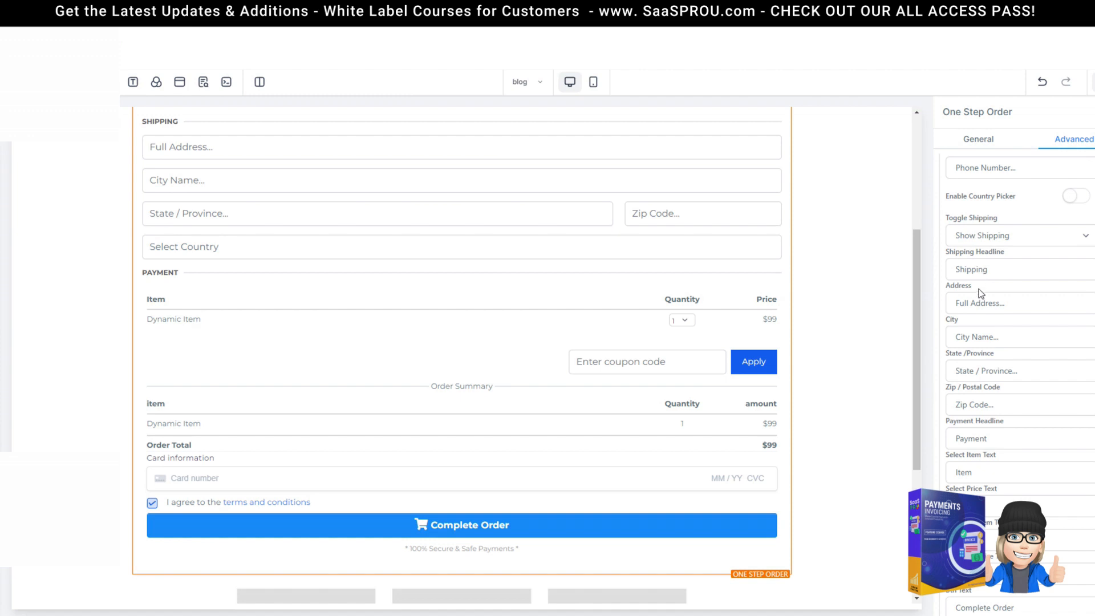
pyautogui.scroll(-4, 985, 374)
pyautogui.moveTo(978, 239); pyautogui.dragTo(939, 239)
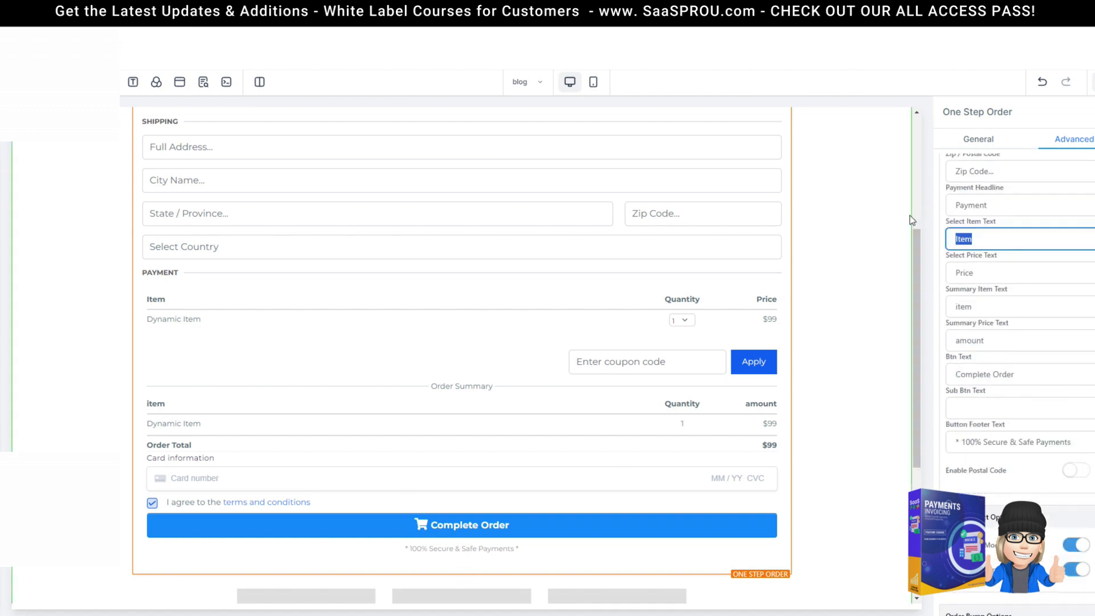
pyautogui.click(981, 375)
pyautogui.click(975, 442)
# Enable the postal code in the One Step Order element and review its product, order bump and coupon options
pyautogui.scroll(-1, 1027, 429)
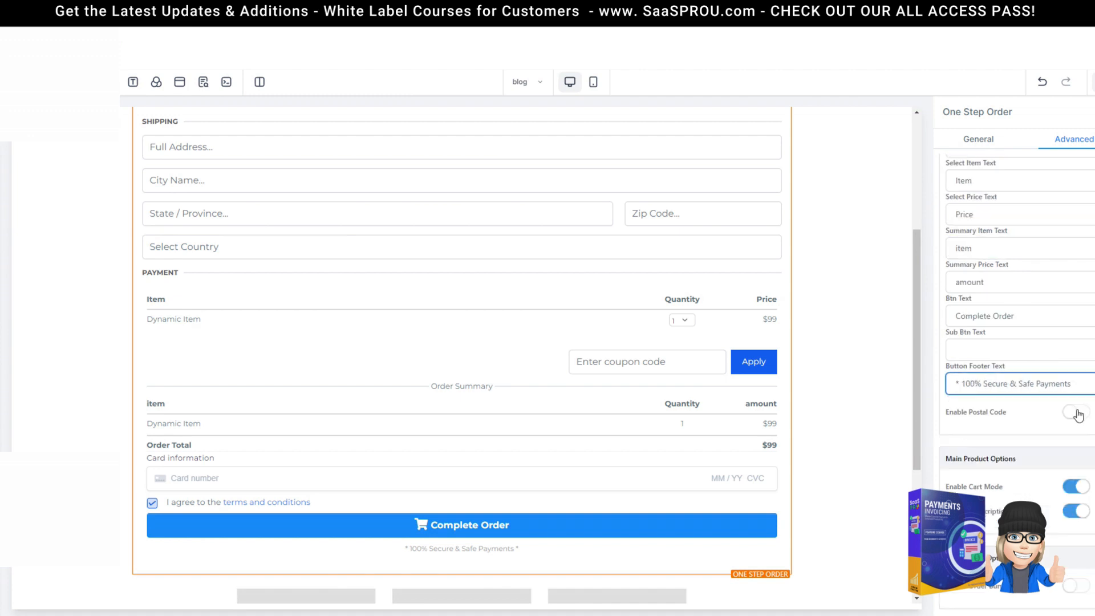
pyautogui.click(1080, 413)
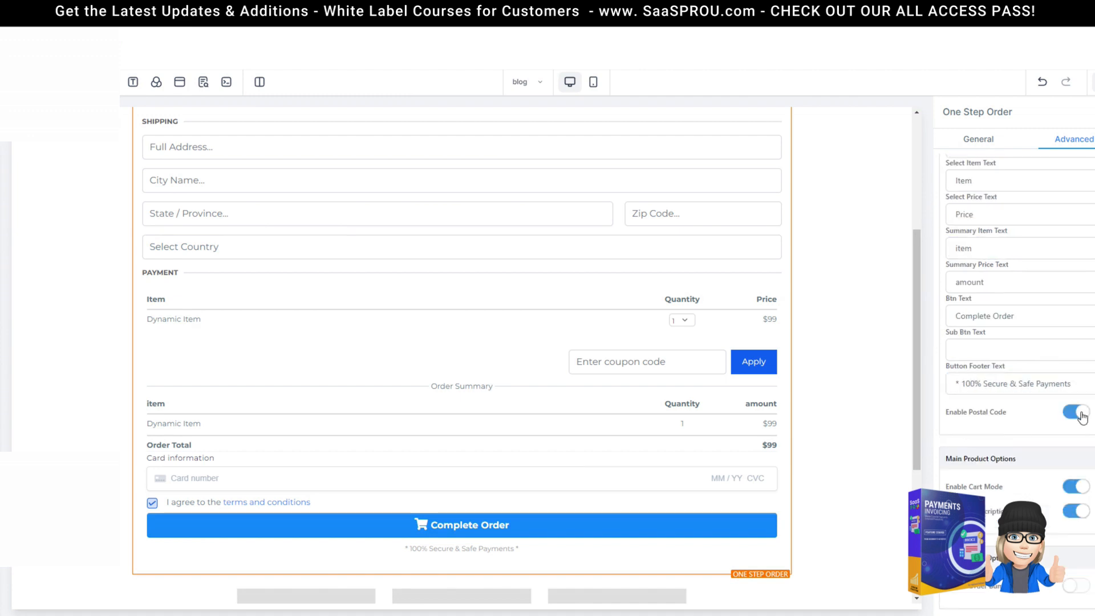
pyautogui.scroll(-2, 982, 462)
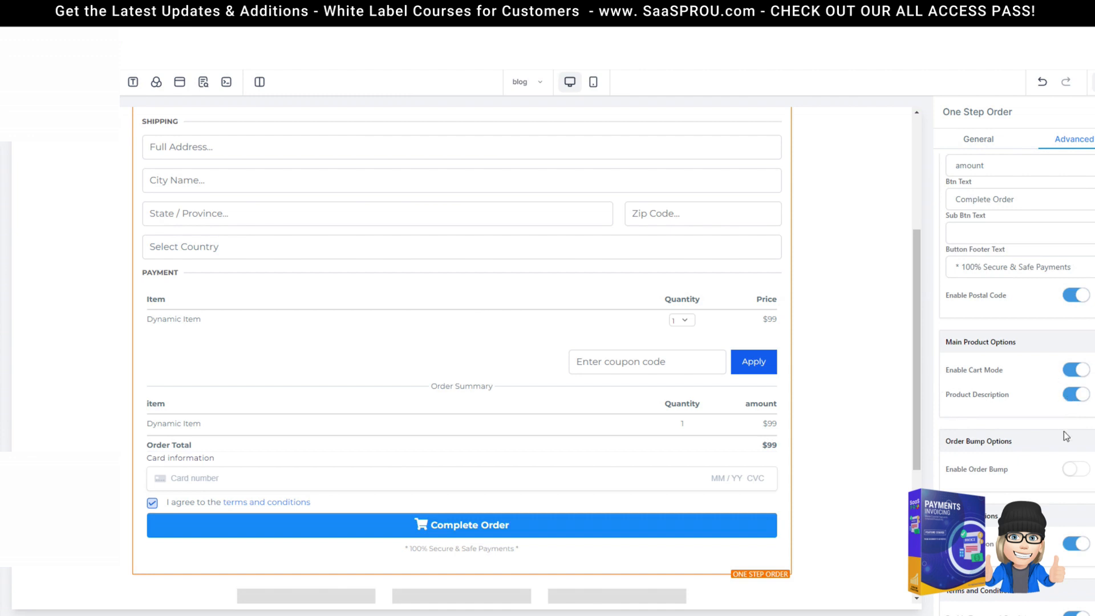
pyautogui.scroll(-2, 1058, 493)
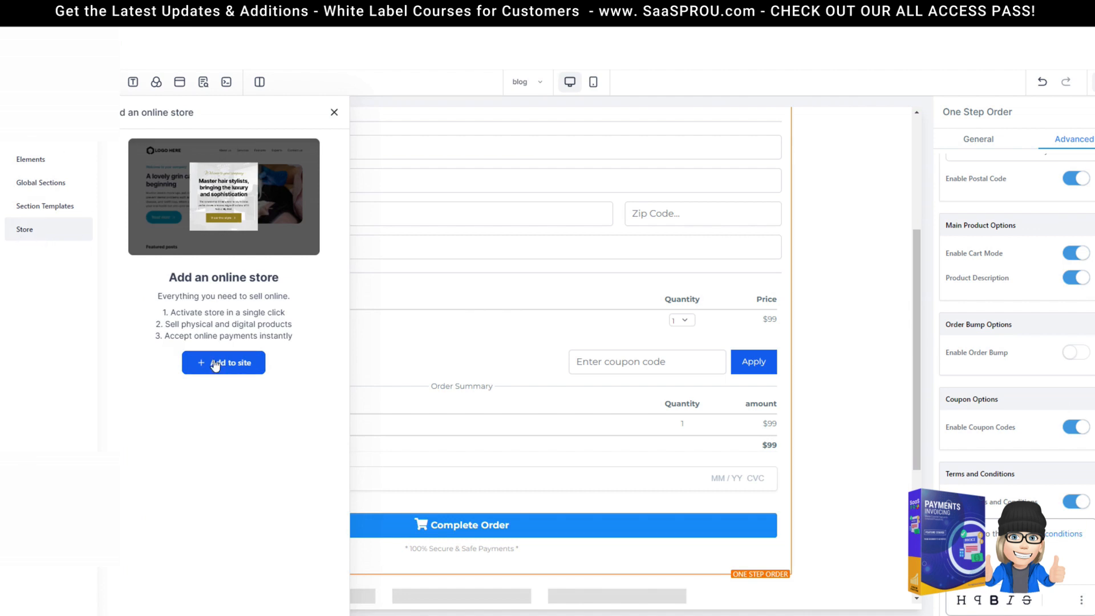
# Open PRODUCT 1 in Payments for editing, toggle its inclusion in the online store and return to the product list without saving
pyautogui.scroll(4, 758, 256)
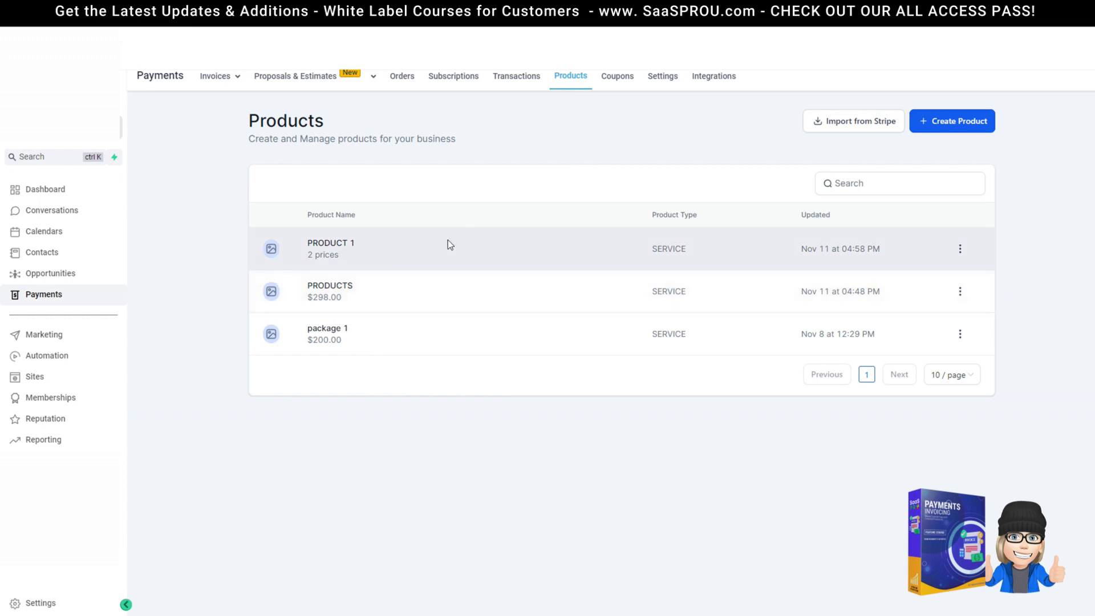
pyautogui.click(961, 251)
pyautogui.click(946, 206)
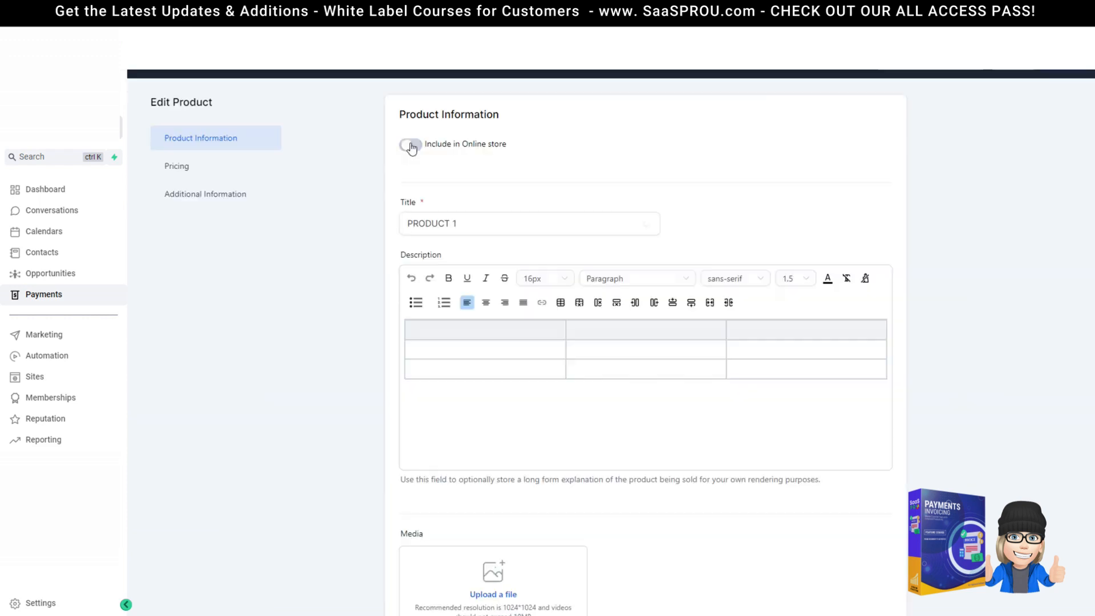
pyautogui.click(409, 145)
pyautogui.click(154, 60)
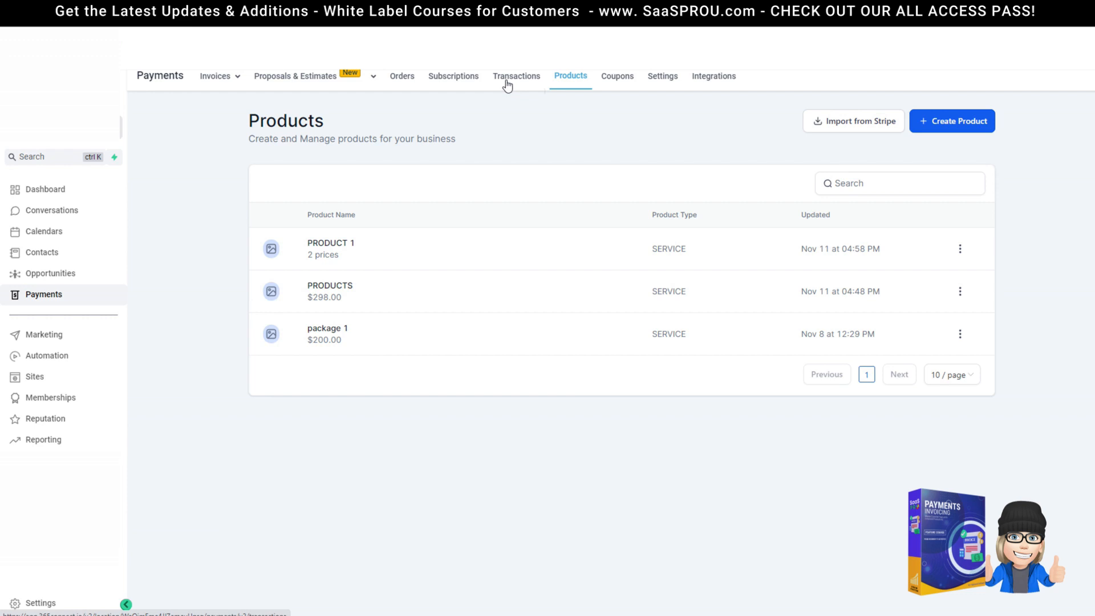
# Open the blog website's page for editing and view the section's advanced settings
pyautogui.moveTo(221, 83)
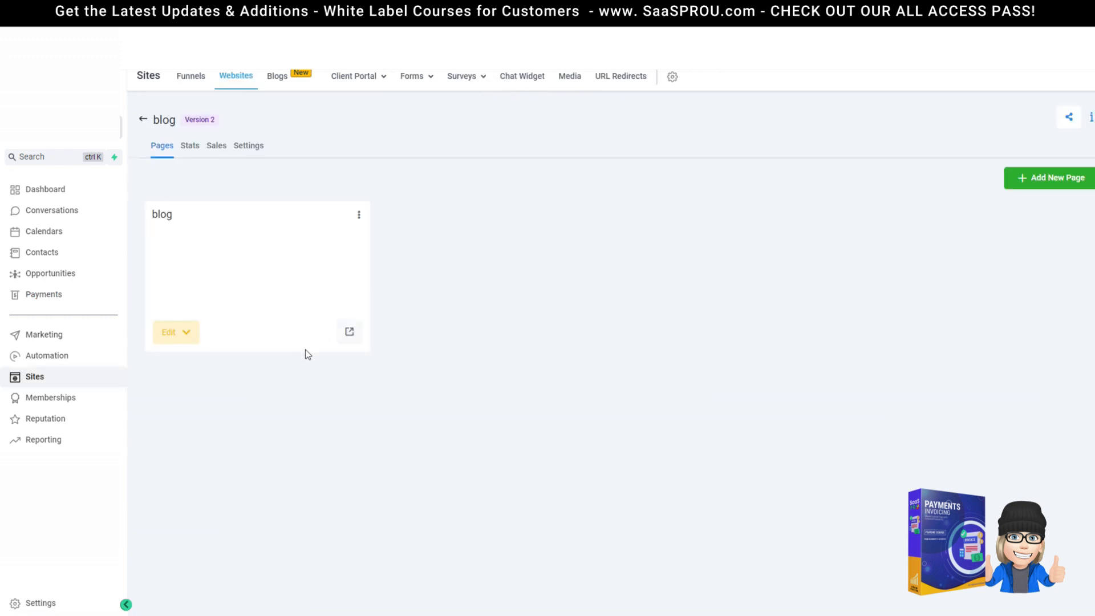
pyautogui.click(183, 342)
pyautogui.click(189, 372)
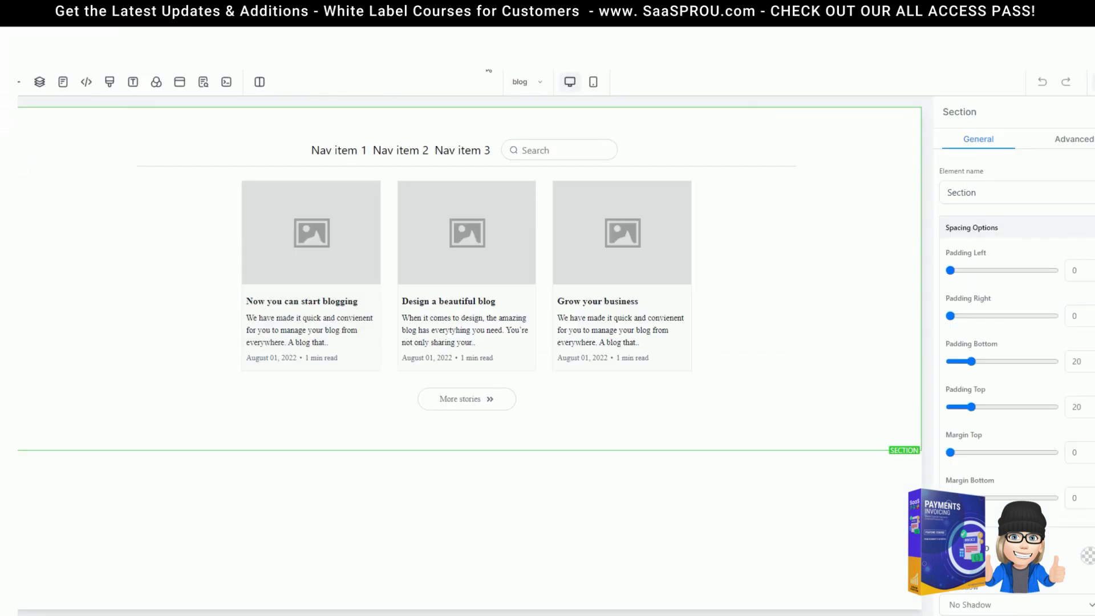
pyautogui.click(1087, 145)
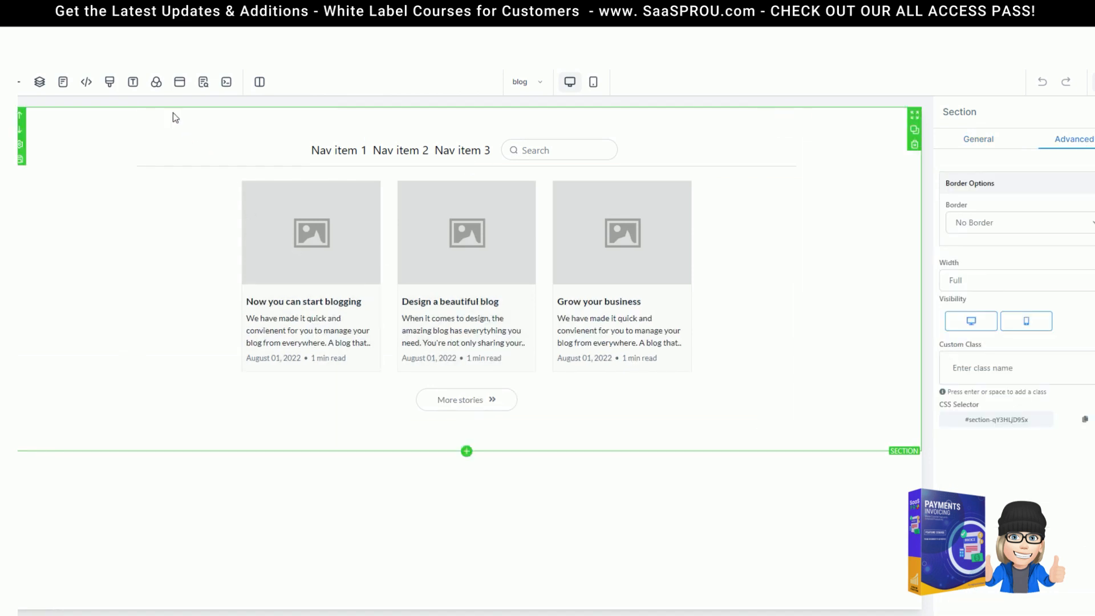
# Add a One Step Order element to the blog page and view its advanced form options
pyautogui.click(19, 83)
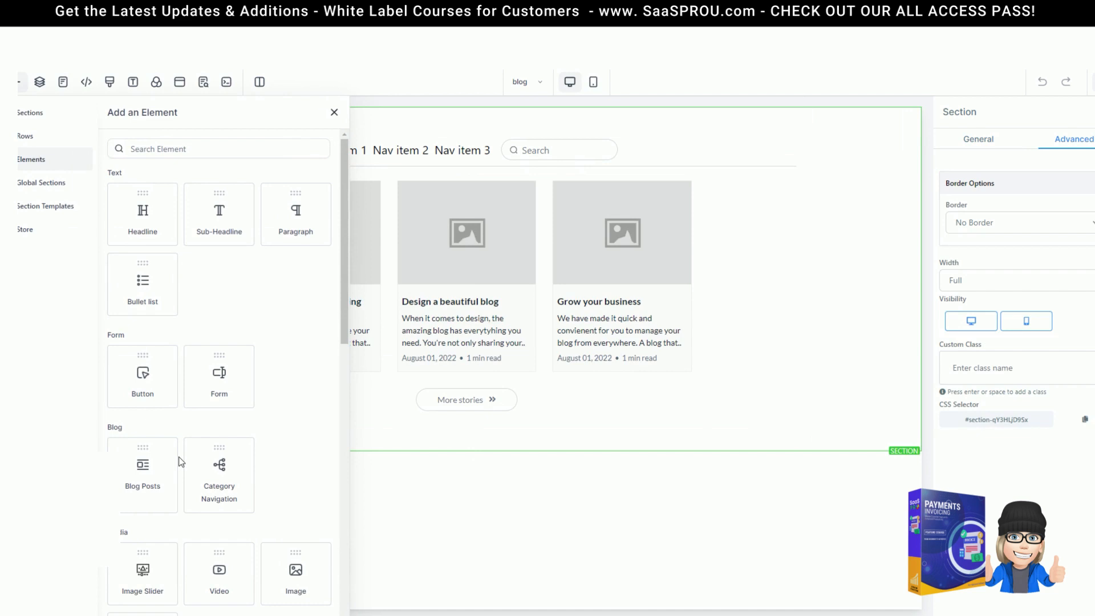
pyautogui.scroll(-8, 181, 521)
pyautogui.scroll(-5, 191, 530)
pyautogui.moveTo(141, 568); pyautogui.dragTo(584, 156)
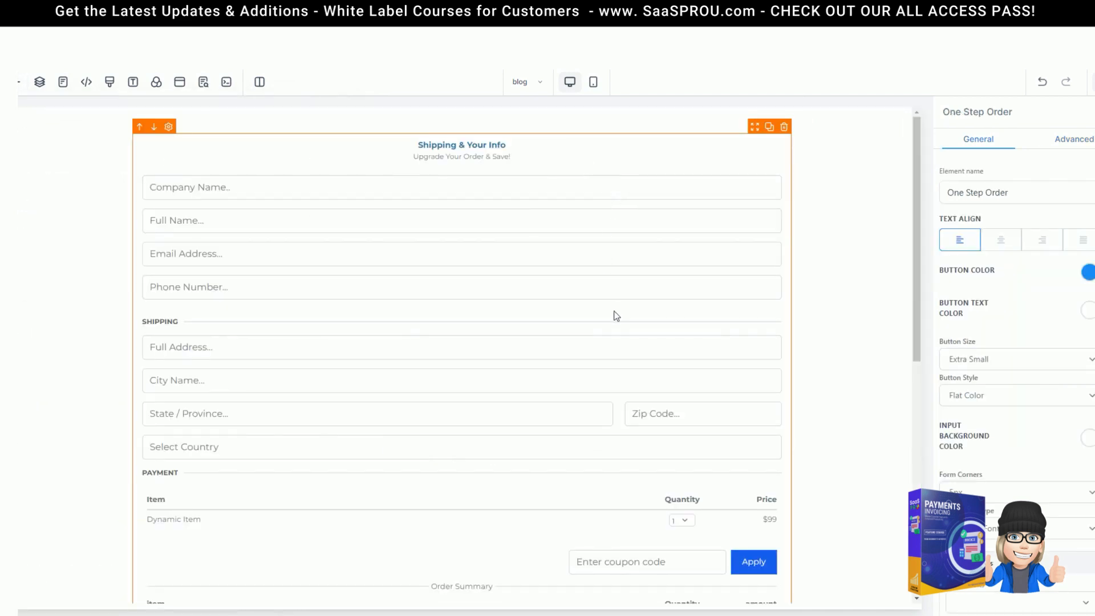
pyautogui.click(1075, 140)
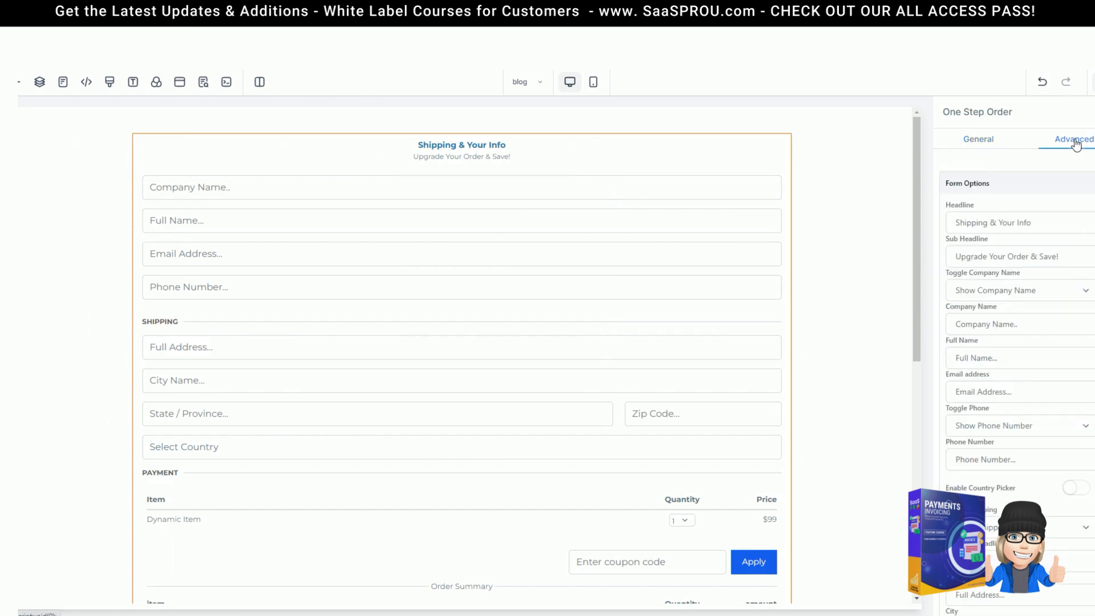
pyautogui.scroll(-10, 1008, 459)
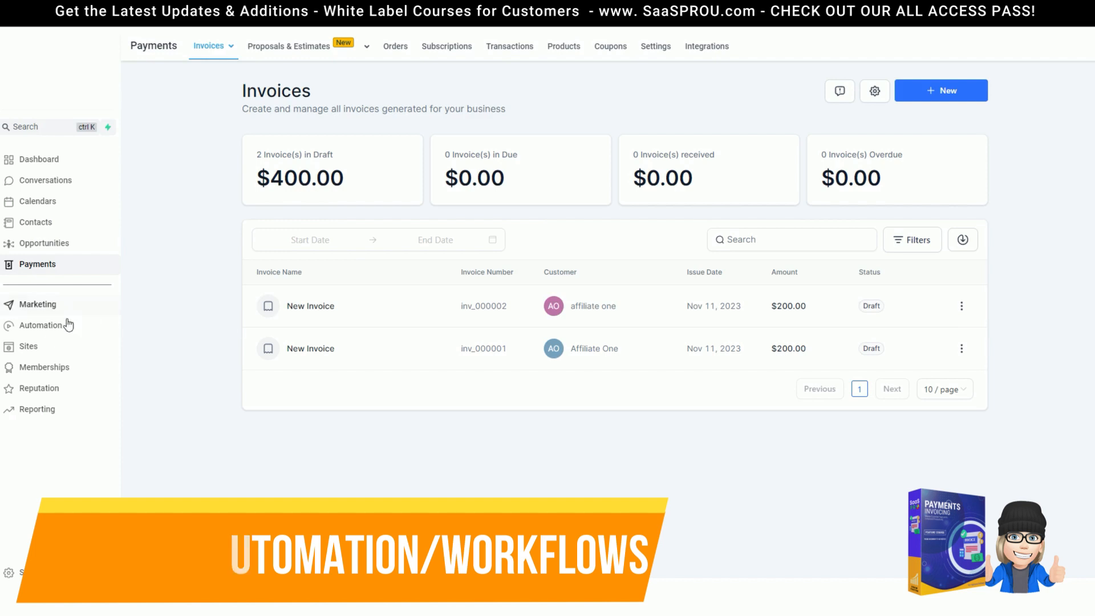
# Create a new automation workflow from scratch
pyautogui.click(36, 327)
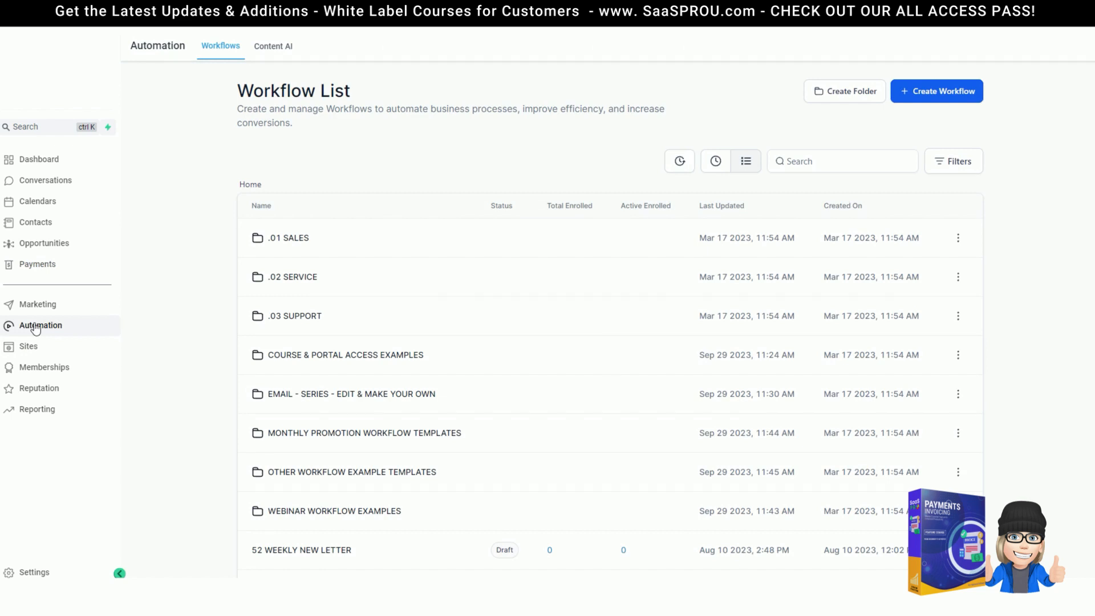
pyautogui.click(948, 91)
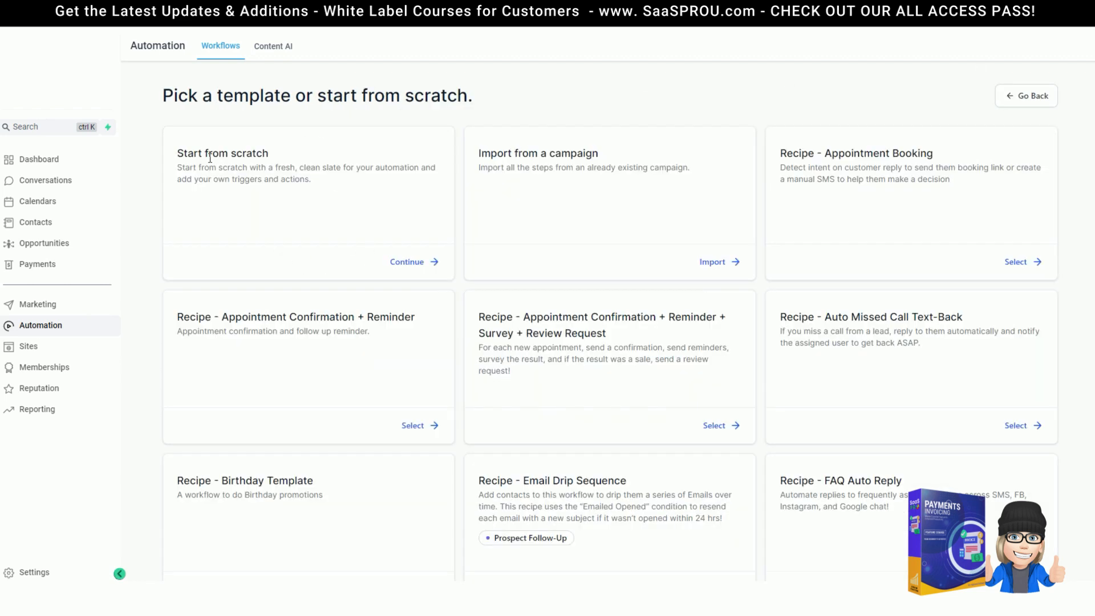
pyautogui.click(410, 263)
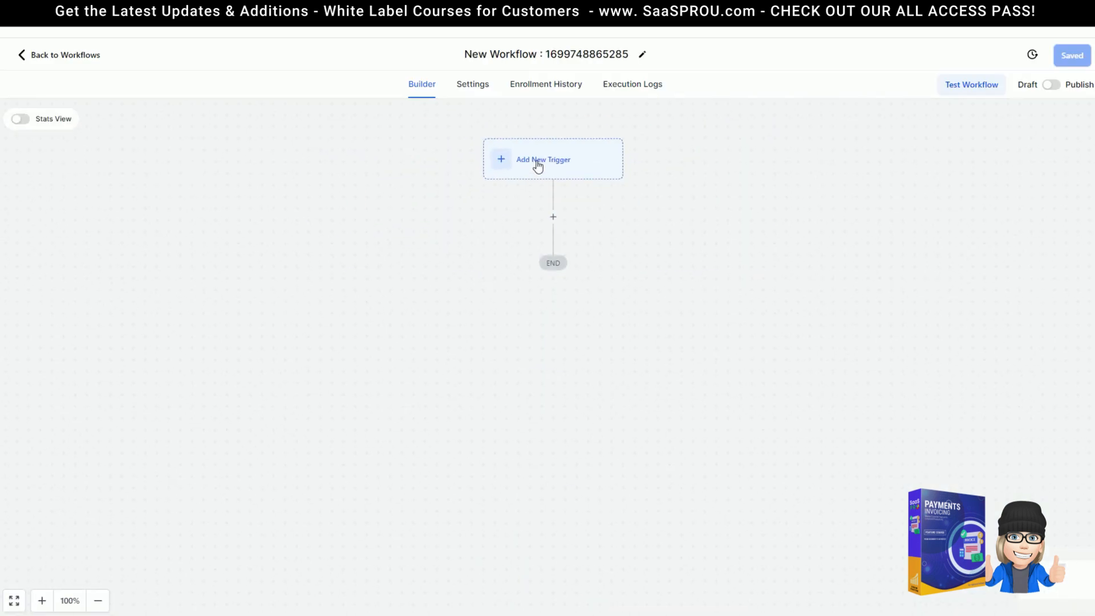
# Try a Payment Received workflow trigger and switch its filter field from Payment Status to Source
pyautogui.click(538, 163)
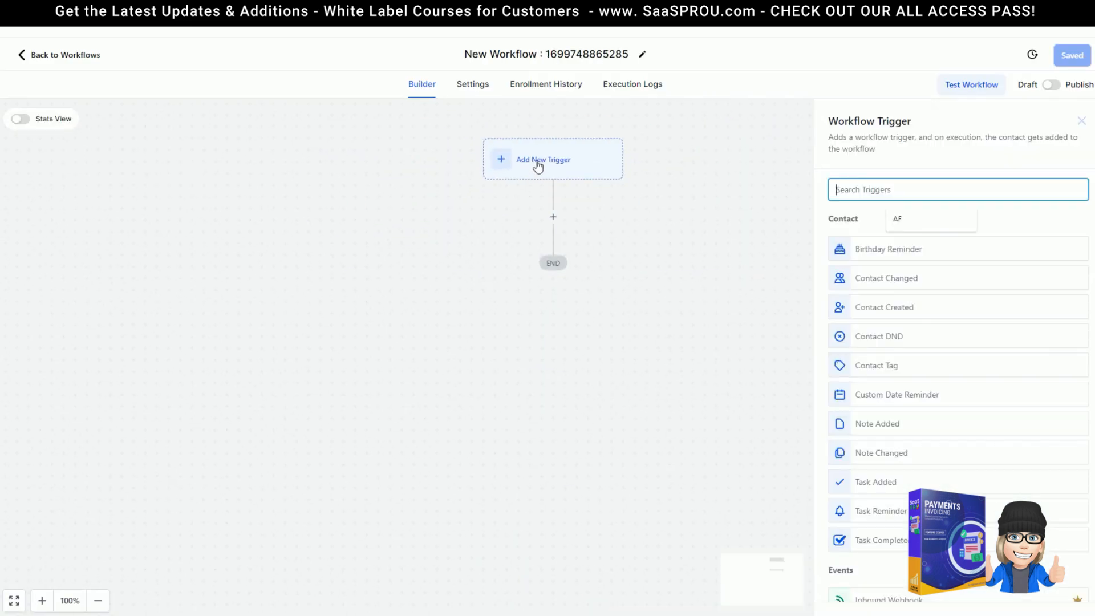
pyautogui.write('pay')
pyautogui.click(890, 251)
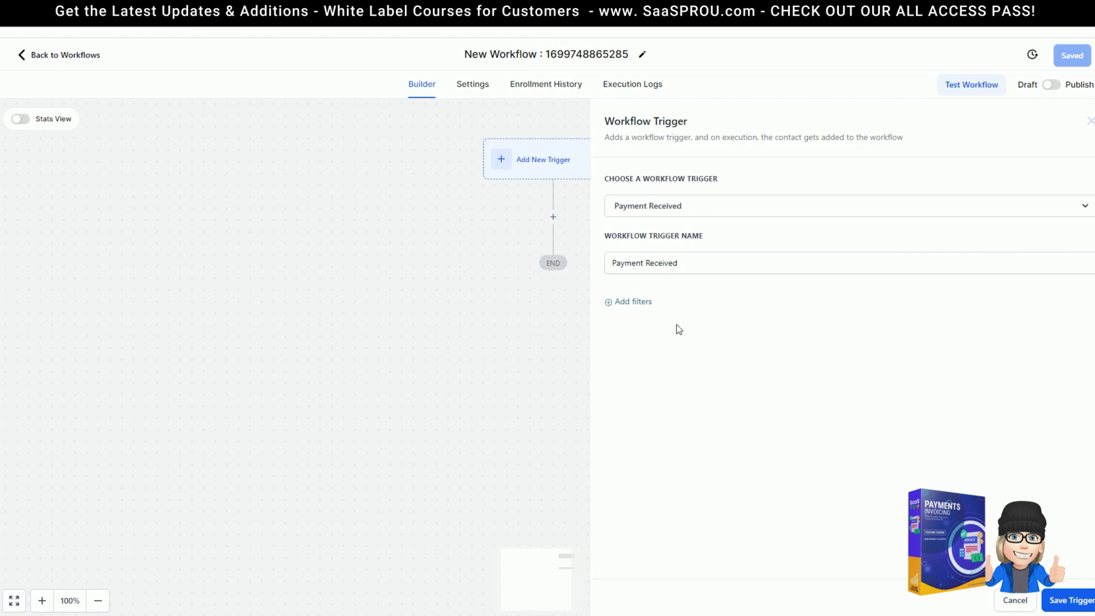
pyautogui.click(634, 302)
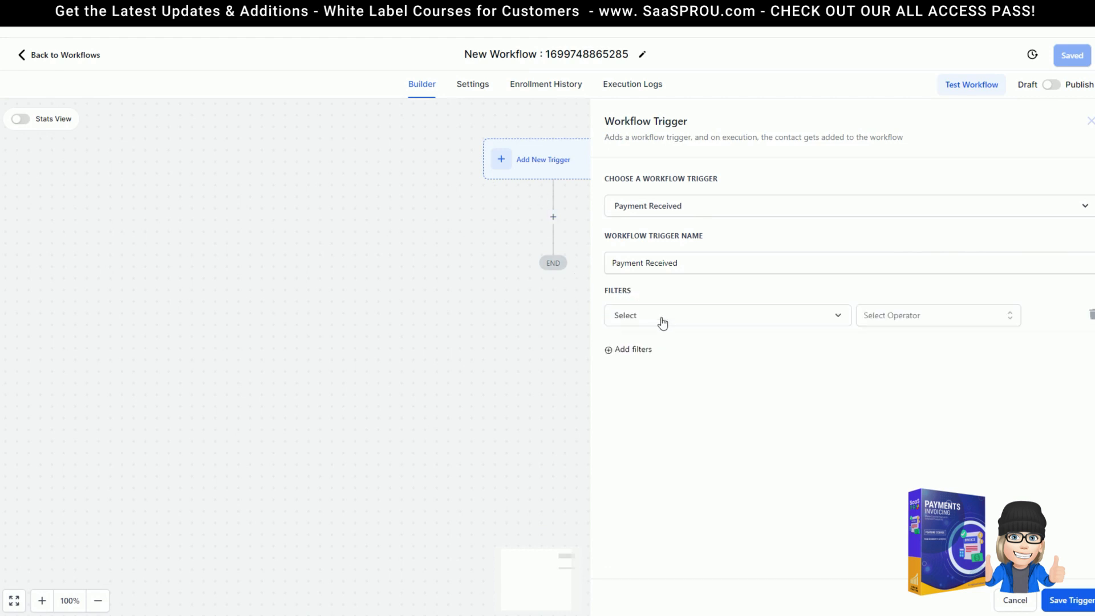
pyautogui.click(664, 323)
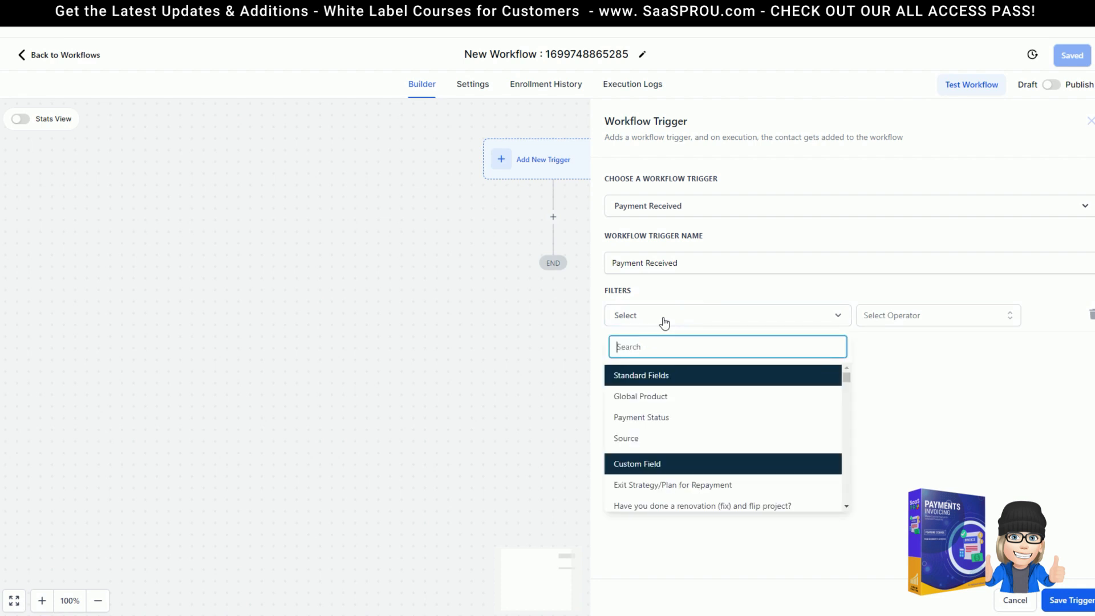
pyautogui.click(656, 417)
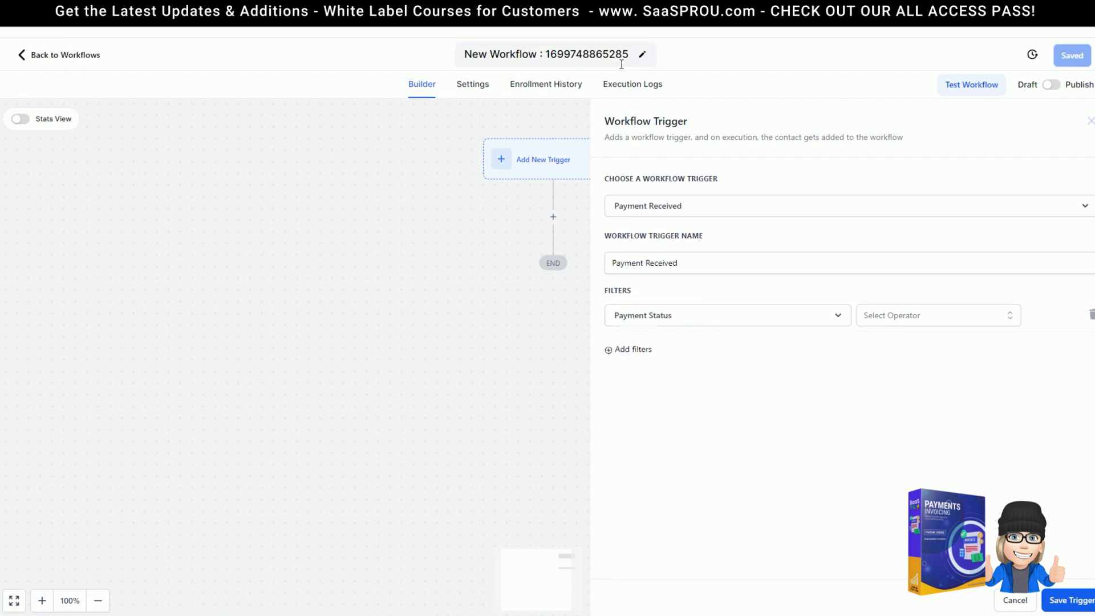
pyautogui.click(645, 318)
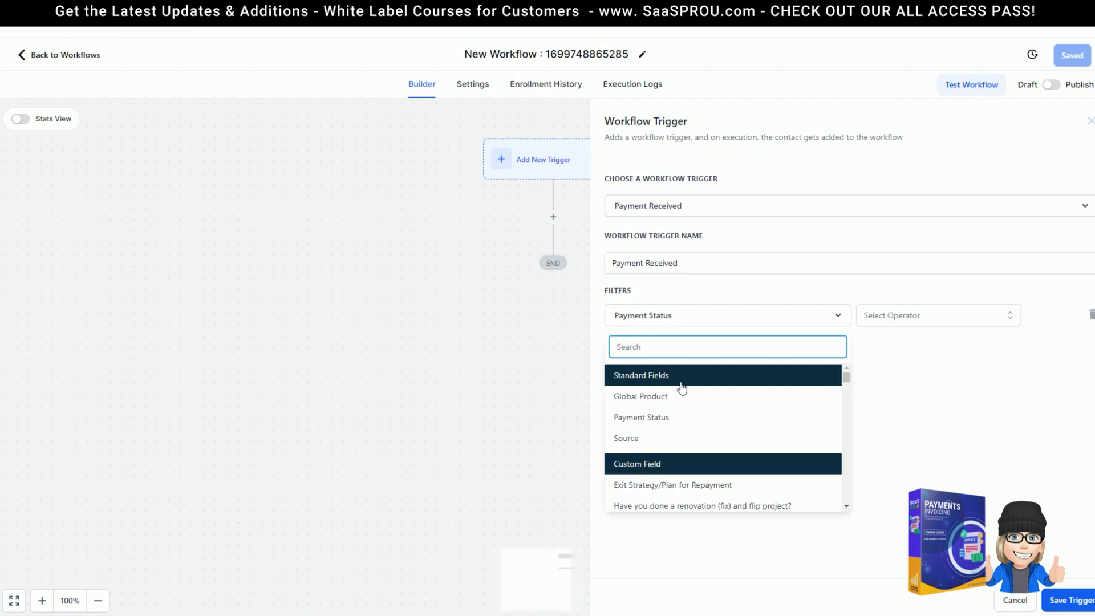
pyautogui.click(638, 439)
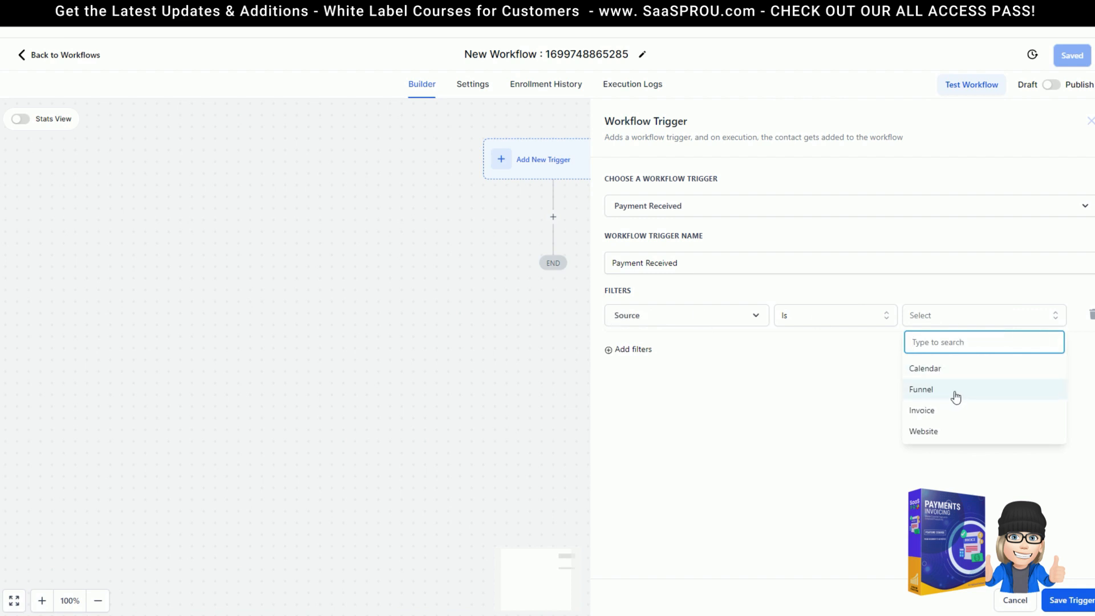
# Try filtering the Payment Received trigger by Payment Status is Success and leave it unsaved
pyautogui.click(692, 310)
pyautogui.click(666, 418)
pyautogui.click(895, 320)
pyautogui.click(894, 345)
pyautogui.click(954, 316)
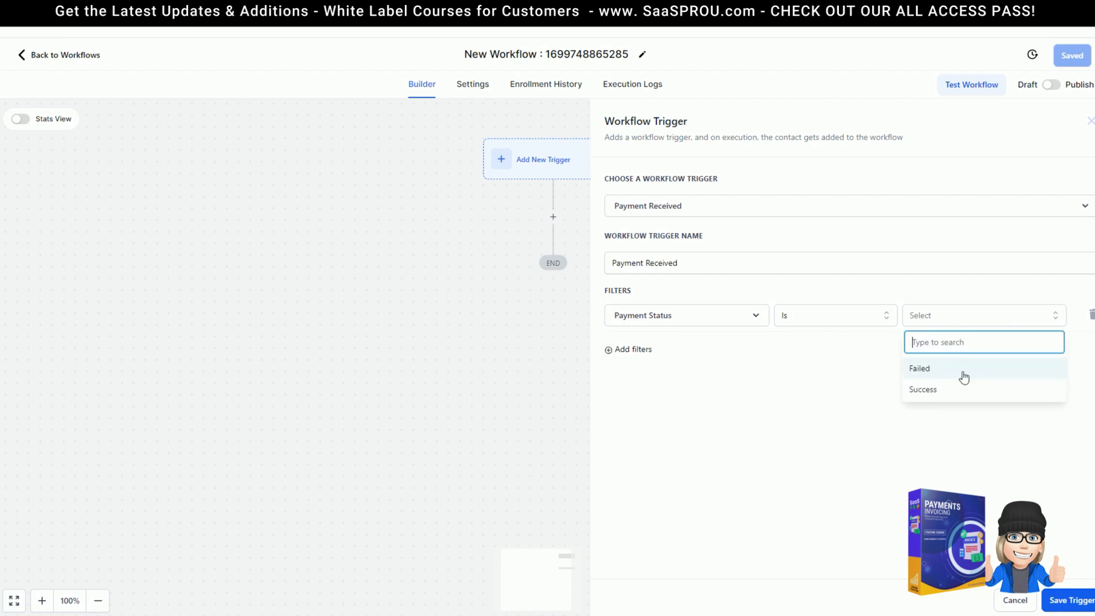
pyautogui.click(930, 394)
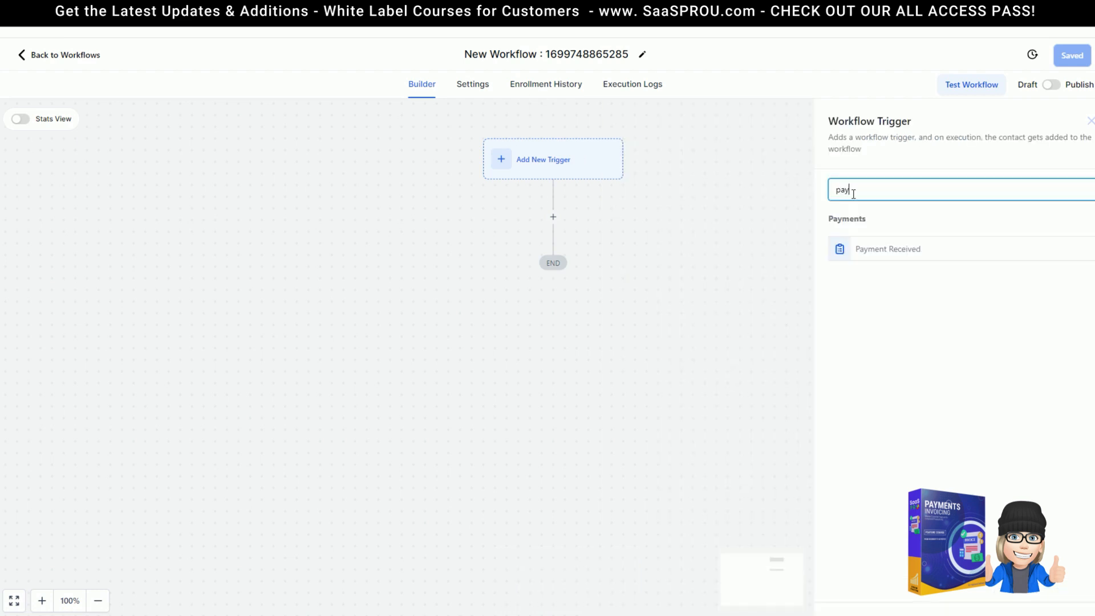
# Search the workflow triggers for "pro" to examine the product-related triggers
pyautogui.press('BackSpace')
pyautogui.press('BackSpace')
pyautogui.press('BackSpace')
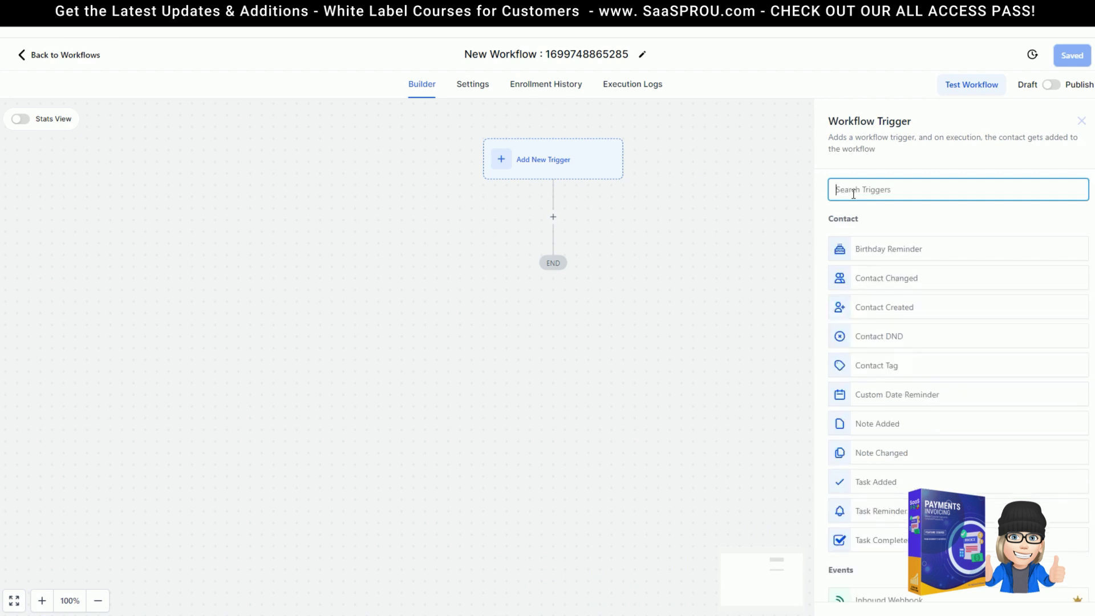
pyautogui.write('pro')
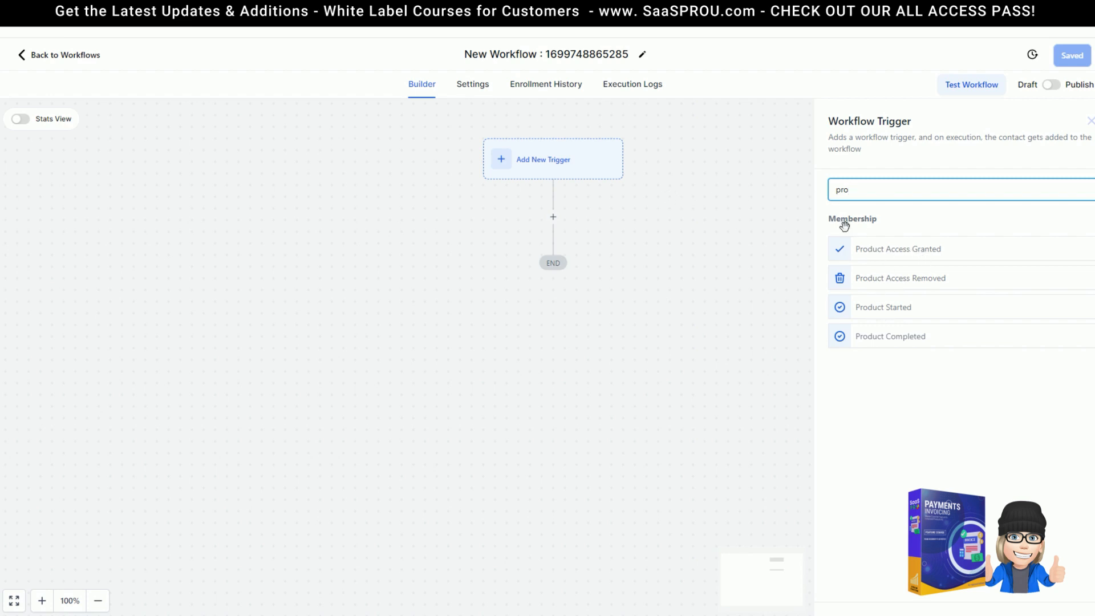
# Search the triggers for "inv", choose the Invoice trigger and set its Invoice Status filter to Sent
pyautogui.press('BackSpace')
pyautogui.press('BackSpace')
pyautogui.press('BackSpace')
pyautogui.write('inv')
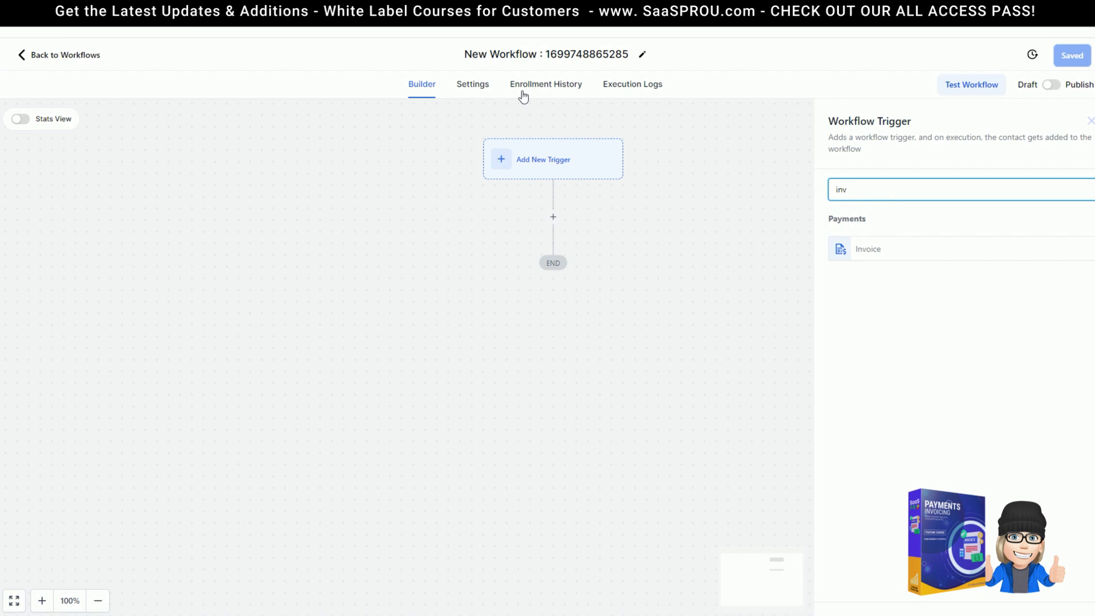
pyautogui.click(871, 250)
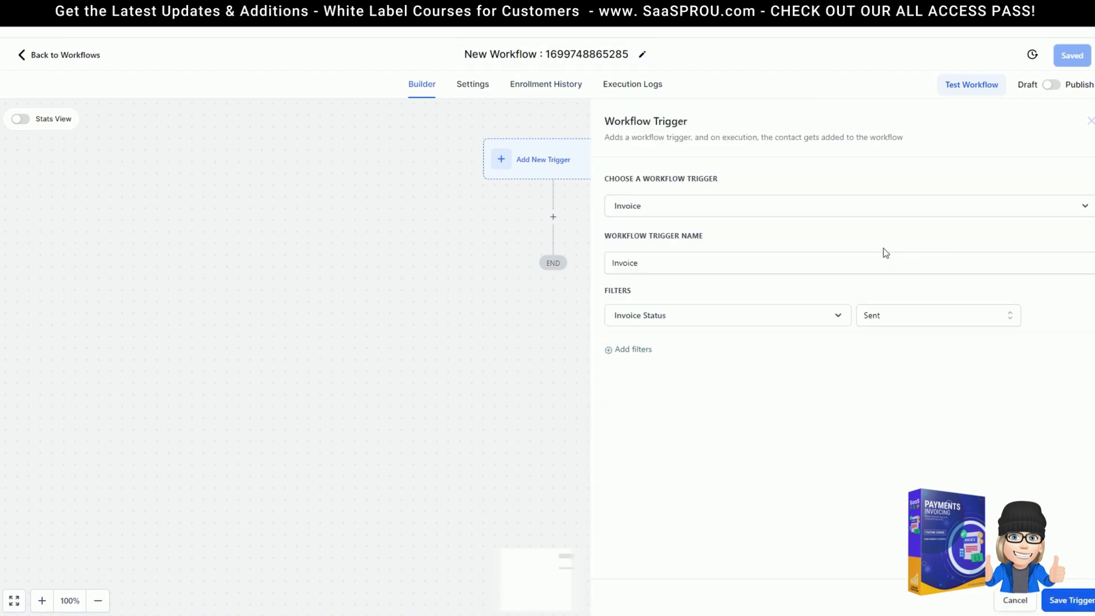
pyautogui.click(888, 317)
pyautogui.click(877, 390)
# View the fields offered for an additional filter, remove that empty filter and save the Invoice trigger
pyautogui.click(621, 351)
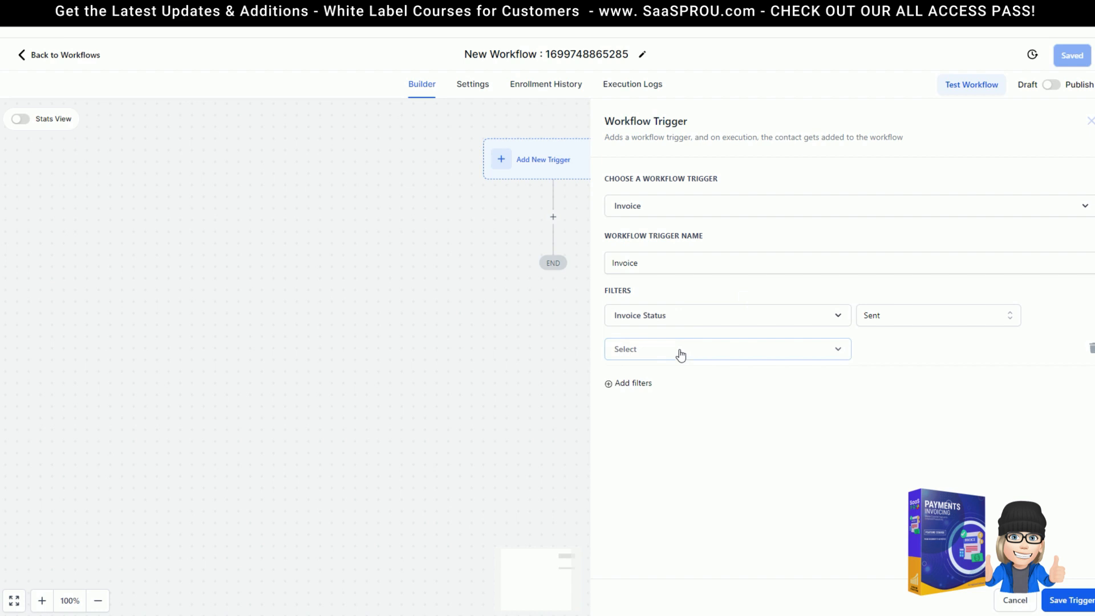
pyautogui.click(681, 354)
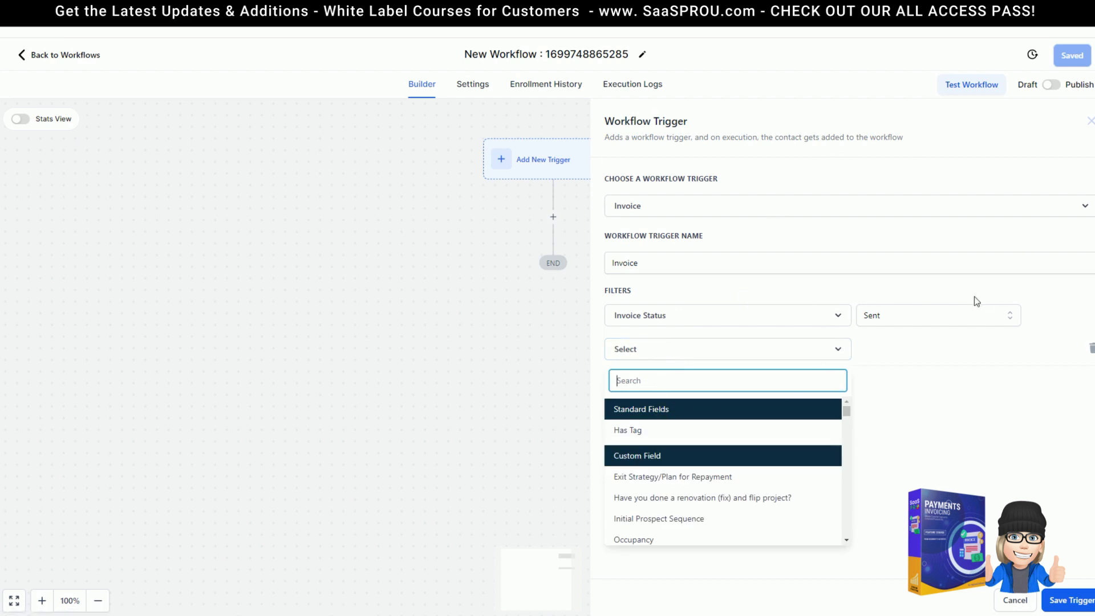
pyautogui.click(820, 277)
pyautogui.click(1091, 355)
pyautogui.click(1069, 600)
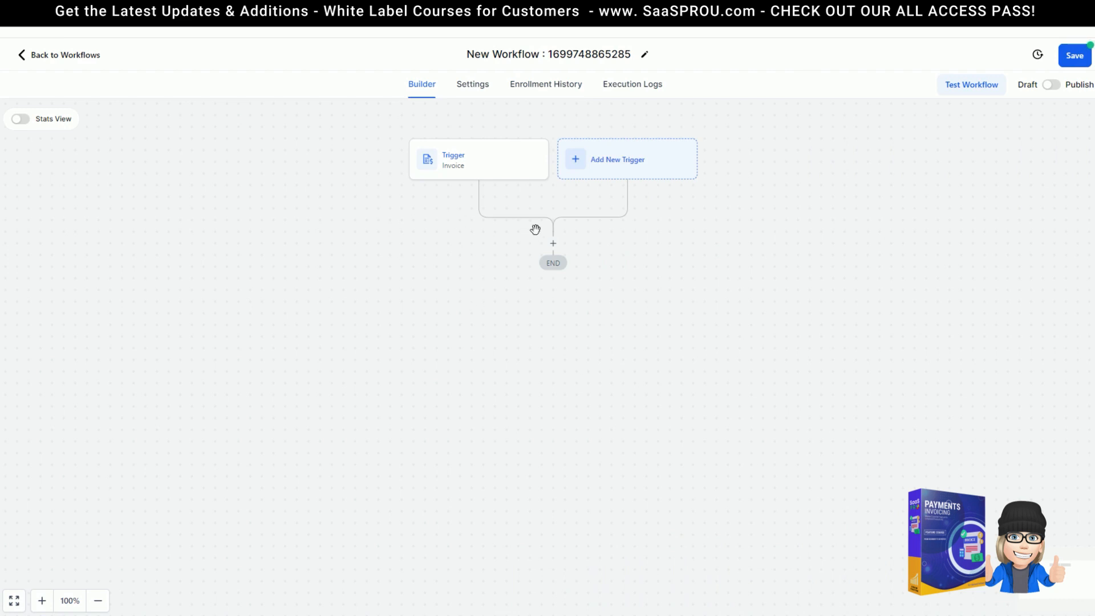
# Browse the actions for the workflow's next step, searching for "in" and examining those in the Payments group
pyautogui.click(553, 243)
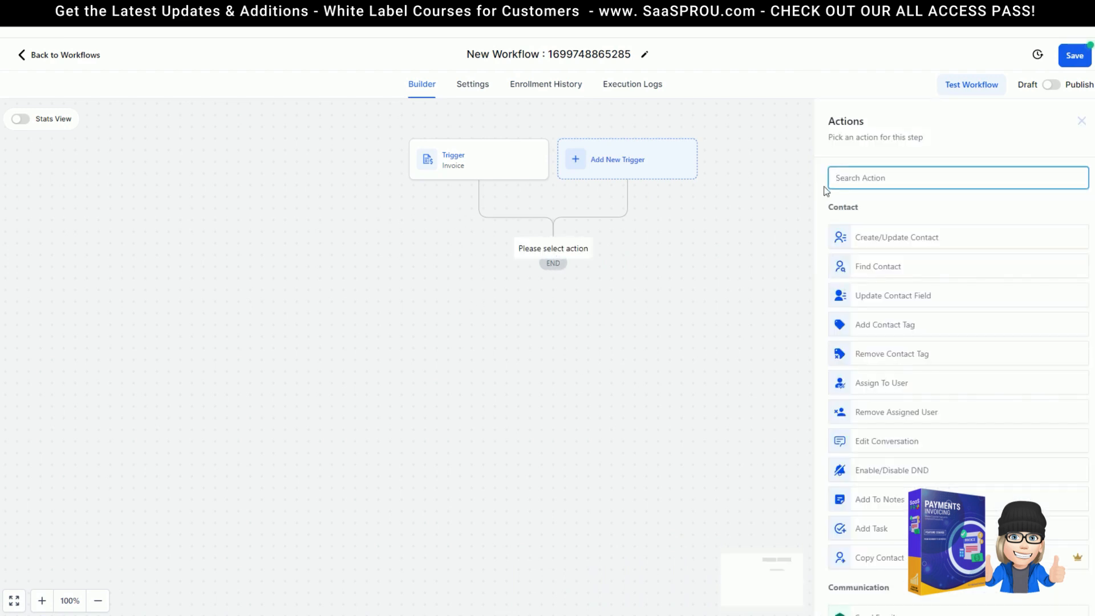
pyautogui.write('in')
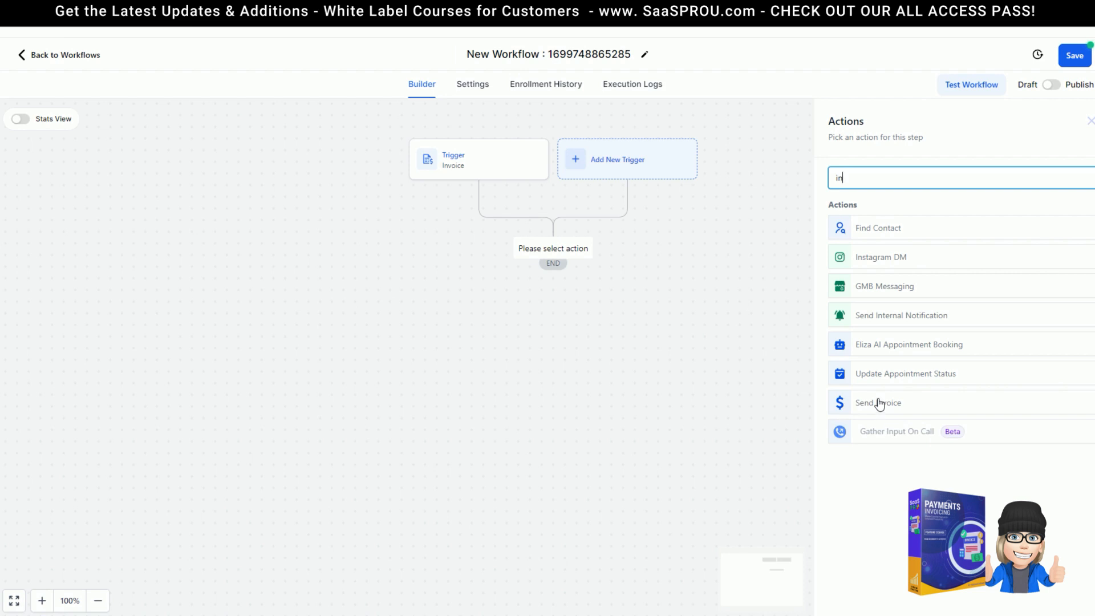
pyautogui.press('BackSpace')
pyautogui.press('BackSpace')
pyautogui.scroll(-10, 862, 343)
pyautogui.scroll(-10, 875, 339)
pyautogui.scroll(-4, 879, 334)
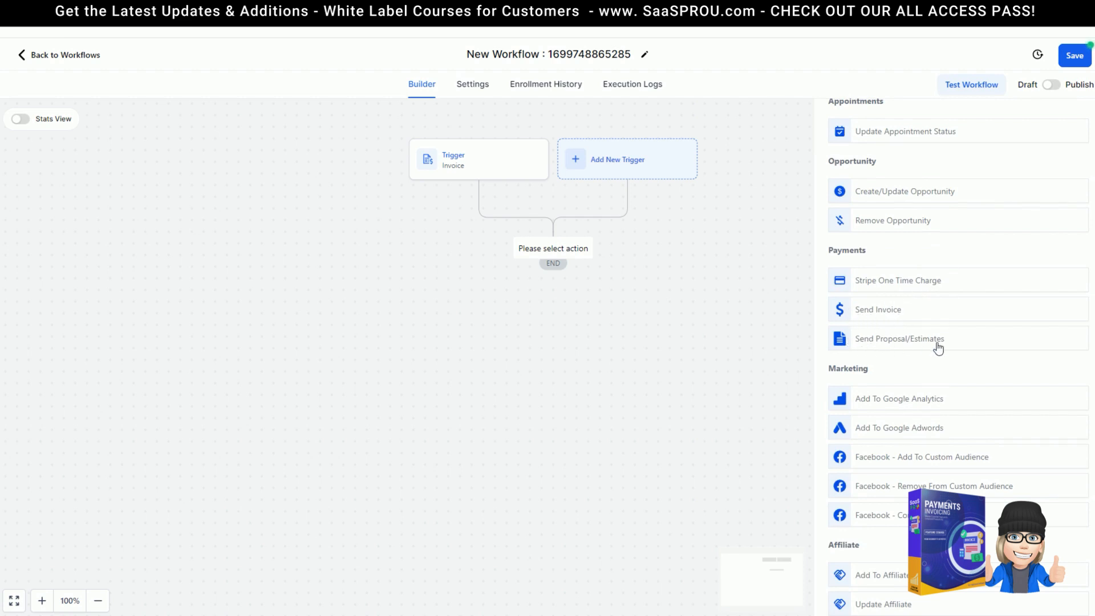
pyautogui.scroll(2, 756, 331)
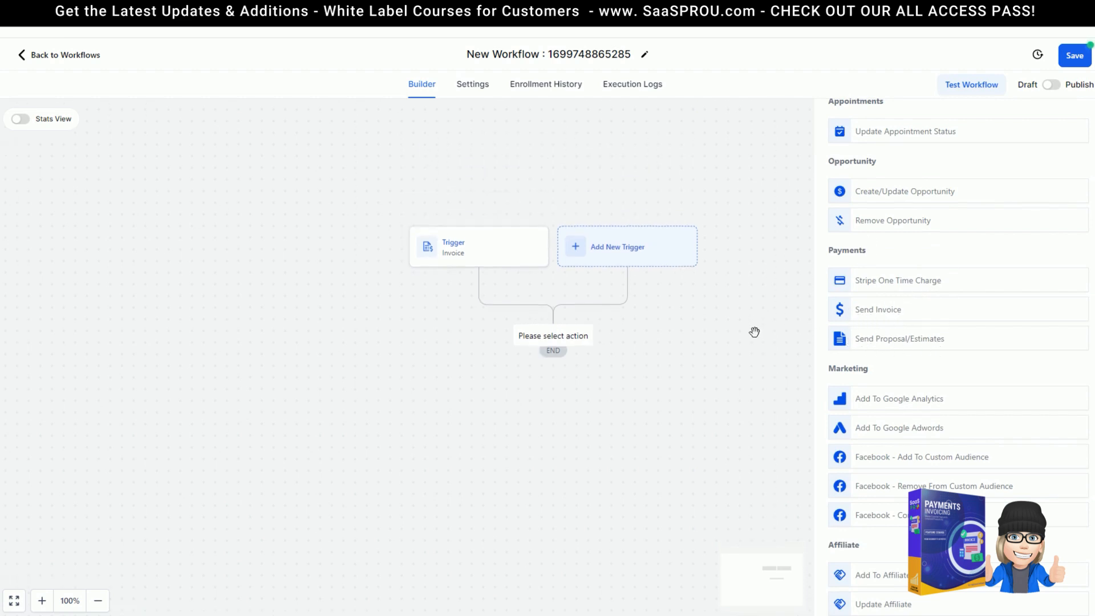
pyautogui.scroll(-2, 714, 322)
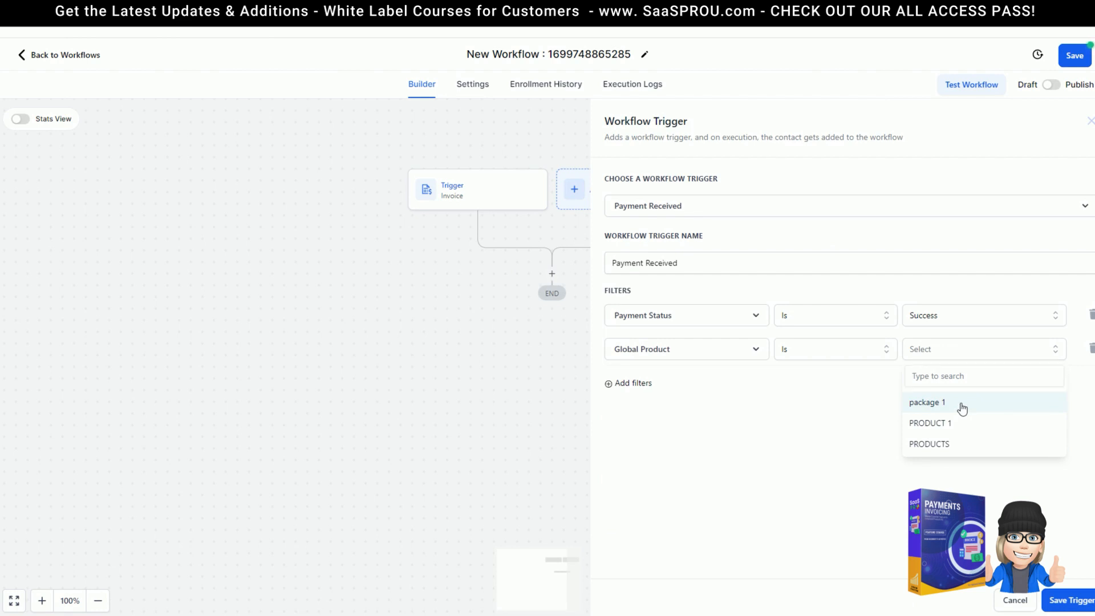
# Try a Payment Received trigger filtered by Global Product package 1 and Product Price, and discard it
pyautogui.click(963, 407)
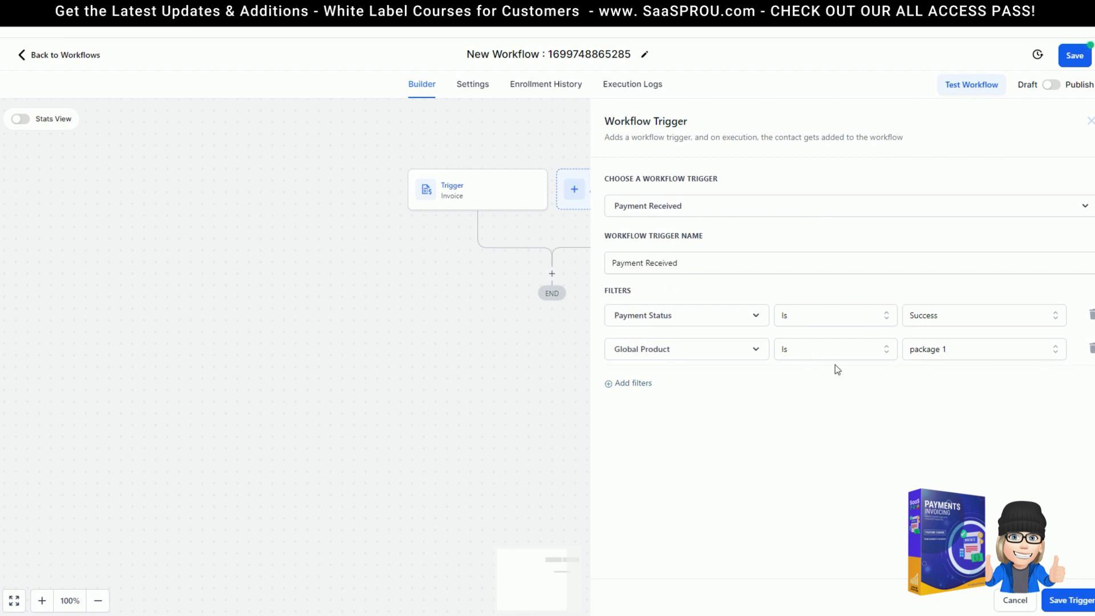
pyautogui.click(629, 383)
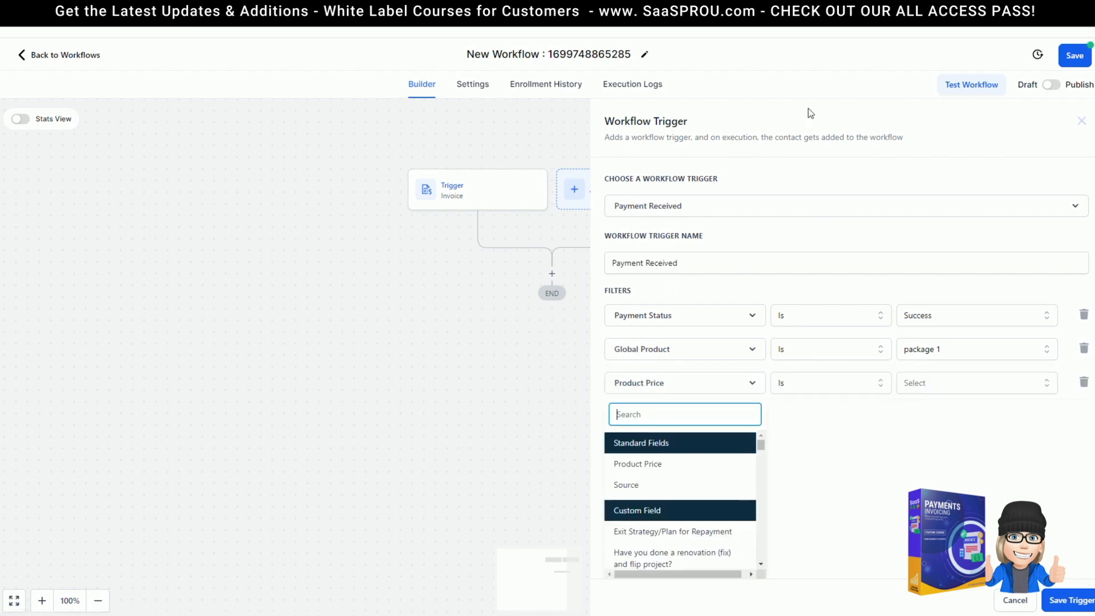
pyautogui.click(1019, 605)
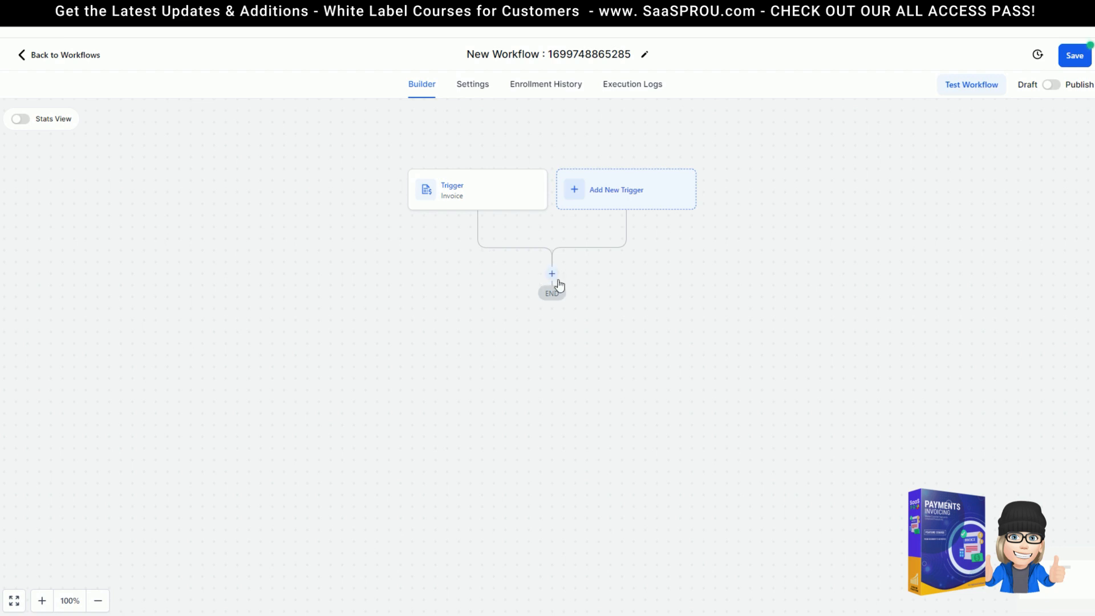
pyautogui.click(559, 284)
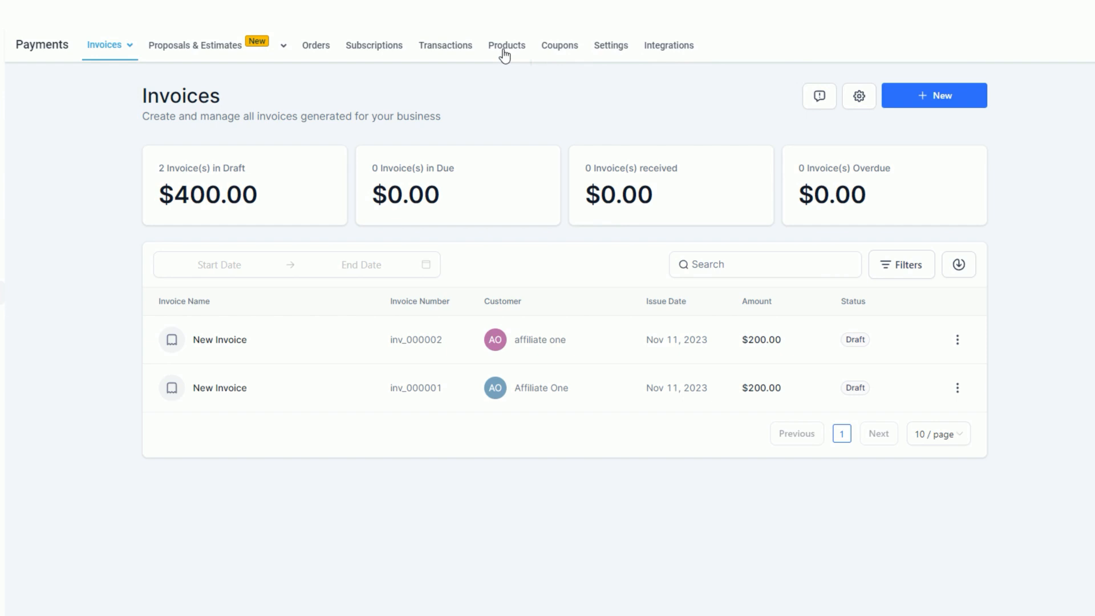
pyautogui.moveTo(81, 42)
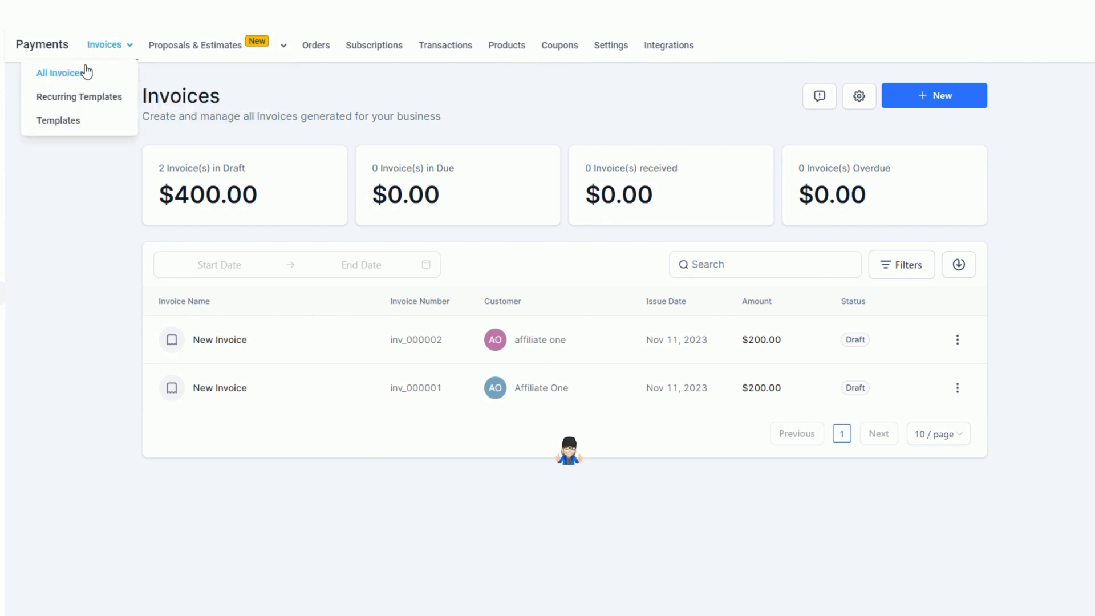